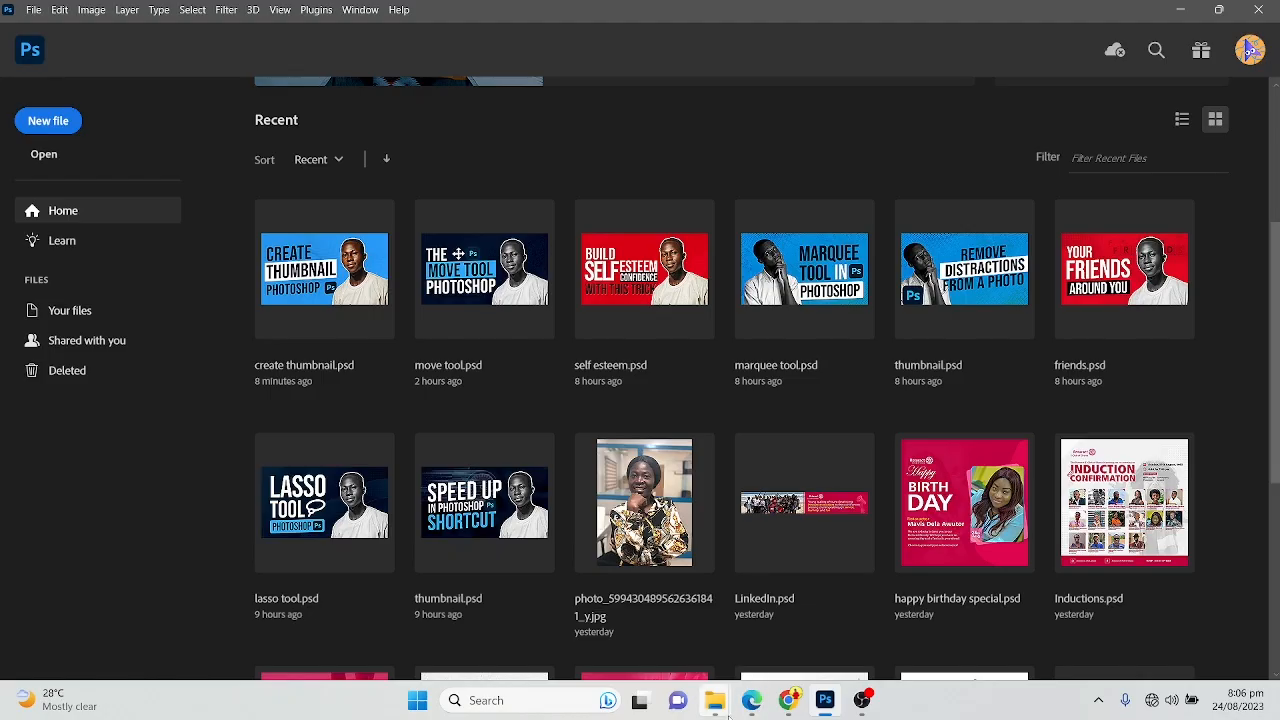
{"action": "mouse_move", "coordinate": [714, 700]}
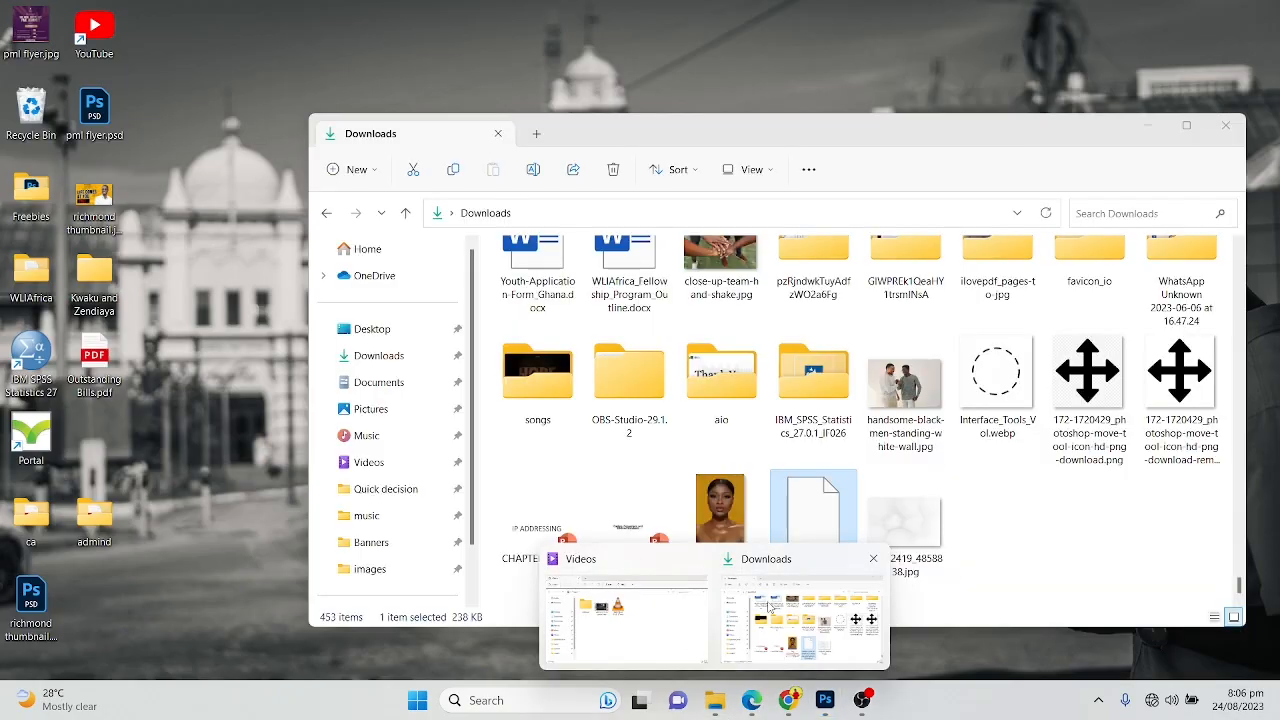
{"action": "left_click", "coordinate": [768, 607]}
{"action": "left_click", "coordinate": [724, 515]}
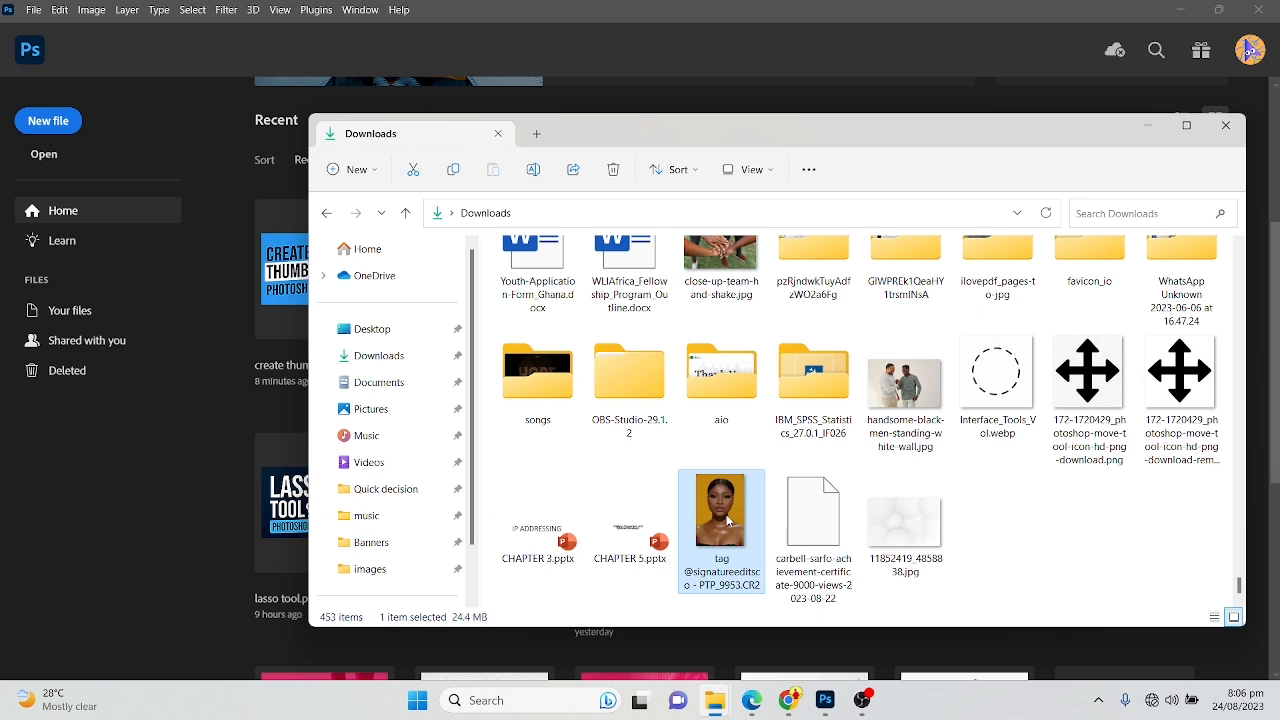
{"action": "double_click", "coordinate": [727, 520]}
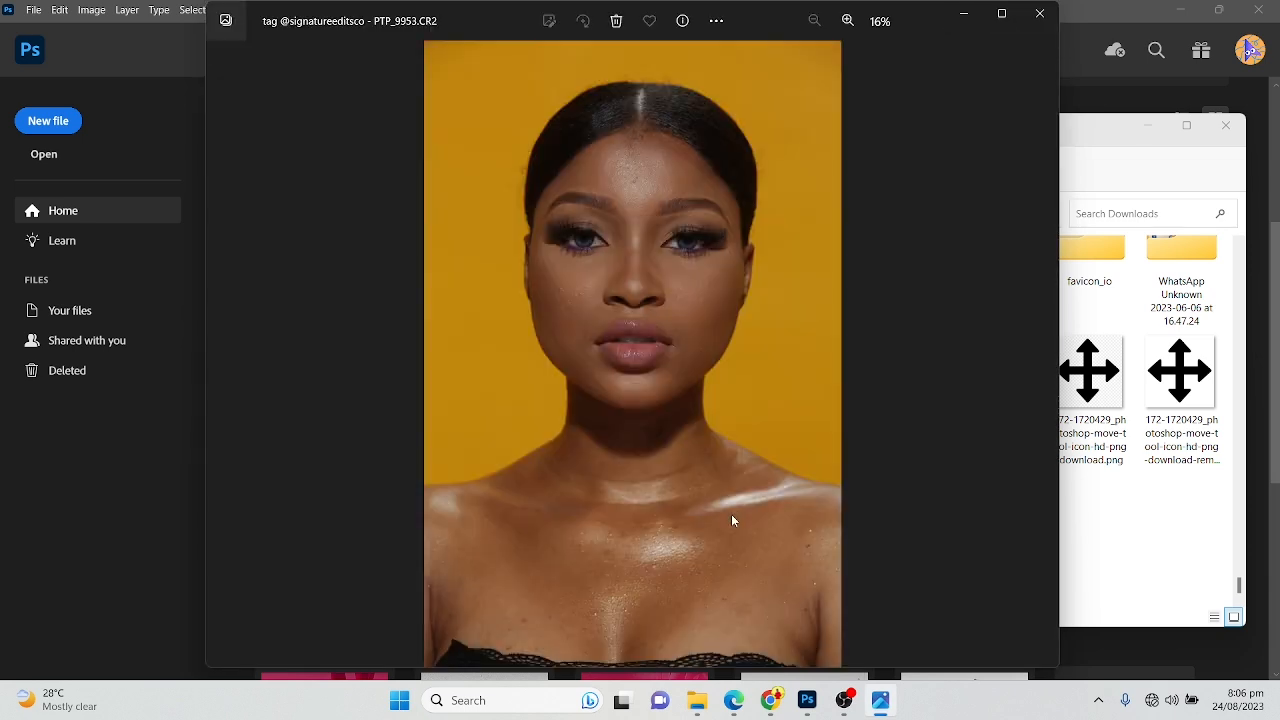
{"action": "left_click", "coordinate": [1001, 14]}
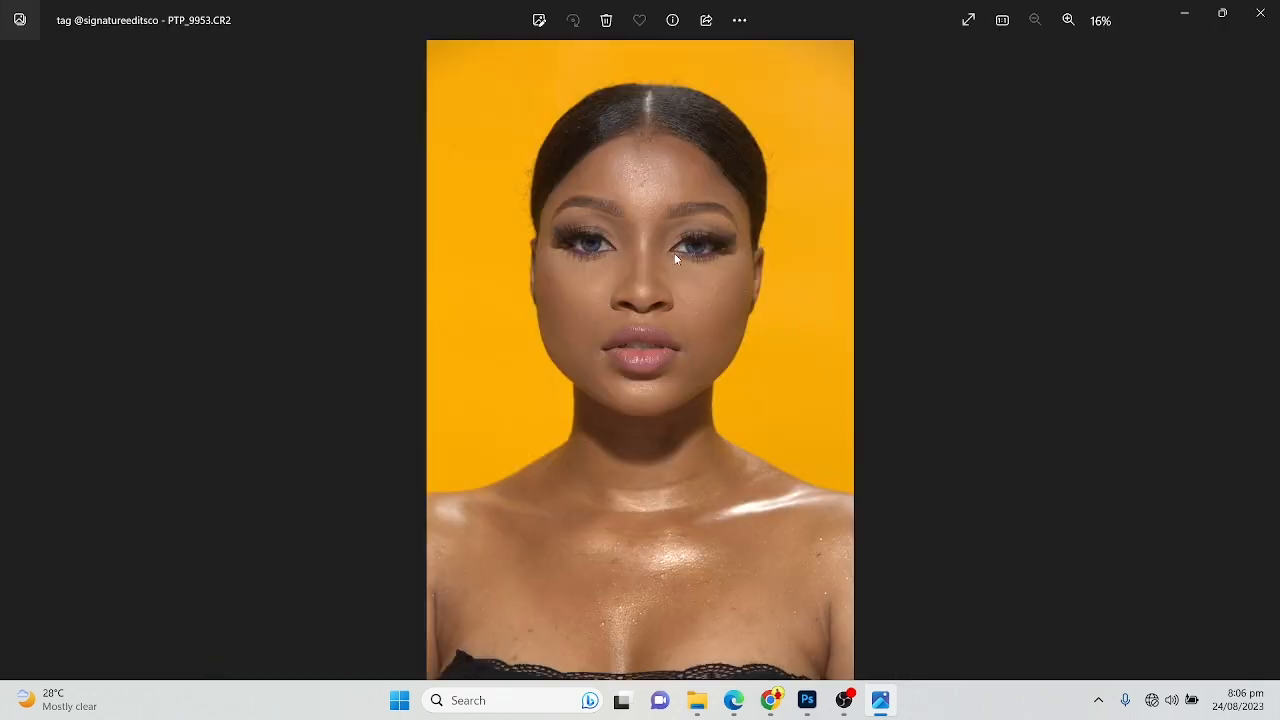
{"action": "scroll", "coordinate": [631, 294], "scroll_direction": "up", "scroll_amount": 1}
{"action": "scroll", "coordinate": [631, 294], "scroll_direction": "up", "scroll_amount": 2}
{"action": "scroll", "coordinate": [646, 414], "scroll_direction": "down", "scroll_amount": 3}
{"action": "scroll", "coordinate": [653, 413], "scroll_direction": "down", "scroll_amount": 2}
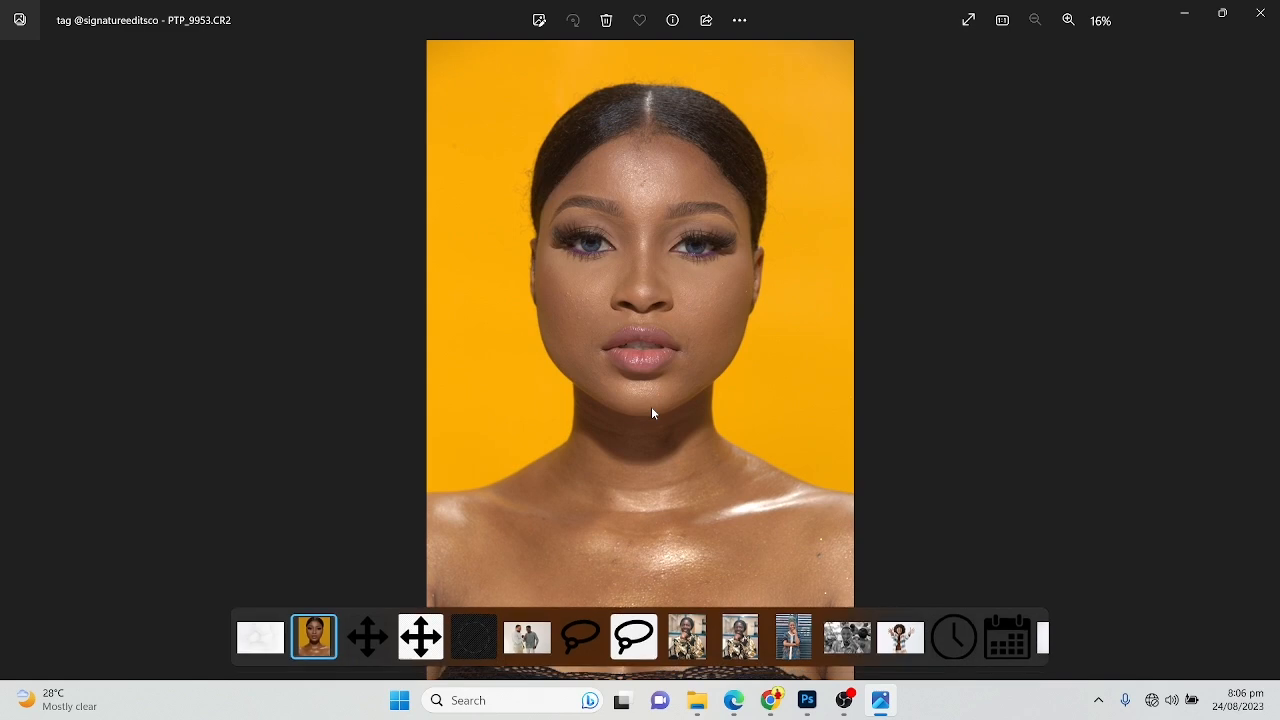
{"action": "left_click", "coordinate": [1260, 13]}
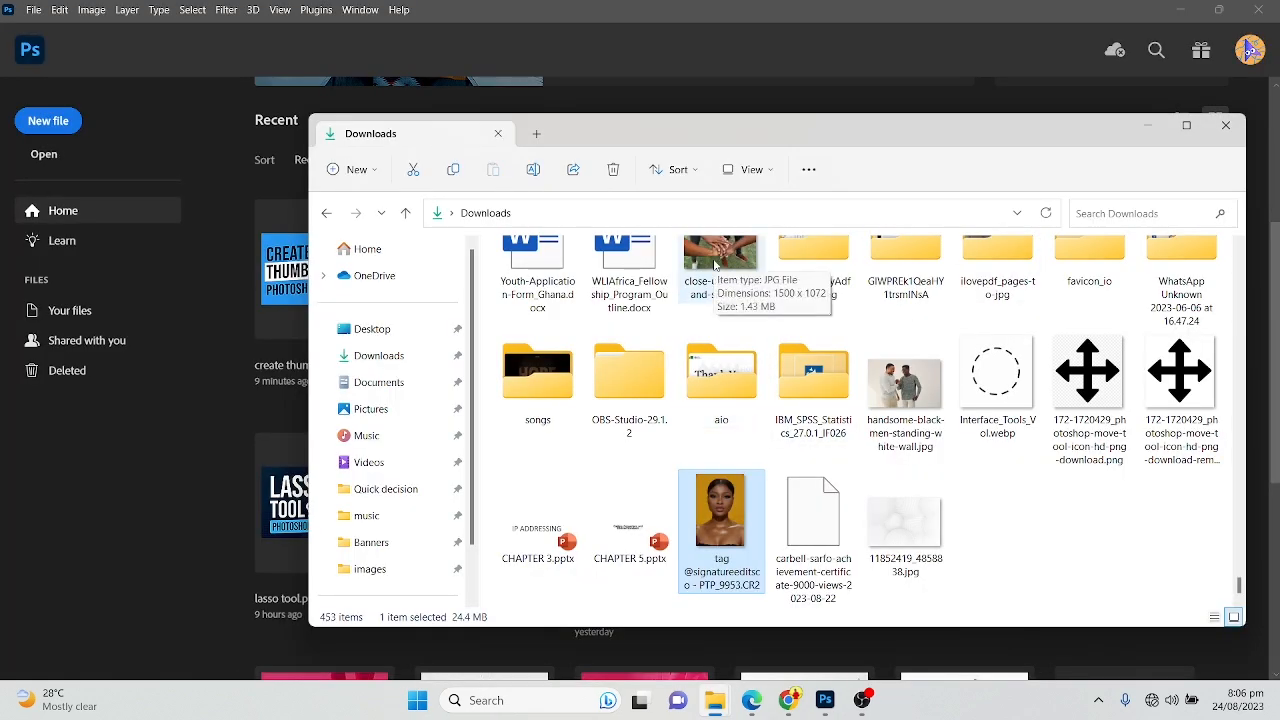
{"action": "left_click", "coordinate": [678, 5]}
{"action": "left_click", "coordinate": [56, 156]}
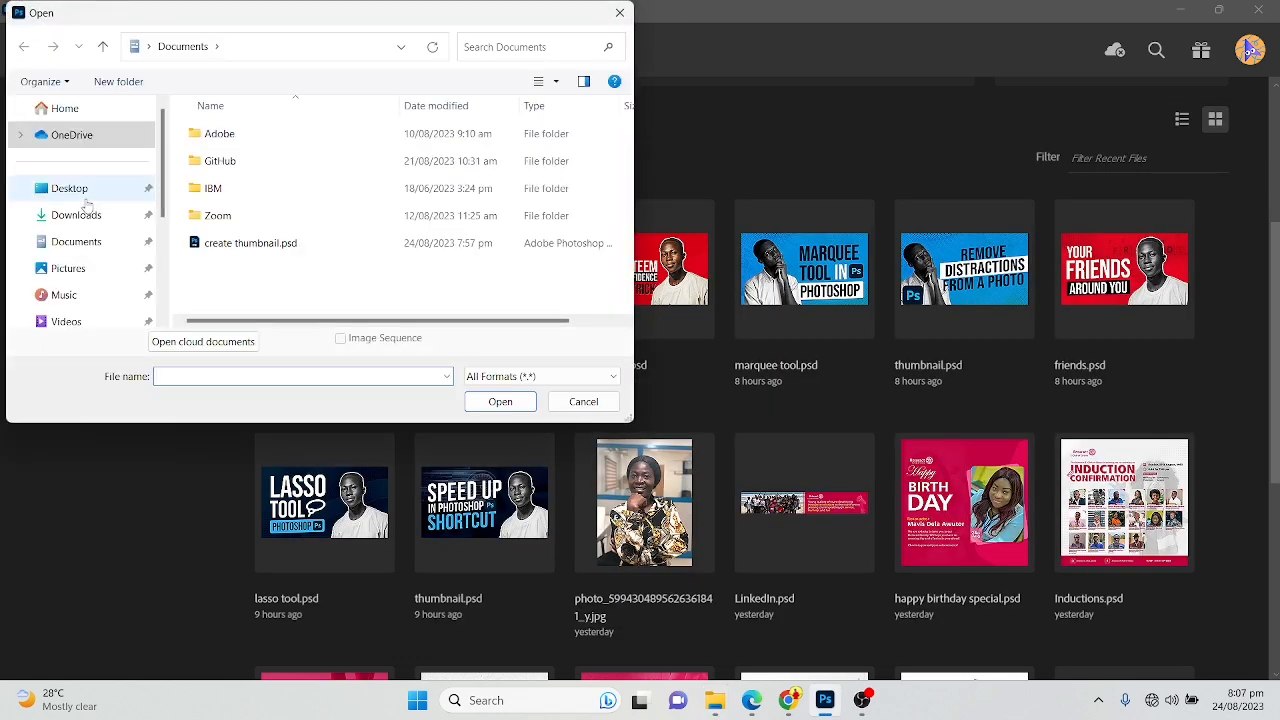
{"action": "left_click", "coordinate": [80, 216]}
{"action": "left_click", "coordinate": [455, 168]}
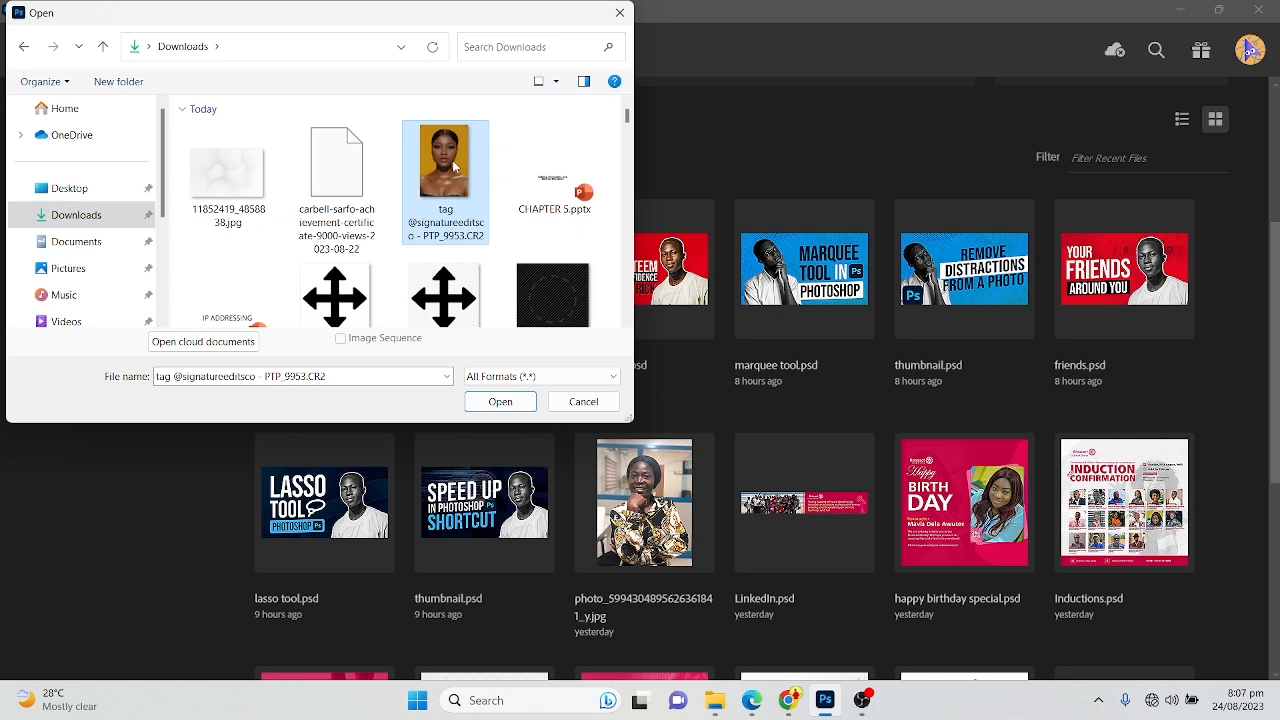
{"action": "double_click", "coordinate": [486, 196]}
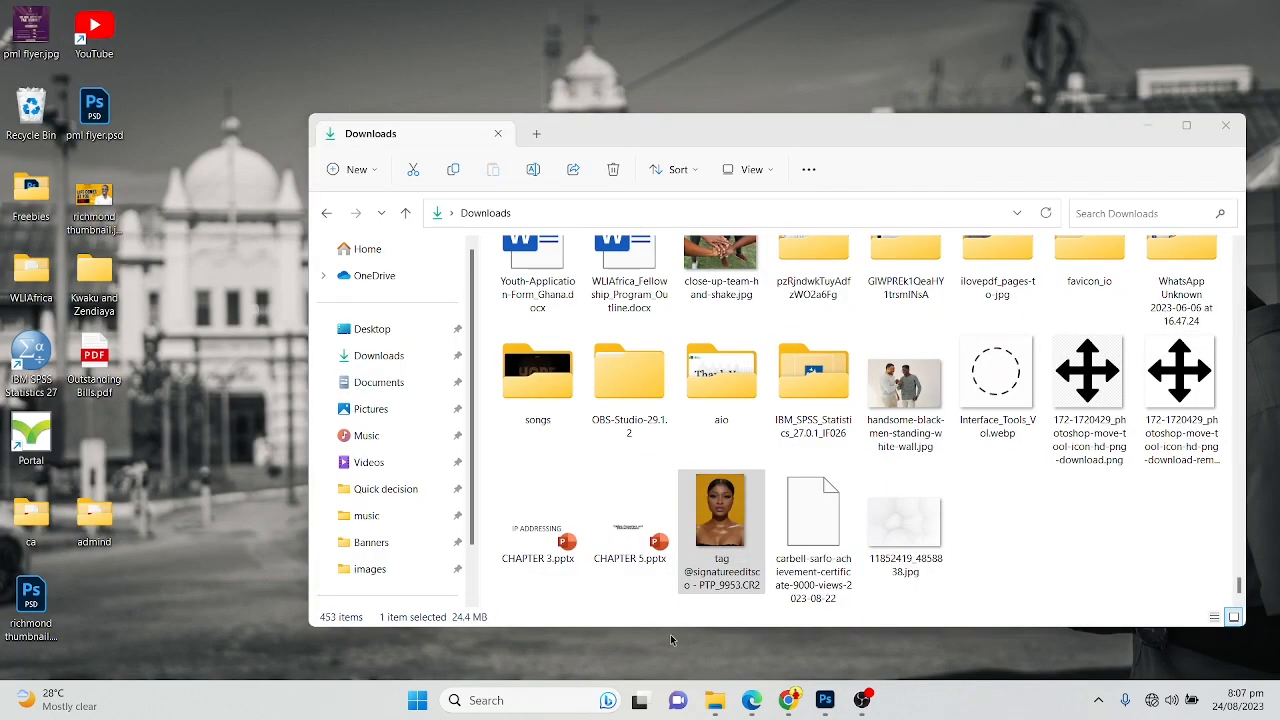
Examine the portrait's skin texture between the eyes up close in the Camera Raw preview
{"action": "left_click", "coordinate": [748, 585]}
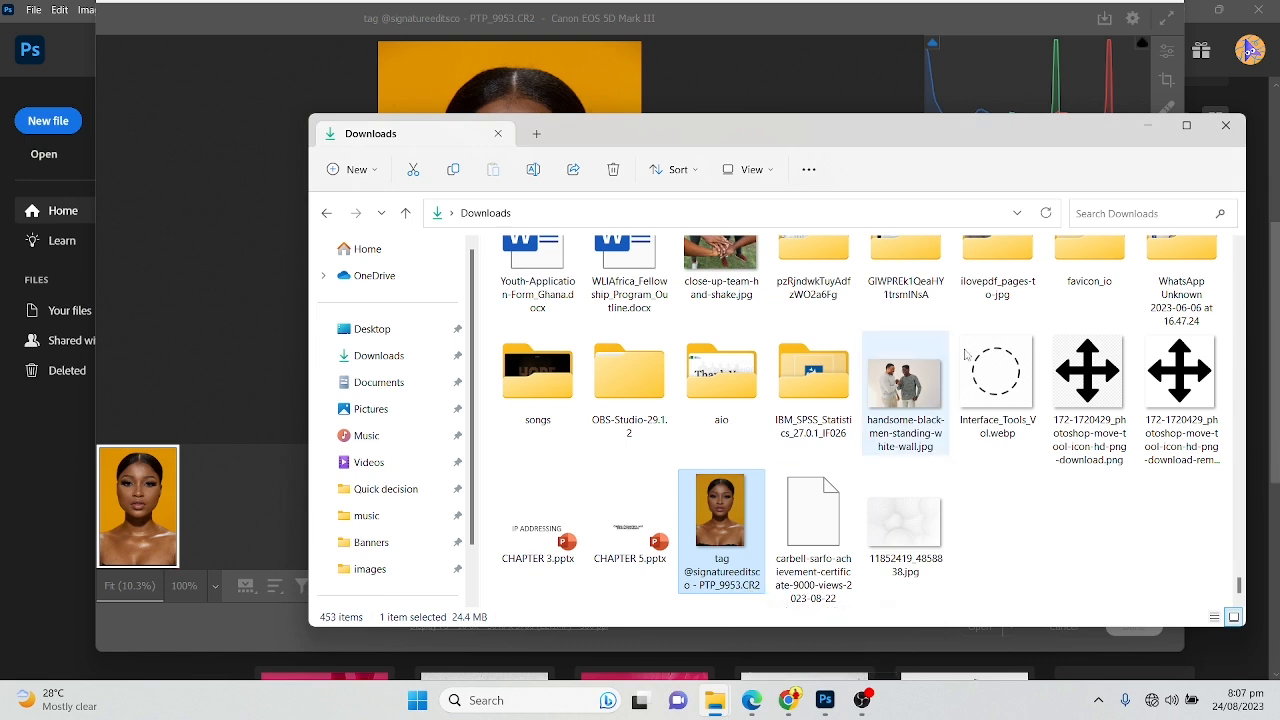
{"action": "left_click", "coordinate": [1147, 125]}
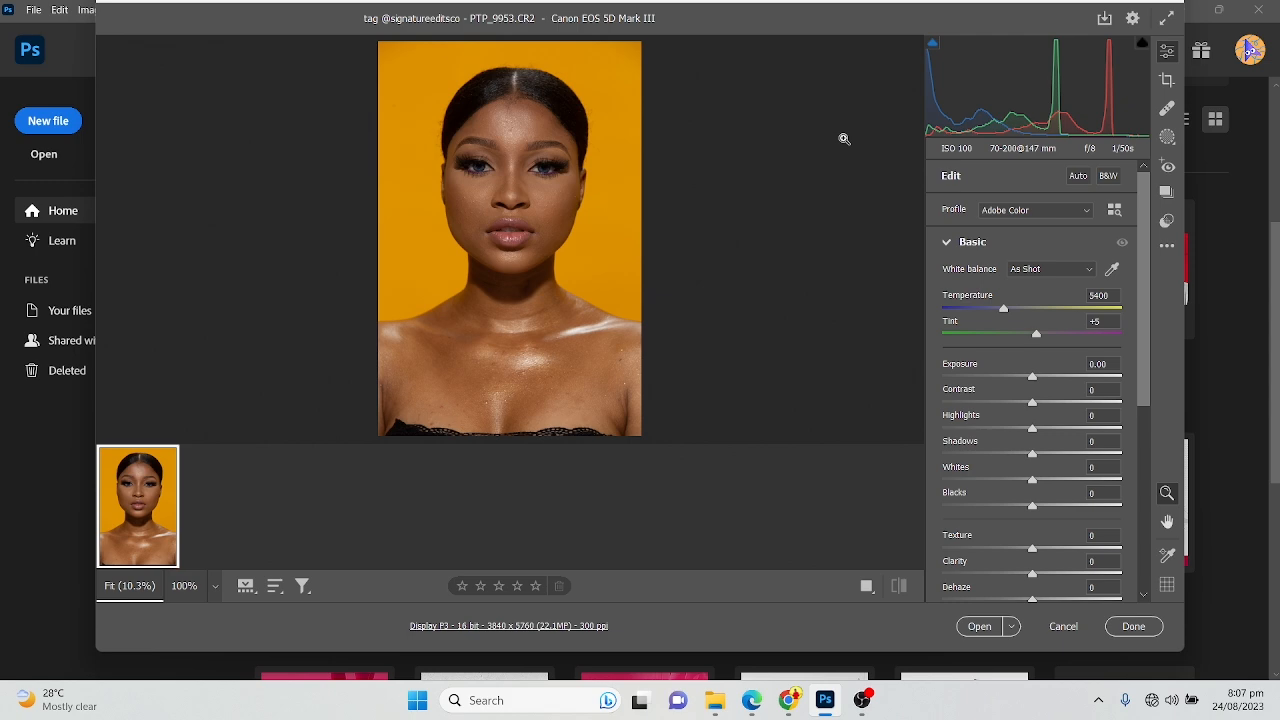
{"action": "left_click", "coordinate": [511, 167]}
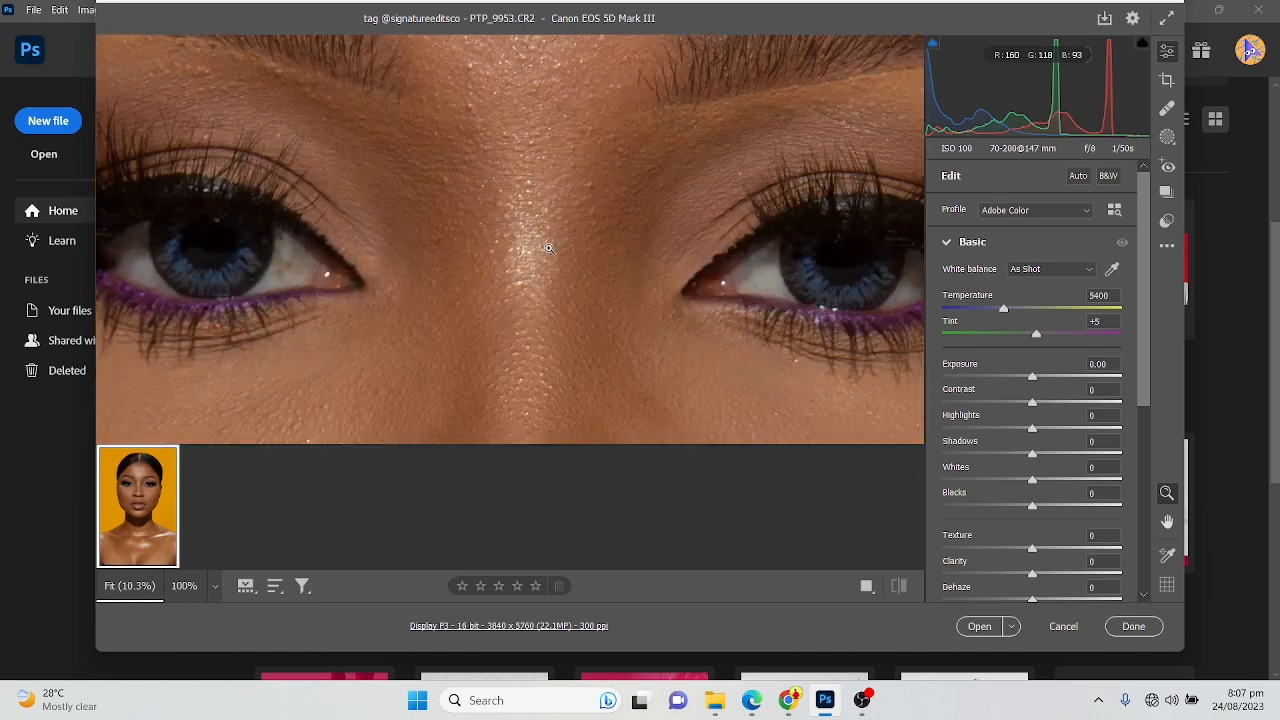
{"action": "left_click", "coordinate": [548, 248]}
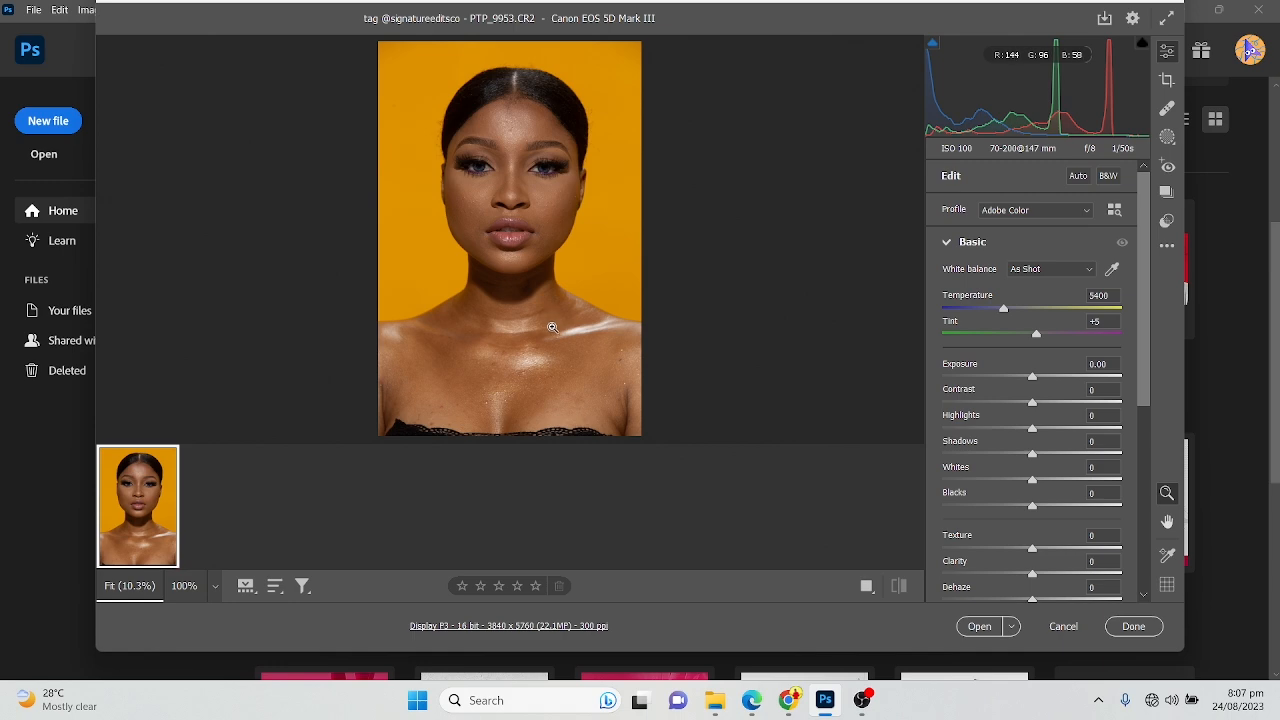
Try the automatic tone adjustment on the raw portrait and revert it
{"action": "left_click", "coordinate": [1078, 178]}
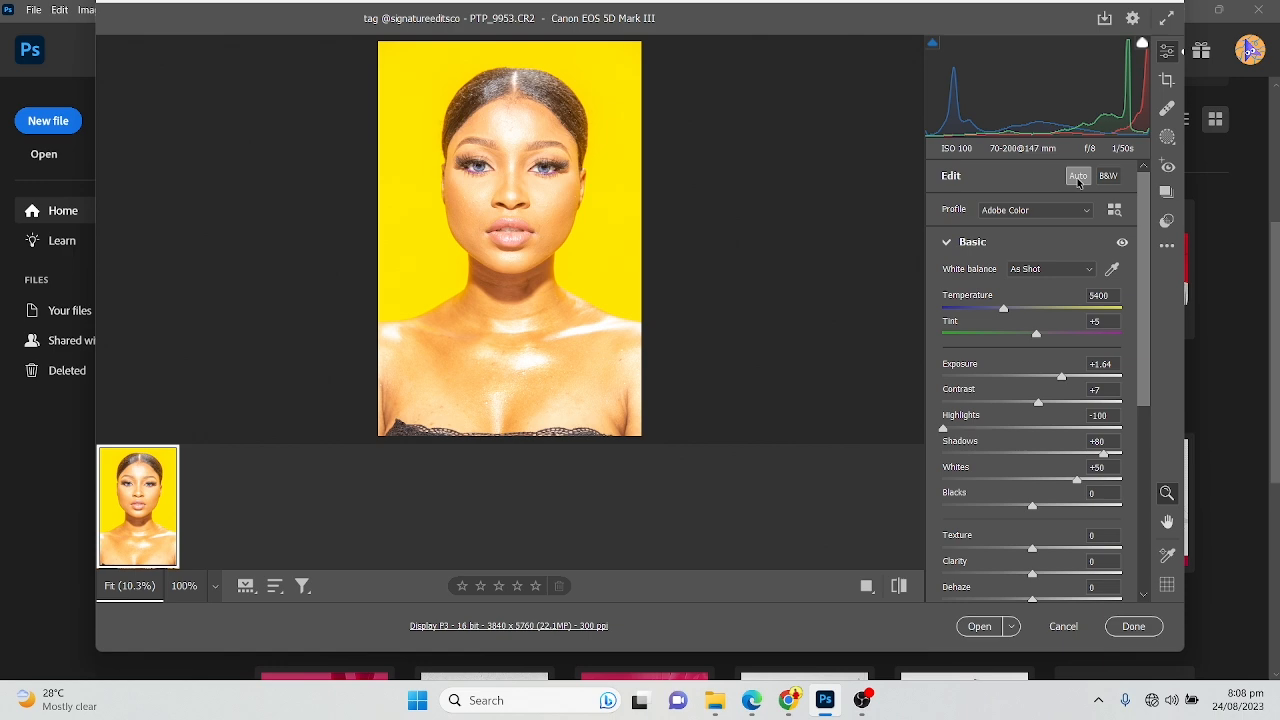
{"action": "left_click", "coordinate": [1078, 178]}
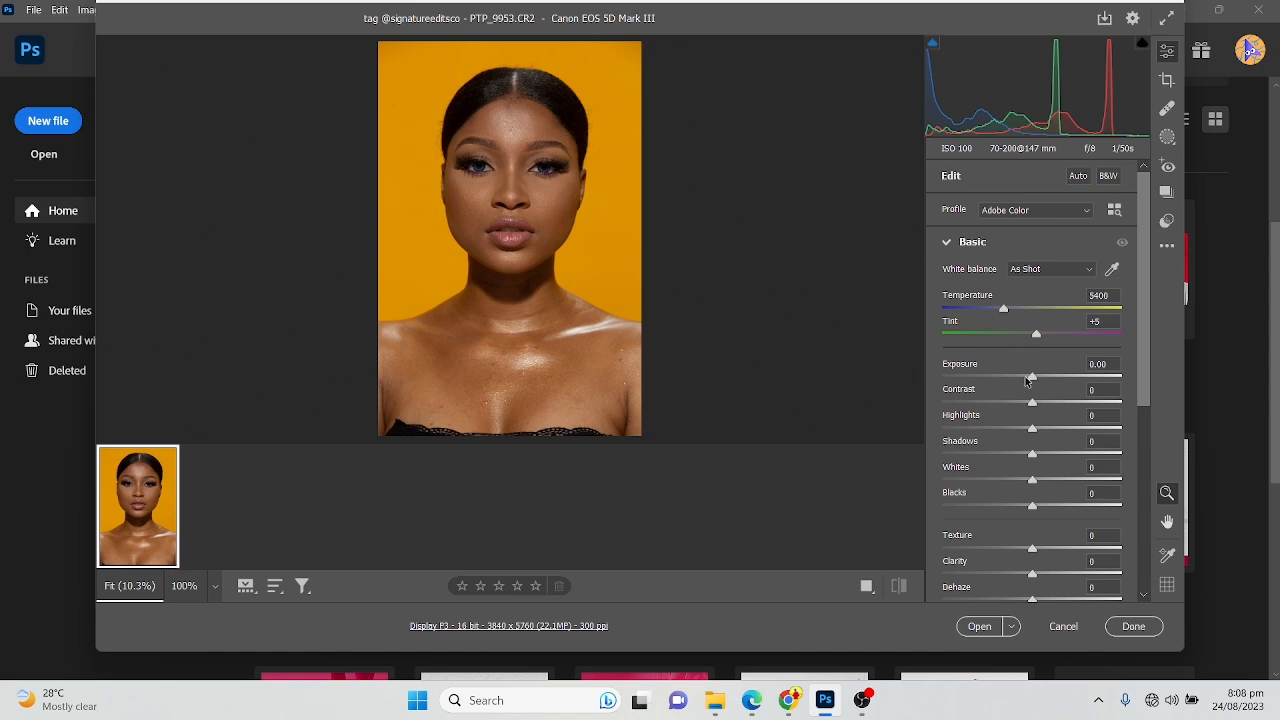
Set Contrast to -7, Highlights to -21, Blacks to -8 and Shadows to +14, and open the developed portrait for layer editing
{"action": "left_click_drag", "start_coordinate": [1032, 402], "coordinate": [1027, 403]}
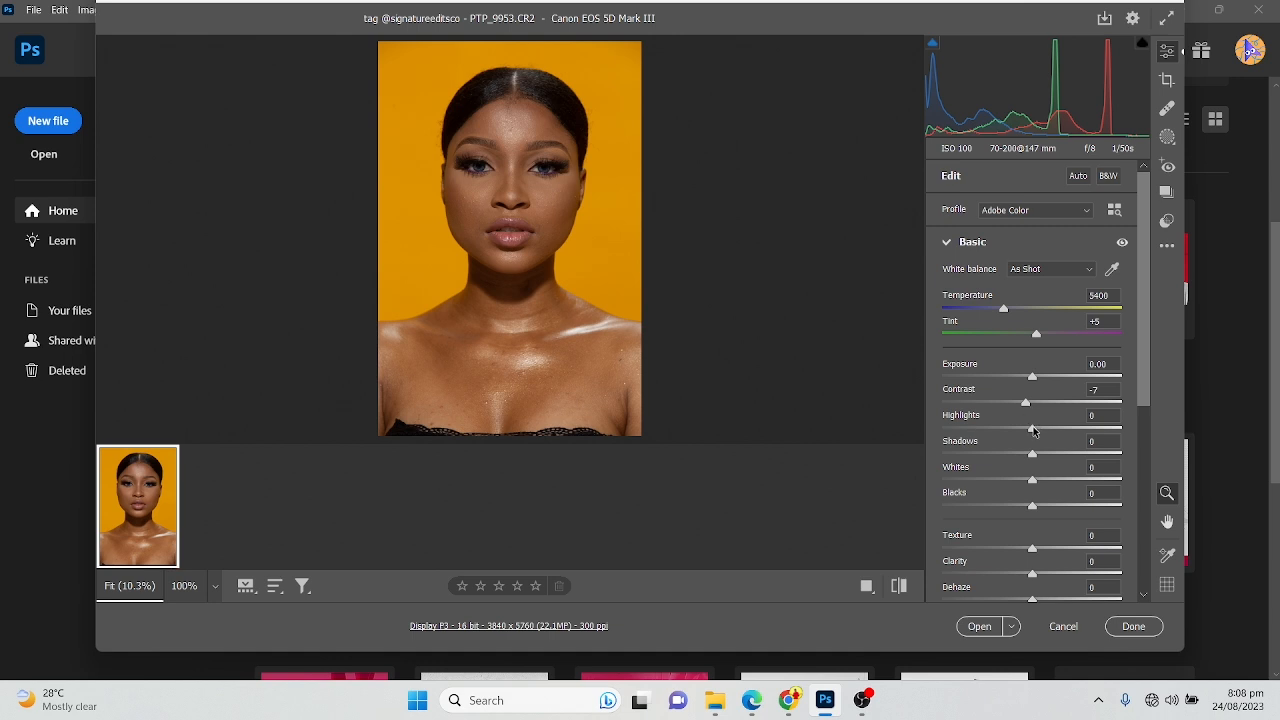
{"action": "mouse_move", "coordinate": [1033, 429]}
{"action": "left_mouse_down"}
{"action": "mouse_move", "coordinate": [996, 438]}
{"action": "mouse_move", "coordinate": [1013, 433]}
{"action": "left_mouse_up"}
{"action": "mouse_move", "coordinate": [1032, 500]}
{"action": "left_mouse_down"}
{"action": "mouse_move", "coordinate": [1015, 512]}
{"action": "mouse_move", "coordinate": [1037, 509]}
{"action": "left_mouse_up"}
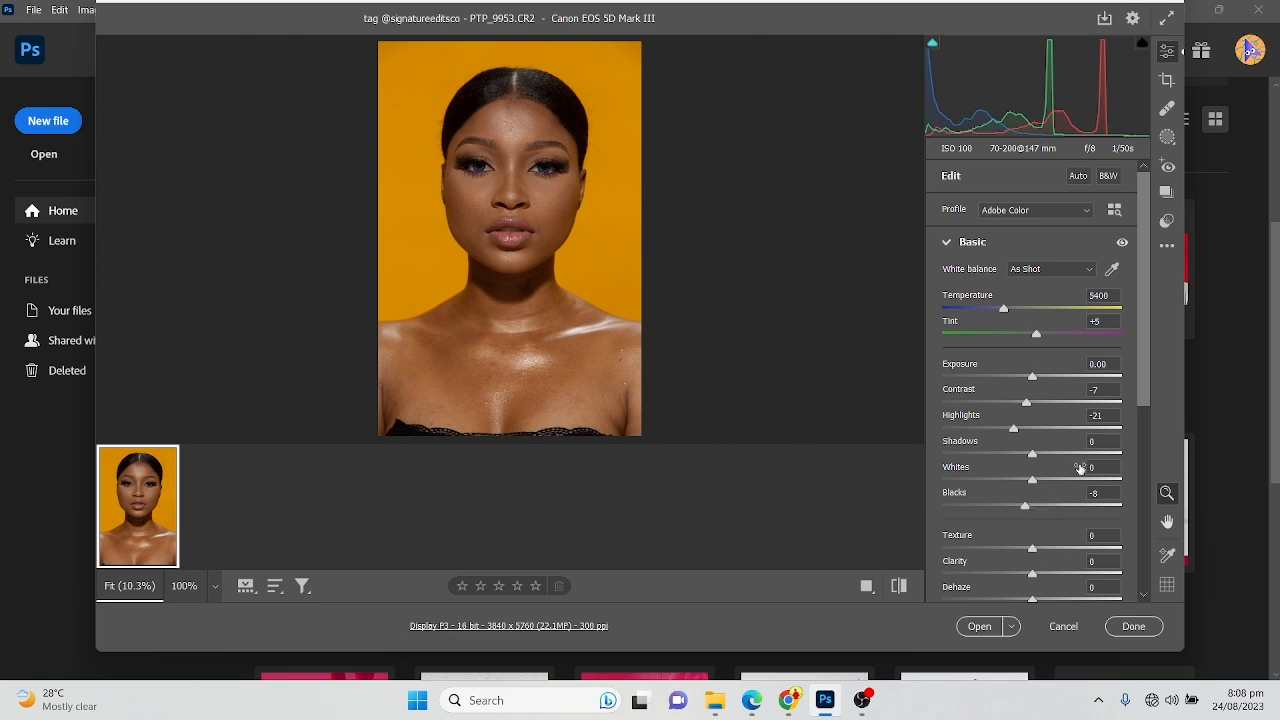
{"action": "scroll", "coordinate": [1080, 468], "scroll_direction": "down", "scroll_amount": 5}
{"action": "scroll", "coordinate": [1043, 440], "scroll_direction": "up", "scroll_amount": 5}
{"action": "left_click_drag", "start_coordinate": [1019, 407], "coordinate": [1047, 409]}
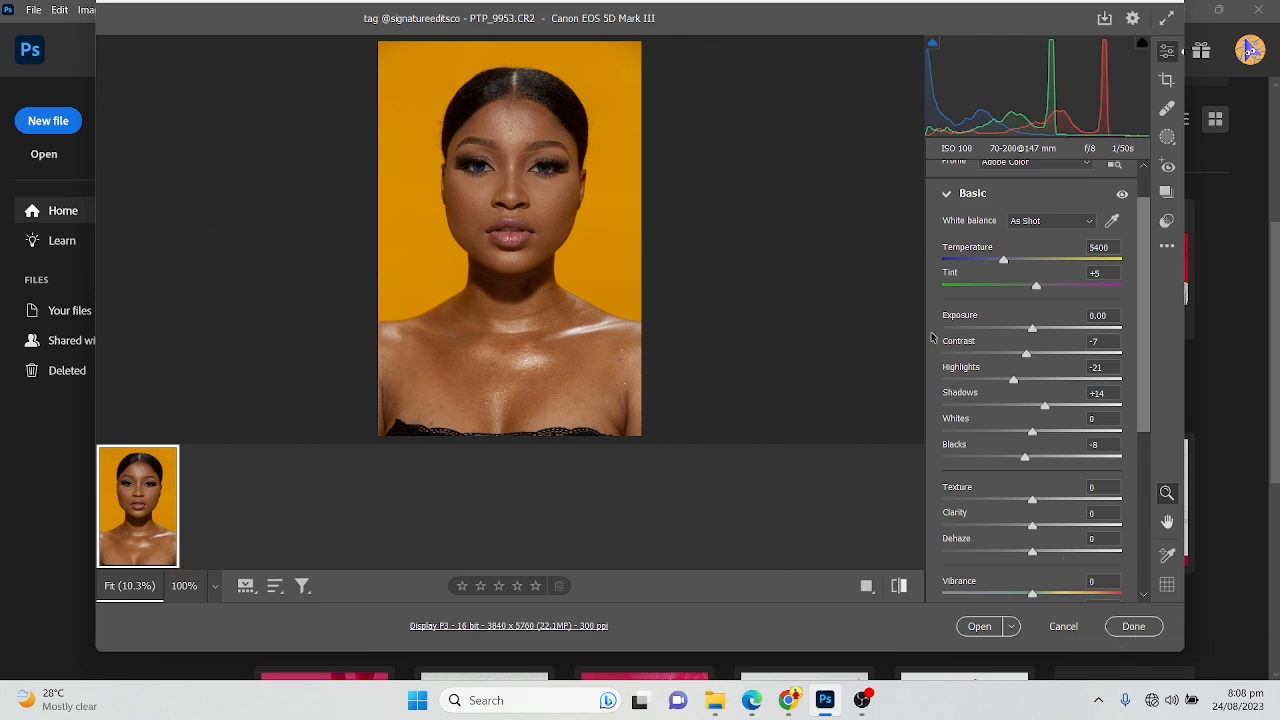
{"action": "left_click", "coordinate": [959, 626]}
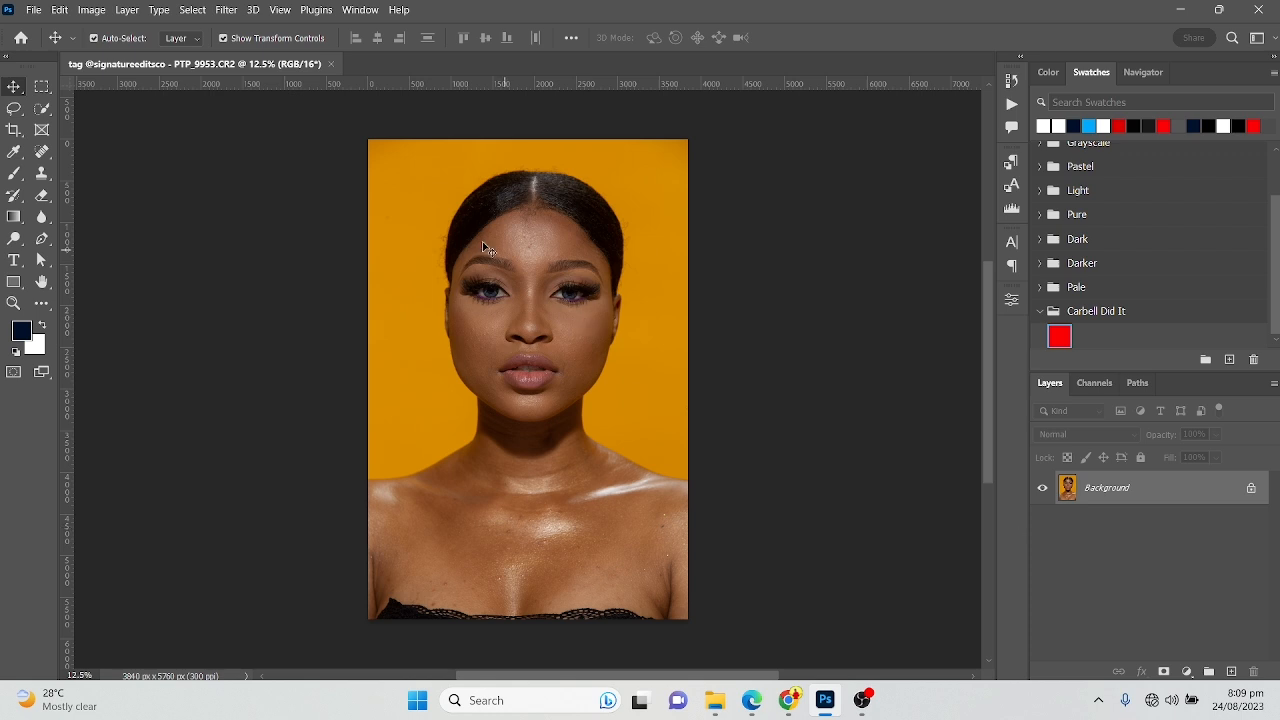
Duplicate the Background layer of the portrait
{"action": "scroll", "coordinate": [505, 323], "scroll_direction": "up", "scroll_amount": 3}
{"action": "scroll", "coordinate": [522, 375], "scroll_direction": "down", "scroll_amount": 3}
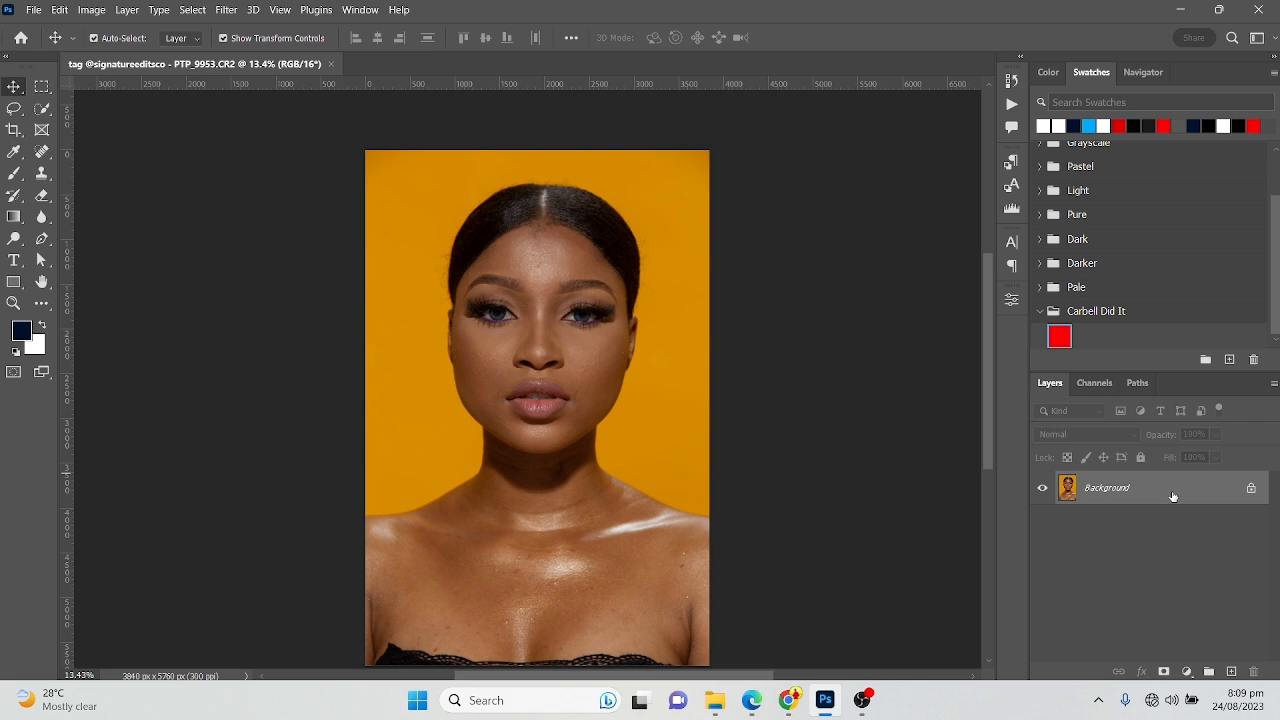
{"action": "left_click_drag", "start_coordinate": [1173, 496], "coordinate": [1231, 671]}
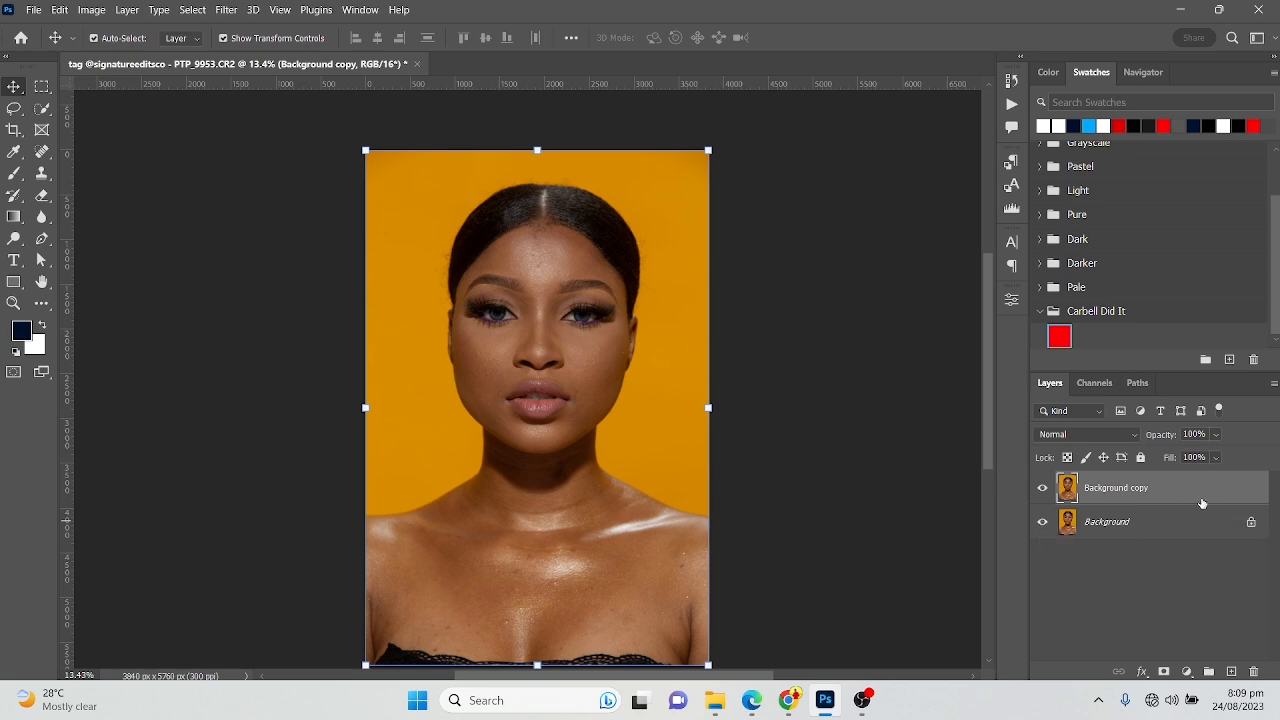
{"action": "left_click", "coordinate": [1012, 106]}
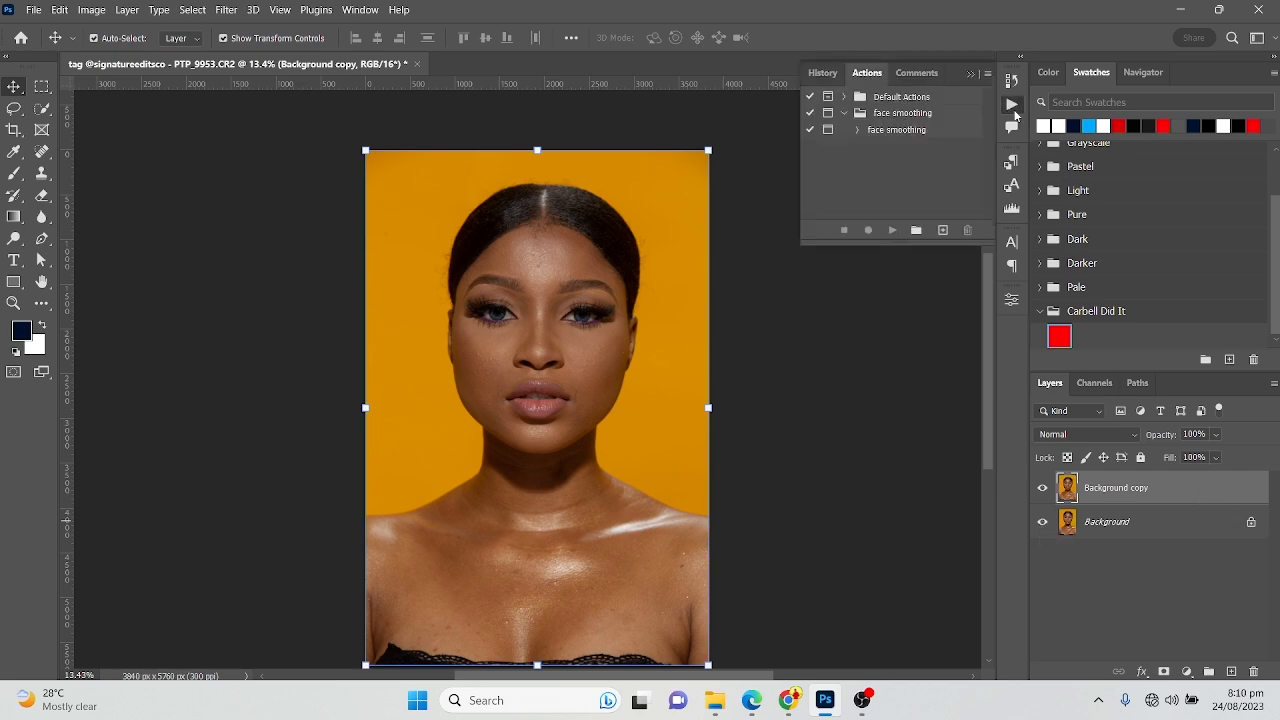
{"action": "left_click", "coordinate": [1015, 112]}
{"action": "left_click", "coordinate": [1015, 112]}
{"action": "left_click", "coordinate": [1015, 112]}
{"action": "left_click", "coordinate": [1015, 112]}
{"action": "left_click", "coordinate": [1015, 112]}
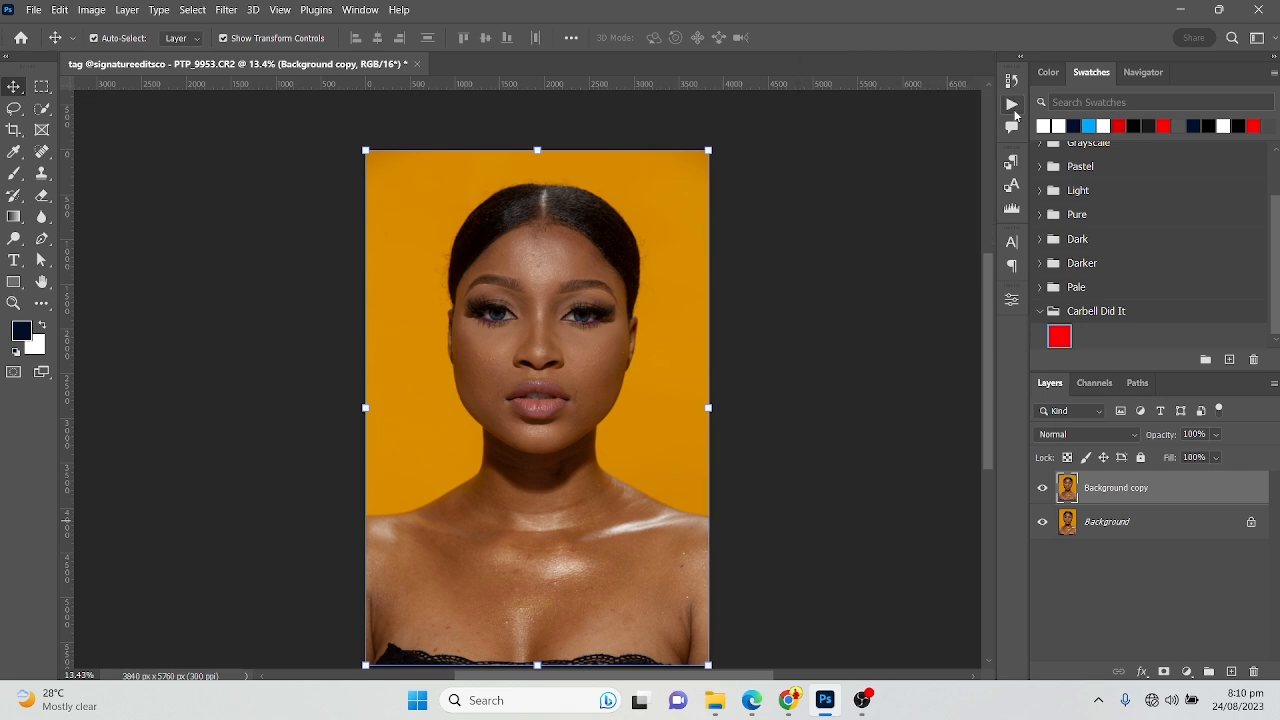
Run the face smoothing action on the duplicated layer, accepting the layer names lower frequency and higher frequency
{"action": "left_click", "coordinate": [358, 11]}
{"action": "left_click", "coordinate": [405, 101]}
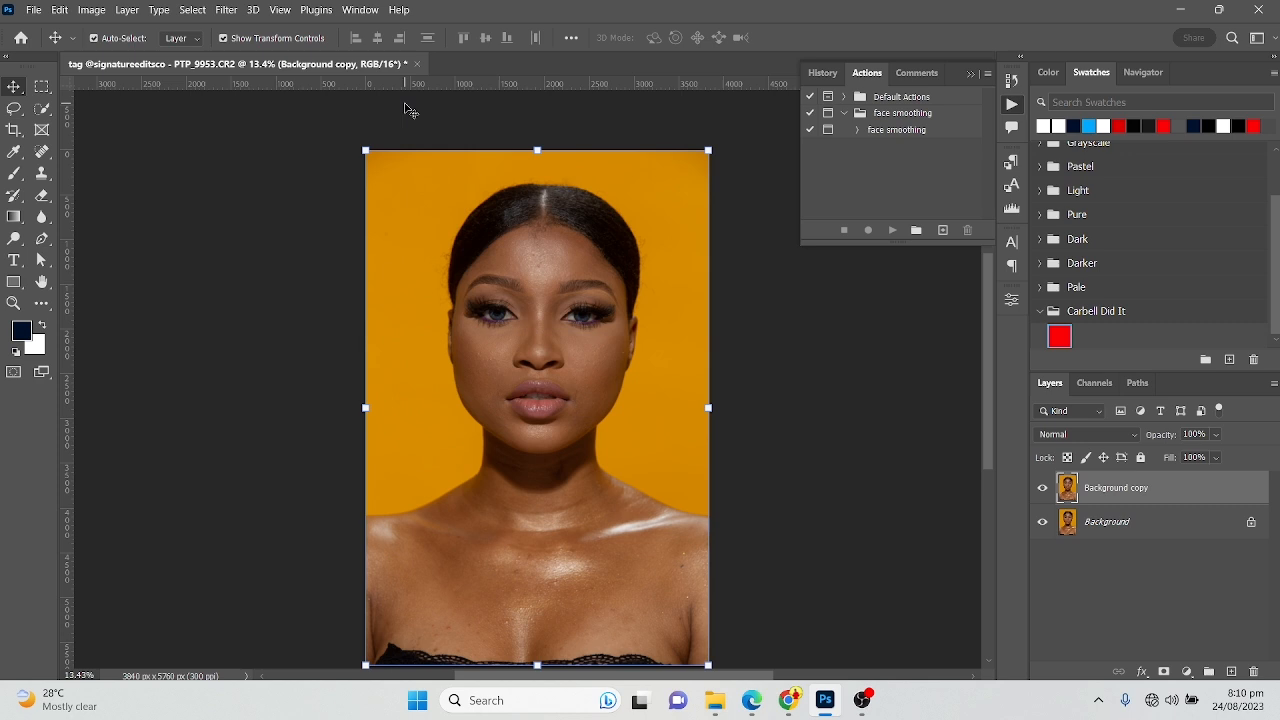
{"action": "left_click", "coordinate": [887, 132]}
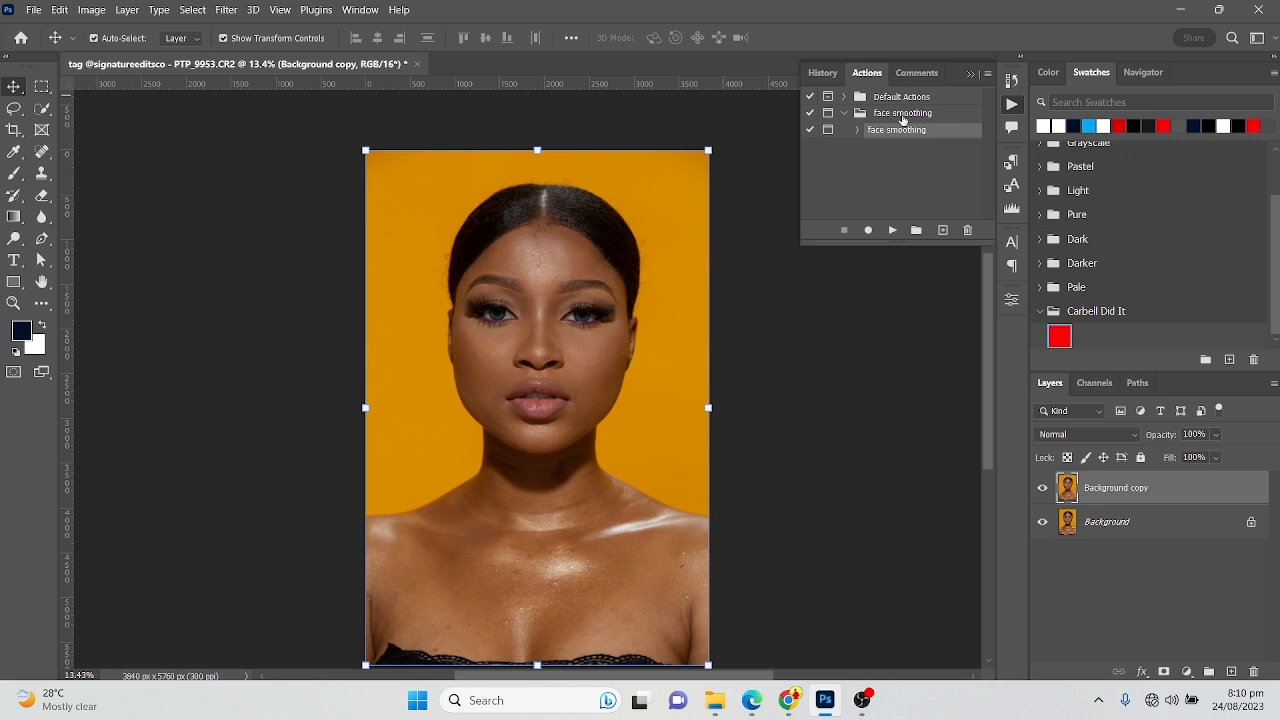
{"action": "left_click", "coordinate": [892, 232]}
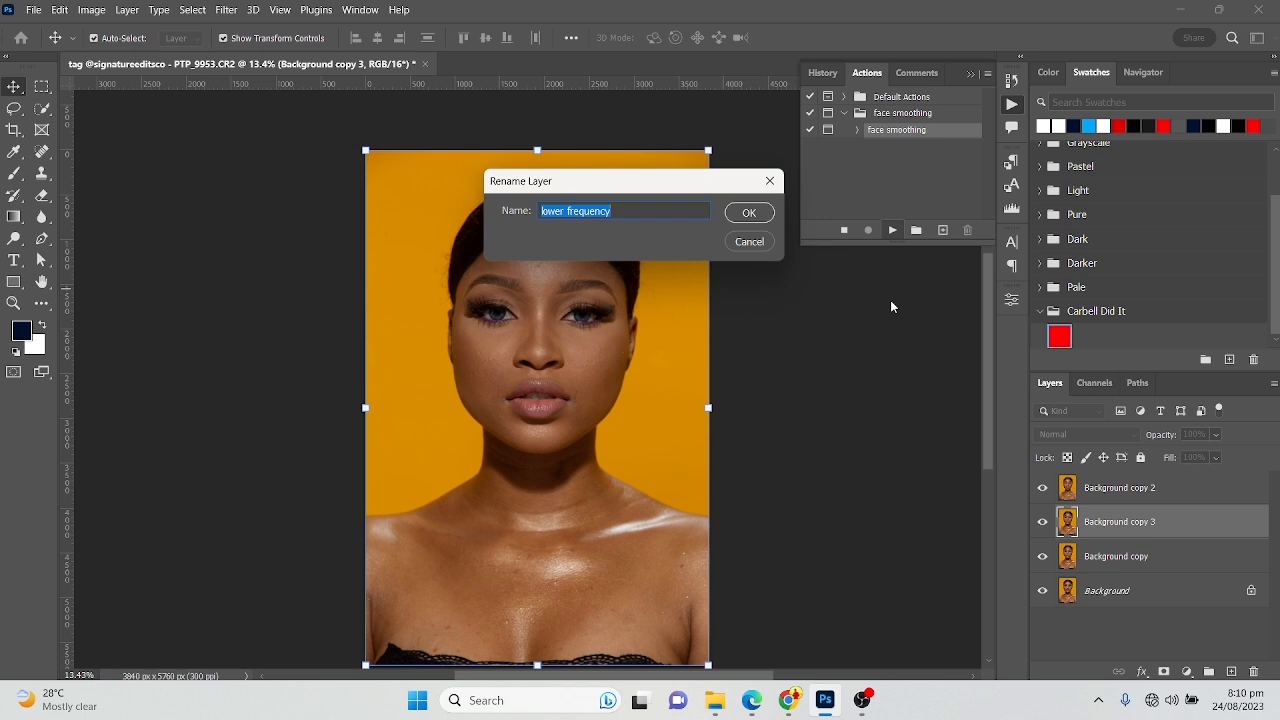
{"action": "left_click", "coordinate": [746, 219]}
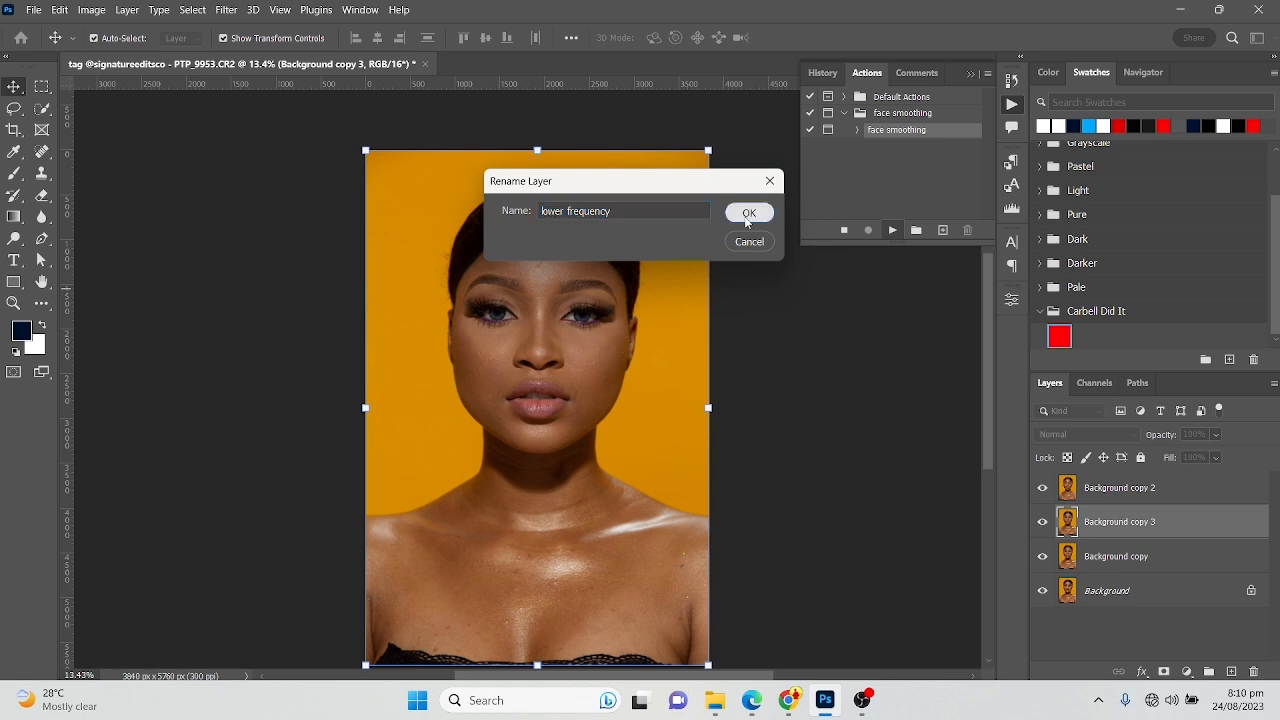
{"action": "left_click", "coordinate": [747, 219]}
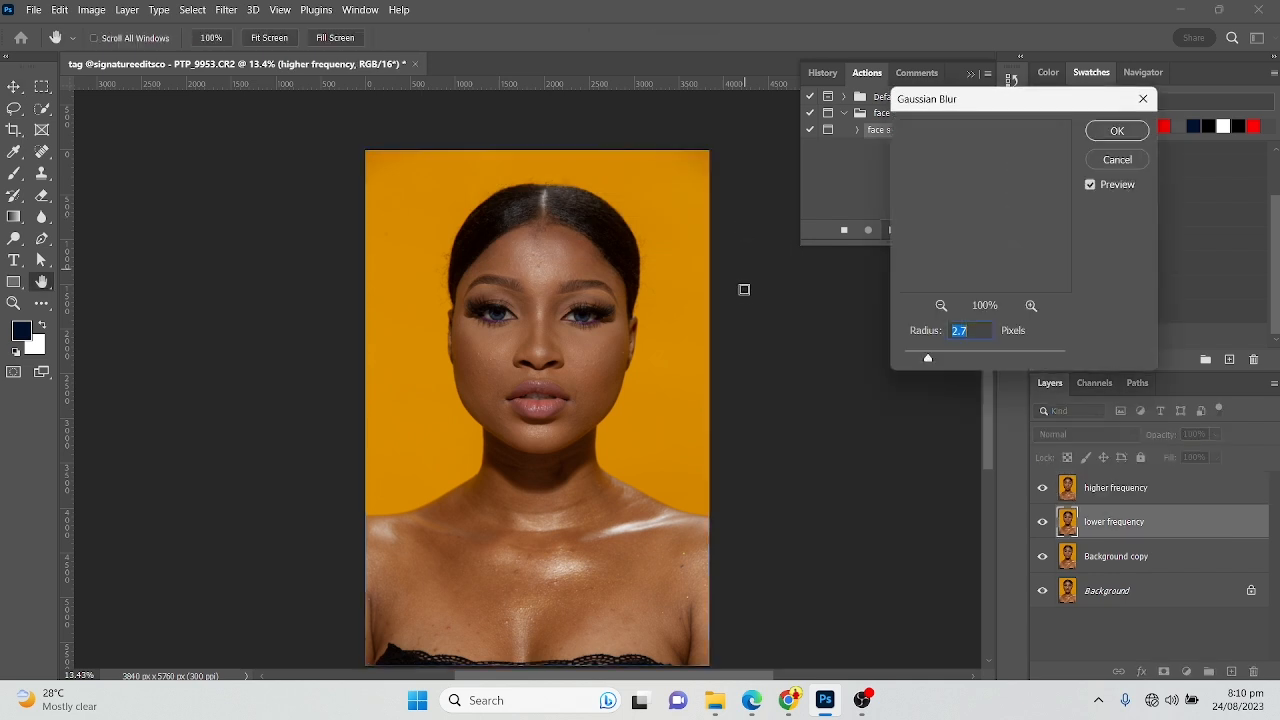
Apply a Gaussian Blur with a radius of 2.6 pixels to the lower frequency layer, checking the forehead in the preview
{"action": "left_click", "coordinate": [554, 255]}
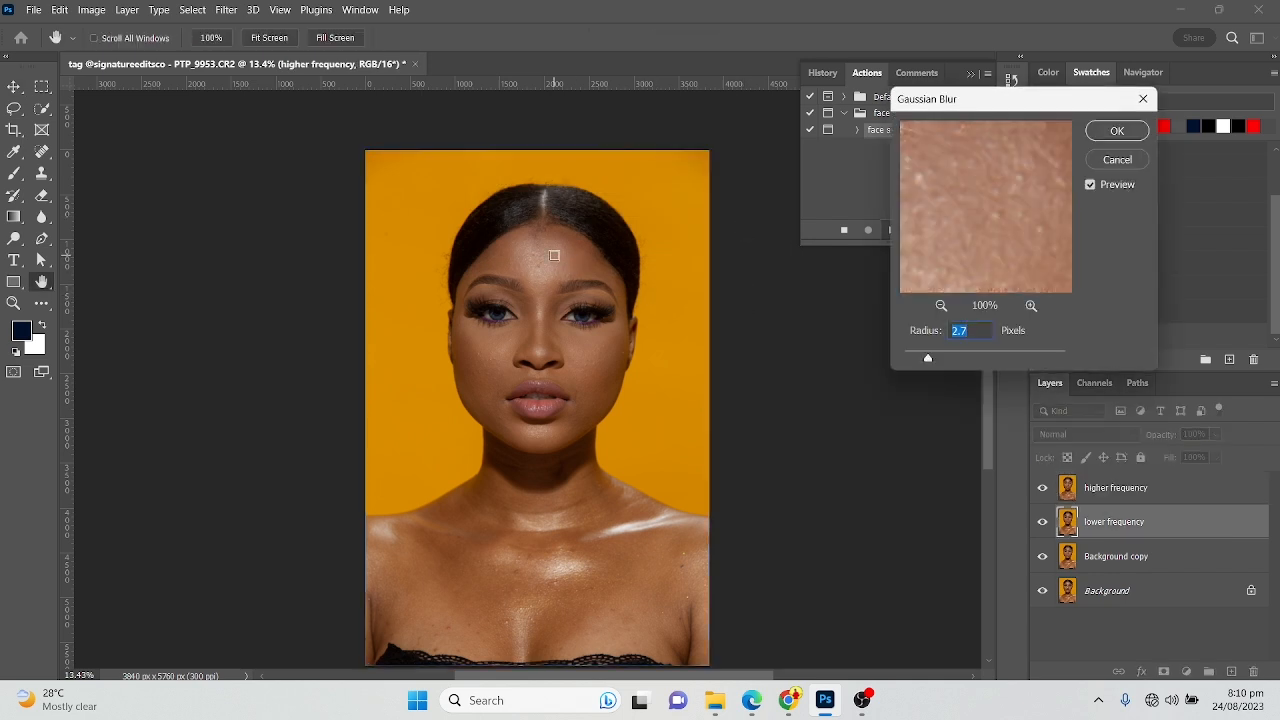
{"action": "left_click_drag", "start_coordinate": [893, 382], "coordinate": [909, 367]}
{"action": "left_click", "coordinate": [927, 357]}
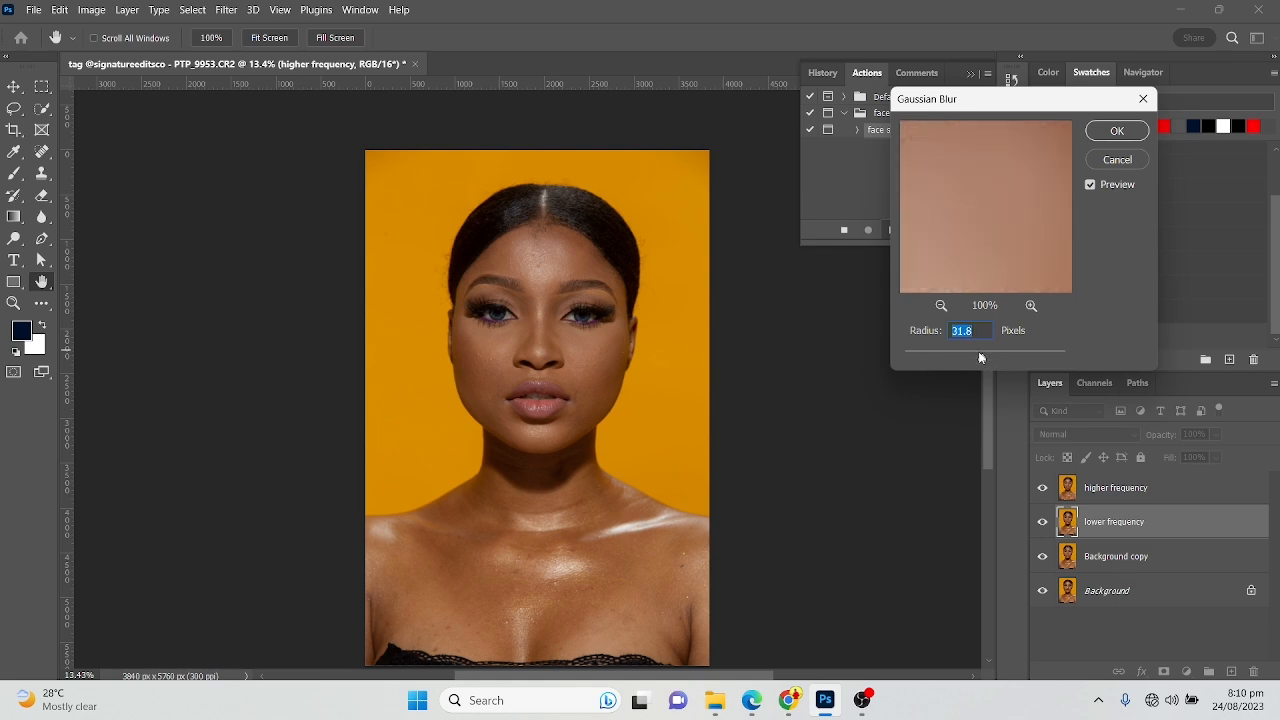
{"action": "left_click", "coordinate": [928, 356]}
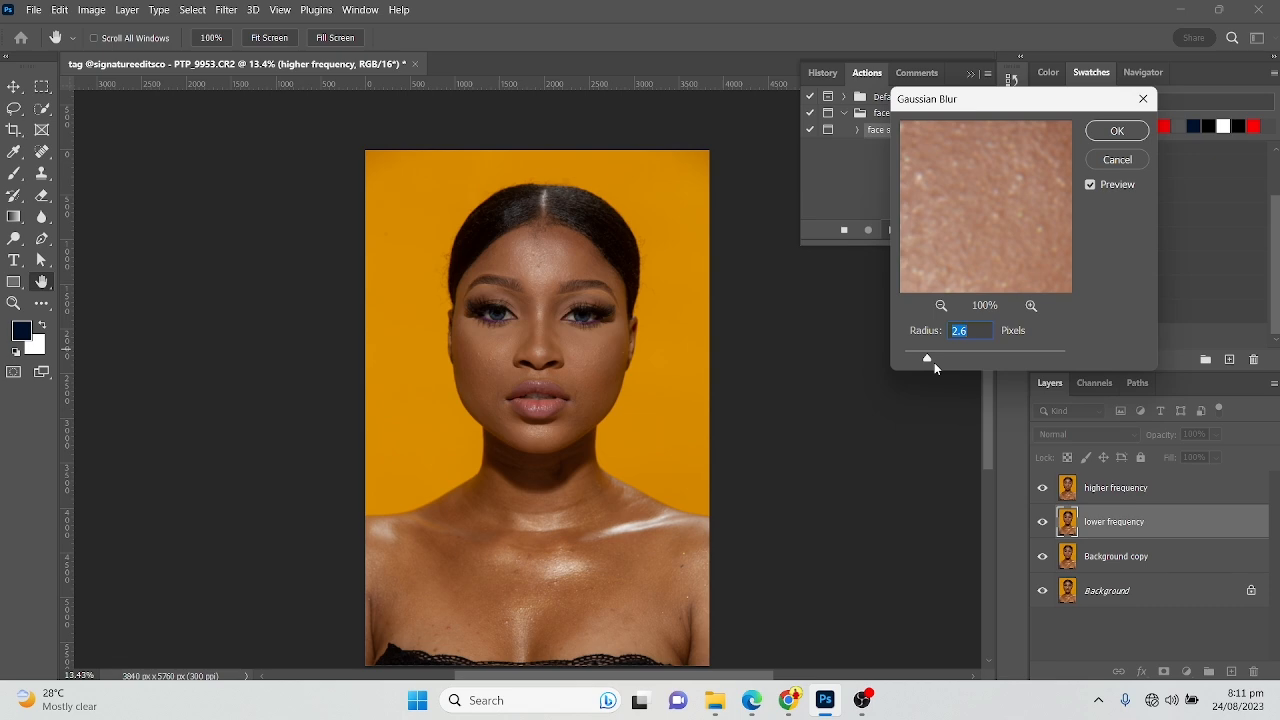
{"action": "left_click", "coordinate": [1098, 135]}
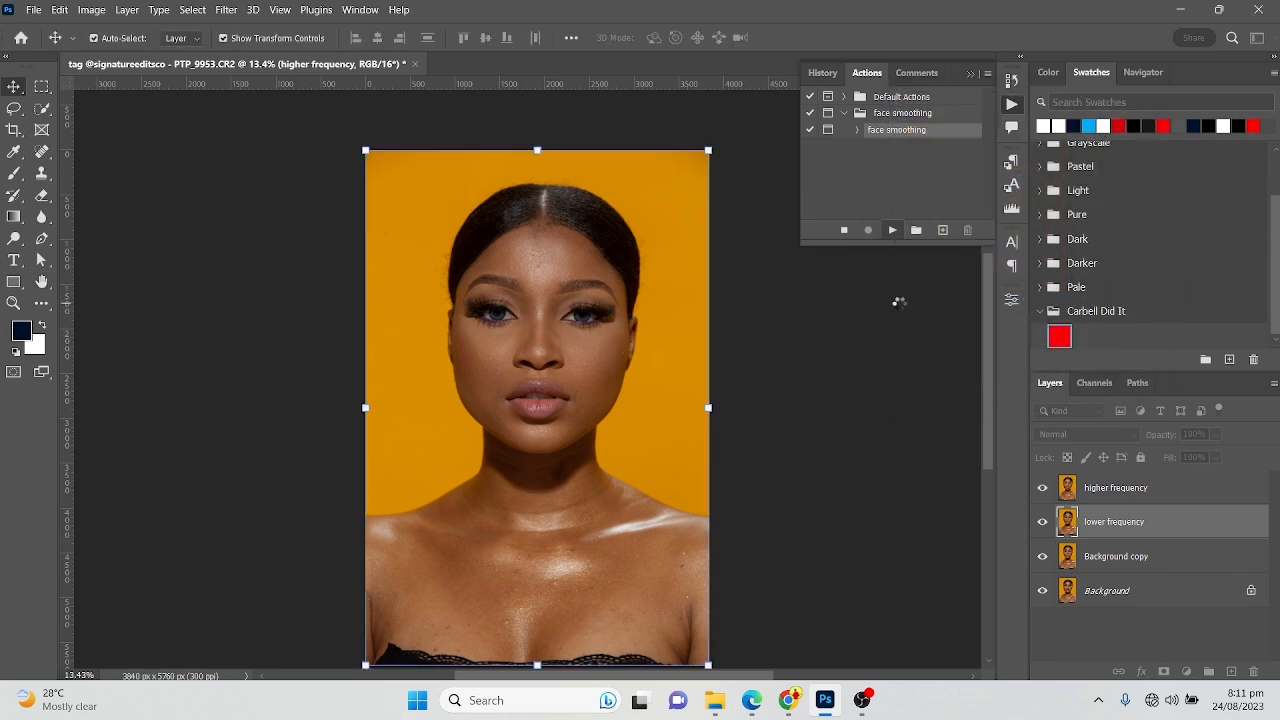
Apply the inverted lower frequency layer to the higher frequency layer with Apply Image, using Add blending at 100% opacity, Scale 2 and Offset 1
{"action": "left_click_drag", "start_coordinate": [580, 135], "coordinate": [775, 155]}
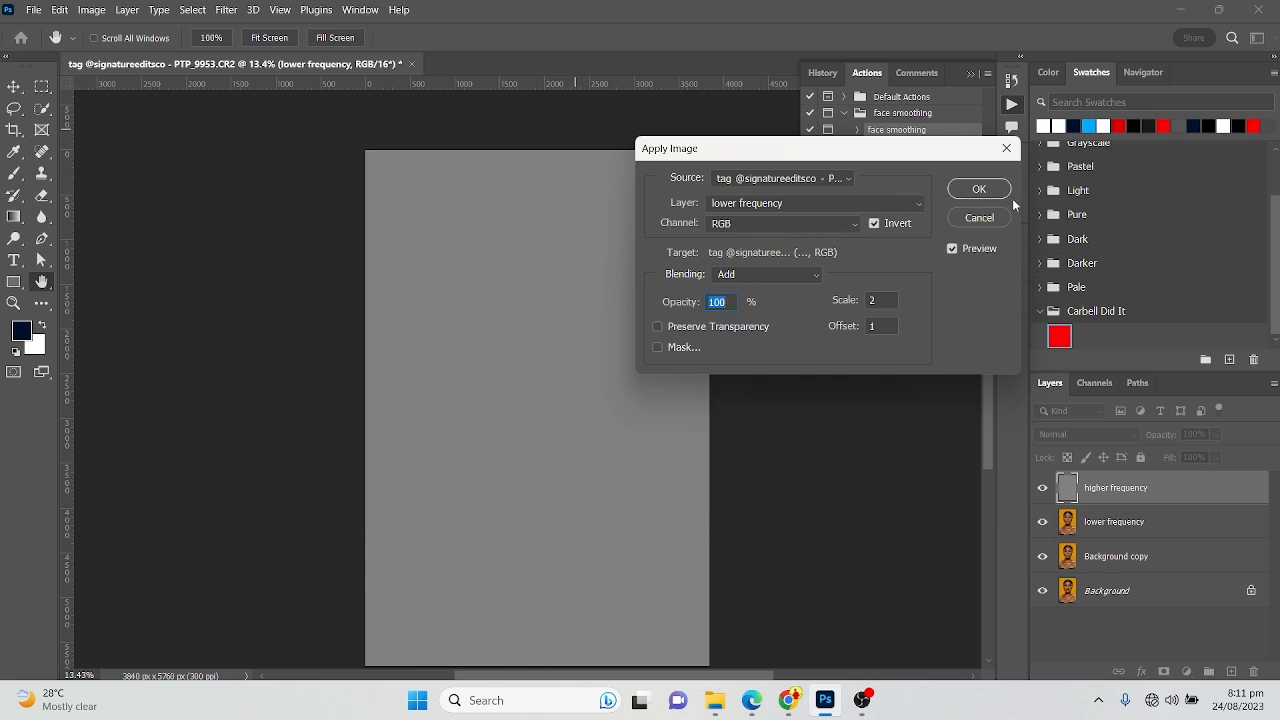
{"action": "left_click", "coordinate": [754, 280]}
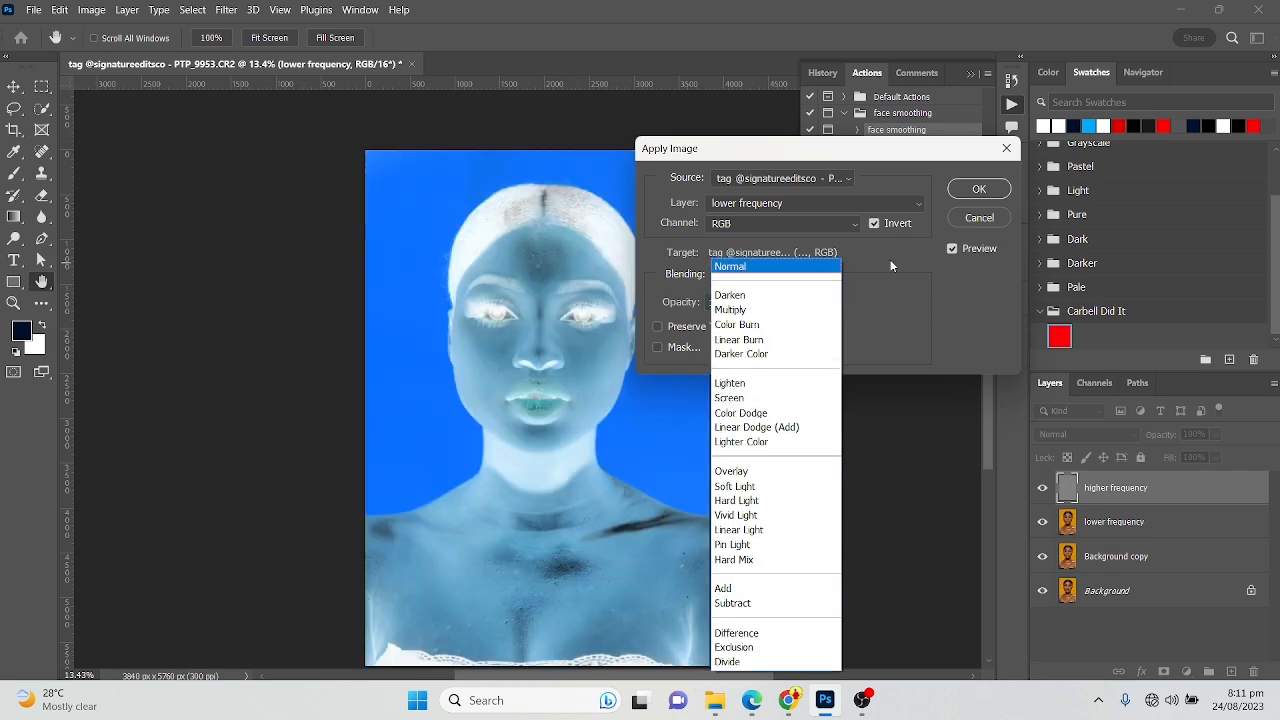
{"action": "left_click", "coordinate": [891, 259]}
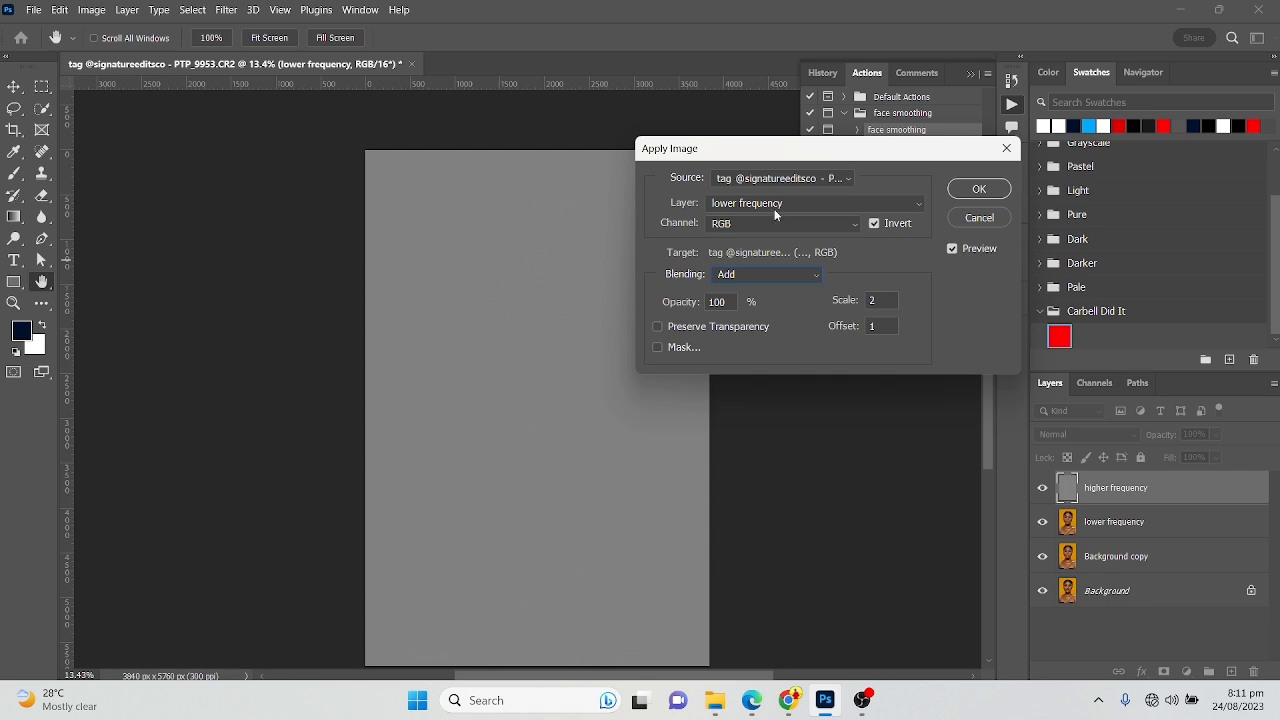
{"action": "left_click", "coordinate": [788, 209]}
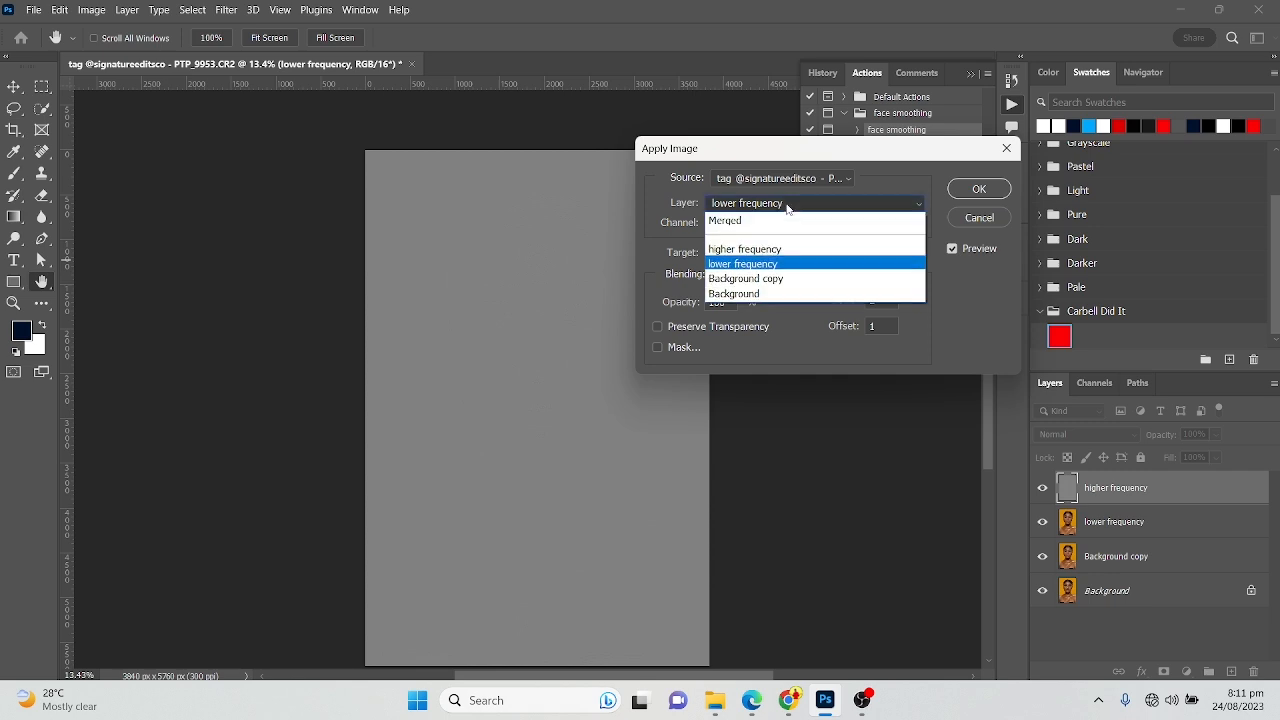
{"action": "left_click", "coordinate": [750, 266]}
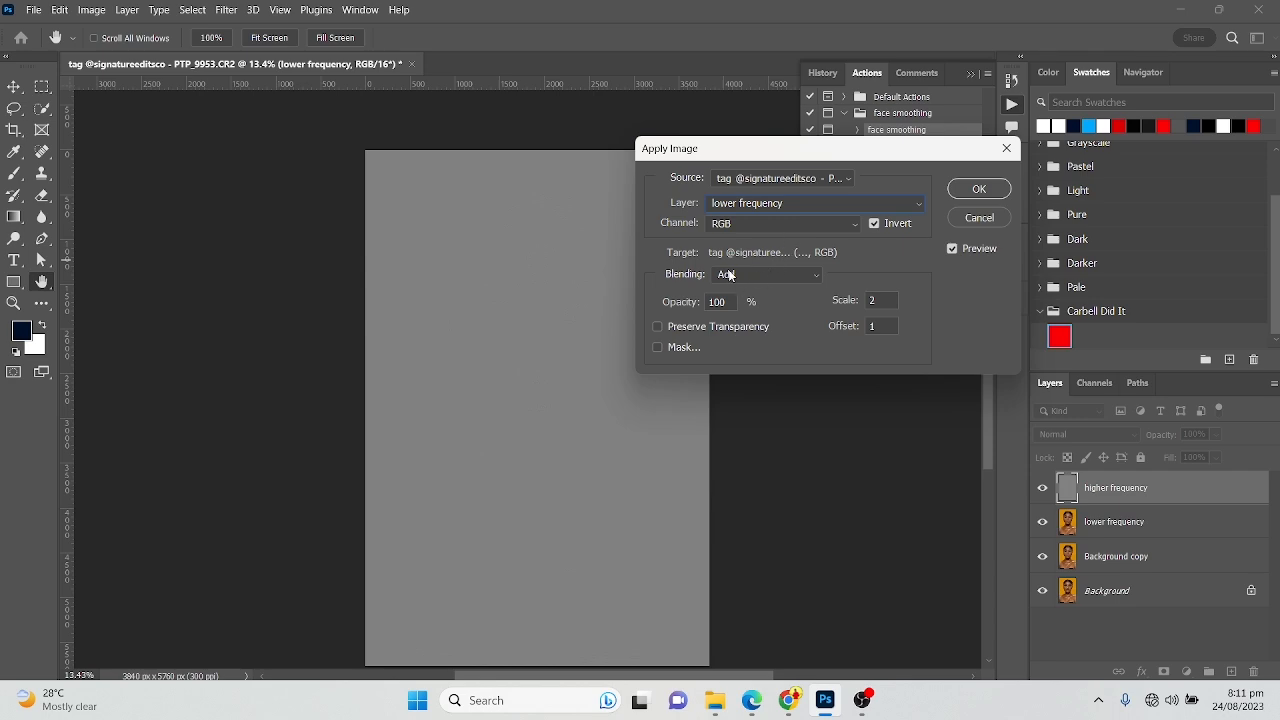
{"action": "left_click", "coordinate": [737, 275]}
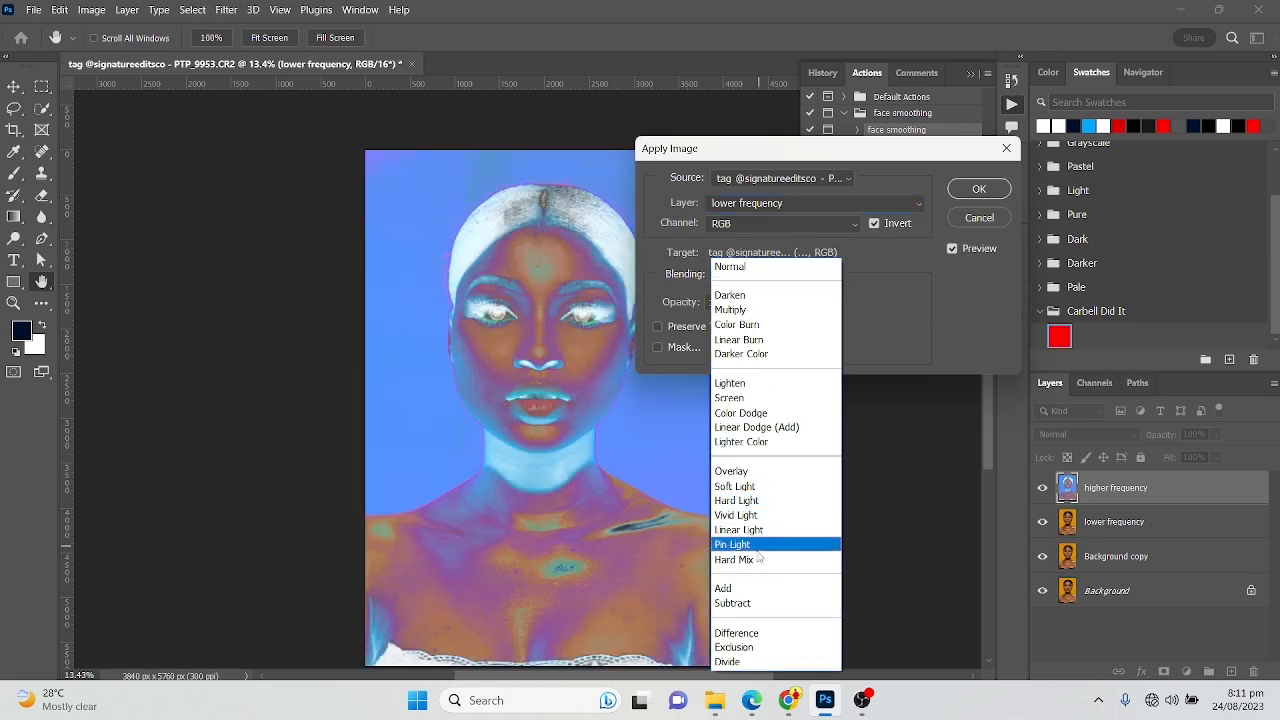
{"action": "left_click", "coordinate": [749, 587]}
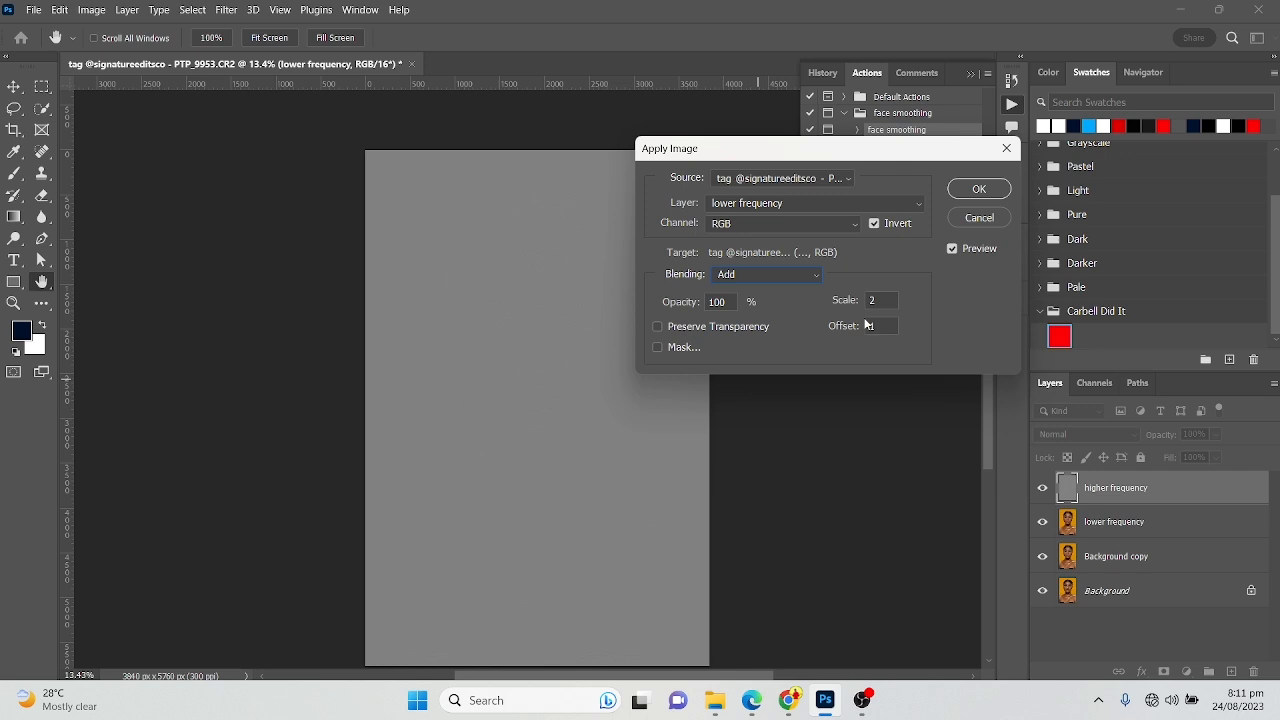
{"action": "left_click", "coordinate": [979, 190]}
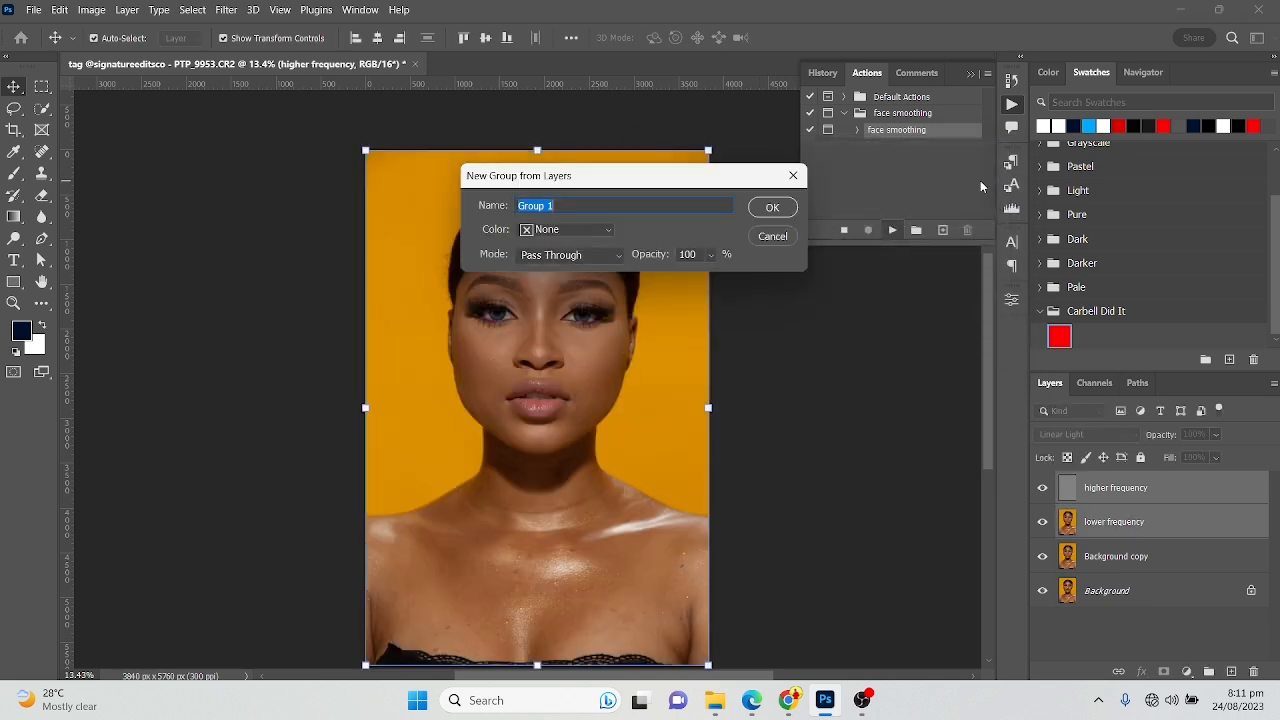
Group the two frequency layers as Group 1 and add a Black & White adjustment layer above them with Reds at -36%
{"action": "left_click", "coordinate": [773, 207]}
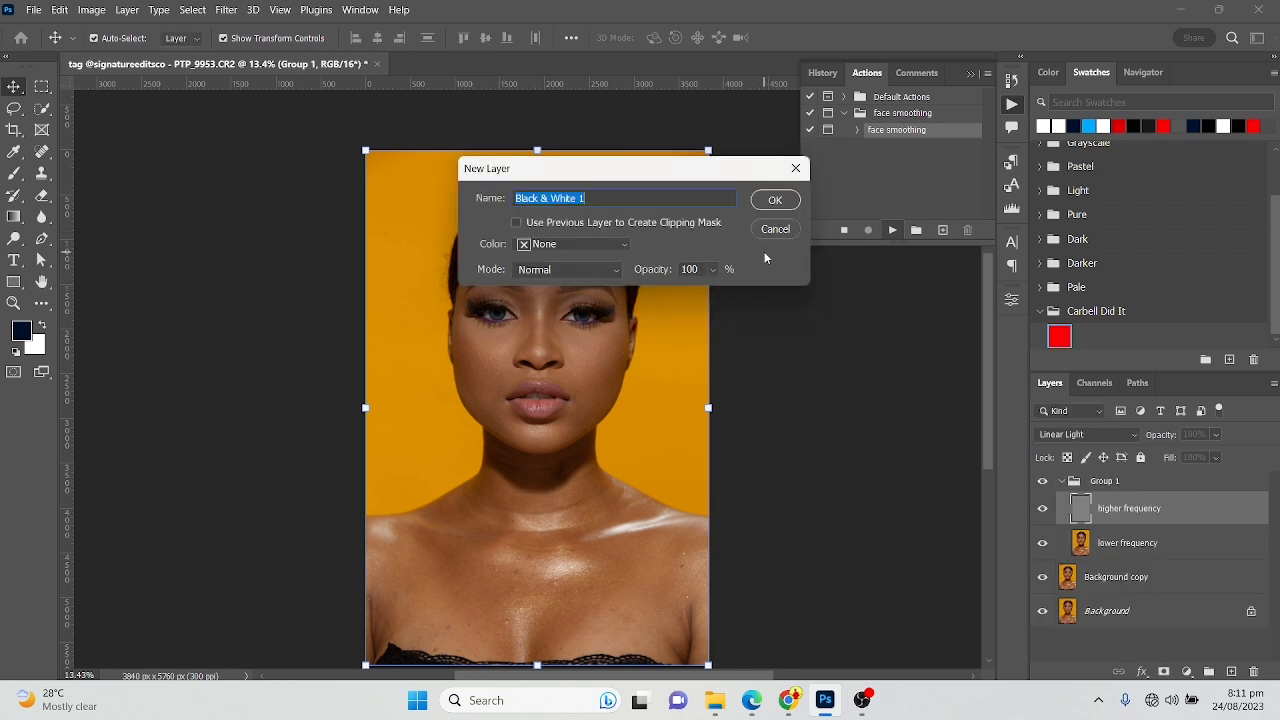
{"action": "left_click", "coordinate": [770, 201]}
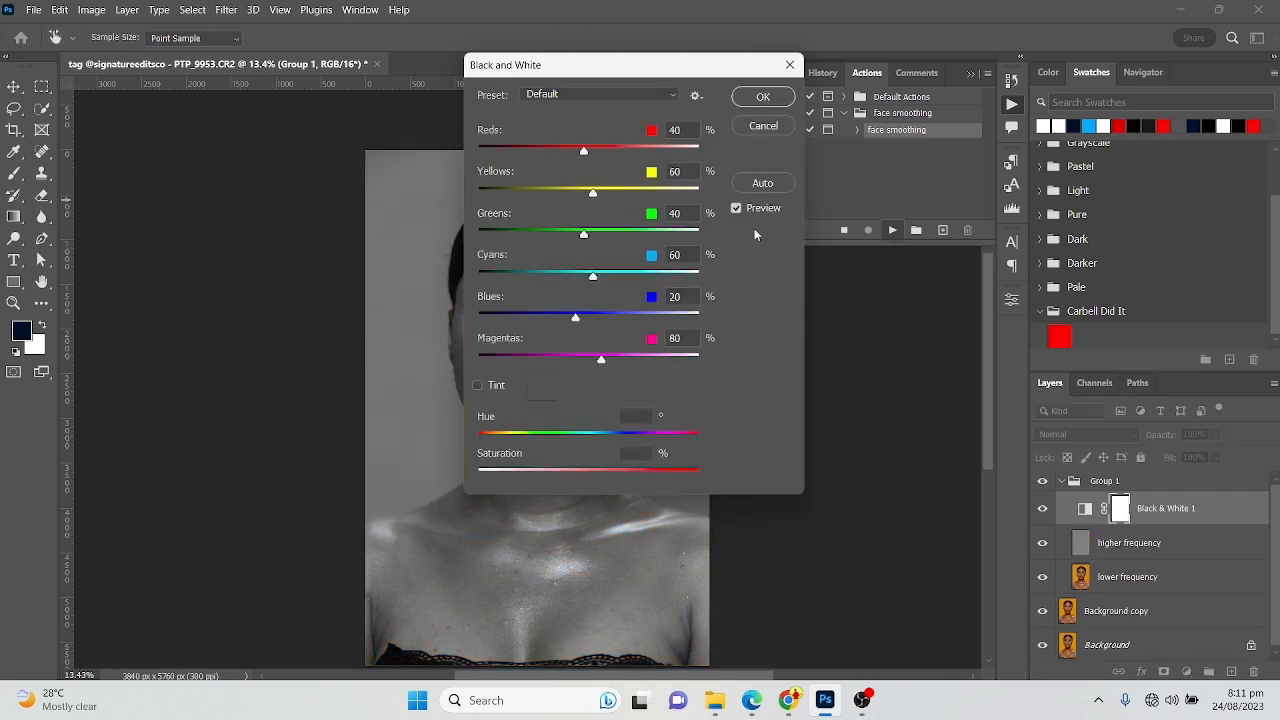
{"action": "left_click", "coordinate": [769, 102]}
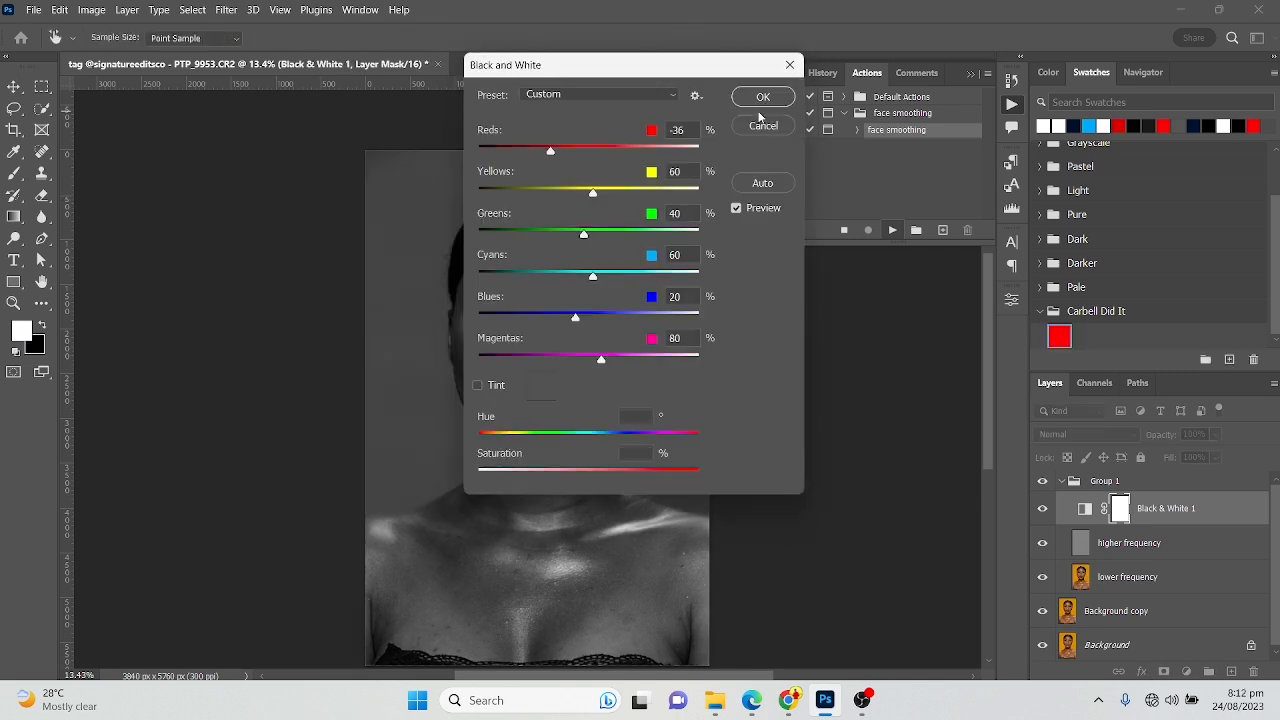
{"action": "left_click", "coordinate": [764, 97]}
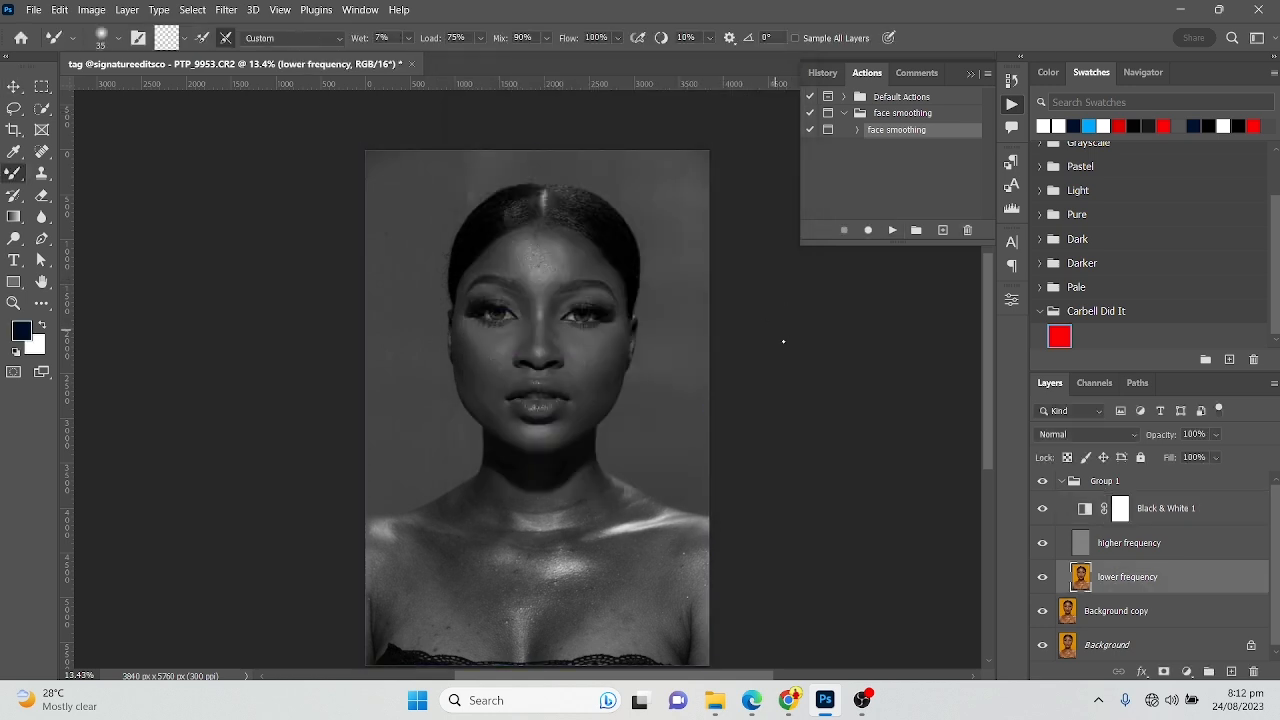
Keep the Mixer Brush Tool active for the lower frequency layer and clean its brush load
{"action": "right_click", "coordinate": [17, 173]}
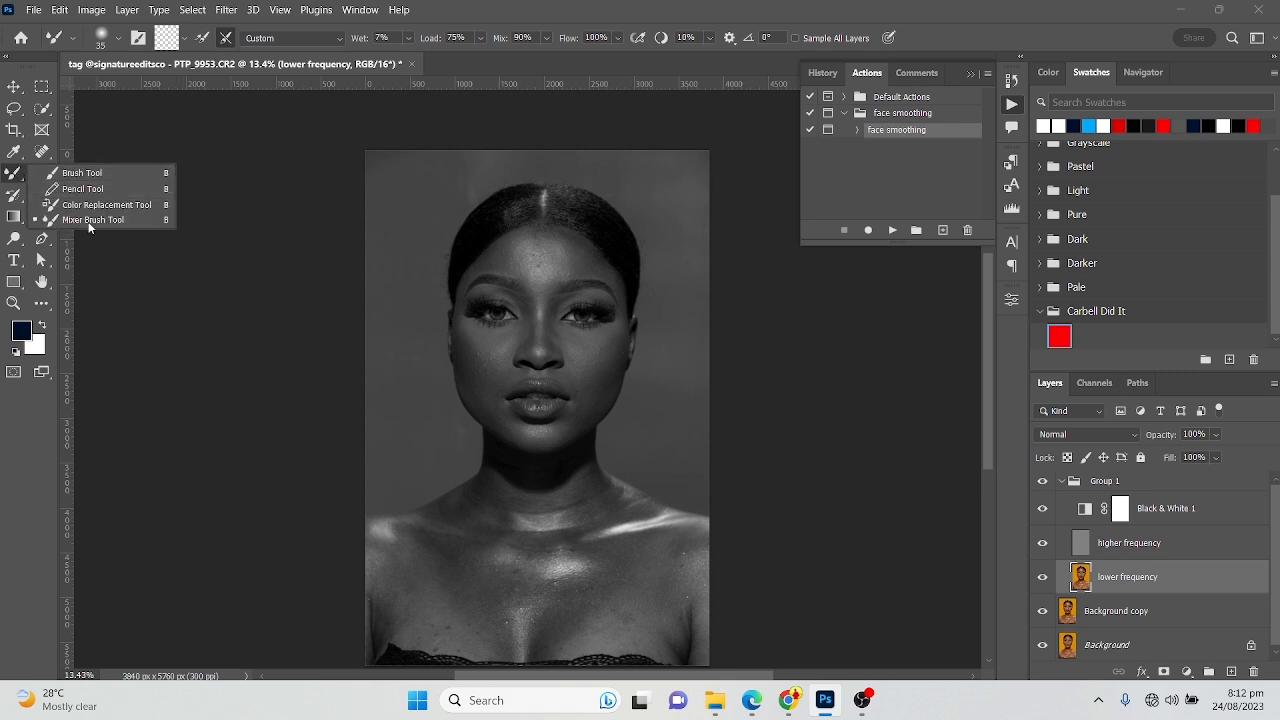
{"action": "left_click", "coordinate": [15, 177]}
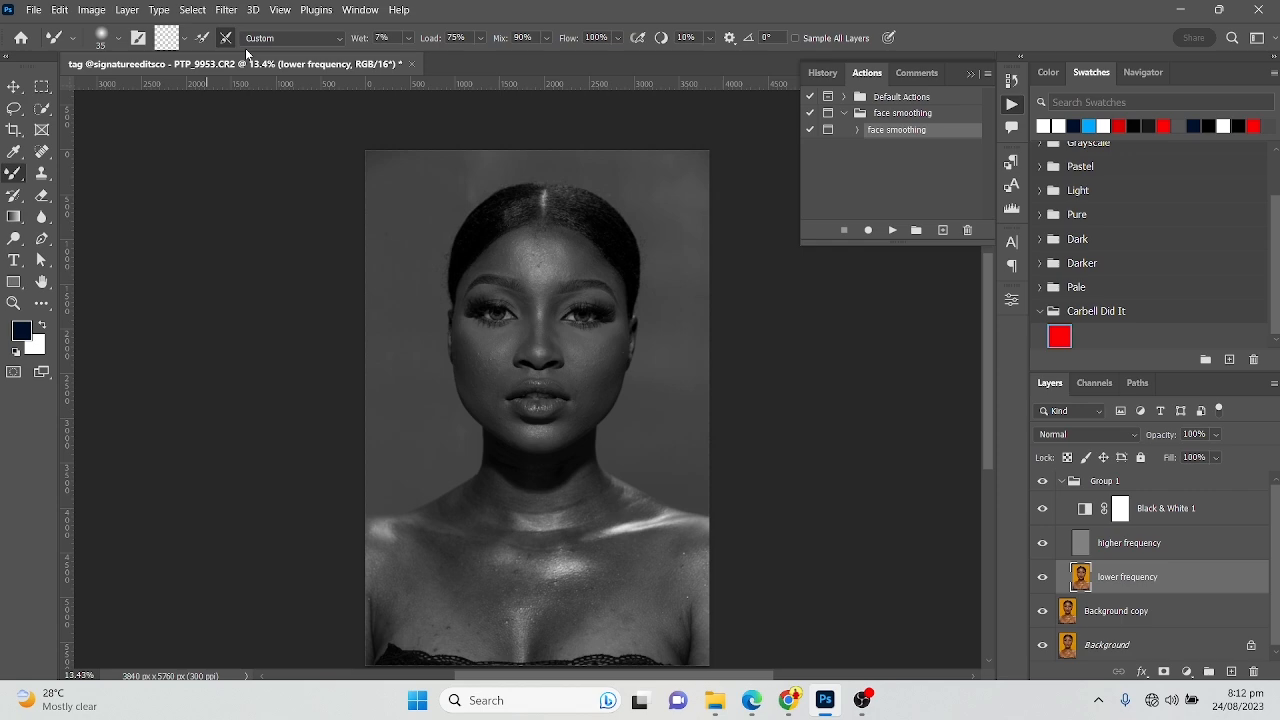
{"action": "left_click", "coordinate": [181, 38]}
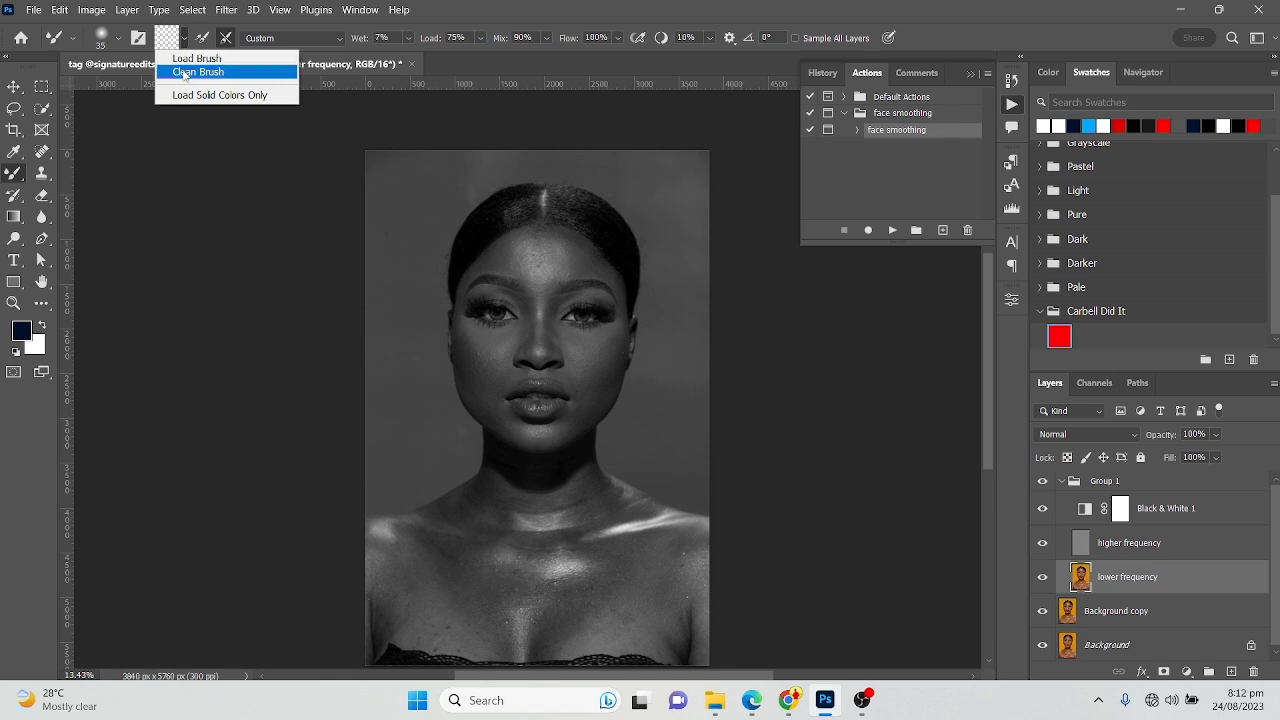
{"action": "left_click", "coordinate": [184, 72]}
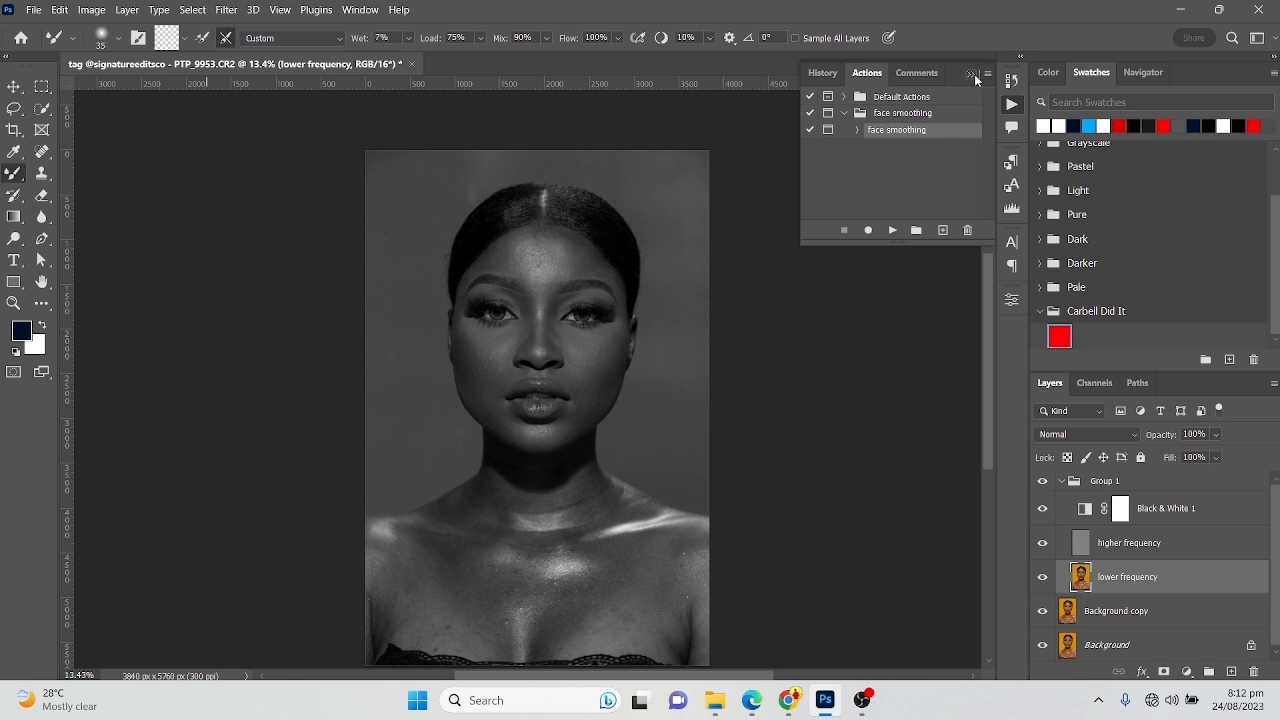
Collapse the actions list and compare the portrait with and without the Black & White 1 adjustment, leaving the adjustment hidden
{"action": "left_click", "coordinate": [972, 74]}
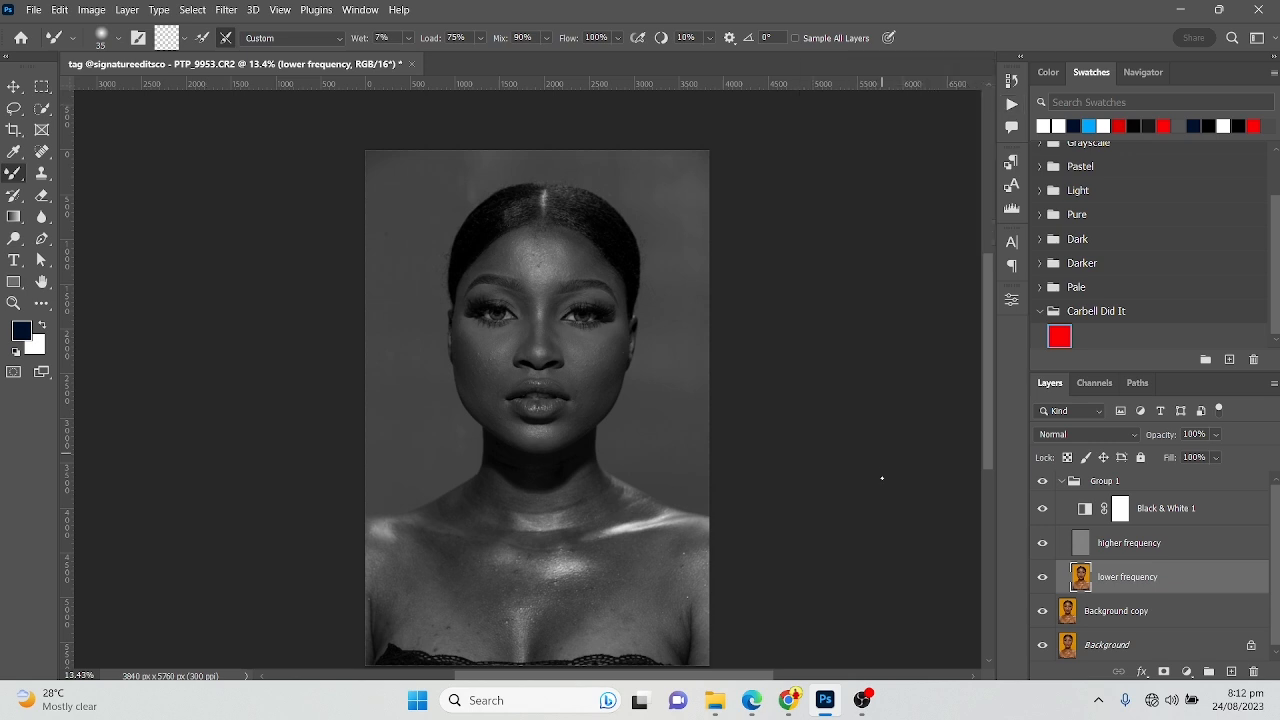
{"action": "left_click", "coordinate": [1043, 510]}
{"action": "left_click", "coordinate": [1043, 510]}
{"action": "left_click", "coordinate": [1043, 510]}
{"action": "left_click", "coordinate": [1043, 510]}
{"action": "left_click", "coordinate": [1043, 510]}
{"action": "left_click", "coordinate": [1043, 510]}
{"action": "left_click", "coordinate": [1043, 510]}
{"action": "left_click", "coordinate": [1043, 510]}
{"action": "left_click", "coordinate": [1043, 510]}
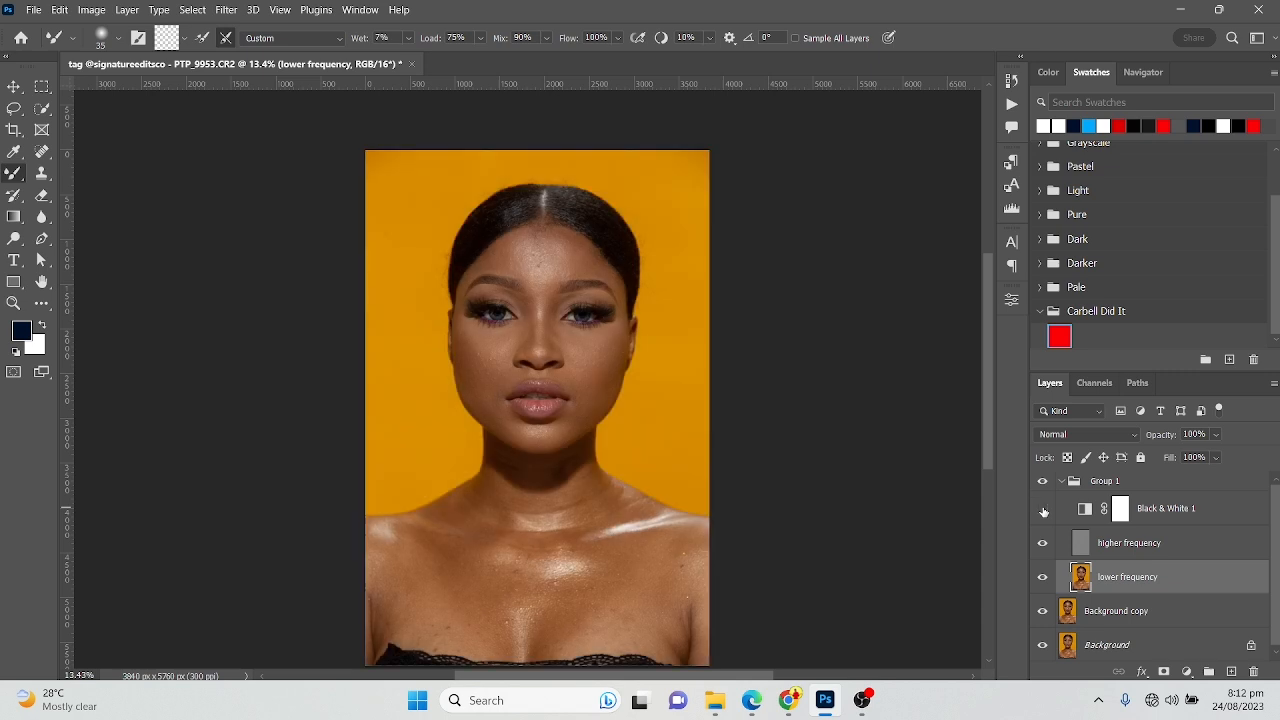
Examine the skin texture from the forehead down to the lips at 66.67% magnification using the Navigator
{"action": "left_click", "coordinate": [1146, 72]}
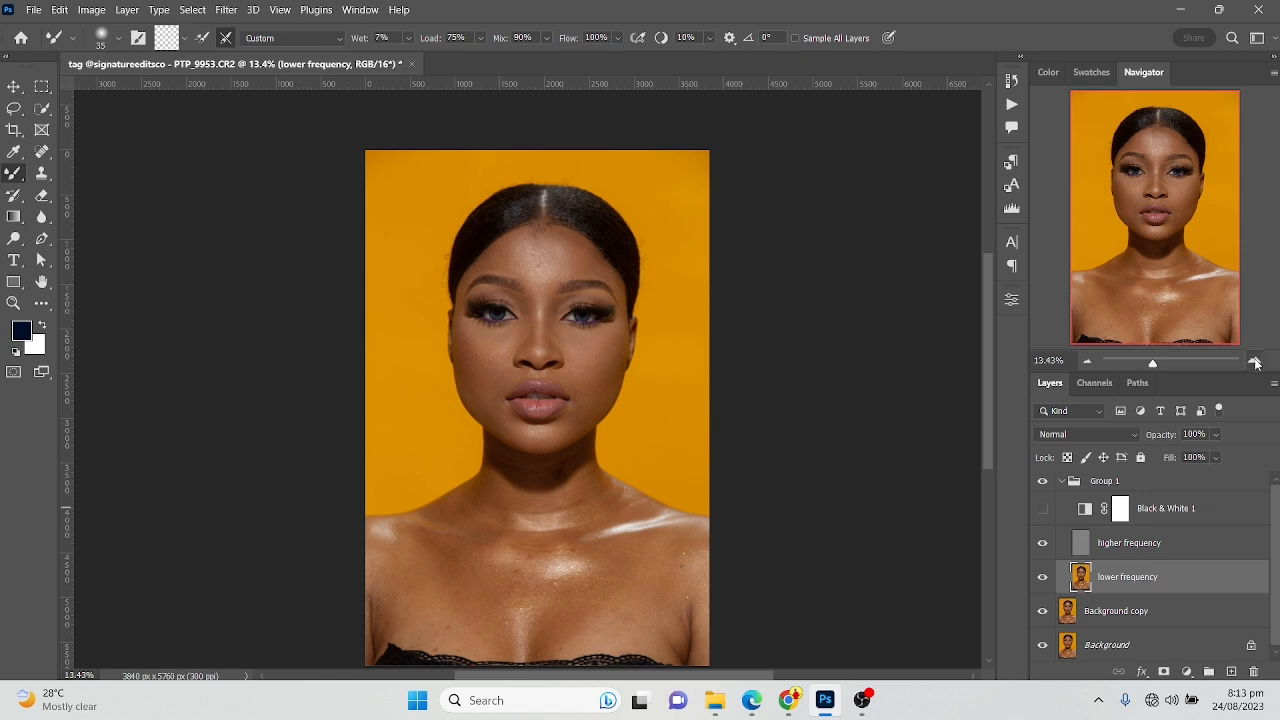
{"action": "left_click", "coordinate": [1192, 362]}
{"action": "left_click_drag", "start_coordinate": [1150, 149], "coordinate": [1168, 145]}
{"action": "left_click", "coordinate": [1089, 360]}
{"action": "left_click", "coordinate": [1089, 360]}
{"action": "left_click", "coordinate": [1089, 360]}
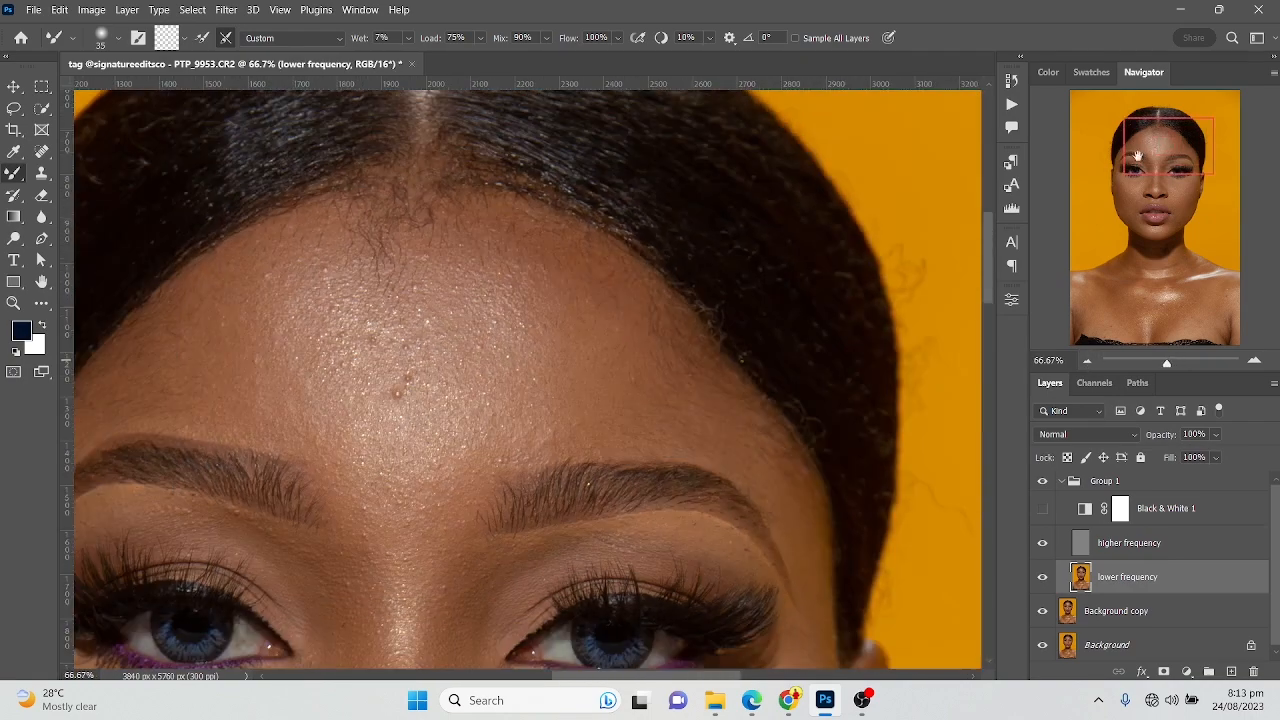
{"action": "left_click_drag", "start_coordinate": [1129, 168], "coordinate": [1159, 198]}
Hide the Navigator and show it again
{"action": "left_click", "coordinate": [360, 10]}
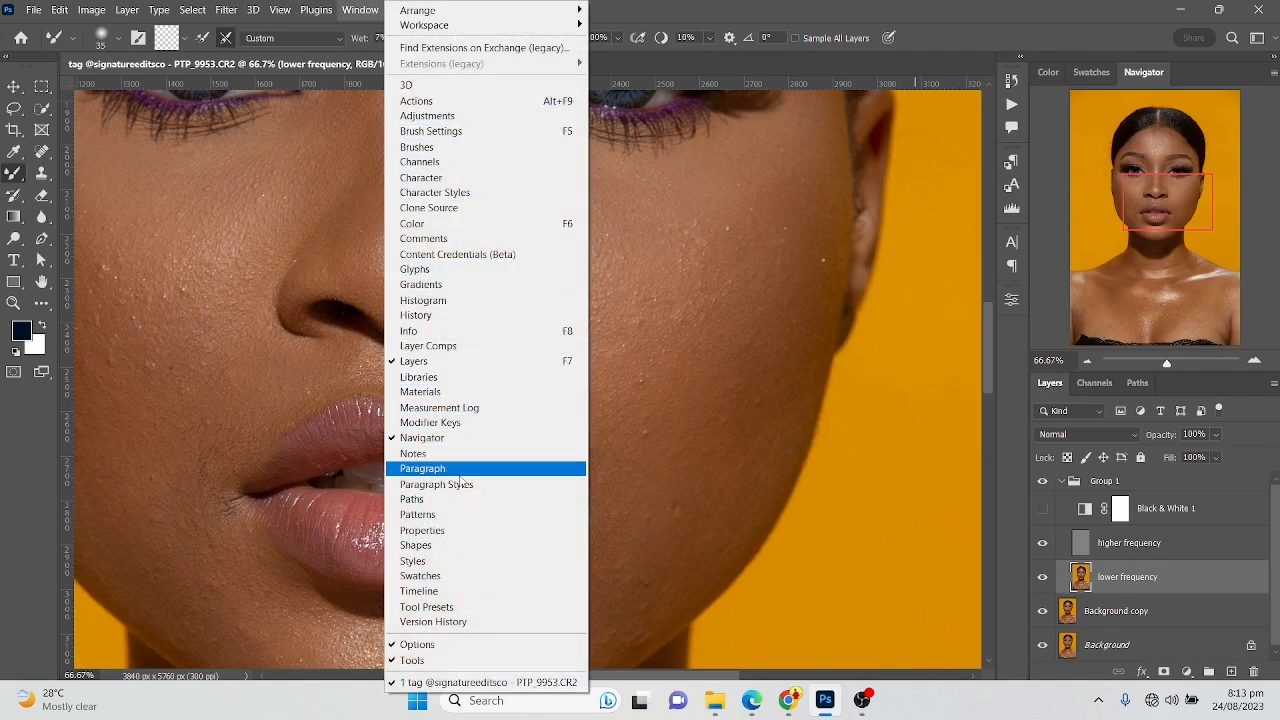
{"action": "left_click", "coordinate": [418, 437]}
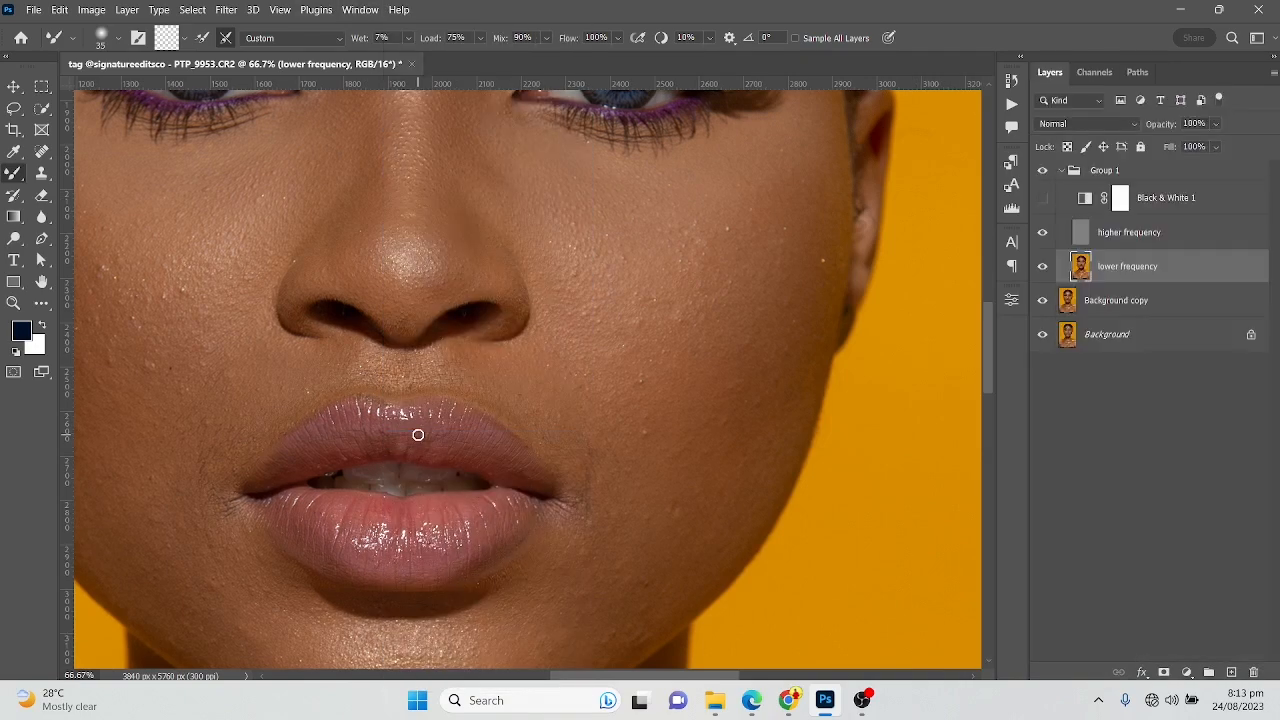
{"action": "left_click", "coordinate": [360, 10]}
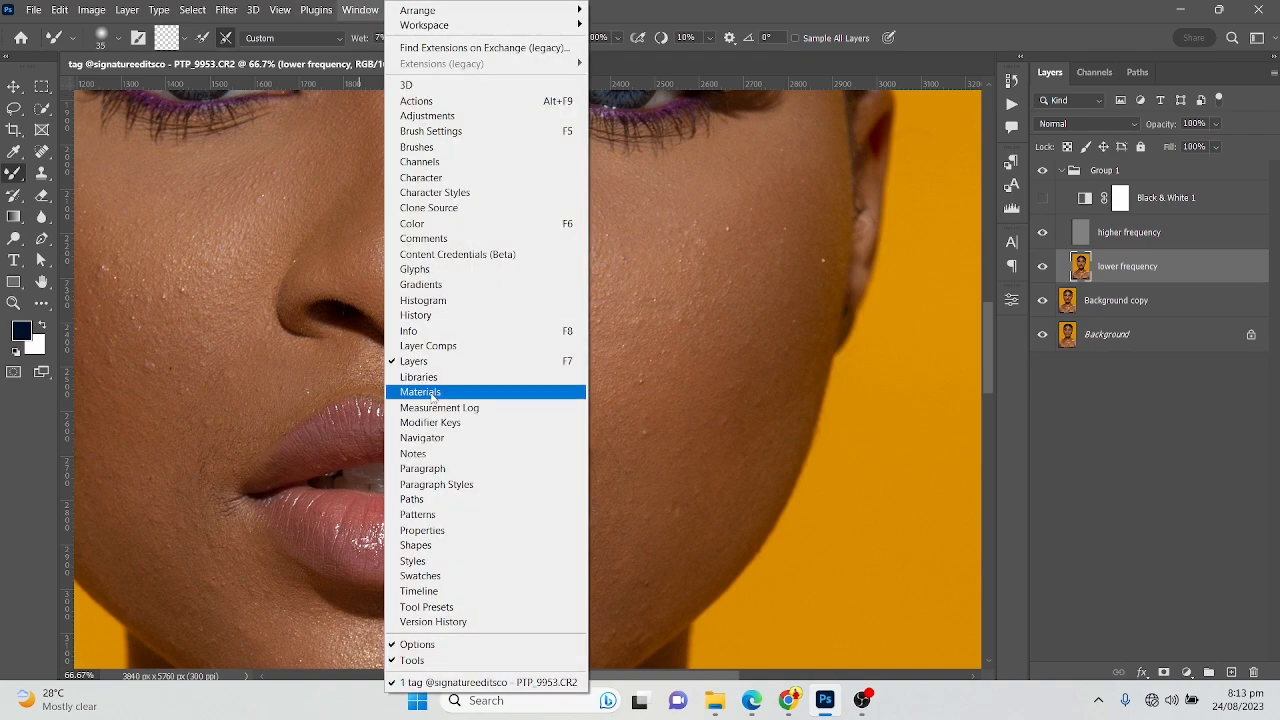
{"action": "left_click", "coordinate": [423, 440]}
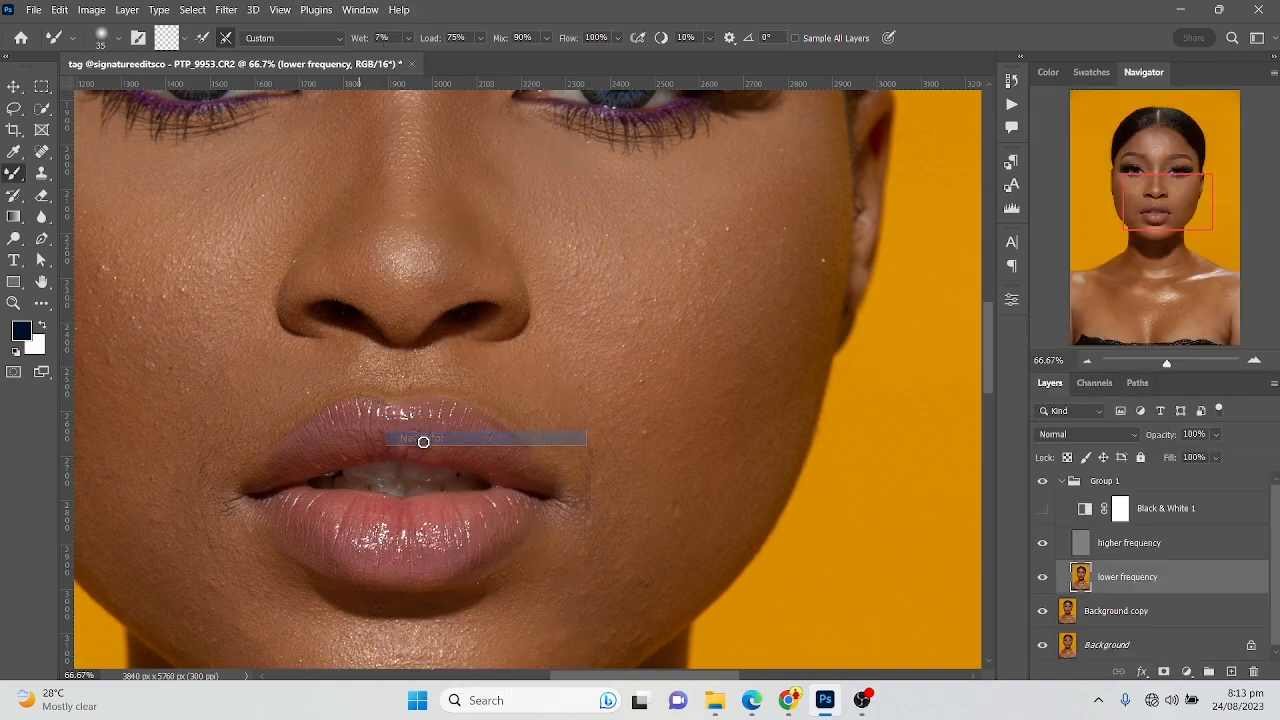
{"action": "mouse_move", "coordinate": [1143, 73]}
{"action": "left_mouse_down"}
{"action": "mouse_move", "coordinate": [656, 166]}
{"action": "mouse_move", "coordinate": [1130, 82]}
{"action": "left_mouse_up"}
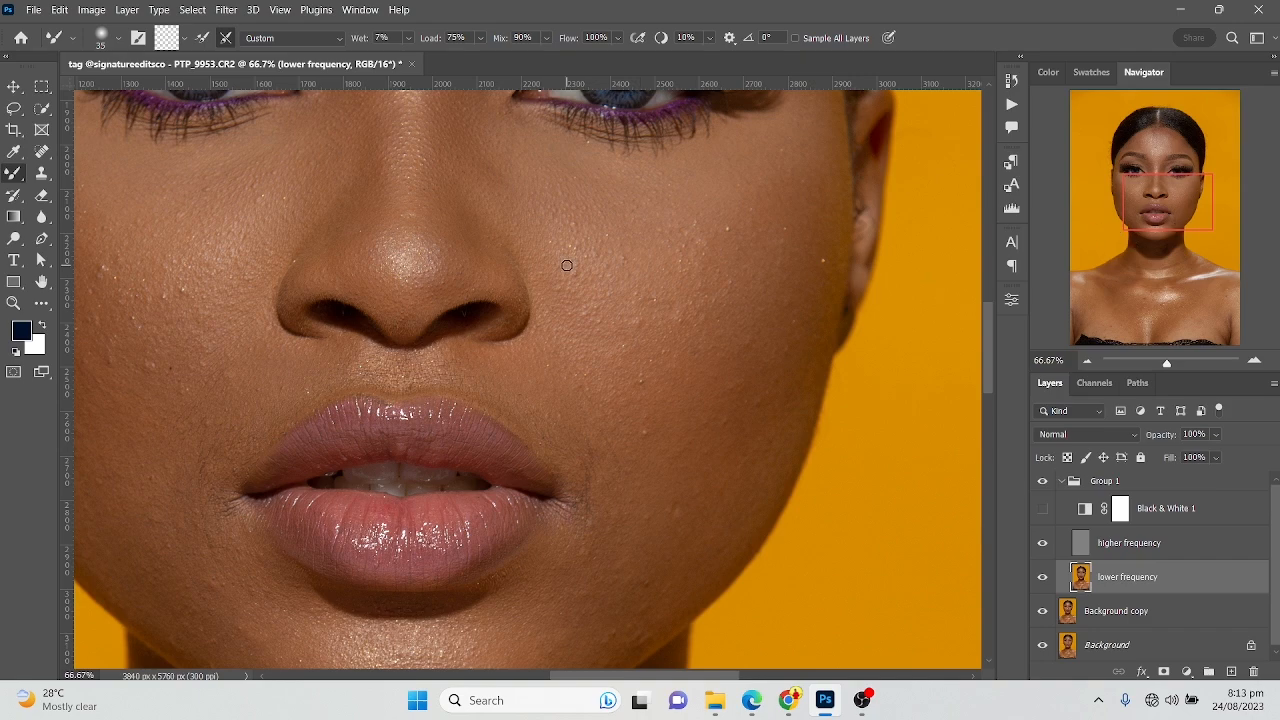
Set the Mixer Brush size to 250 px for working on the face
{"action": "scroll", "coordinate": [369, 274], "scroll_direction": "down", "scroll_amount": 5}
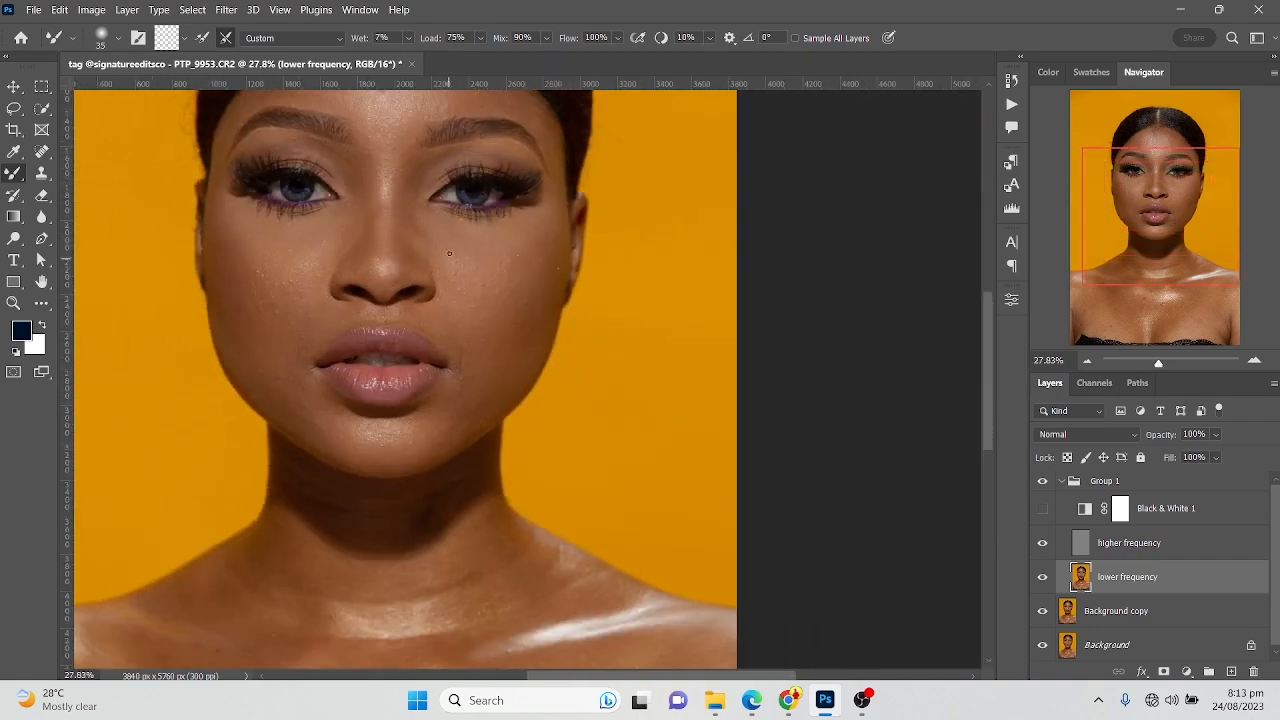
{"action": "left_click_drag", "start_coordinate": [472, 227], "coordinate": [580, 342]}
{"action": "scroll", "coordinate": [430, 275], "scroll_direction": "up", "scroll_amount": 3}
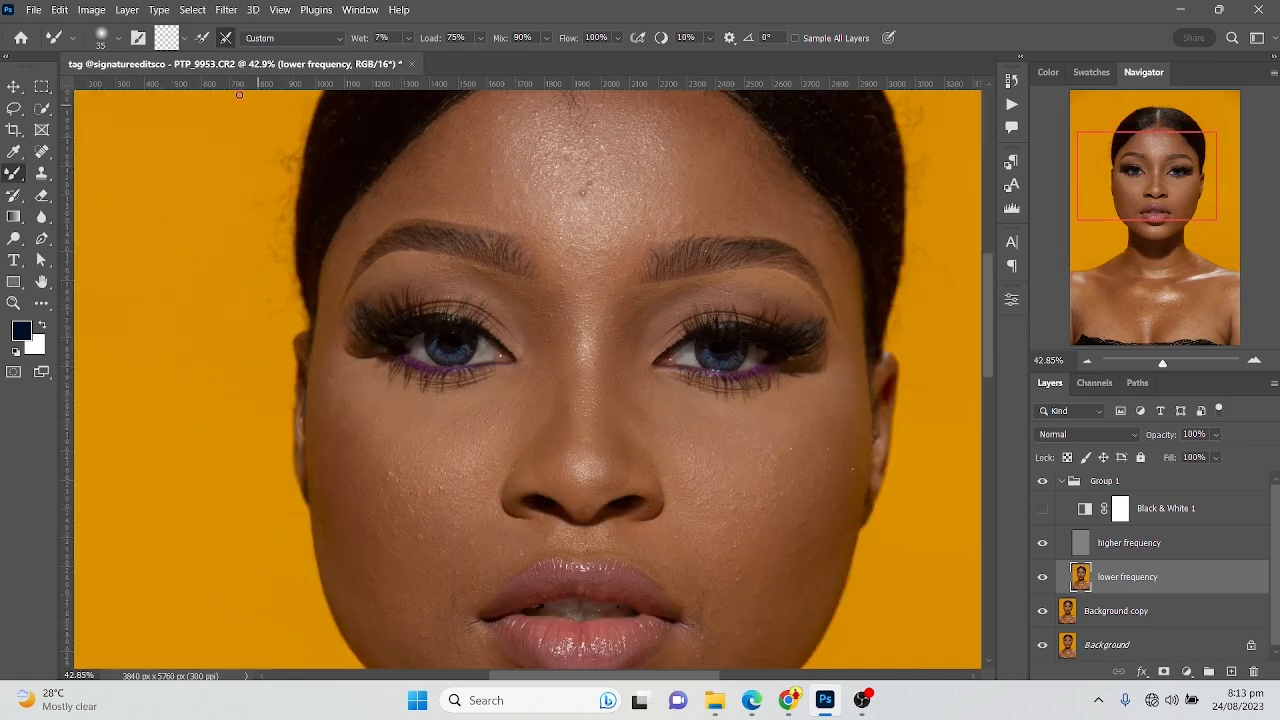
{"action": "left_click", "coordinate": [118, 38]}
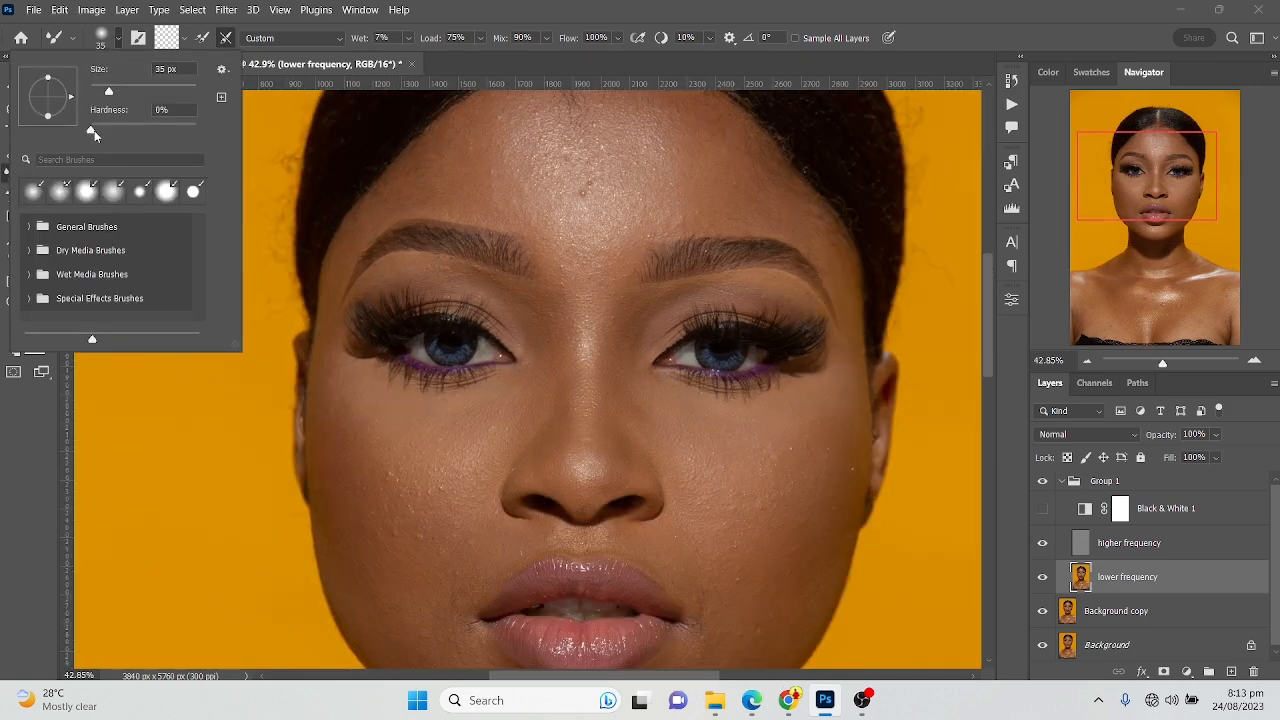
{"action": "left_click", "coordinate": [101, 42]}
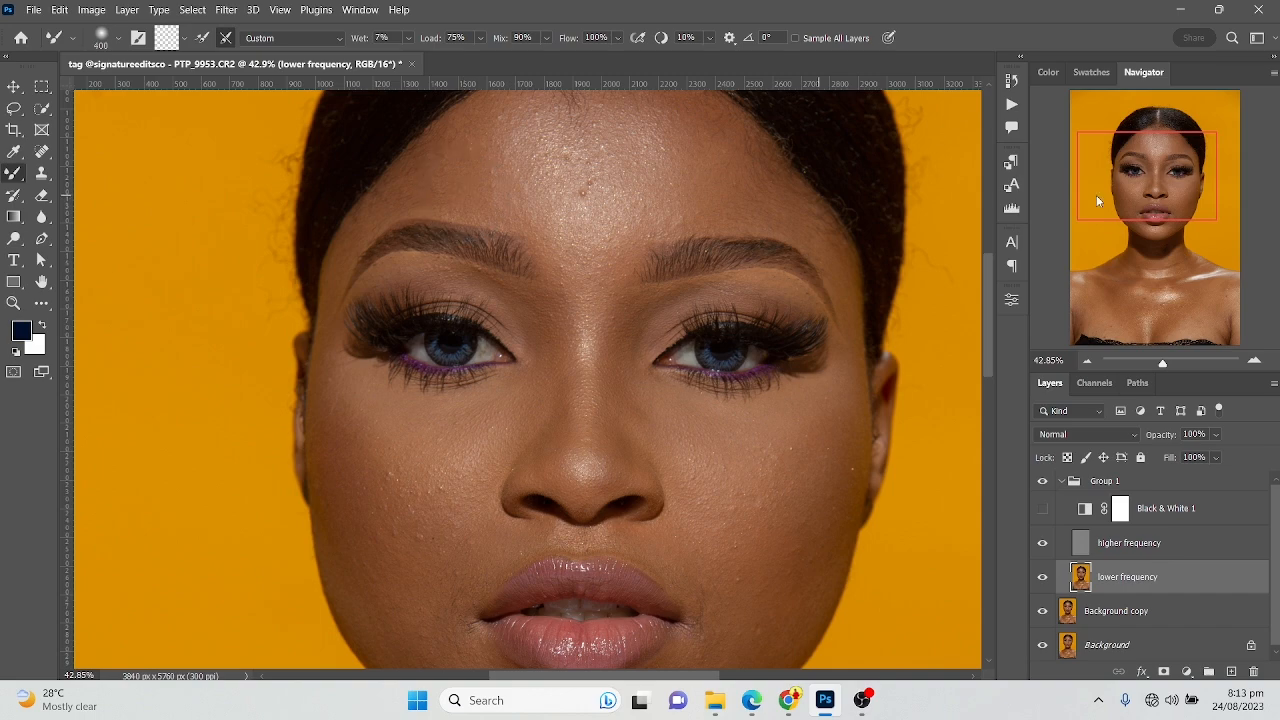
{"action": "left_click_drag", "start_coordinate": [1140, 196], "coordinate": [1150, 167]}
{"action": "left_click_drag", "start_coordinate": [612, 224], "coordinate": [349, 304]}
{"action": "left_click_drag", "start_coordinate": [1172, 172], "coordinate": [1135, 187]}
{"action": "scroll", "coordinate": [565, 289], "scroll_direction": "up", "scroll_amount": 2}
{"action": "left_click_drag", "start_coordinate": [593, 263], "coordinate": [591, 304]}
{"action": "key", "text": "bracketleft"}
{"action": "key", "text": "bracketleft"}
{"action": "key", "text": "bracketright"}
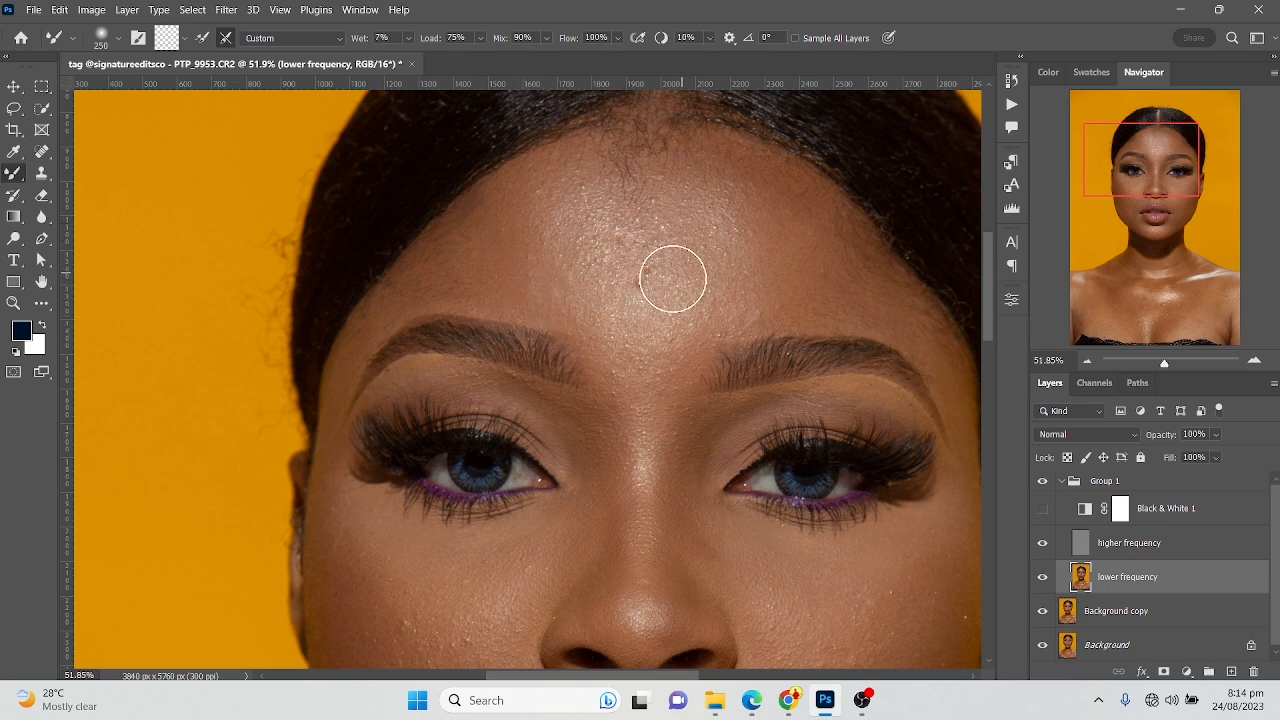
Show the Black & White 1 adjustment and examine the light and dark patches on the forehead, cheeks and nose
{"action": "left_click", "coordinate": [1043, 509]}
{"action": "left_click_drag", "start_coordinate": [741, 418], "coordinate": [597, 339]}
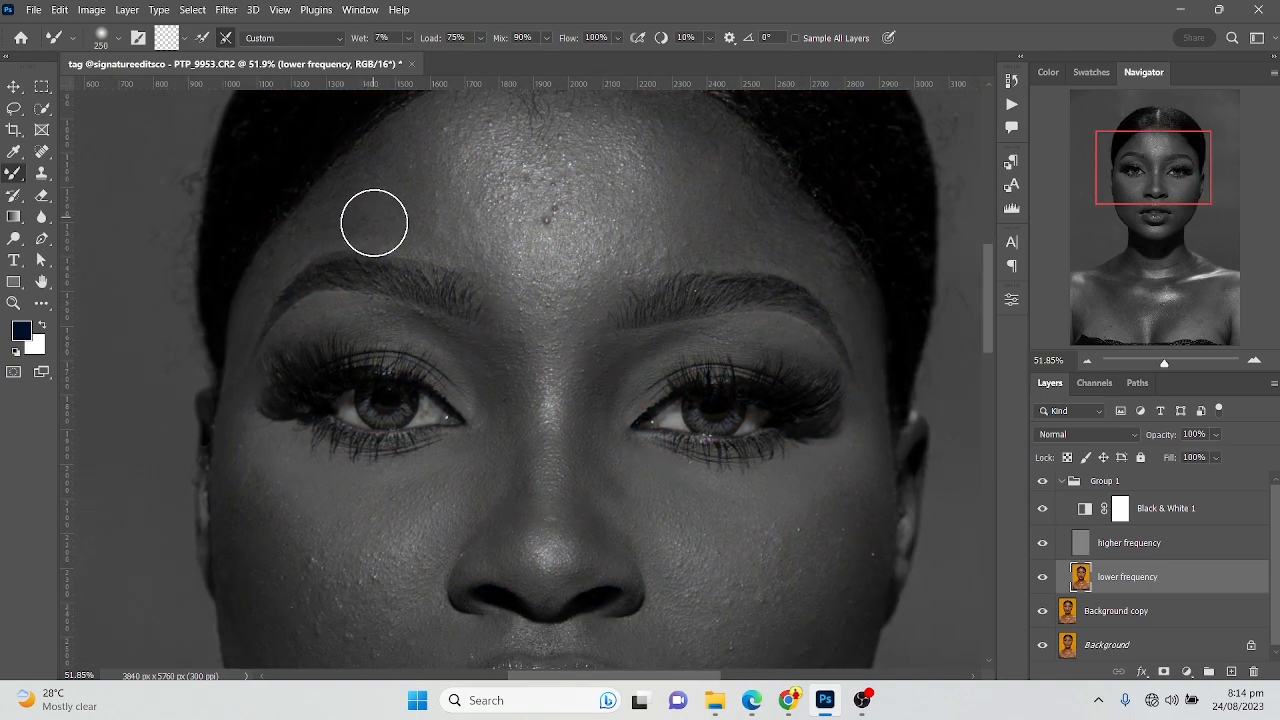
{"action": "left_click_drag", "start_coordinate": [416, 249], "coordinate": [393, 80]}
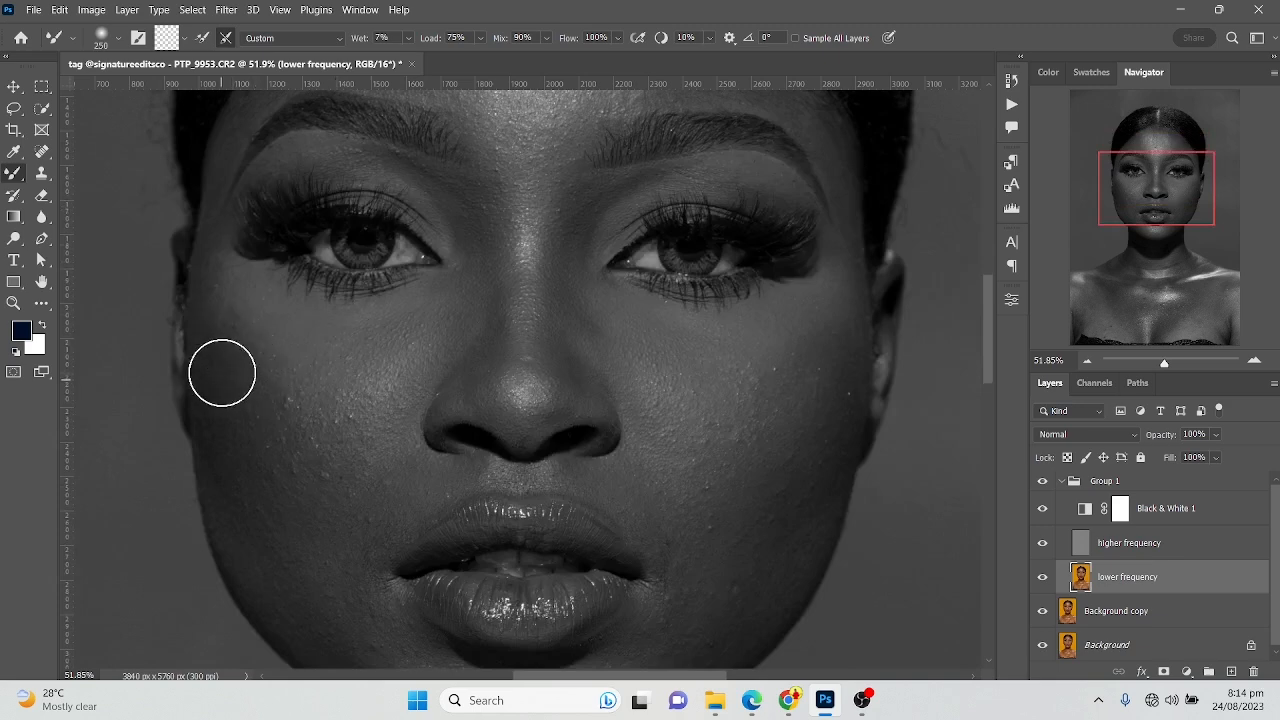
{"action": "left_click_drag", "start_coordinate": [522, 287], "coordinate": [571, 380]}
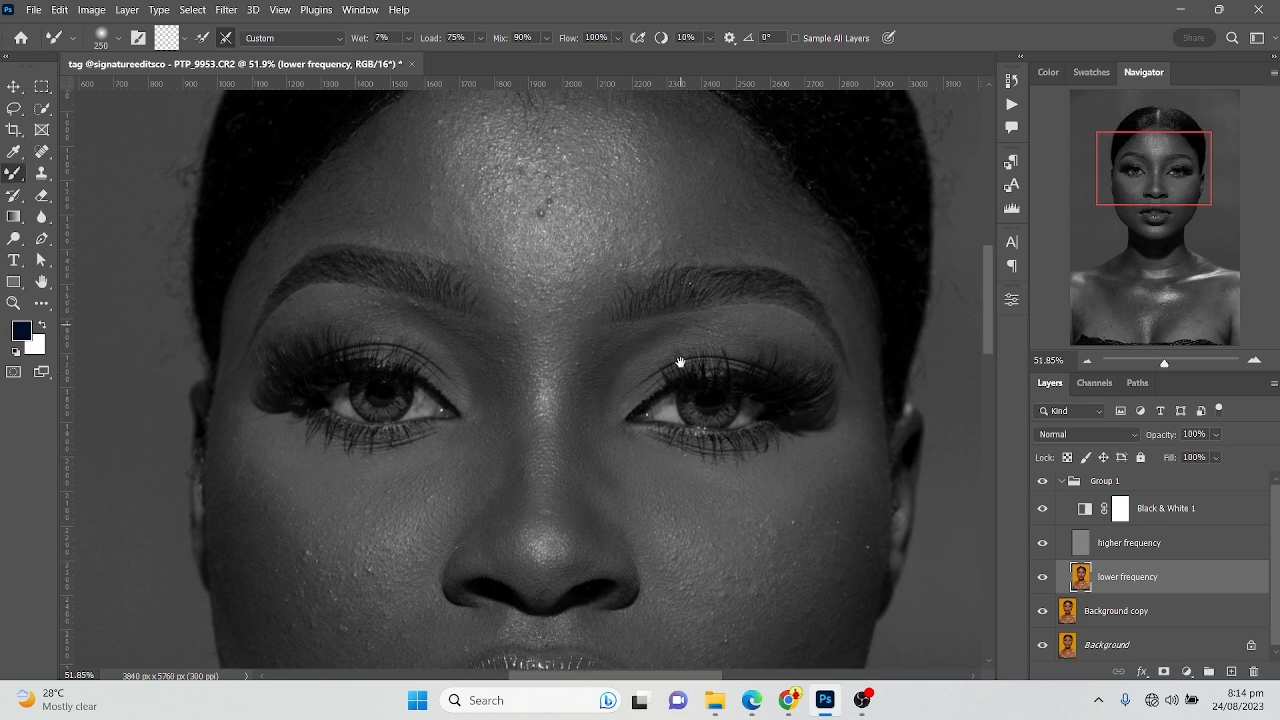
{"action": "left_click_drag", "start_coordinate": [683, 311], "coordinate": [677, 381]}
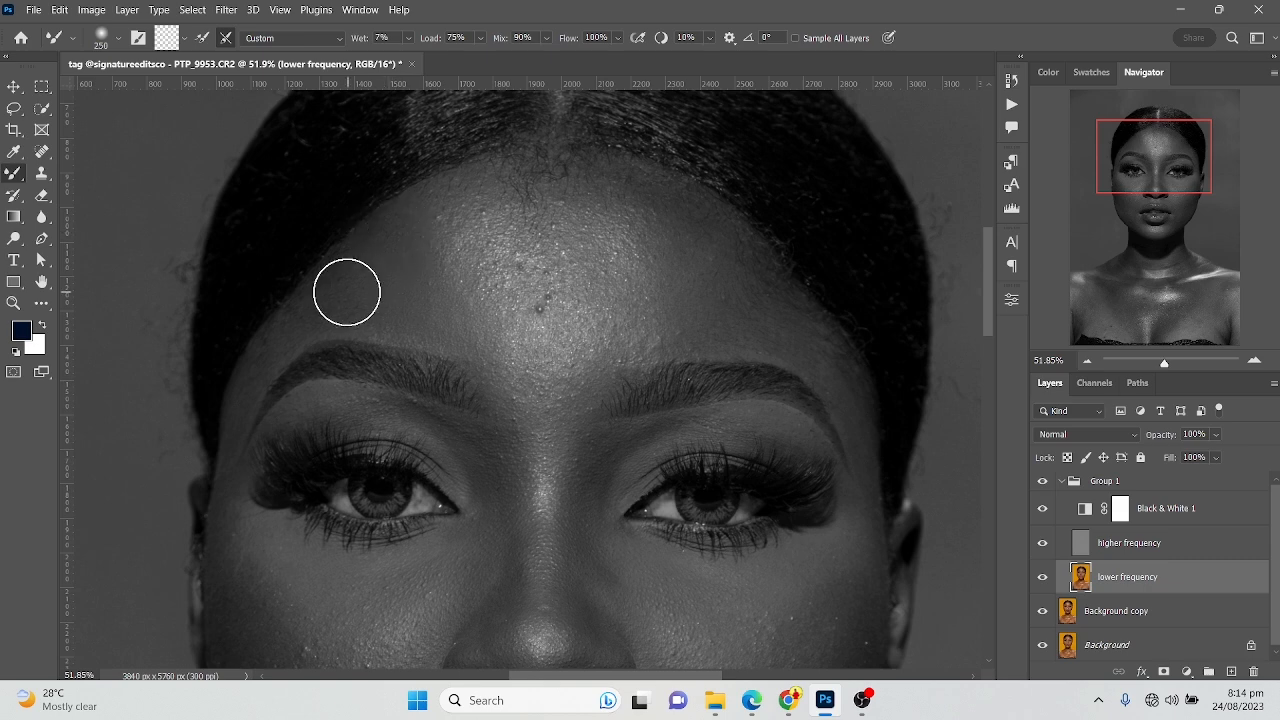
Blend the light and dark patches across the forehead on the lower frequency layer with the Mixer Brush at 175 px and 300 px
{"action": "key", "text": "bracketleft"}
{"action": "key", "text": "bracketleft"}
{"action": "key", "text": "bracketleft"}
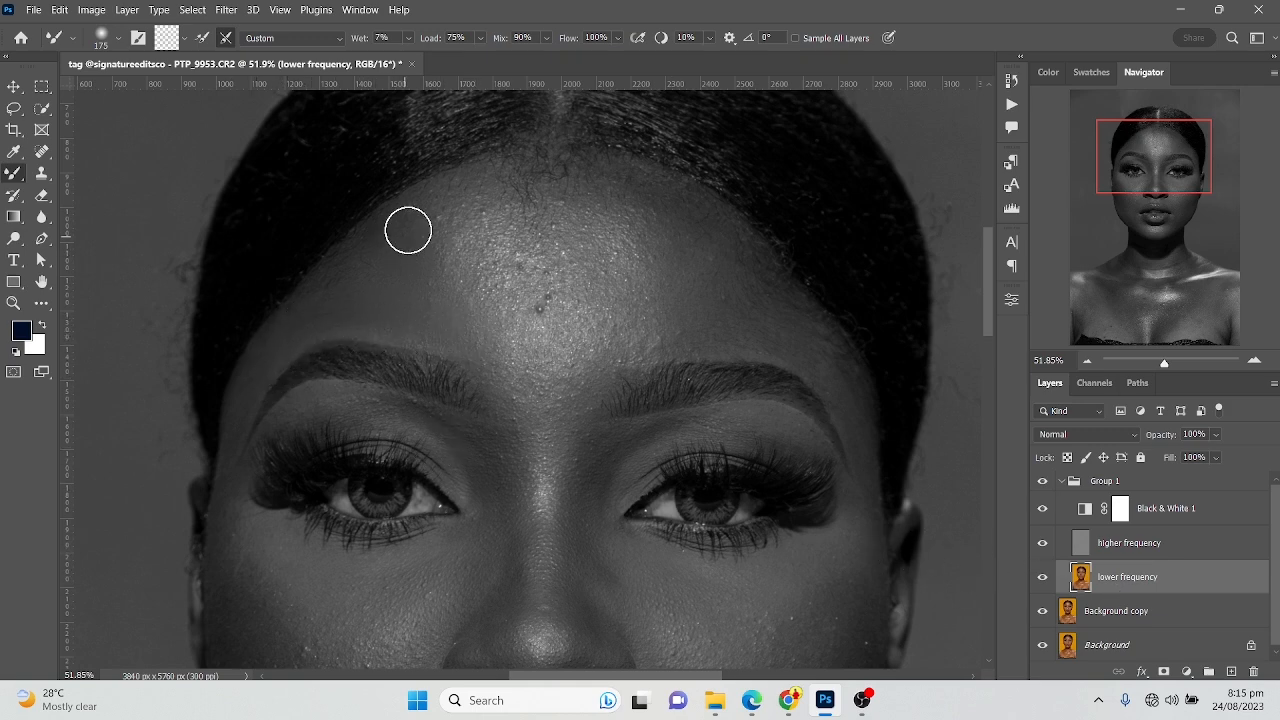
{"action": "key", "text": "bracketright"}
{"action": "key", "text": "bracketright"}
{"action": "key", "text": "bracketright"}
{"action": "key", "text": "bracketright"}
{"action": "key", "text": "bracketright"}
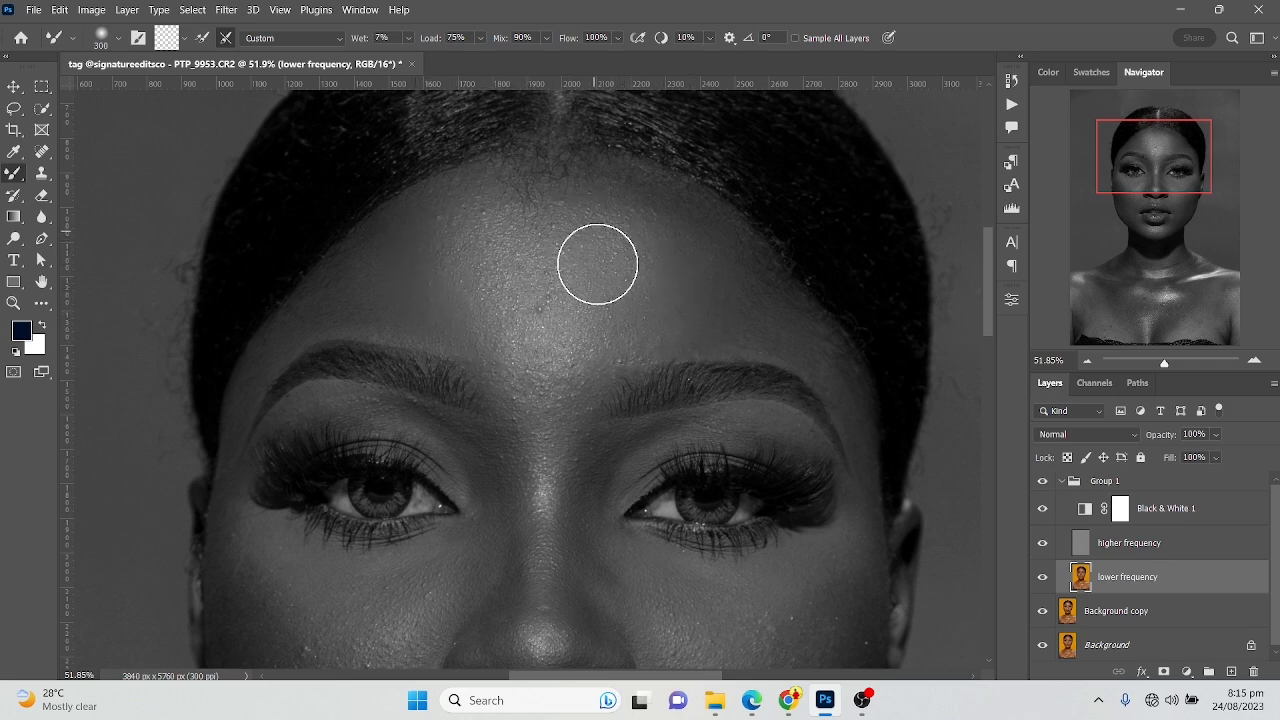
Hide the Black & White 1 adjustment to continue retouching the portrait in colour
{"action": "left_click", "coordinate": [1044, 512]}
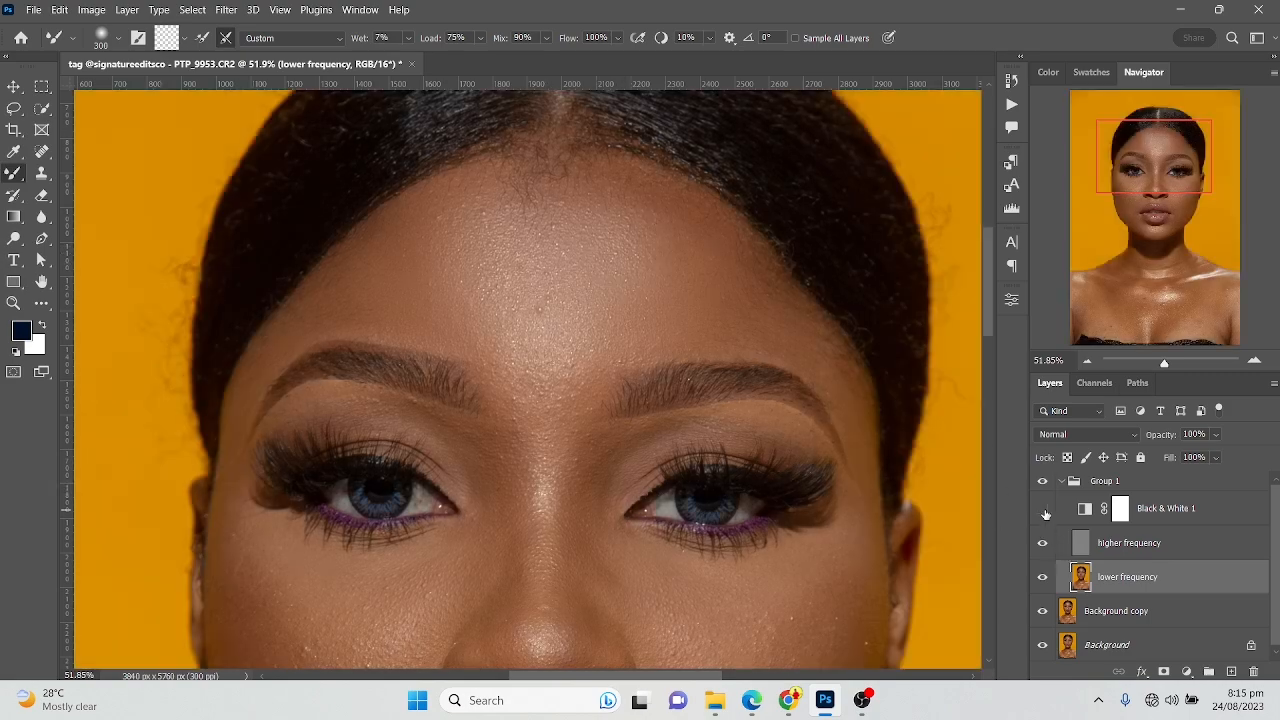
{"action": "scroll", "coordinate": [423, 434], "scroll_direction": "down", "scroll_amount": 5}
{"action": "scroll", "coordinate": [546, 323], "scroll_direction": "up", "scroll_amount": 5}
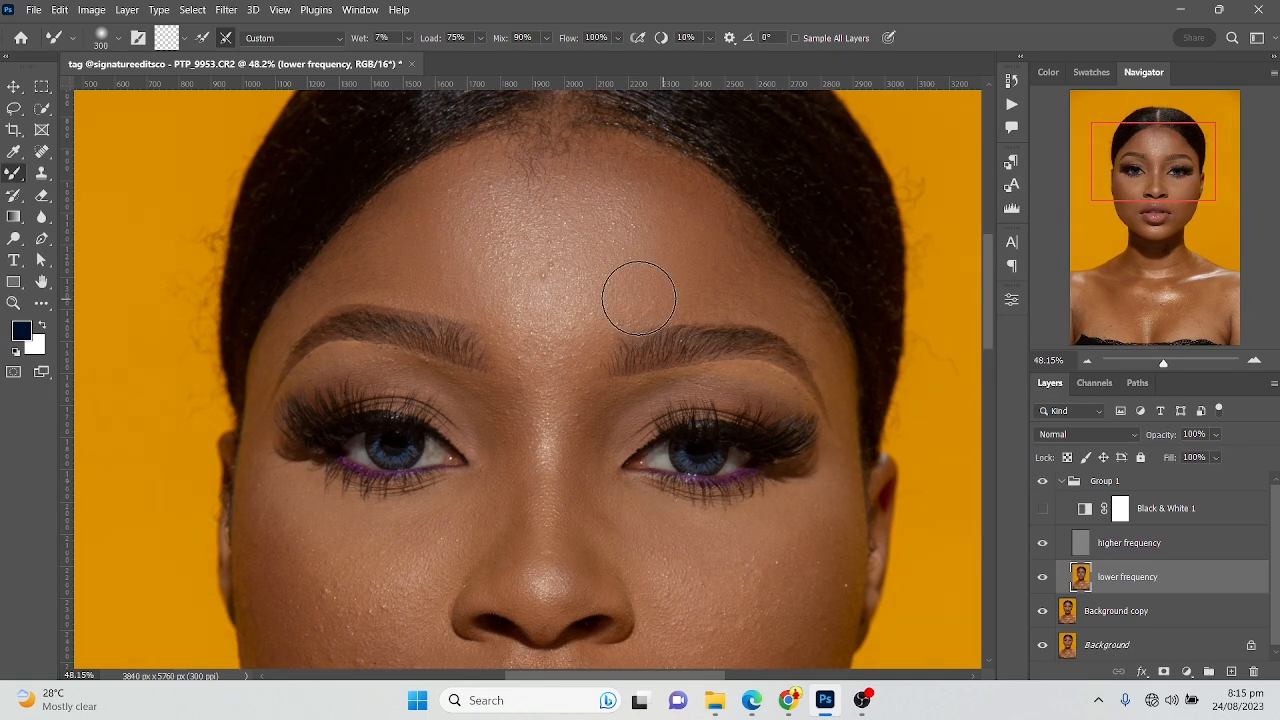
Blend the skin just above and between the eyebrows with a smaller Mixer Brush, and the forehead with a larger one
{"action": "key", "text": "bracketleft"}
{"action": "key", "text": "bracketleft"}
{"action": "key", "text": "bracketleft"}
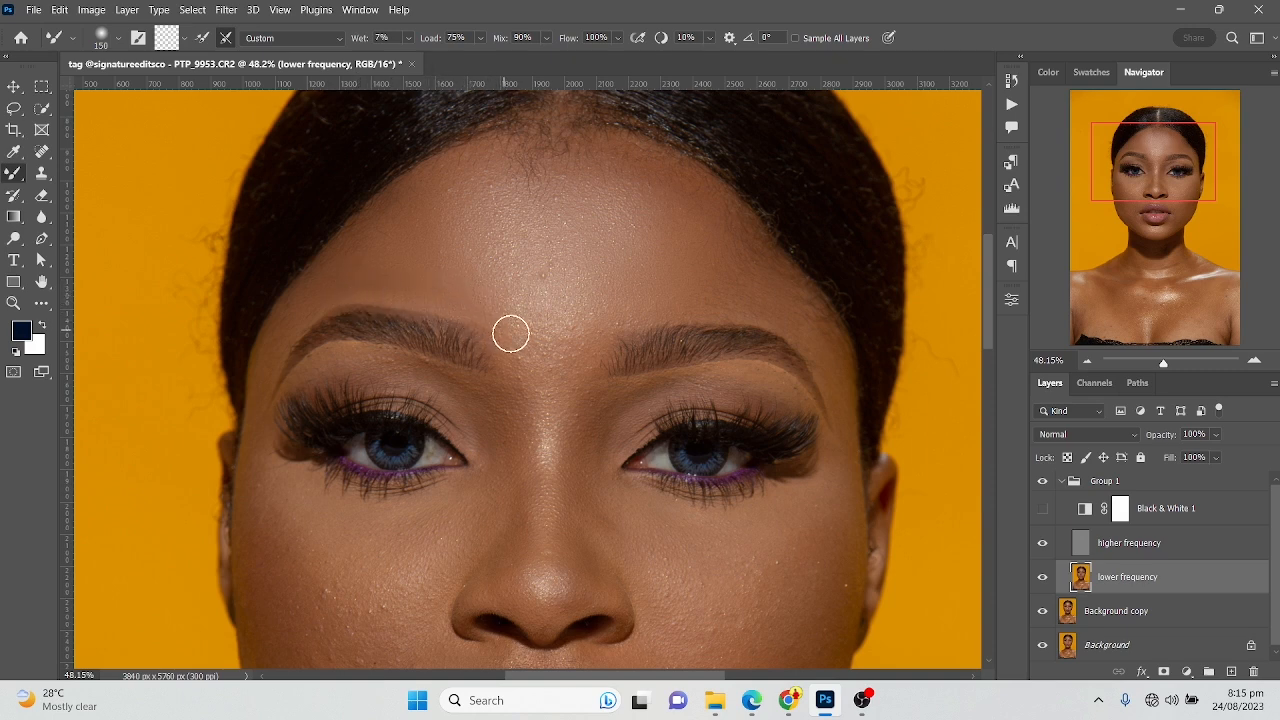
{"action": "key", "text": "bracketright"}
{"action": "key", "text": "bracketright"}
{"action": "key", "text": "bracketright"}
{"action": "mouse_move", "coordinate": [469, 225]}
{"action": "left_mouse_down"}
{"action": "mouse_move", "coordinate": [551, 218]}
{"action": "mouse_move", "coordinate": [470, 241]}
{"action": "mouse_move", "coordinate": [450, 213]}
{"action": "mouse_move", "coordinate": [449, 249]}
{"action": "left_mouse_up"}
Smooth the upper nose bridge with the Mixer Brush at 125 px and both sides of the forehead at 250 px
{"action": "key", "text": "bracketleft"}
{"action": "key", "text": "bracketleft"}
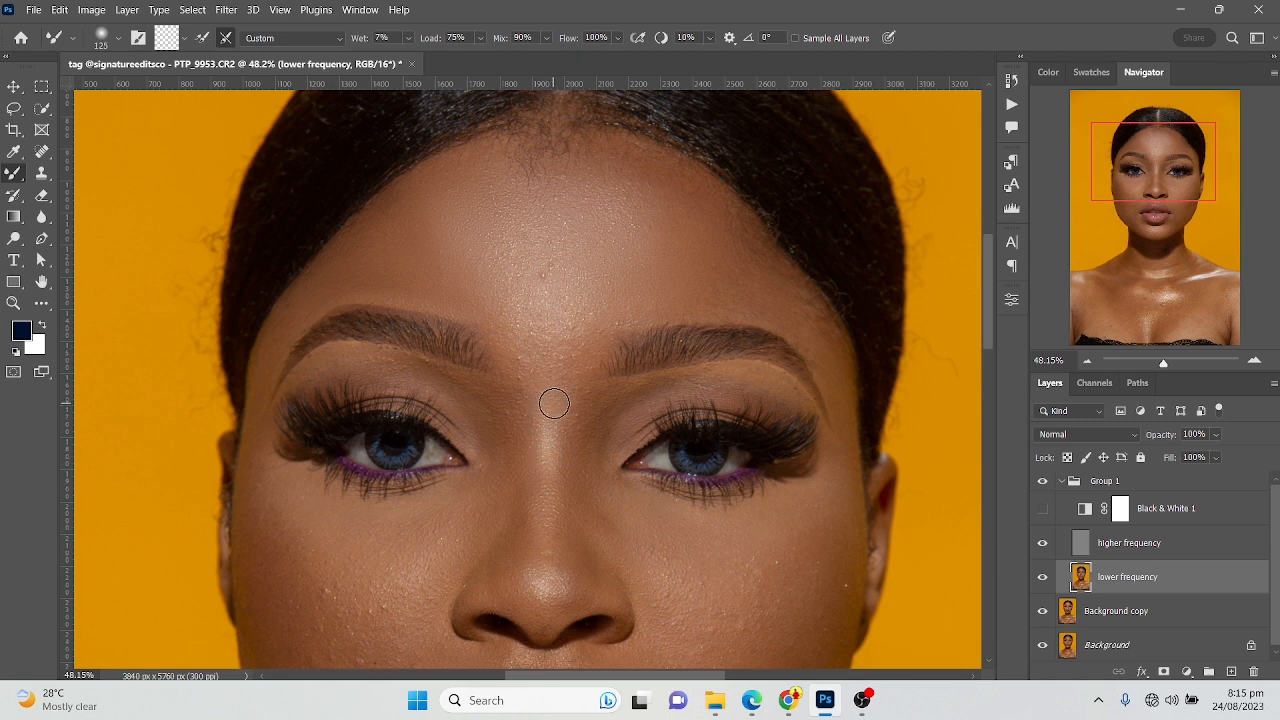
{"action": "mouse_move", "coordinate": [545, 398]}
{"action": "left_mouse_down"}
{"action": "mouse_move", "coordinate": [581, 354]}
{"action": "mouse_move", "coordinate": [561, 307]}
{"action": "mouse_move", "coordinate": [570, 343]}
{"action": "mouse_move", "coordinate": [612, 321]}
{"action": "mouse_move", "coordinate": [628, 286]}
{"action": "mouse_move", "coordinate": [539, 341]}
{"action": "mouse_move", "coordinate": [522, 292]}
{"action": "mouse_move", "coordinate": [523, 311]}
{"action": "mouse_move", "coordinate": [483, 273]}
{"action": "mouse_move", "coordinate": [502, 299]}
{"action": "mouse_move", "coordinate": [467, 279]}
{"action": "mouse_move", "coordinate": [421, 286]}
{"action": "mouse_move", "coordinate": [447, 240]}
{"action": "mouse_move", "coordinate": [389, 279]}
{"action": "mouse_move", "coordinate": [403, 245]}
{"action": "left_mouse_up"}
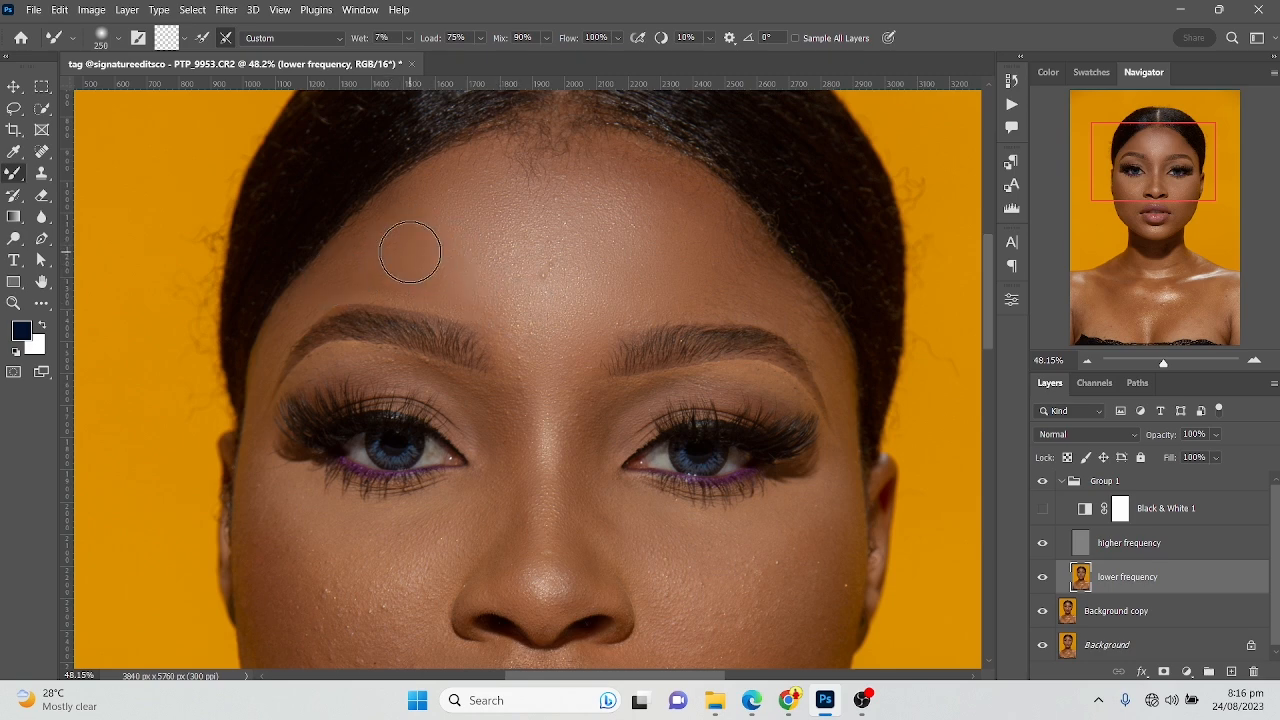
{"action": "mouse_move", "coordinate": [666, 300]}
{"action": "left_mouse_down"}
{"action": "mouse_move", "coordinate": [751, 290]}
{"action": "mouse_move", "coordinate": [723, 254]}
{"action": "mouse_move", "coordinate": [726, 215]}
{"action": "mouse_move", "coordinate": [757, 284]}
{"action": "left_mouse_up"}
Even out the upper forehead with the Mixer Brush at 300 px and the transition between the eyebrows at 250 px
{"action": "scroll", "coordinate": [824, 377], "scroll_direction": "down", "scroll_amount": 1}
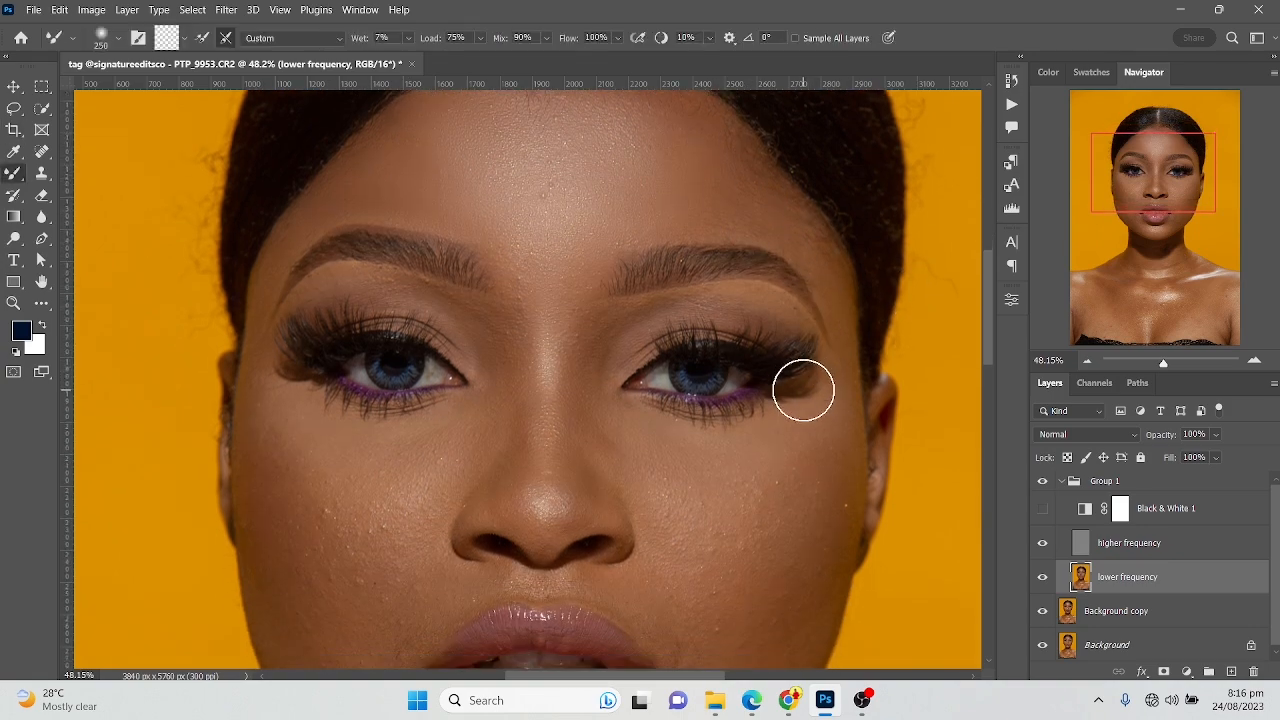
{"action": "scroll", "coordinate": [673, 365], "scroll_direction": "down", "scroll_amount": 1}
{"action": "scroll", "coordinate": [673, 365], "scroll_direction": "down", "scroll_amount": 1}
{"action": "scroll", "coordinate": [634, 309], "scroll_direction": "down", "scroll_amount": 5}
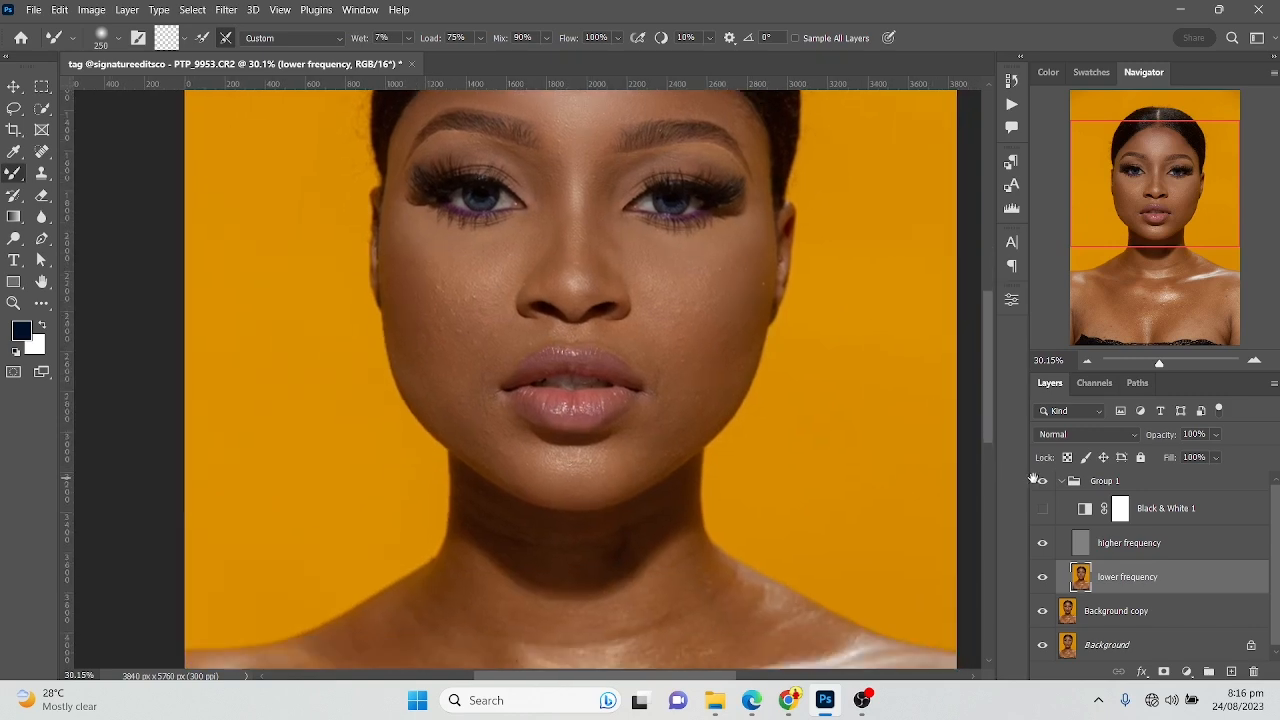
{"action": "scroll", "coordinate": [670, 521], "scroll_direction": "up", "scroll_amount": 5}
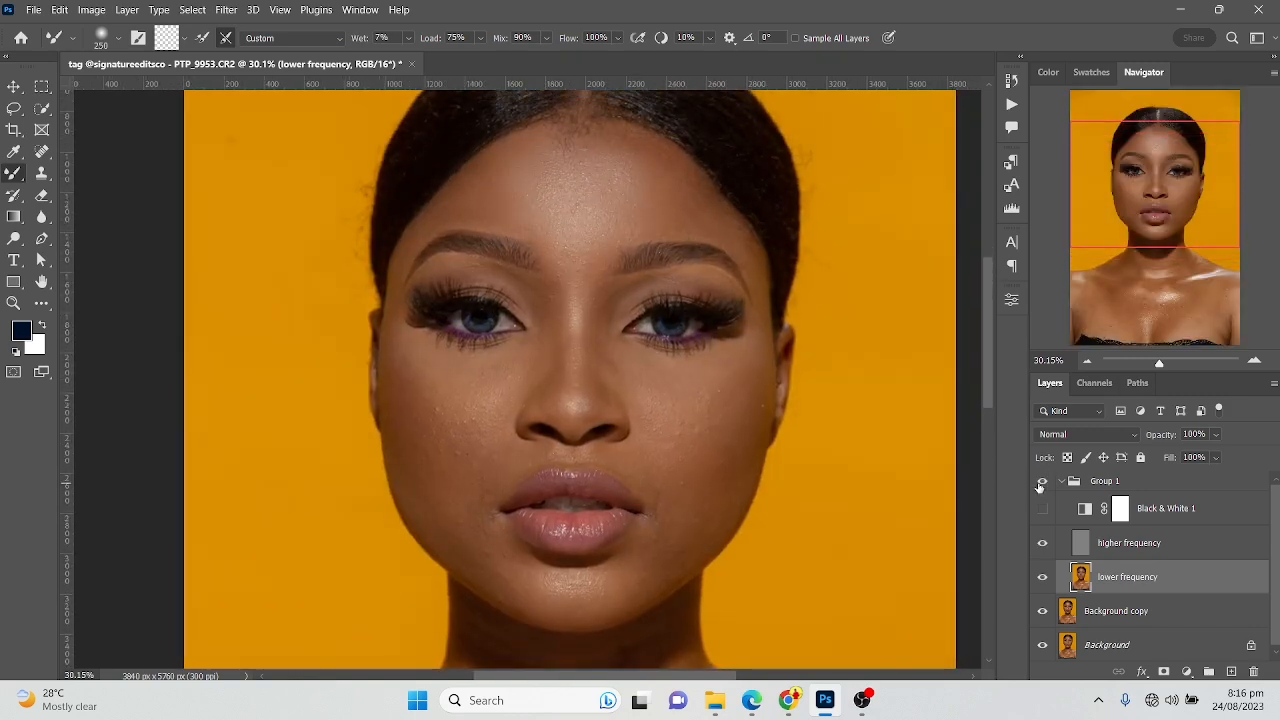
{"action": "scroll", "coordinate": [508, 234], "scroll_direction": "up", "scroll_amount": 1}
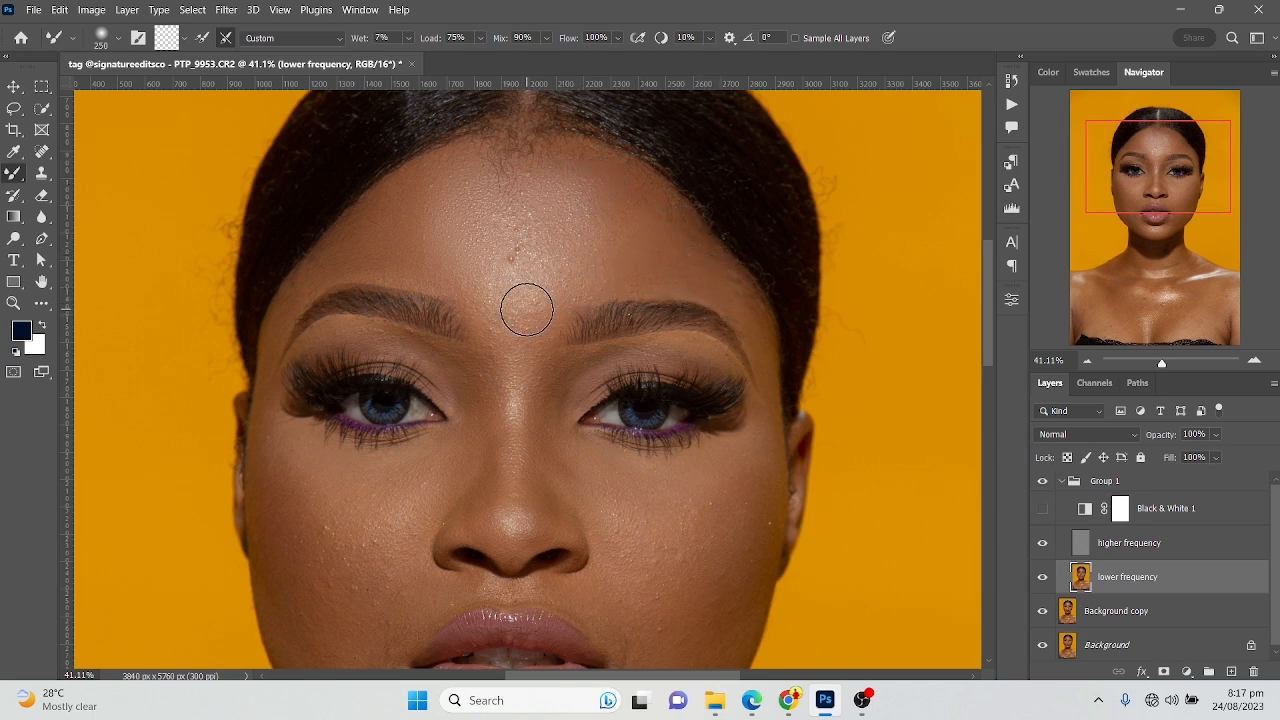
{"action": "key", "text": "bracketright"}
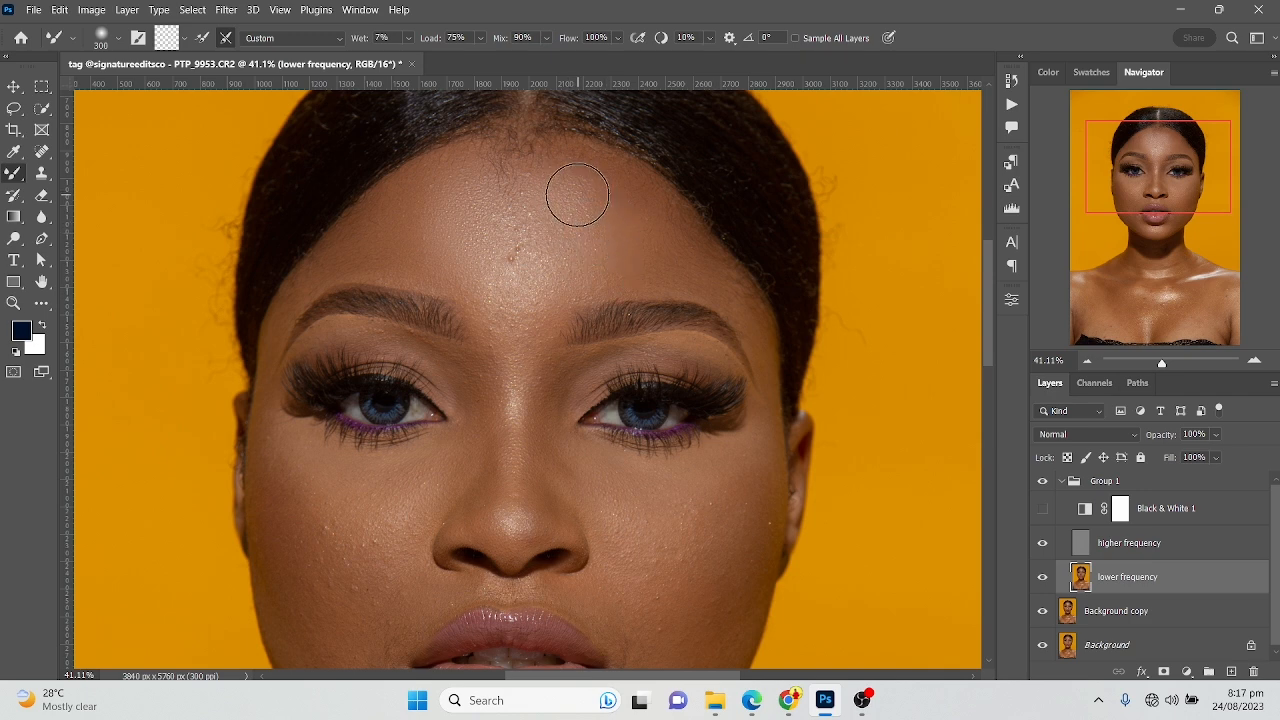
{"action": "key", "text": "bracketleft"}
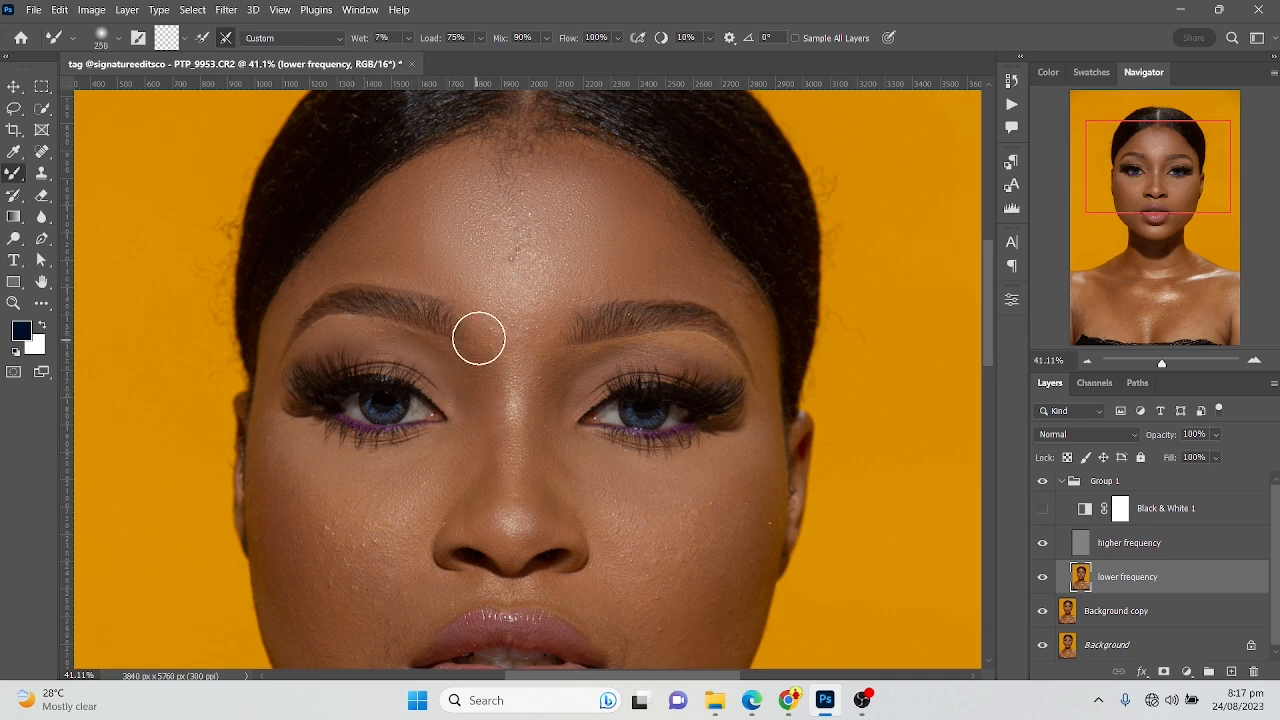
Blend the forehead skin just below the hairline with the Mixer Brush at 250 px
{"action": "key", "text": "space"}
{"action": "mouse_move", "coordinate": [367, 474]}
{"action": "left_mouse_down"}
{"action": "mouse_move", "coordinate": [421, 344]}
{"action": "mouse_move", "coordinate": [534, 322]}
{"action": "mouse_move", "coordinate": [606, 197]}
{"action": "left_mouse_up"}
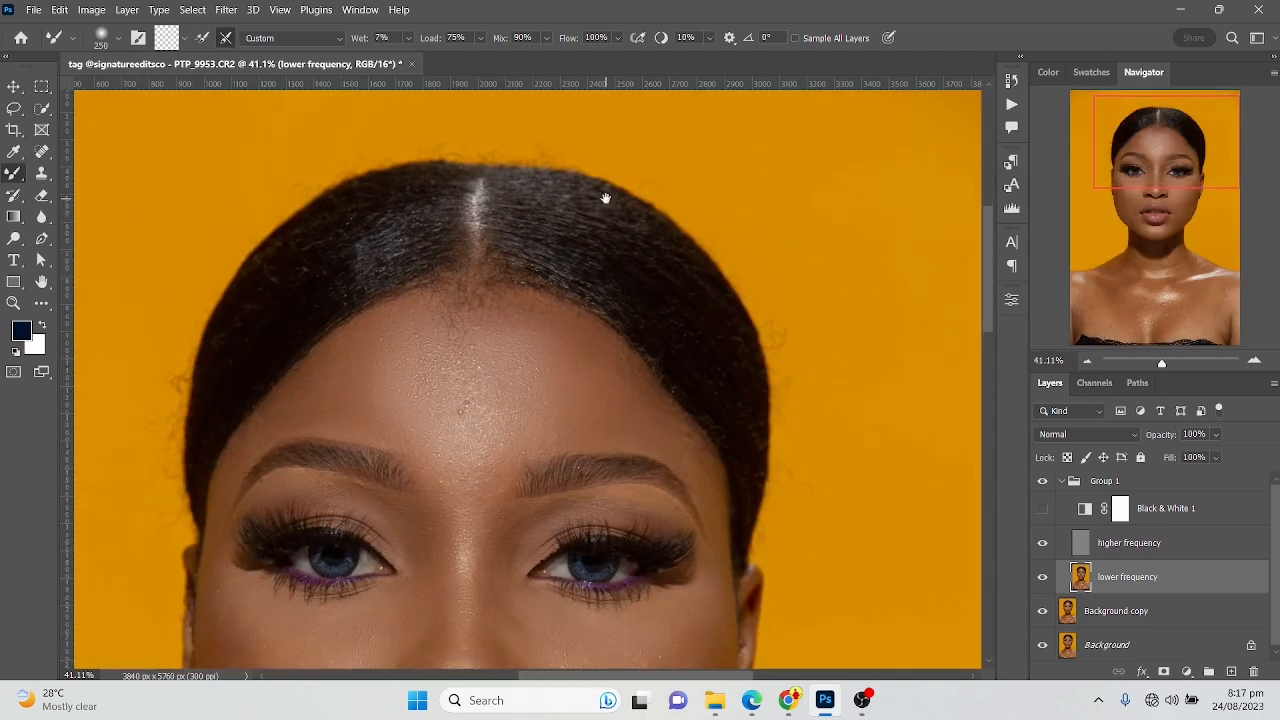
{"action": "left_click_drag", "start_coordinate": [1166, 158], "coordinate": [1157, 177]}
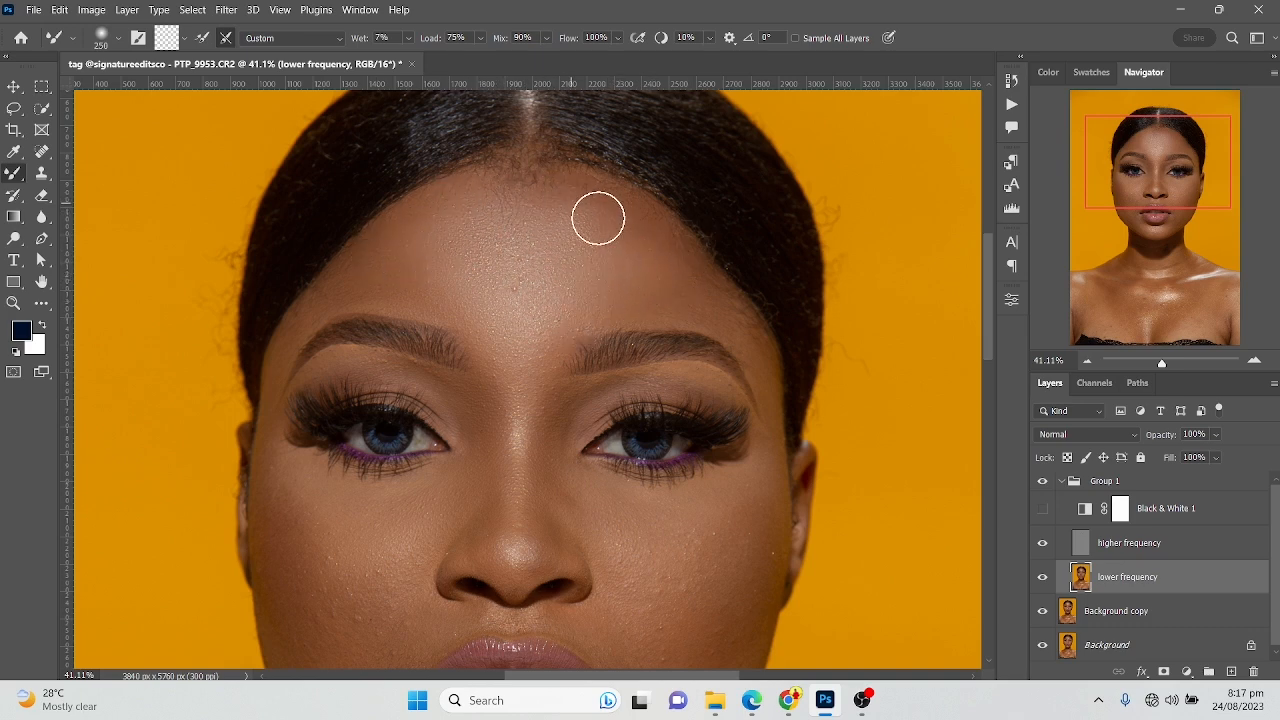
Smooth the cheek on the image's left side, down towards the mouth corner, with the Mixer Brush at 250 px
{"action": "left_click_drag", "start_coordinate": [568, 337], "coordinate": [551, 209]}
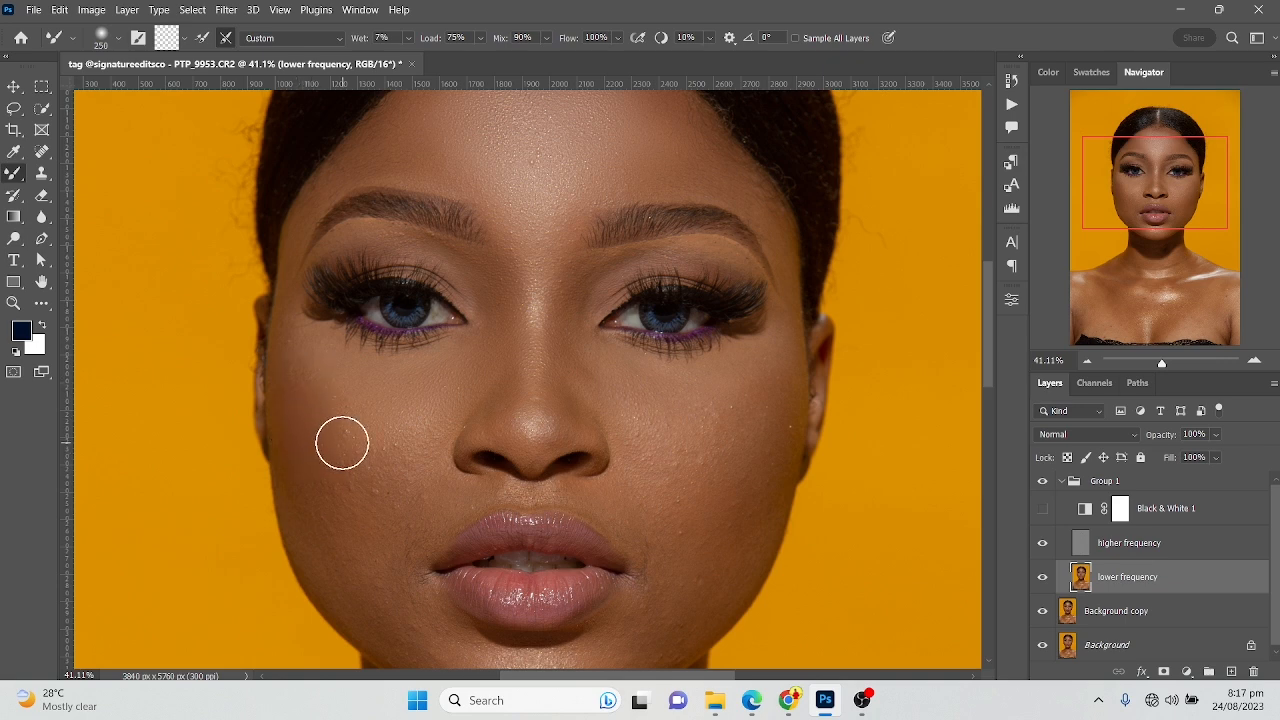
{"action": "scroll", "coordinate": [409, 343], "scroll_direction": "down", "scroll_amount": 3}
{"action": "left_click_drag", "start_coordinate": [328, 384], "coordinate": [368, 440]}
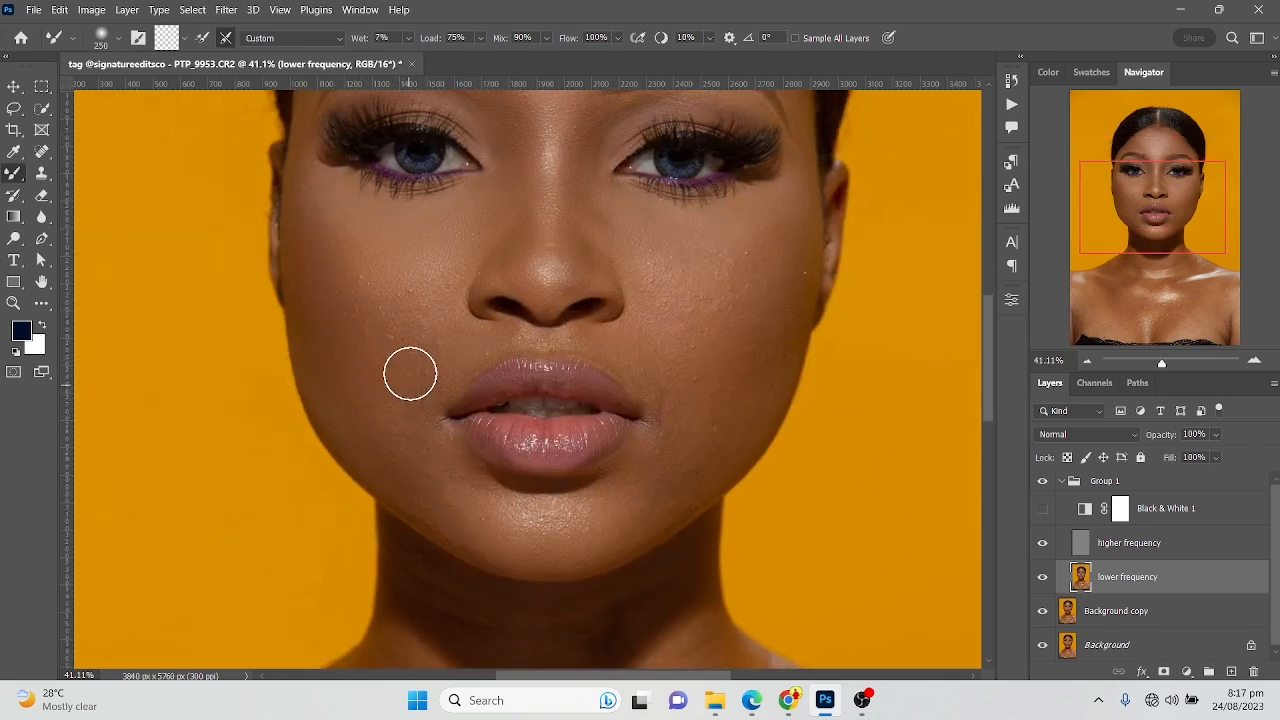
{"action": "scroll", "coordinate": [510, 328], "scroll_direction": "up", "scroll_amount": 2}
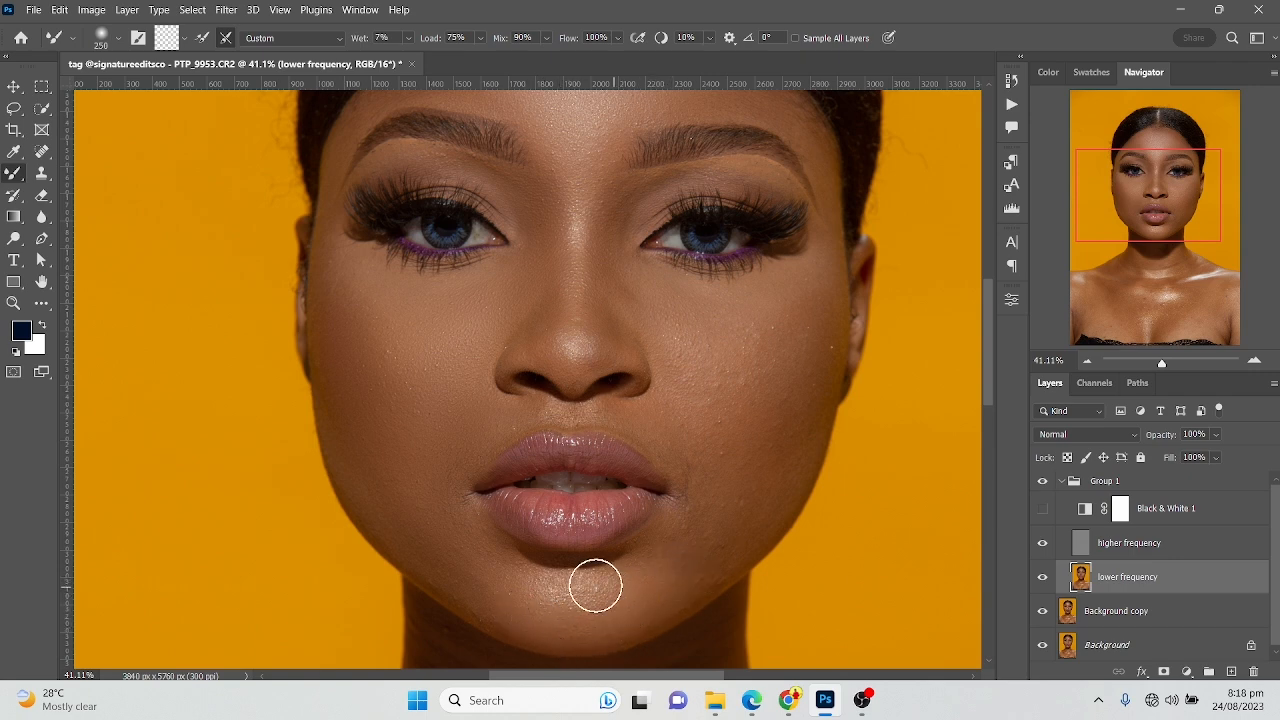
Blend the chin and the jawline on the image's right side with a smaller Mixer Brush, up to 200 px
{"action": "key", "text": "bracketleft"}
{"action": "key", "text": "bracketleft"}
{"action": "key", "text": "bracketright"}
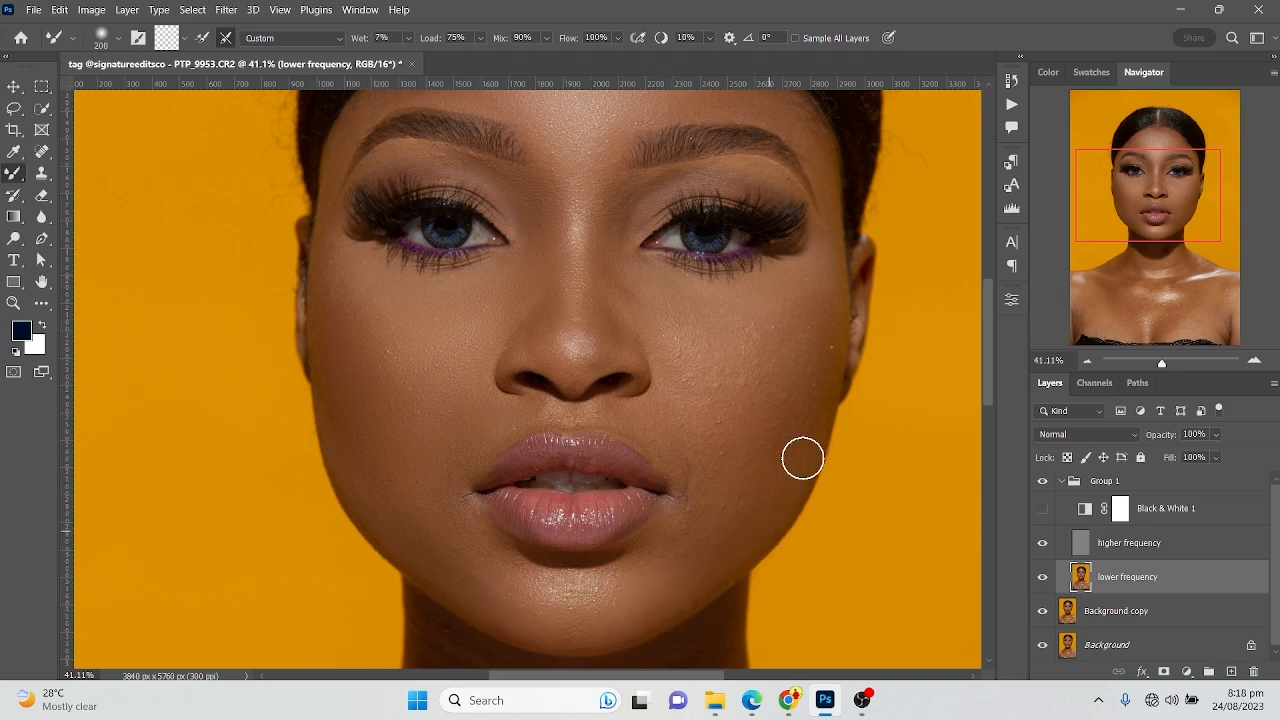
{"action": "left_click_drag", "start_coordinate": [805, 389], "coordinate": [764, 476]}
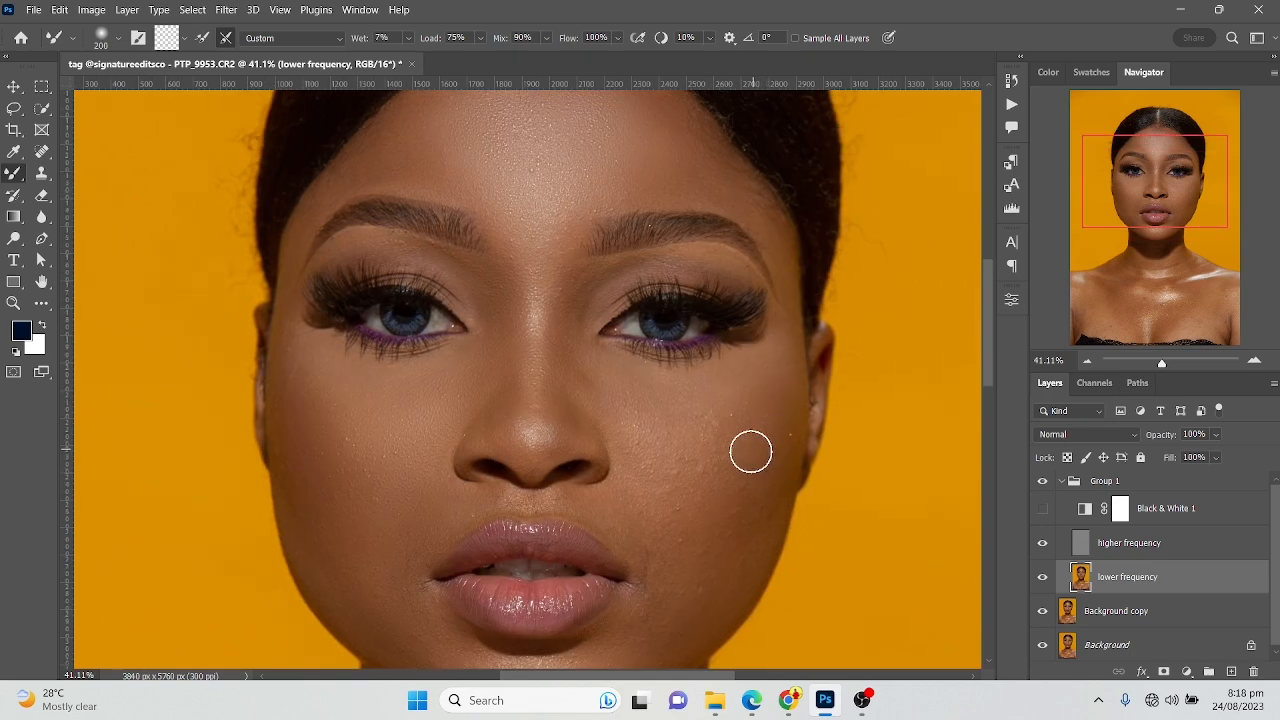
Smooth the cheek on the image's right side with the Mixer Brush at 250 px
{"action": "key", "text": "bracketright"}
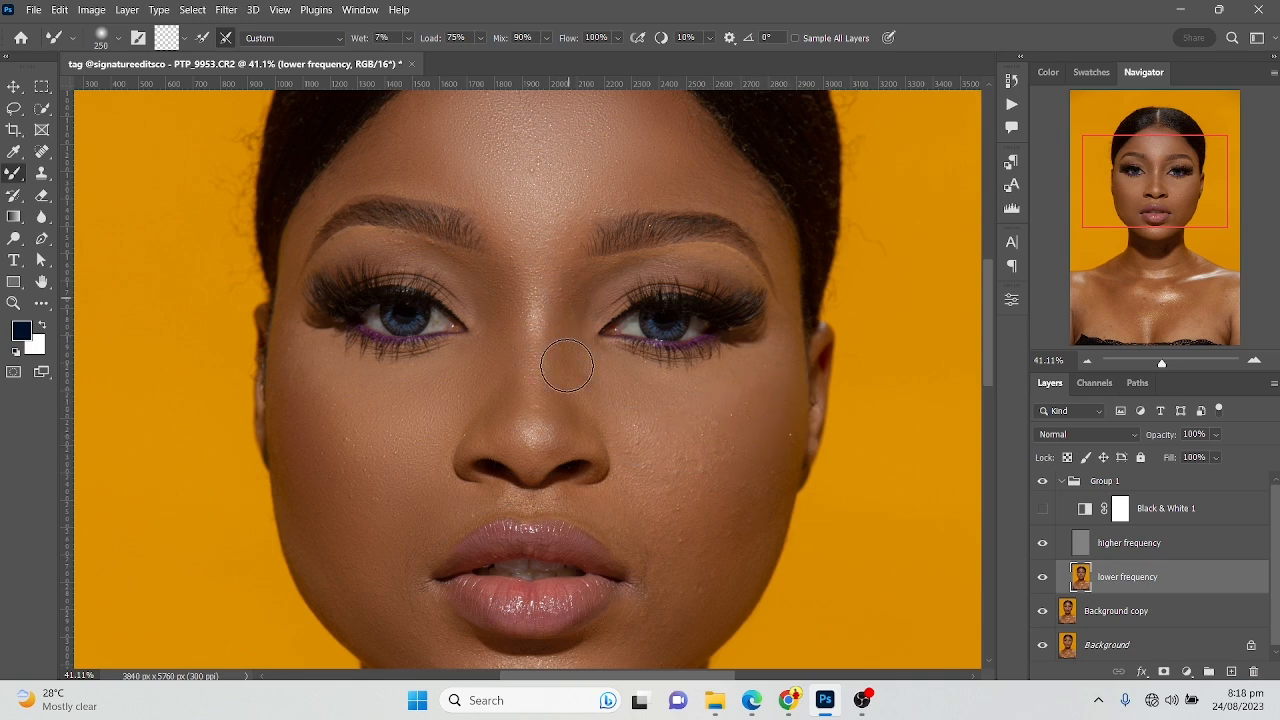
{"action": "mouse_move", "coordinate": [641, 424]}
{"action": "left_mouse_down"}
{"action": "mouse_move", "coordinate": [703, 451]}
{"action": "mouse_move", "coordinate": [682, 449]}
{"action": "left_mouse_up"}
{"action": "left_click_drag", "start_coordinate": [727, 444], "coordinate": [726, 423]}
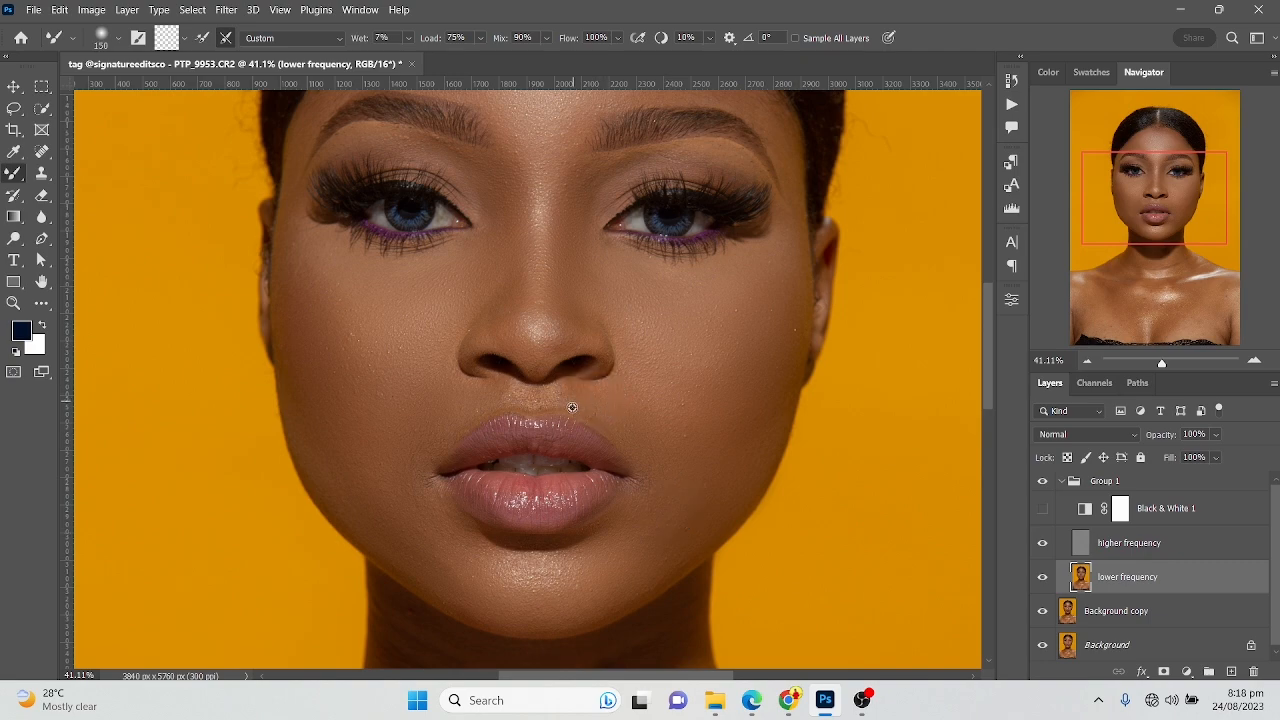
Blend the skin between the nose and upper lip and beside the mouth with the Mixer Brush at 125 px and 150 px
{"action": "scroll", "coordinate": [573, 404], "scroll_direction": "up", "scroll_amount": 5}
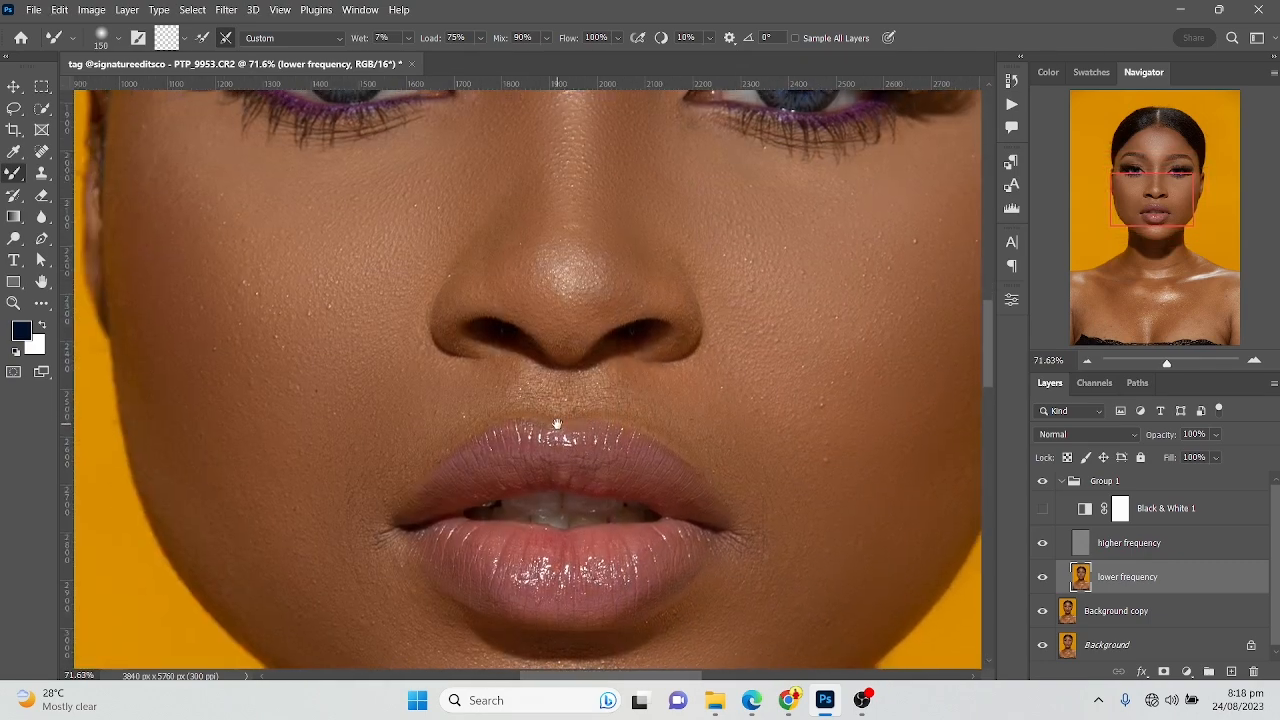
{"action": "scroll", "coordinate": [557, 424], "scroll_direction": "up", "scroll_amount": 1}
{"action": "key", "text": "bracketleft"}
{"action": "key", "text": "bracketleft"}
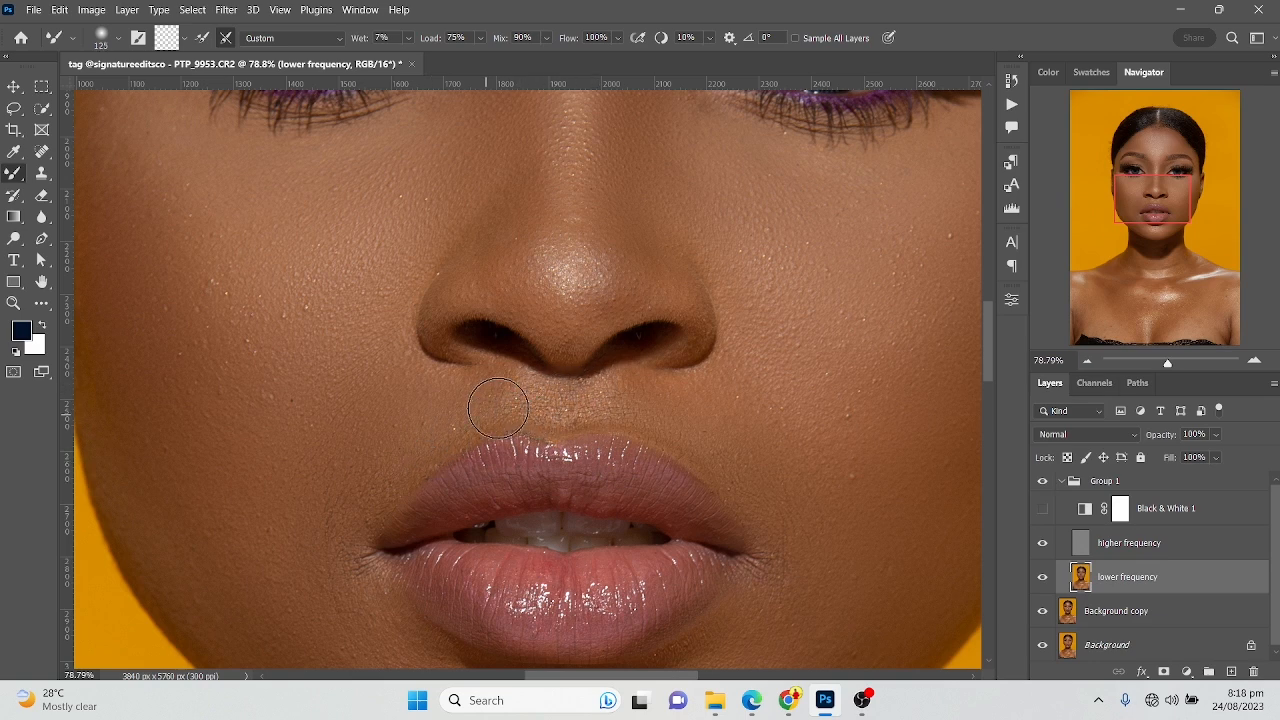
{"action": "key", "text": "bracketright"}
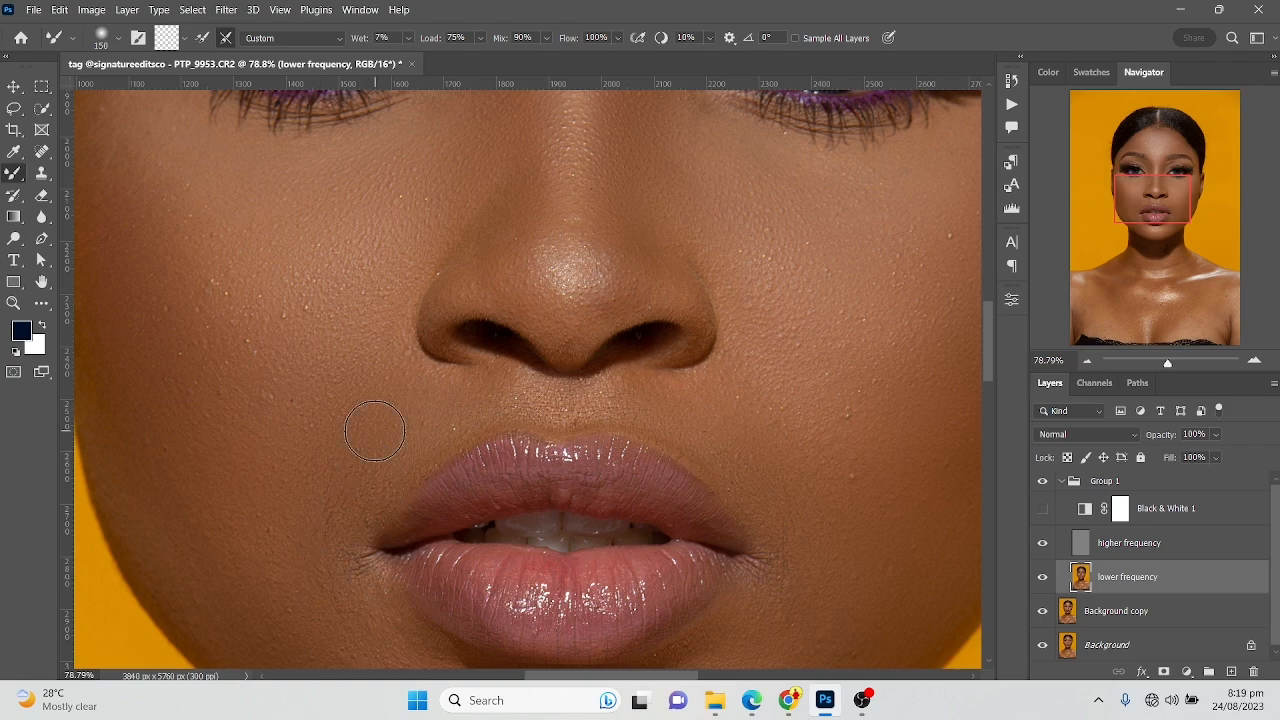
Smooth the tip and bridge of the nose with the Mixer Brush, using sizes from 100 px to 175 px
{"action": "scroll", "coordinate": [611, 248], "scroll_direction": "down", "scroll_amount": 2}
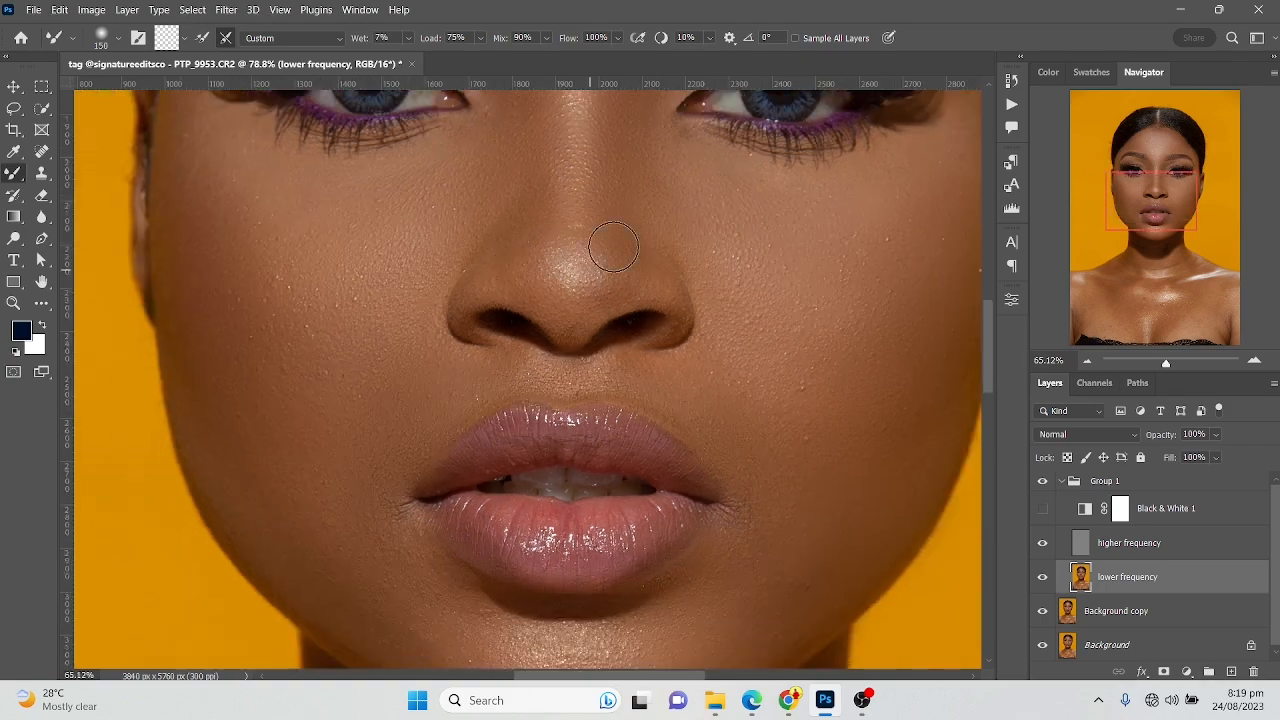
{"action": "scroll", "coordinate": [611, 248], "scroll_direction": "up", "scroll_amount": 3}
{"action": "scroll", "coordinate": [625, 267], "scroll_direction": "down", "scroll_amount": 3}
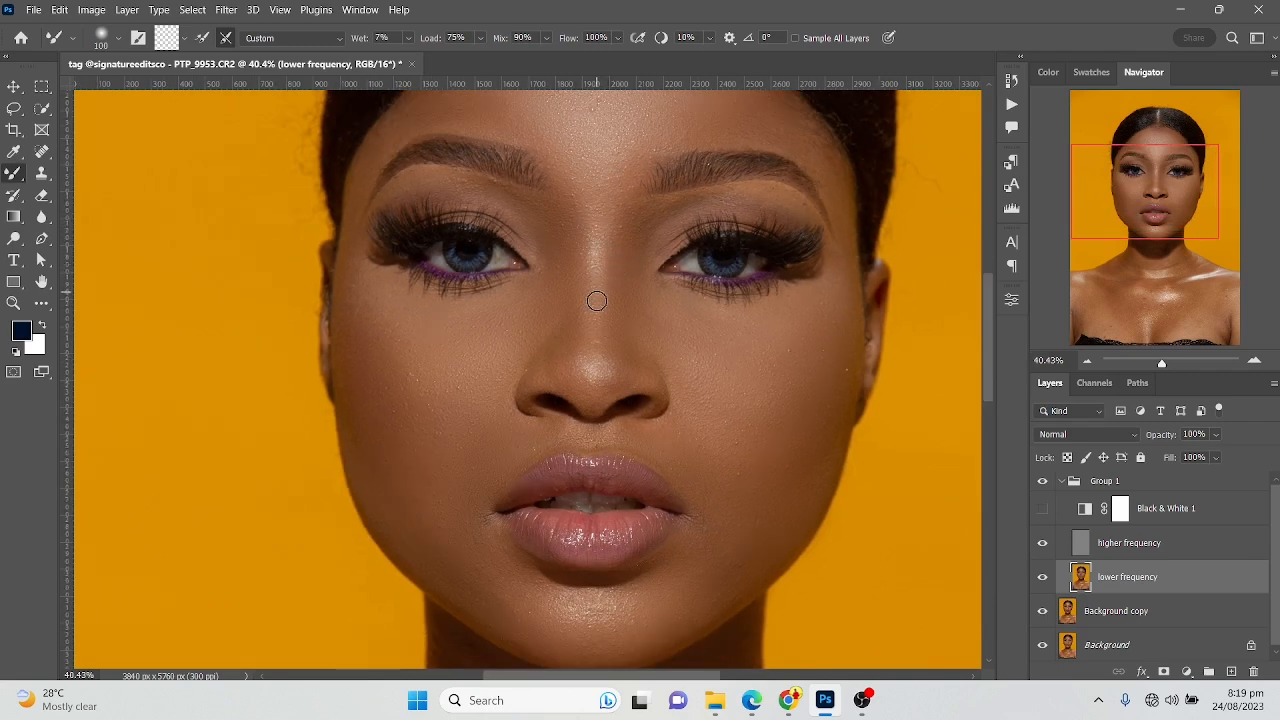
{"action": "key", "text": "bracketright"}
{"action": "key", "text": "bracketright"}
{"action": "scroll", "coordinate": [589, 262], "scroll_direction": "up", "scroll_amount": 1}
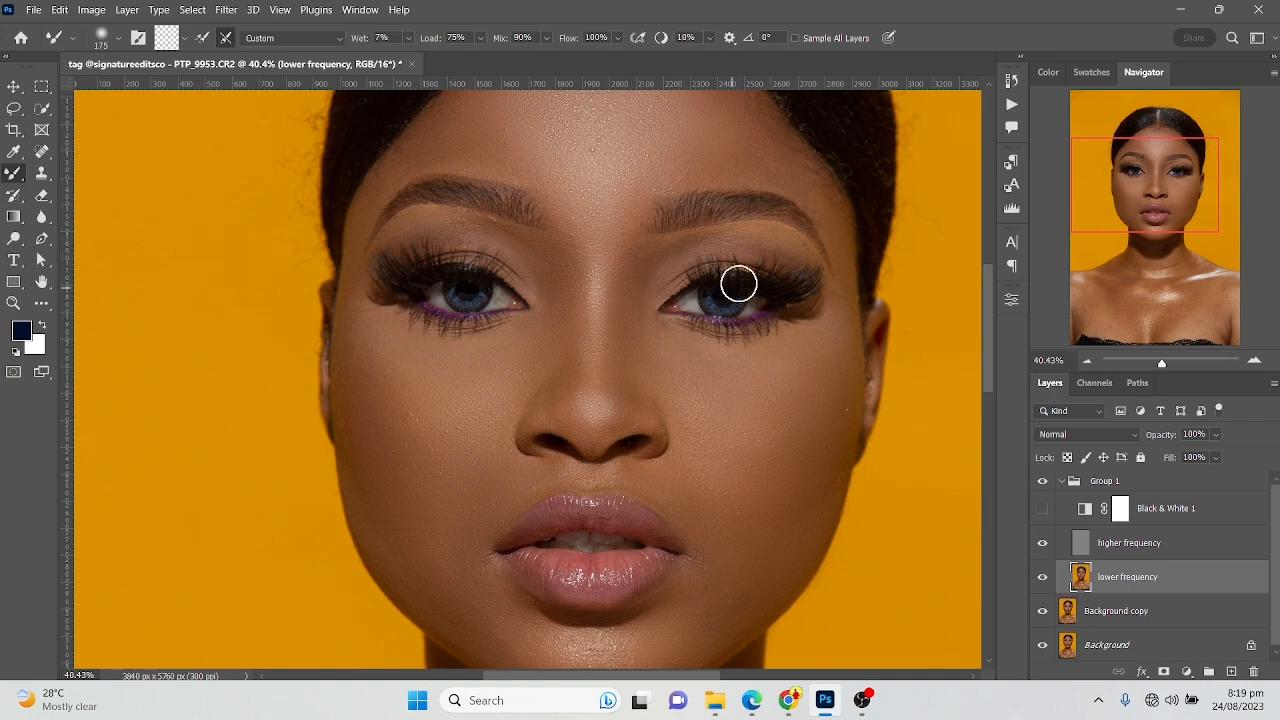
Blend the skin under the eyebrow on the image's right side with the Mixer Brush at 100 px
{"action": "scroll", "coordinate": [800, 229], "scroll_direction": "up", "scroll_amount": 4}
{"action": "key", "text": "bracketleft"}
{"action": "key", "text": "bracketleft"}
{"action": "key", "text": "bracketleft"}
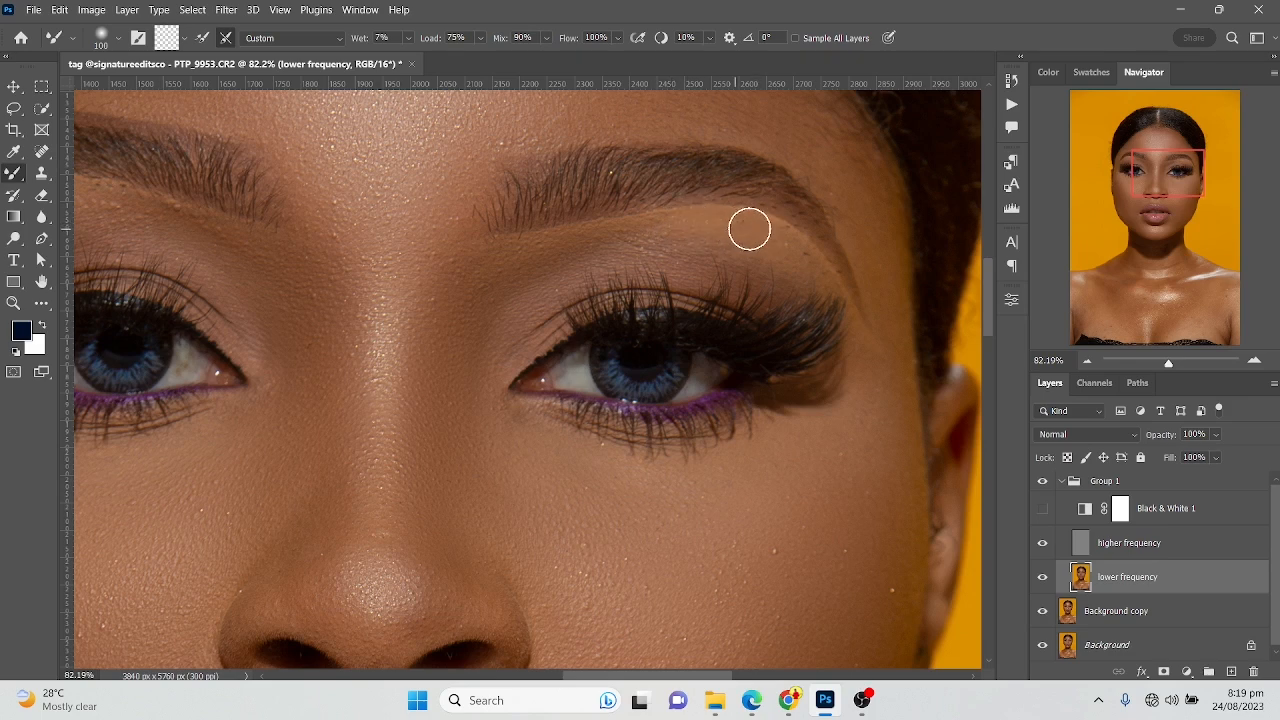
Smooth the eyelid on the image's left side with the Mixer Brush at 125 px and its inner eye corner at 175 px
{"action": "key", "text": "bracketright"}
{"action": "left_click_drag", "start_coordinate": [306, 254], "coordinate": [629, 280]}
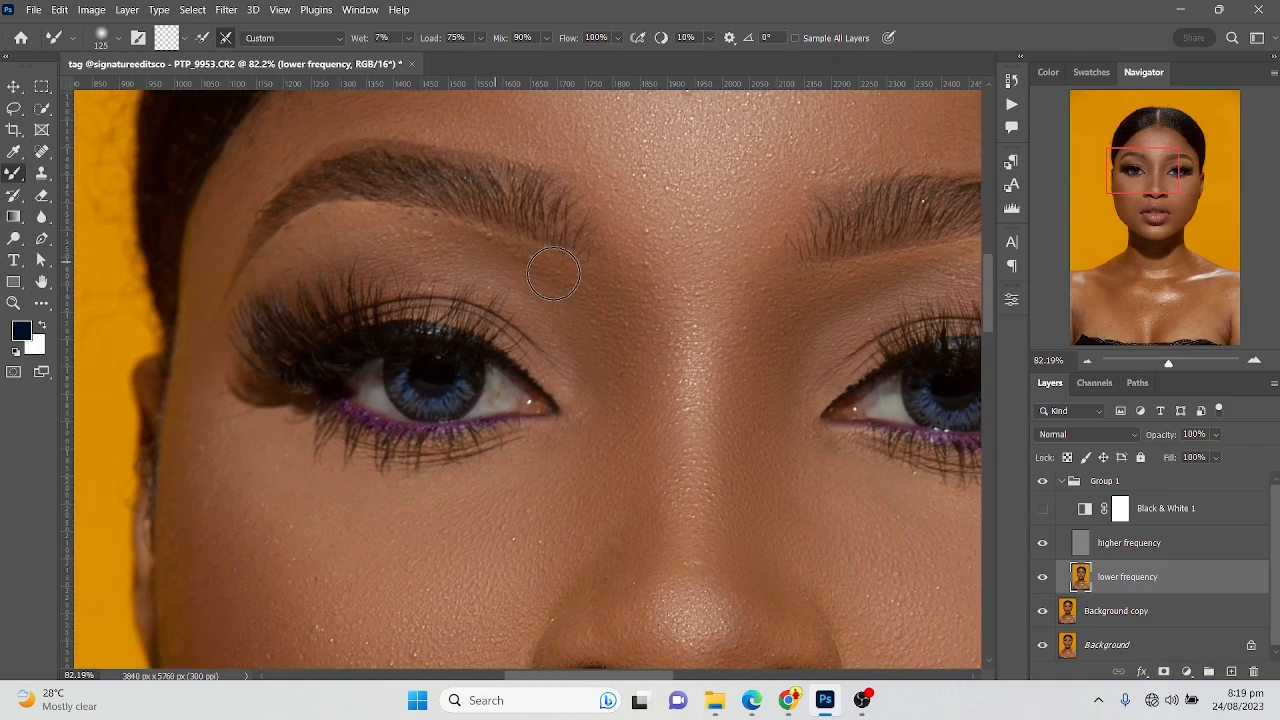
{"action": "key", "text": "bracketright"}
{"action": "key", "text": "bracketright"}
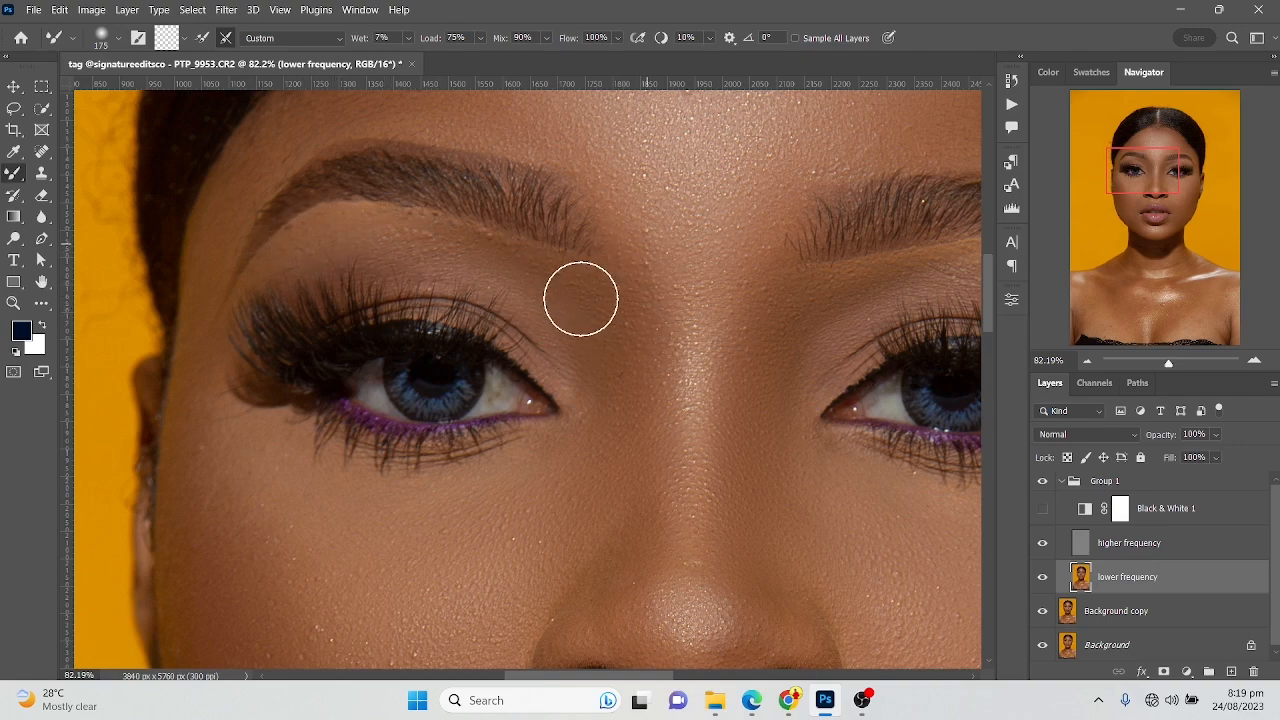
Blend the cheek under the eye on the image's left side with the Mixer Brush at 175 px and review the whole face
{"action": "left_click_drag", "start_coordinate": [471, 343], "coordinate": [552, 196]}
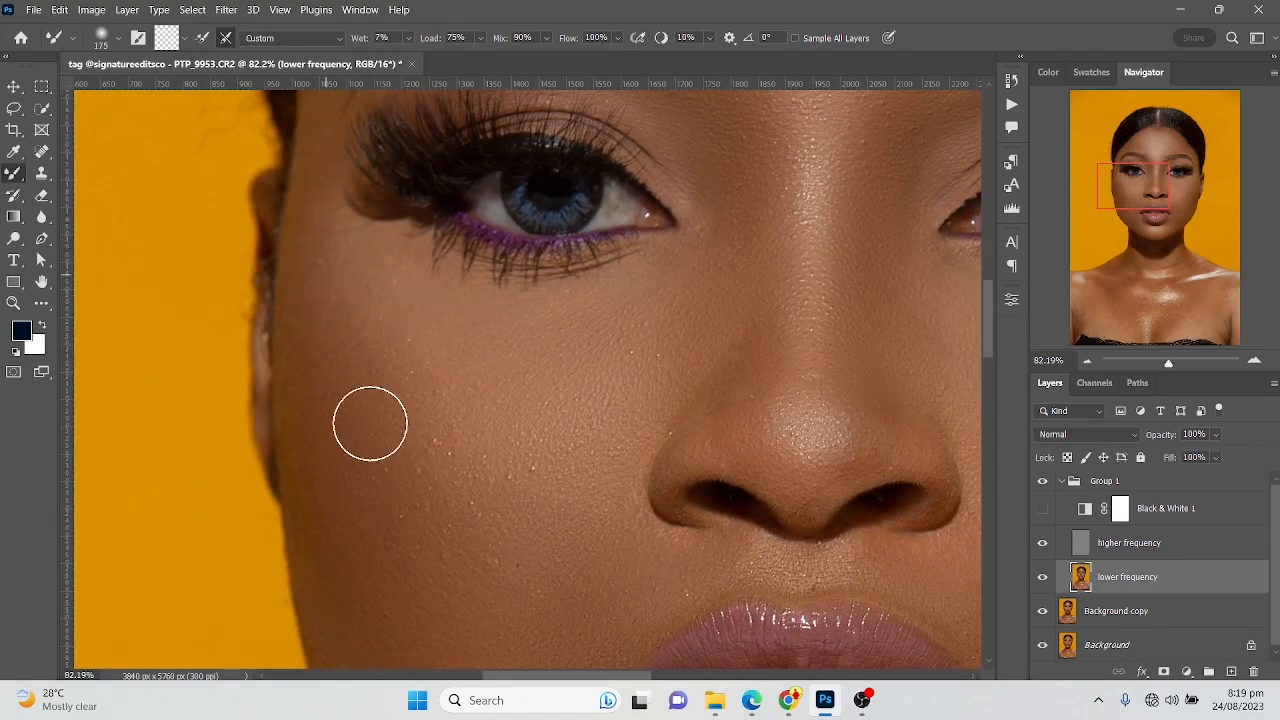
{"action": "scroll", "coordinate": [466, 485], "scroll_direction": "down", "scroll_amount": 5}
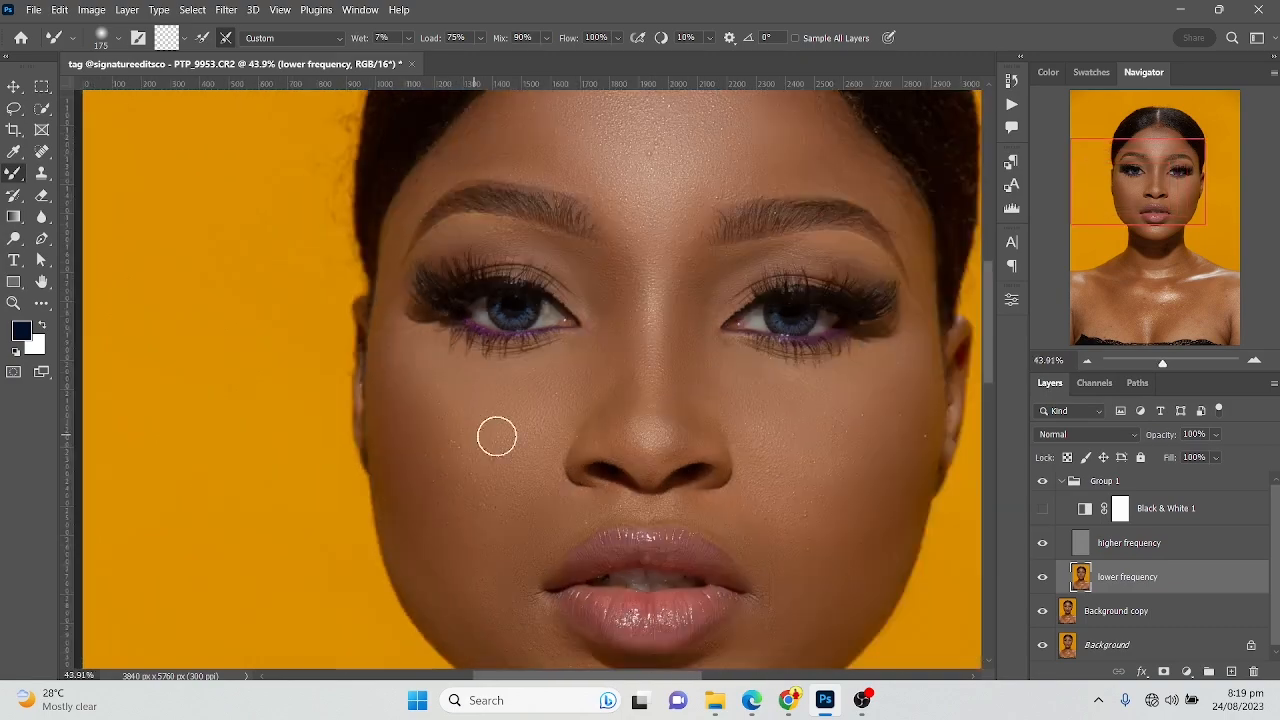
{"action": "scroll", "coordinate": [643, 345], "scroll_direction": "down", "scroll_amount": 4}
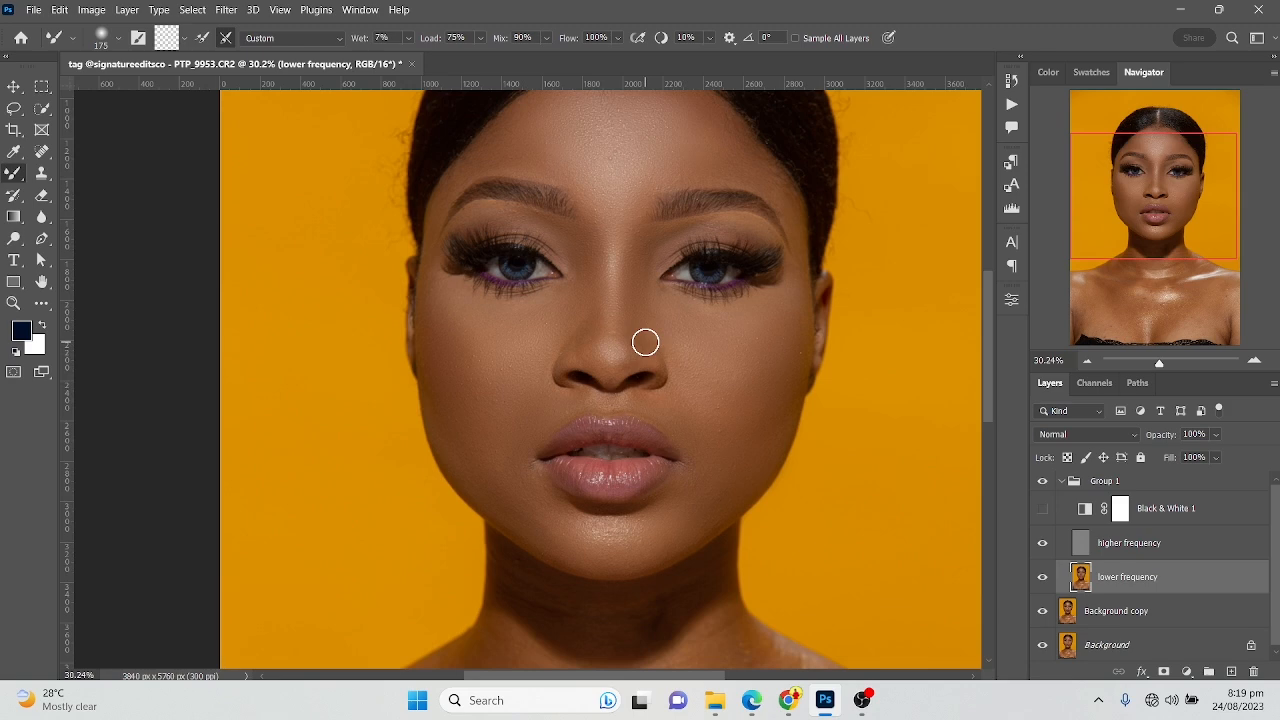
{"action": "scroll", "coordinate": [645, 343], "scroll_direction": "down", "scroll_amount": 2}
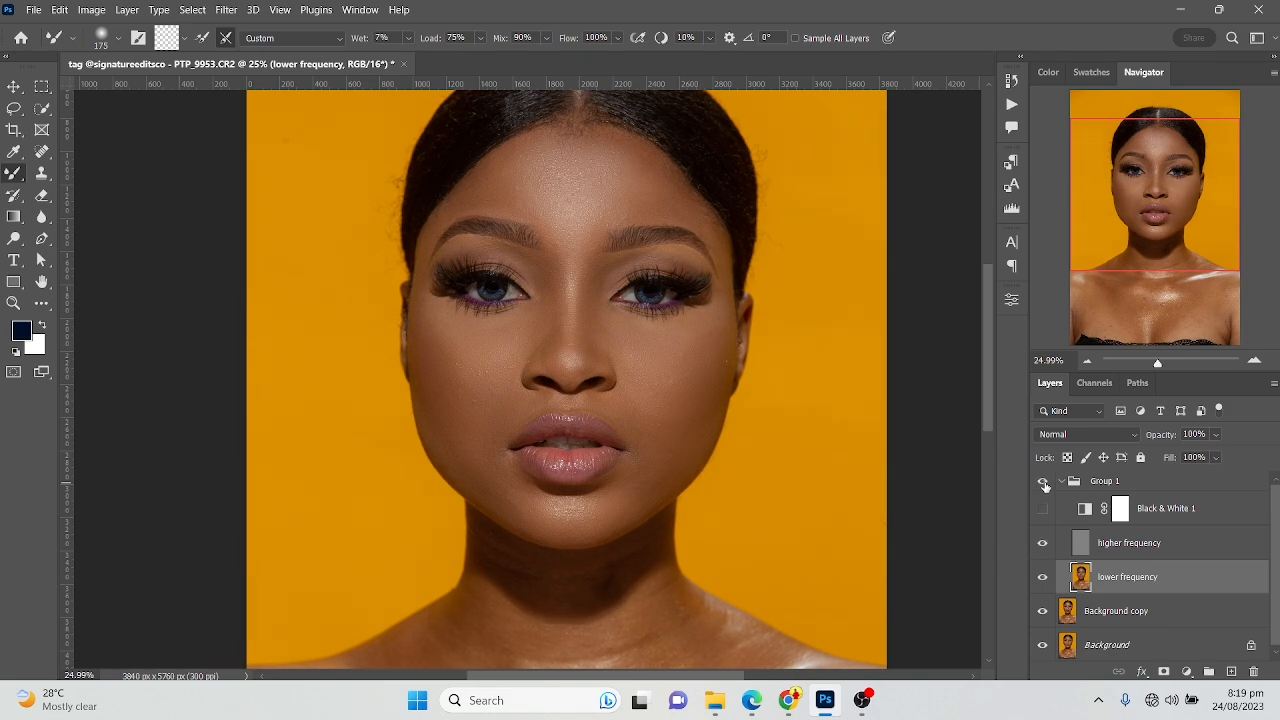
Blend the cheek and jaw beside the mouth with the Mixer Brush at 300 px and the skin above the upper lip at 200 px
{"action": "scroll", "coordinate": [482, 462], "scroll_direction": "up", "scroll_amount": 7}
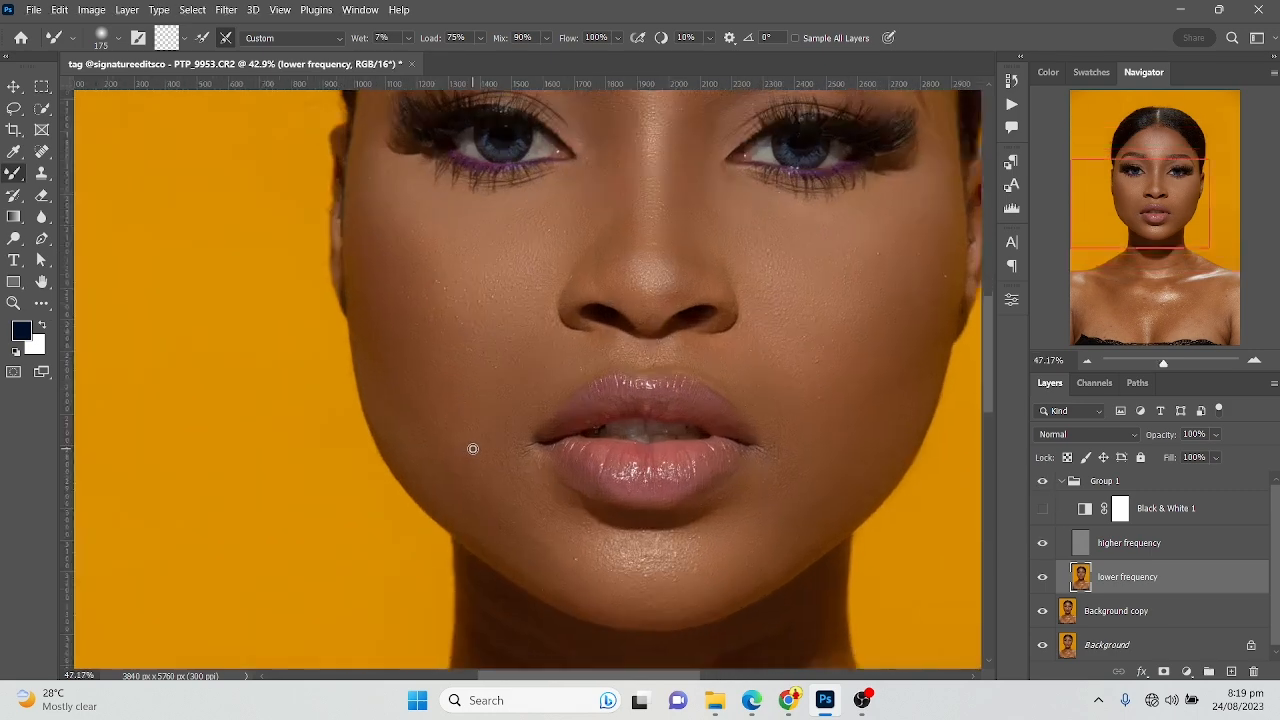
{"action": "key", "text": "bracketright"}
{"action": "key", "text": "bracketright"}
{"action": "key", "text": "bracketright"}
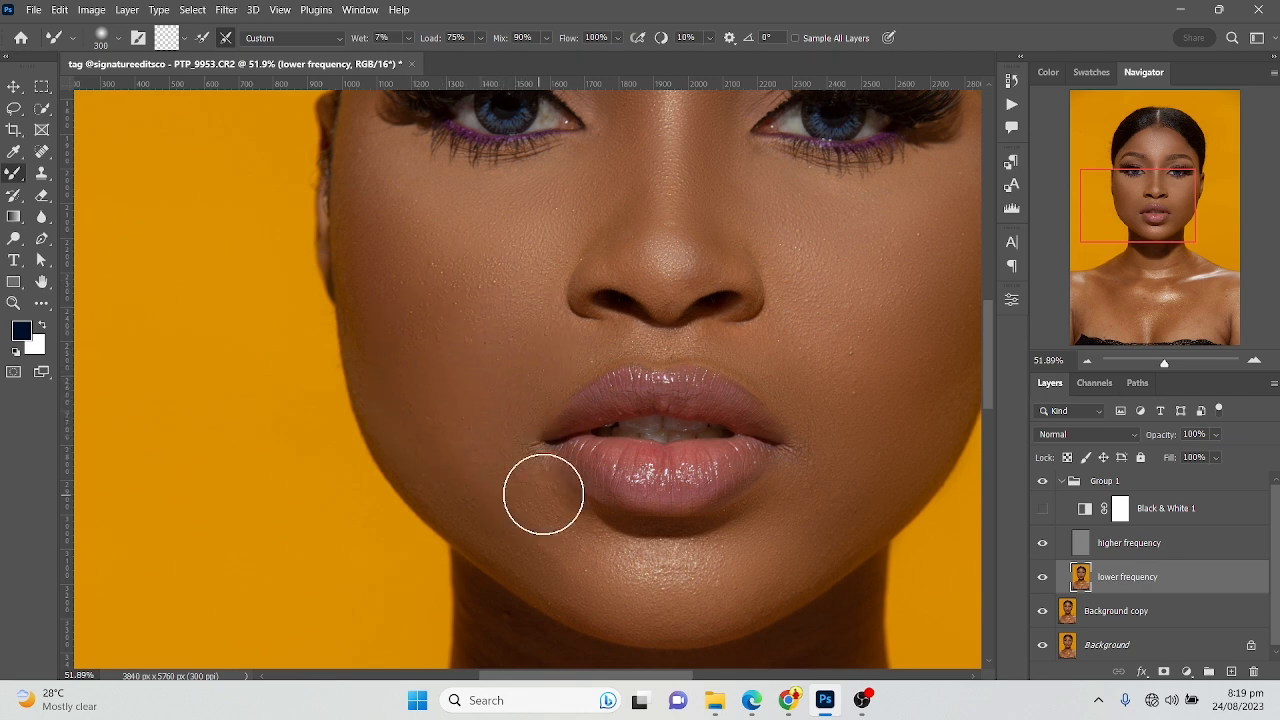
{"action": "key", "text": "bracketleft"}
{"action": "key", "text": "bracketleft"}
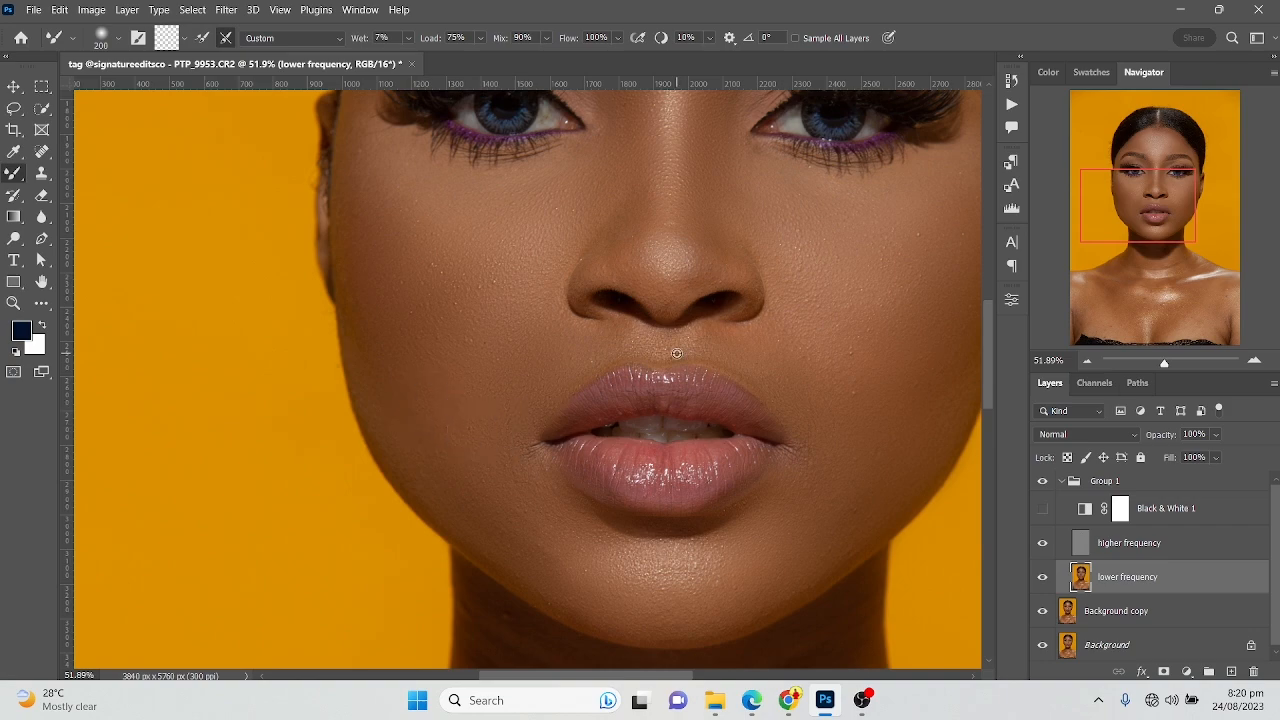
Smooth the forehead and the temple on the image's right side with the Mixer Brush at 200 px
{"action": "scroll", "coordinate": [677, 354], "scroll_direction": "down", "scroll_amount": 2}
{"action": "left_click_drag", "start_coordinate": [726, 278], "coordinate": [657, 397]}
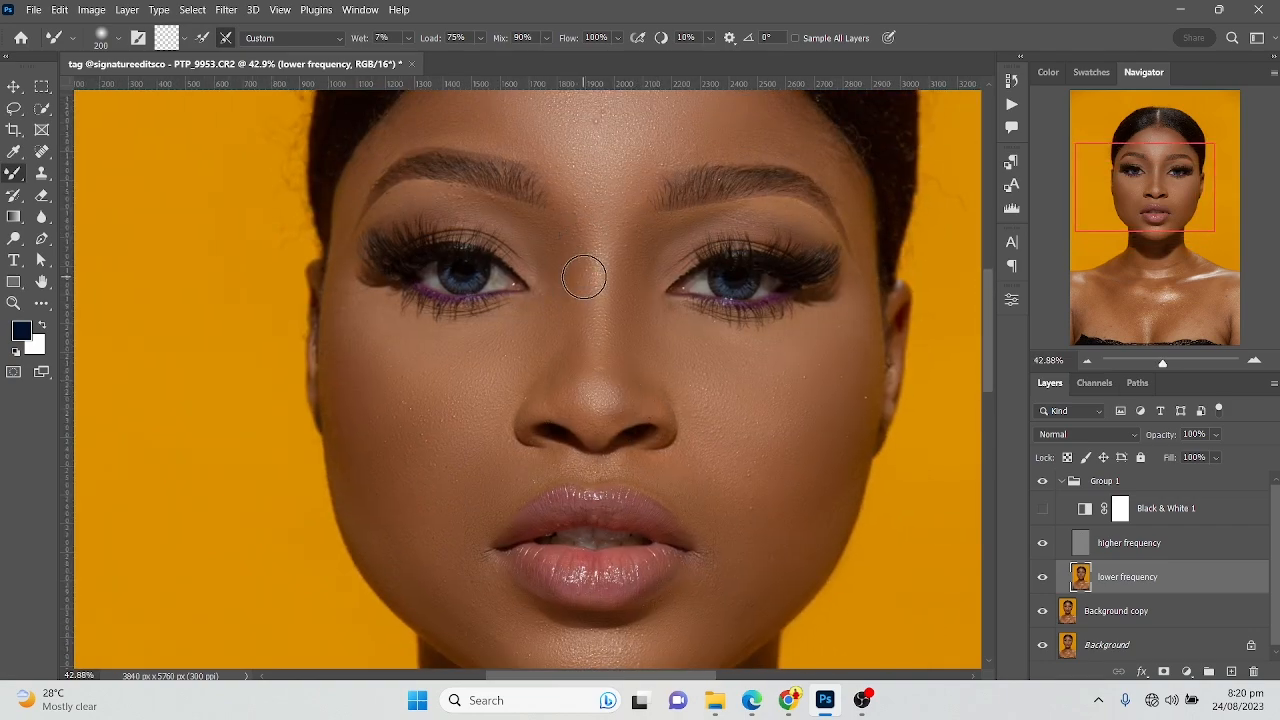
{"action": "scroll", "coordinate": [629, 286], "scroll_direction": "up", "scroll_amount": 2}
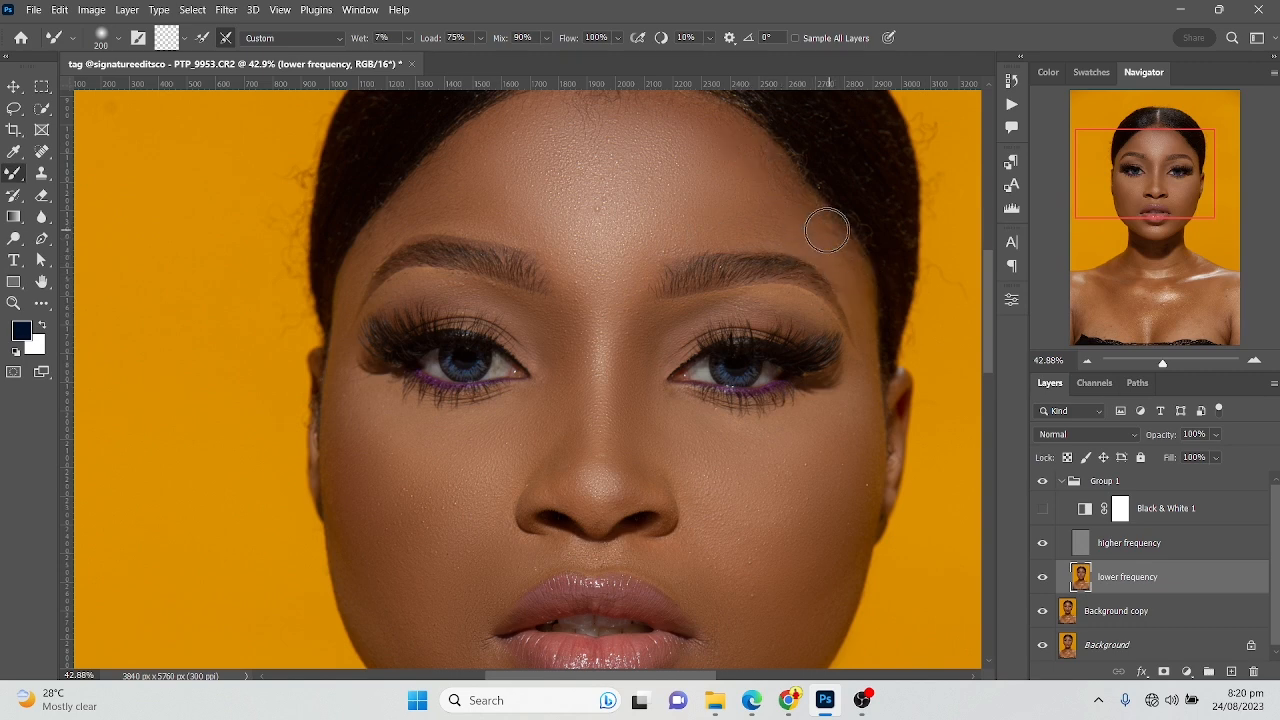
{"action": "left_click_drag", "start_coordinate": [746, 238], "coordinate": [759, 280]}
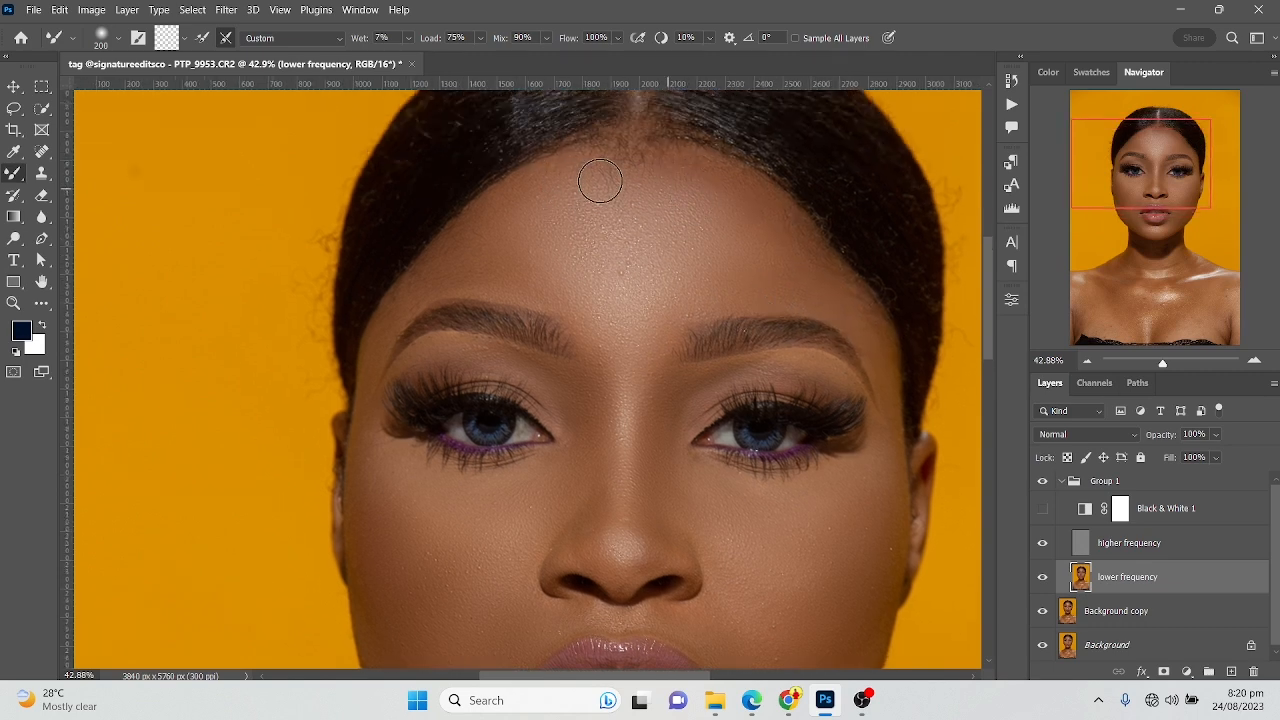
{"action": "left_click_drag", "start_coordinate": [658, 262], "coordinate": [632, 174]}
{"action": "scroll", "coordinate": [448, 210], "scroll_direction": "up", "scroll_amount": 5}
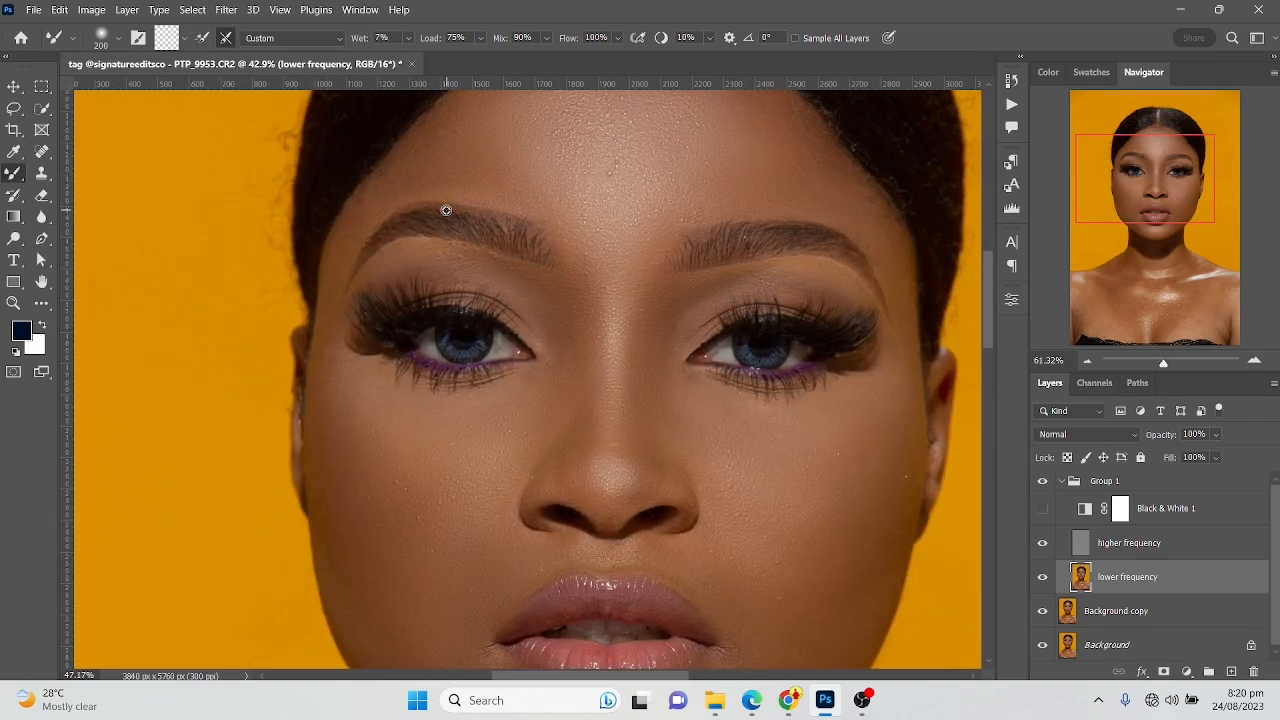
Blend the skin under the eyebrow on the image's left side and beside the nose bridge with the Mixer Brush at 150 px
{"action": "scroll", "coordinate": [439, 250], "scroll_direction": "up", "scroll_amount": 1}
{"action": "key", "text": "bracketleft"}
{"action": "key", "text": "bracketleft"}
{"action": "key", "text": "bracketleft"}
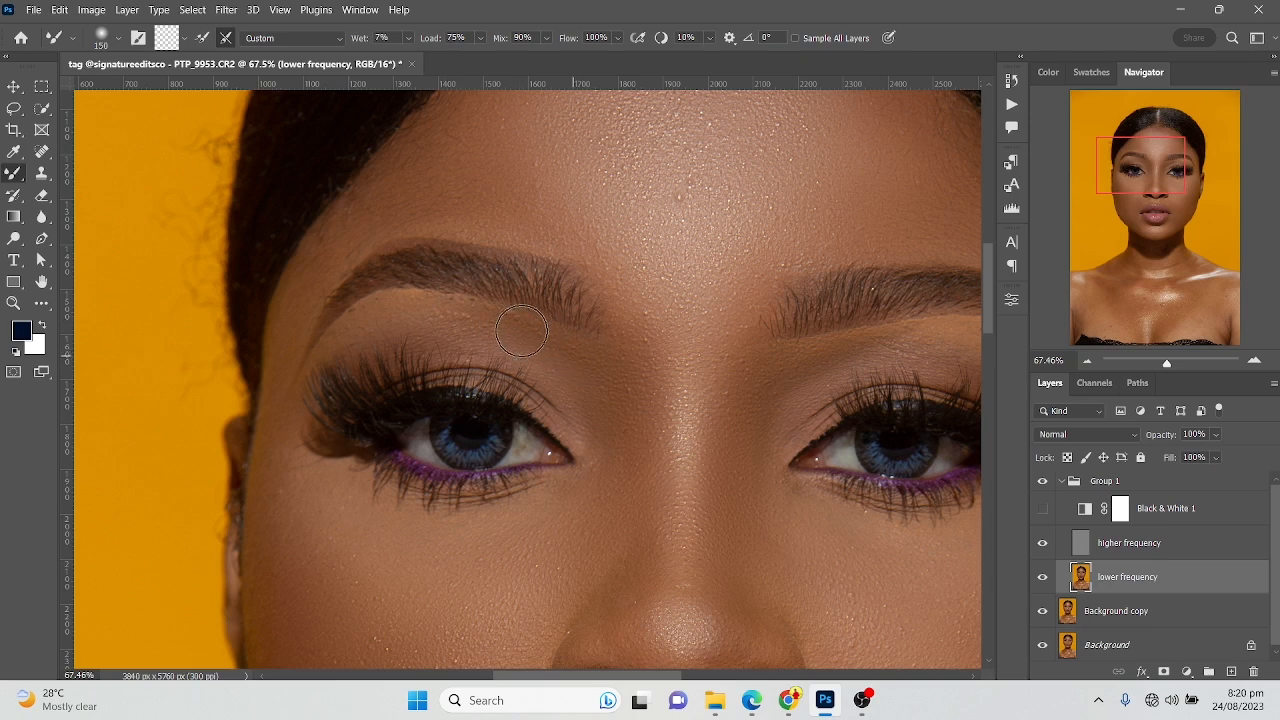
{"action": "key", "text": "bracketleft"}
{"action": "key", "text": "bracketleft"}
{"action": "key", "text": "bracketright"}
{"action": "key", "text": "bracketright"}
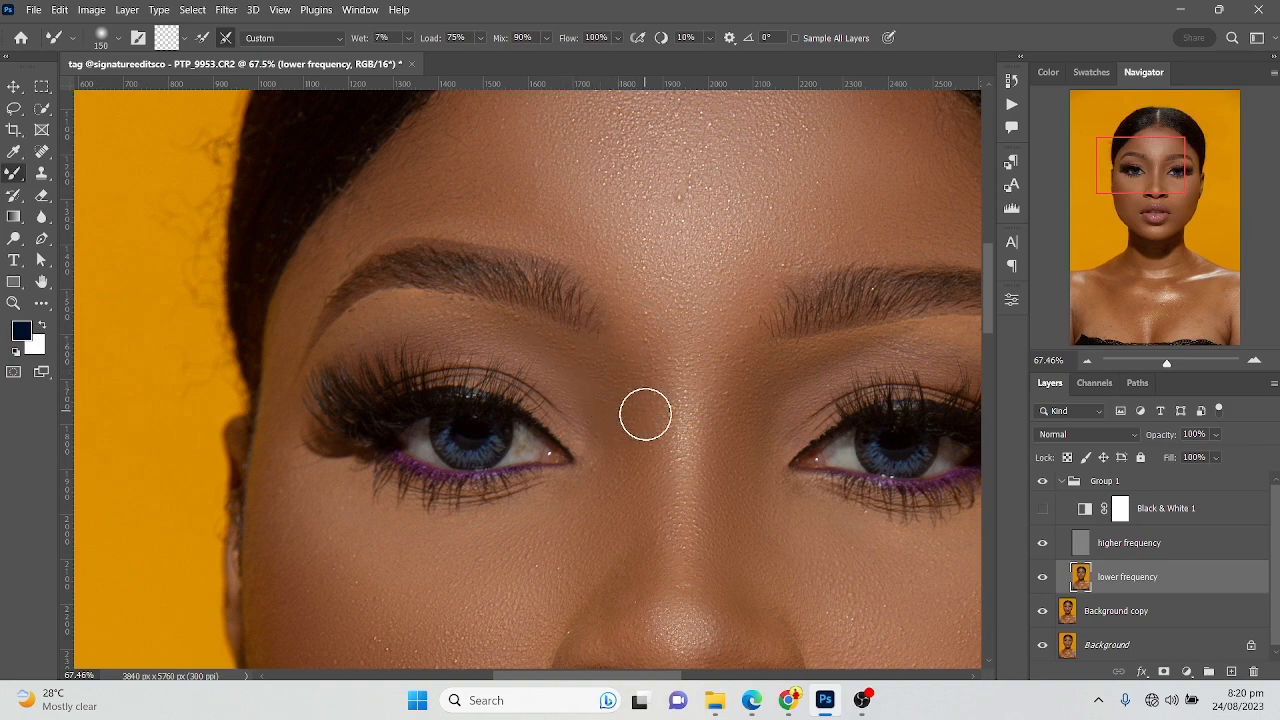
Smooth the tip, nostrils and base of the nose with the Mixer Brush, using sizes from 90 px to 150 px
{"action": "left_click_drag", "start_coordinate": [677, 563], "coordinate": [643, 402]}
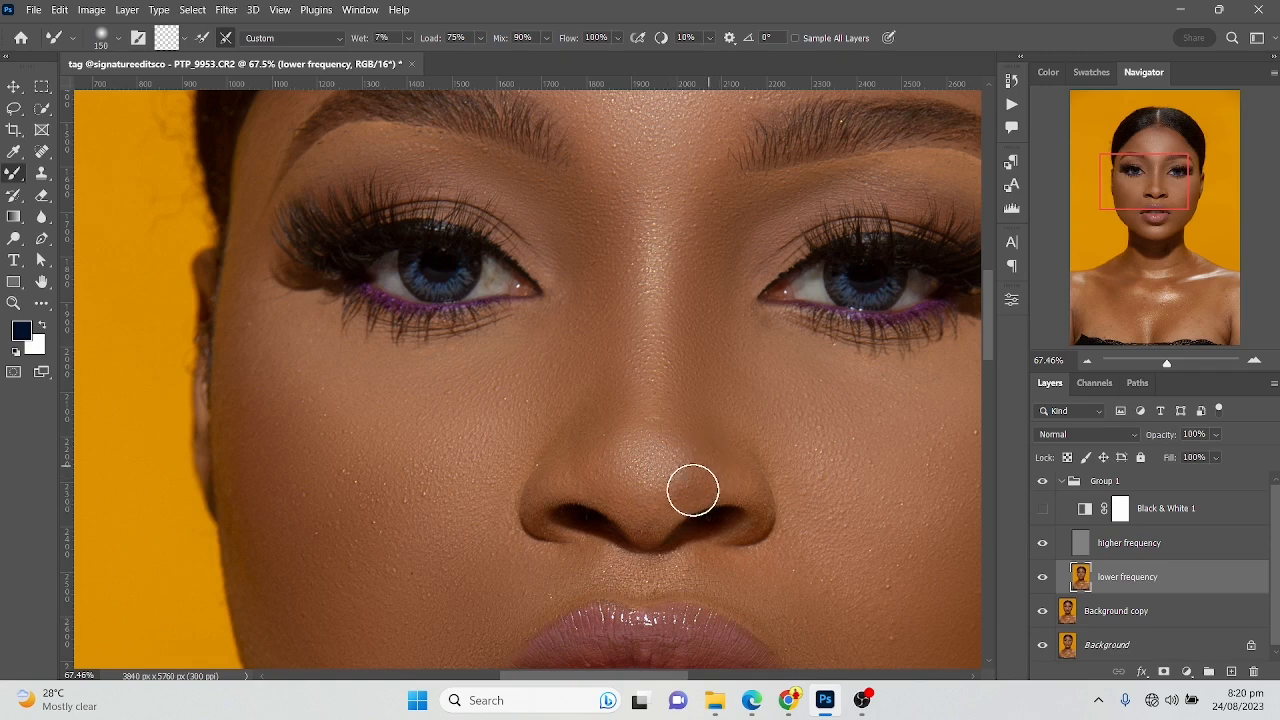
{"action": "key", "text": "bracketleft"}
{"action": "key", "text": "bracketleft"}
{"action": "key", "text": "bracketleft"}
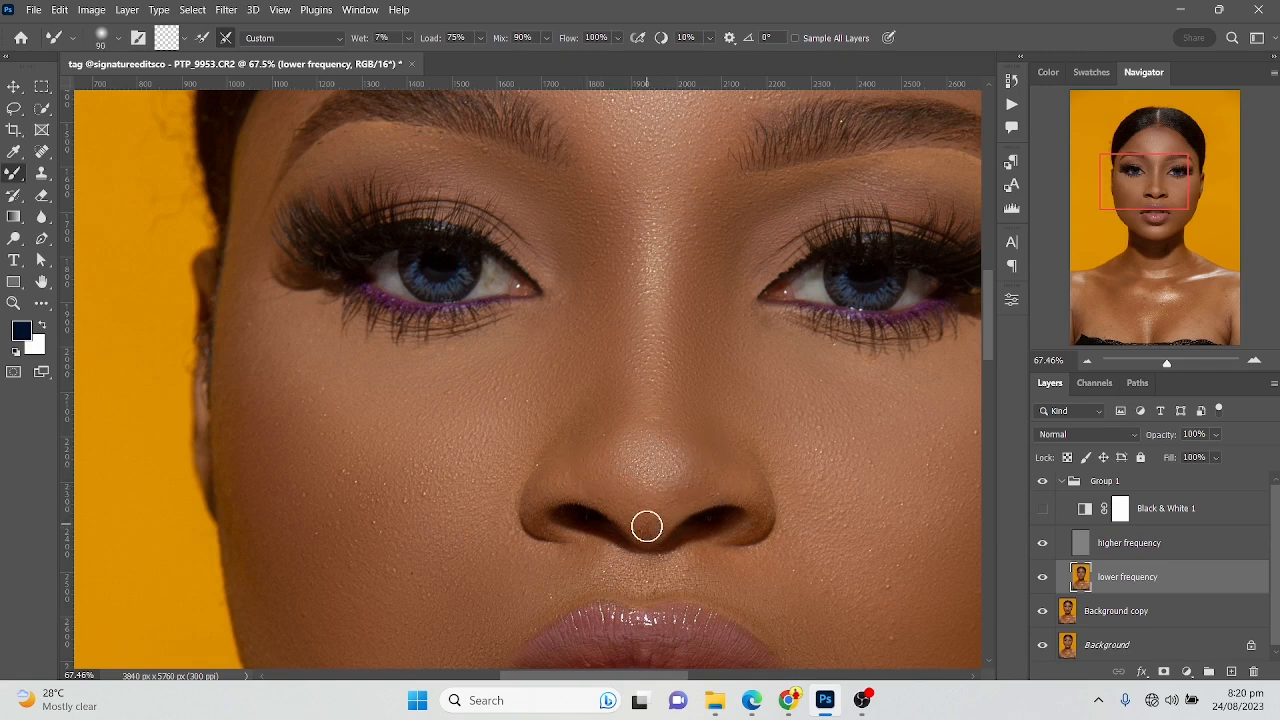
{"action": "key", "text": "bracketright"}
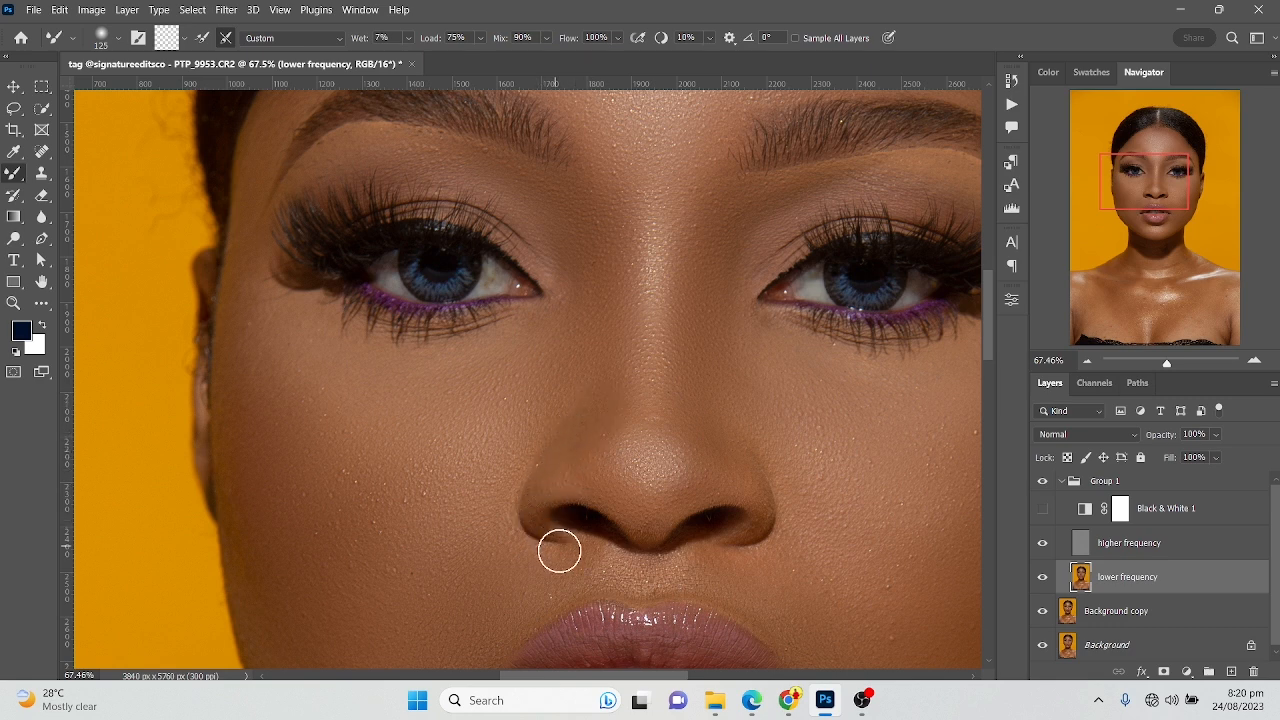
{"action": "left_click_drag", "start_coordinate": [633, 524], "coordinate": [658, 535]}
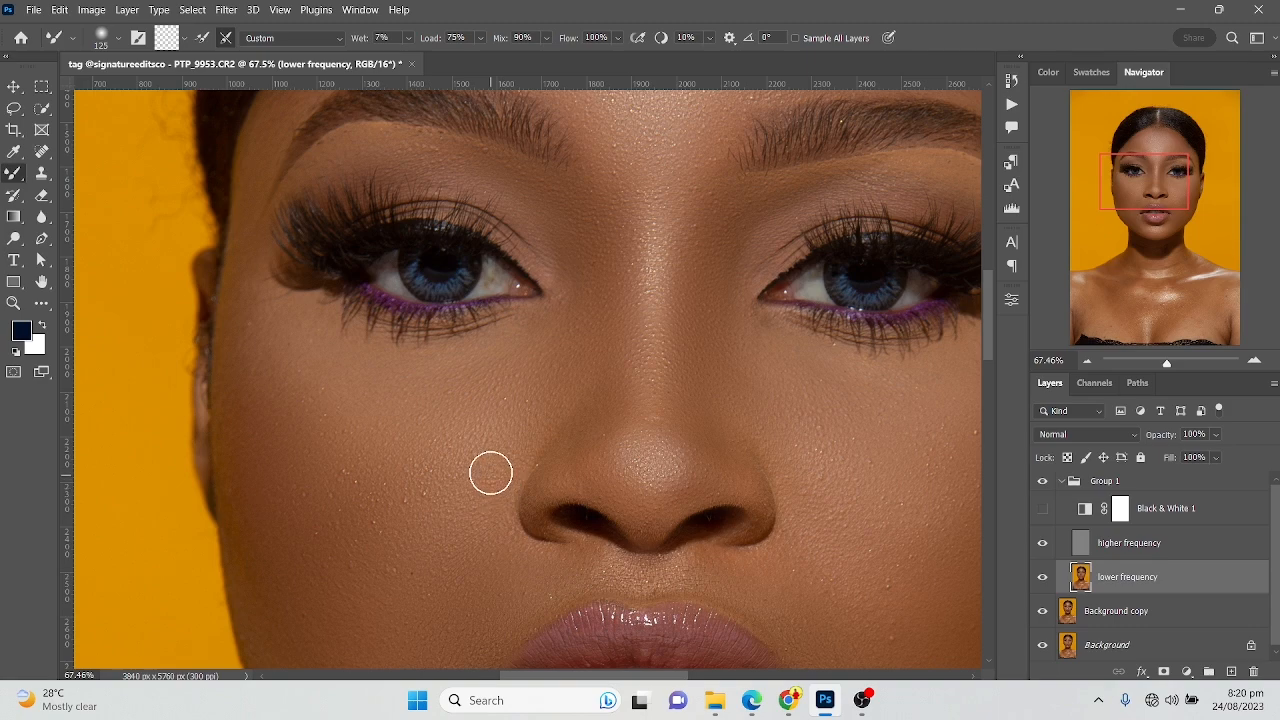
Blend the skin below the lower lip with the Mixer Brush at 125 px and the chin at 175 px
{"action": "scroll", "coordinate": [528, 531], "scroll_direction": "down", "scroll_amount": 1, "text": "alt"}
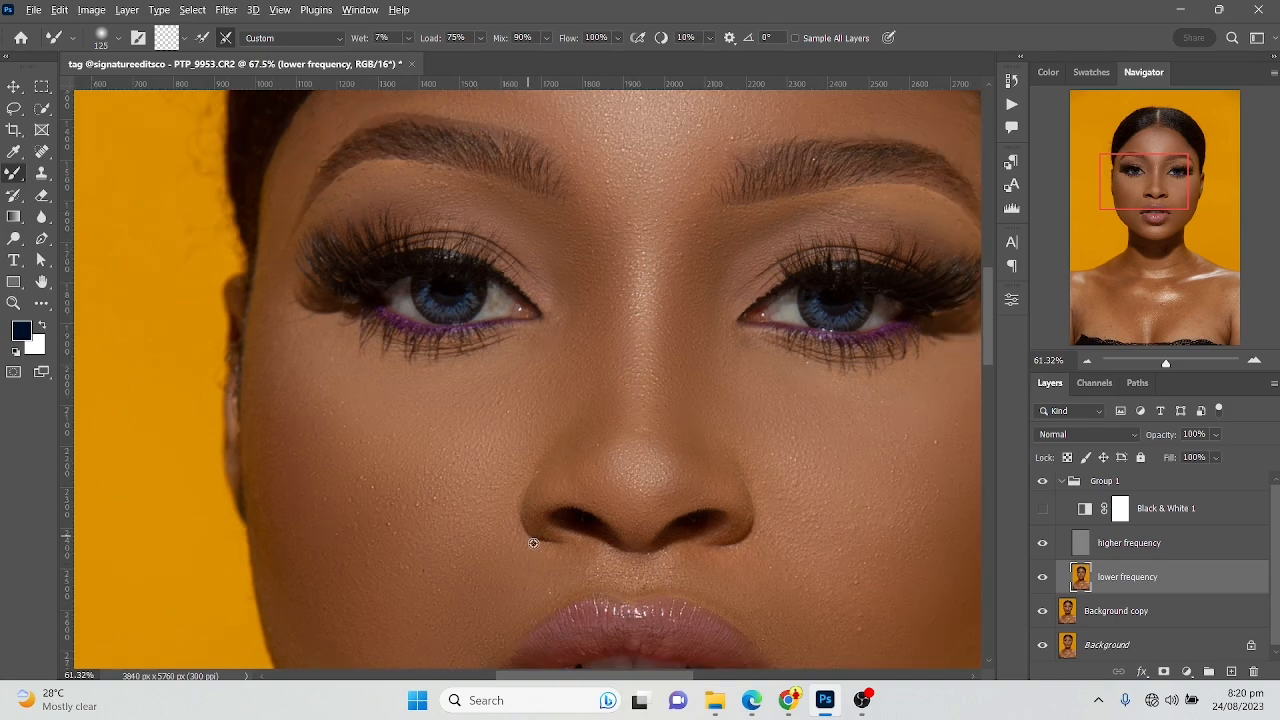
{"action": "scroll", "coordinate": [510, 400], "scroll_direction": "down", "scroll_amount": 5}
{"action": "scroll", "coordinate": [577, 531], "scroll_direction": "up", "scroll_amount": 5, "text": "alt"}
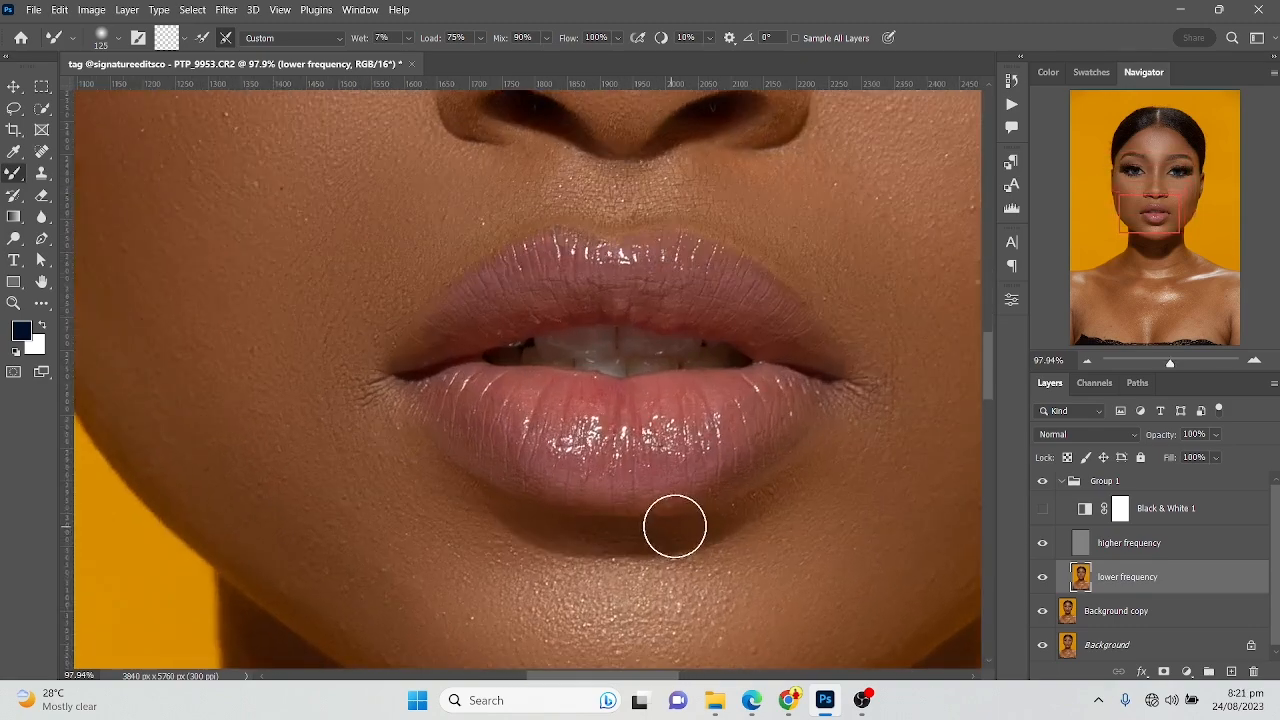
{"action": "left_click_drag", "start_coordinate": [609, 519], "coordinate": [566, 371]}
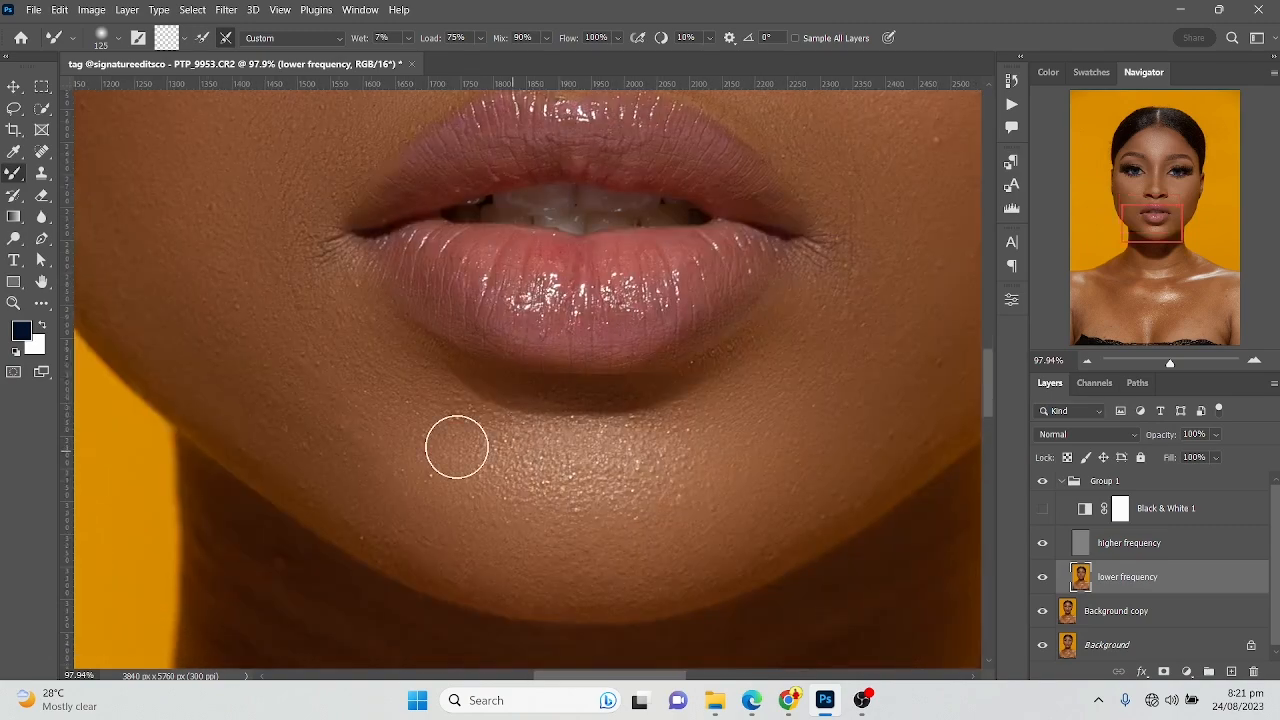
{"action": "key", "text": "bracketright"}
{"action": "key", "text": "bracketright"}
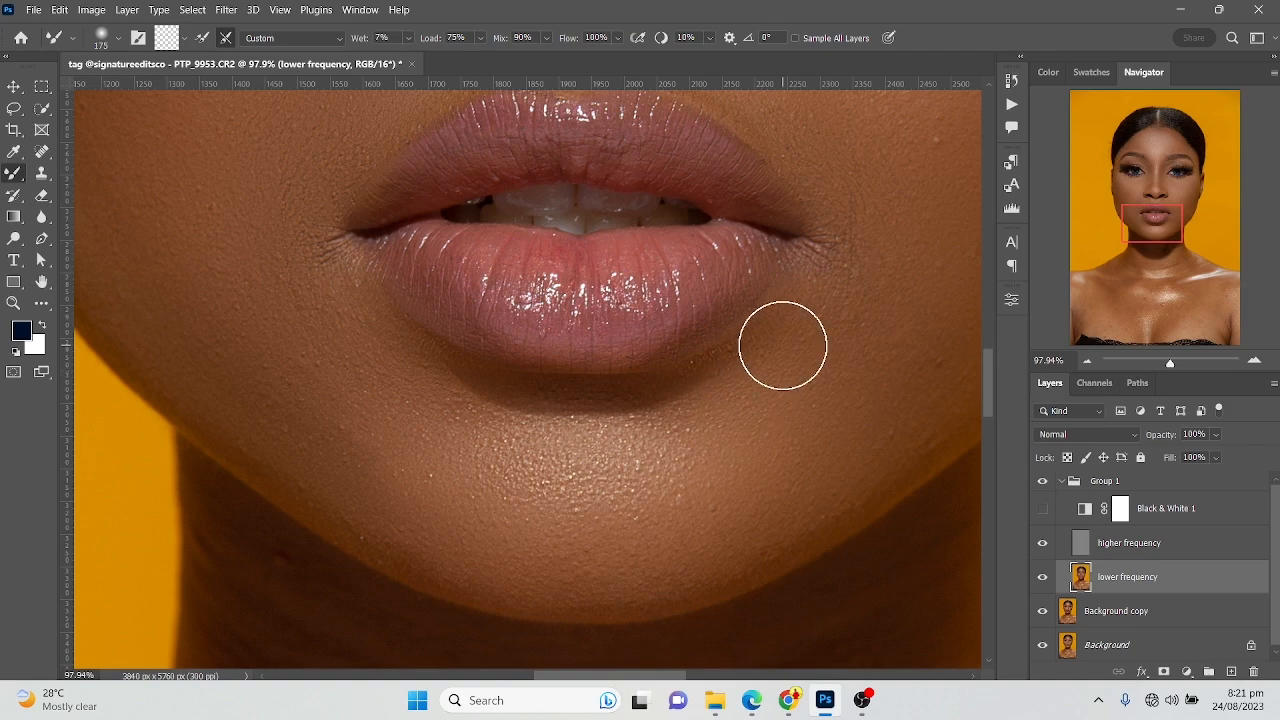
Blend the mouth corner and cheek on the image's right side with the Mixer Brush, enlarging it from 175 px to 300 px
{"action": "scroll", "coordinate": [872, 255], "scroll_direction": "down", "scroll_amount": 4}
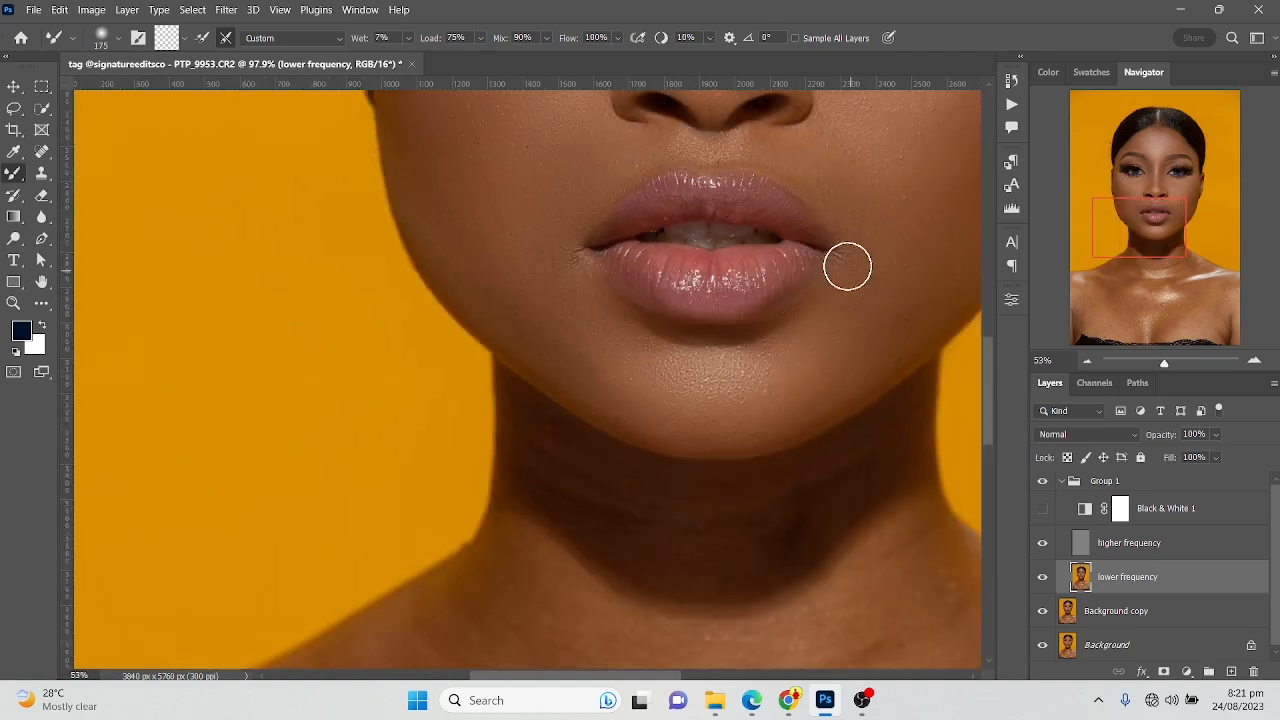
{"action": "mouse_move", "coordinate": [890, 258]}
{"action": "left_mouse_down"}
{"action": "mouse_move", "coordinate": [526, 437]}
{"action": "mouse_move", "coordinate": [541, 367]}
{"action": "left_mouse_up"}
{"action": "key", "text": "]"}
{"action": "key", "text": "]"}
{"action": "key", "text": "]"}
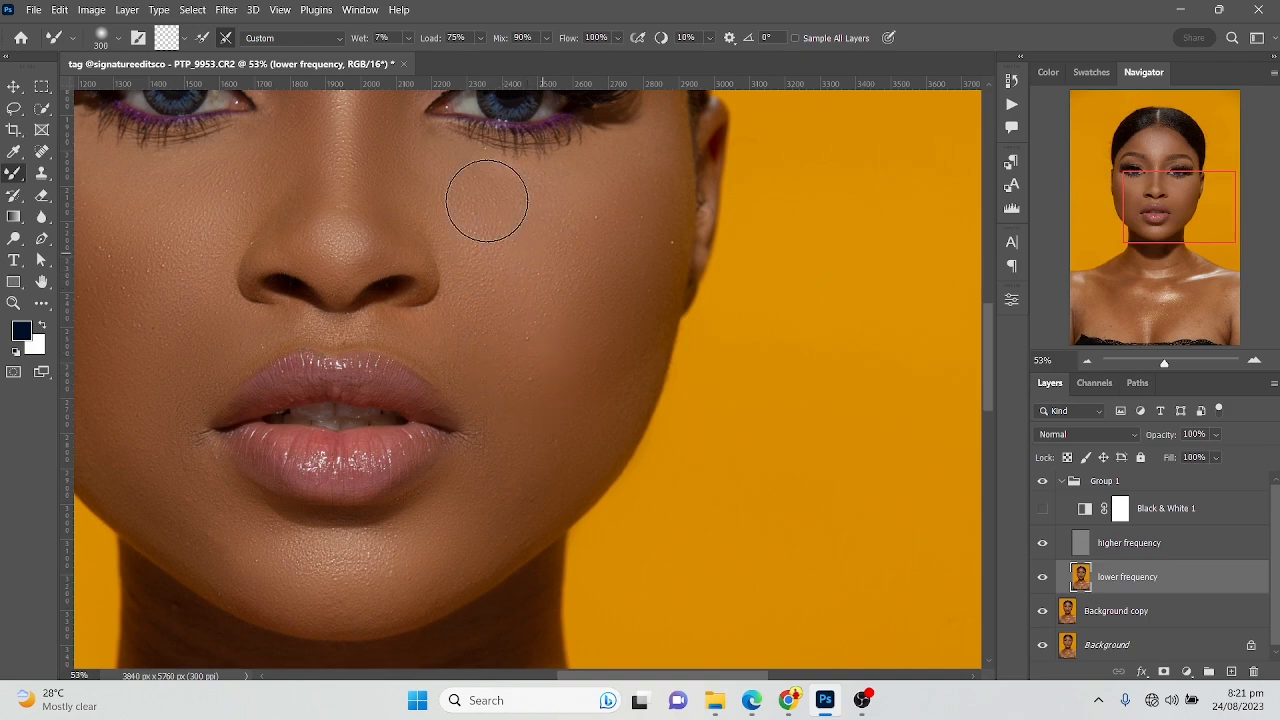
Blend the neck and the skin above the collarbones with the Mixer Brush at 600 px
{"action": "scroll", "coordinate": [500, 252], "scroll_direction": "down", "scroll_amount": 3}
{"action": "scroll", "coordinate": [471, 329], "scroll_direction": "down", "scroll_amount": 6}
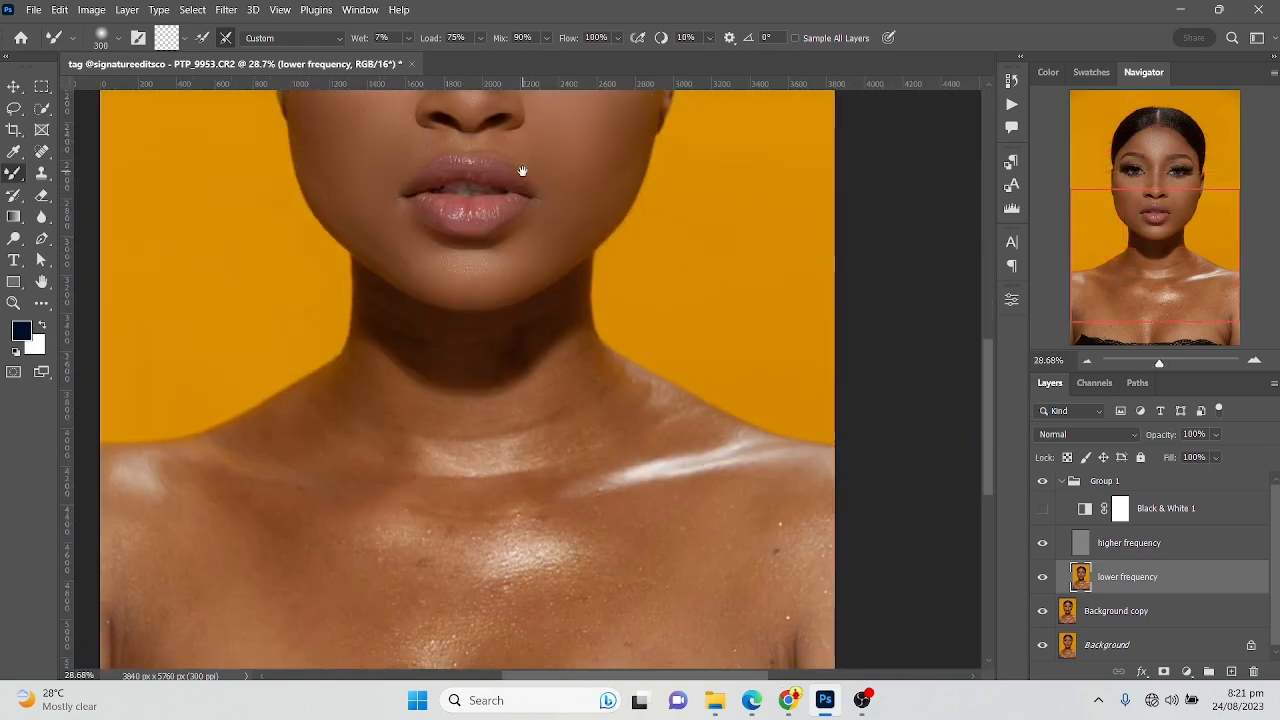
{"action": "scroll", "coordinate": [440, 558], "scroll_direction": "up", "scroll_amount": 2}
{"action": "scroll", "coordinate": [475, 435], "scroll_direction": "down", "scroll_amount": 2}
{"action": "mouse_move", "coordinate": [522, 359]}
{"action": "left_mouse_down"}
{"action": "mouse_move", "coordinate": [536, 355]}
{"action": "mouse_move", "coordinate": [523, 360]}
{"action": "left_mouse_up"}
{"action": "key", "text": "bracketright"}
{"action": "key", "text": "bracketright"}
{"action": "key", "text": "bracketright"}
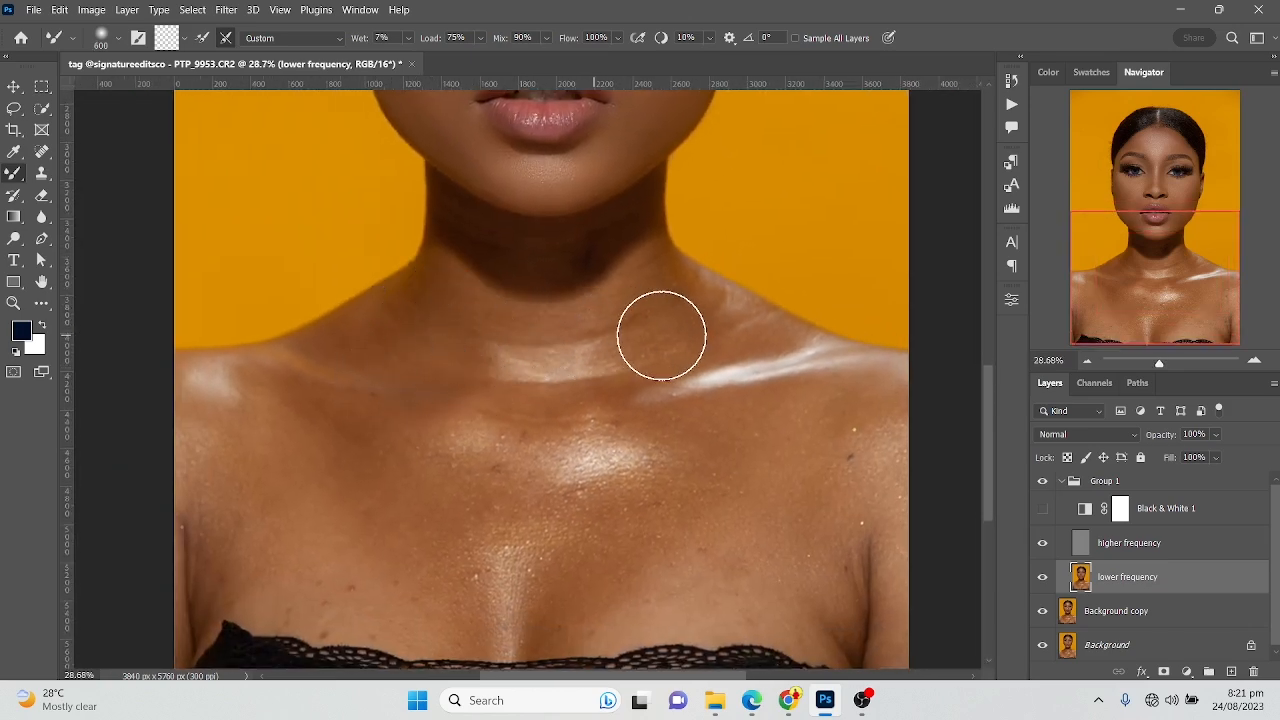
Smooth the chest on both sides with the Mixer Brush at 600 px and compare it with Group 1 hidden and shown
{"action": "left_click_drag", "start_coordinate": [383, 382], "coordinate": [457, 286]}
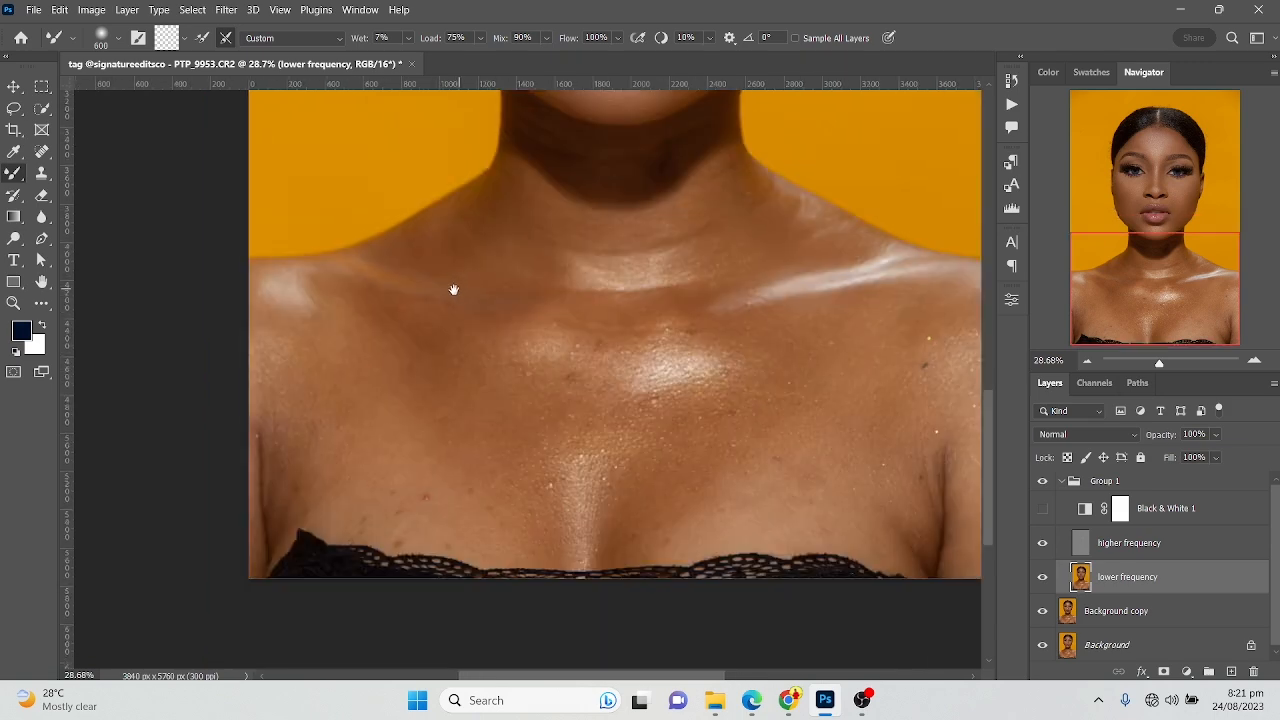
{"action": "mouse_move", "coordinate": [279, 494]}
{"action": "left_mouse_down"}
{"action": "mouse_move", "coordinate": [271, 451]}
{"action": "mouse_move", "coordinate": [294, 449]}
{"action": "left_mouse_up"}
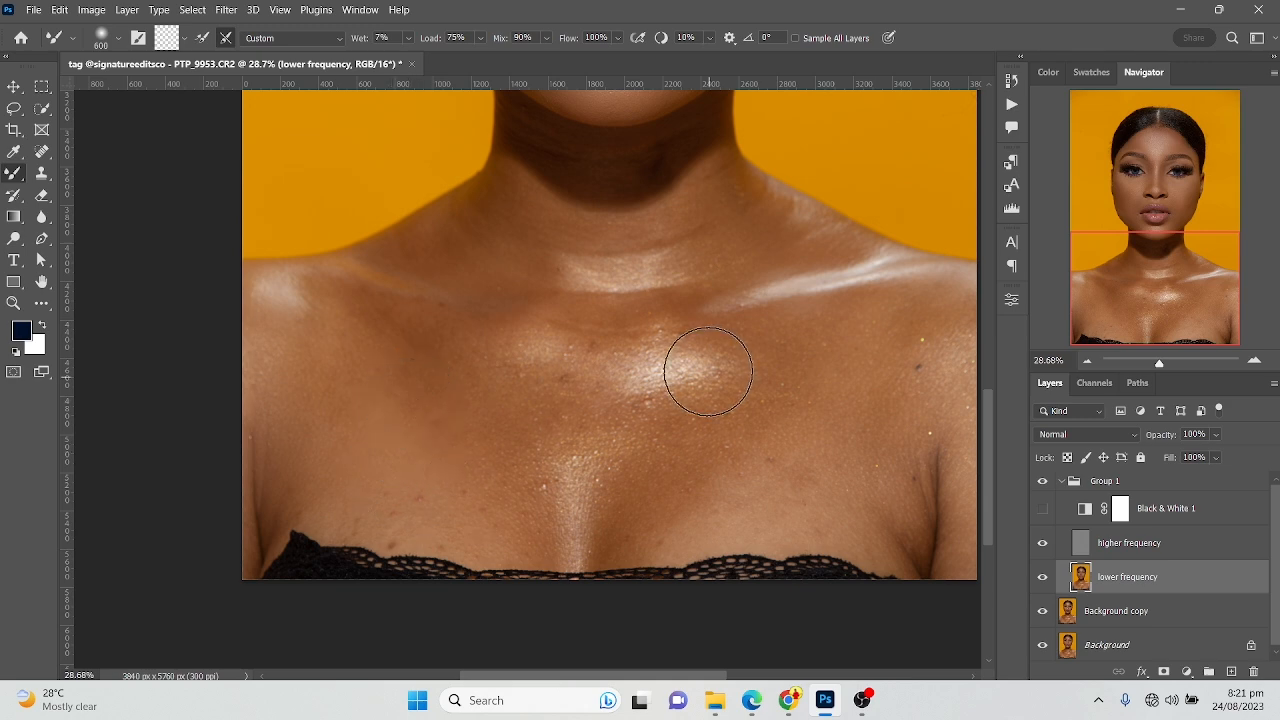
{"action": "left_click_drag", "start_coordinate": [595, 308], "coordinate": [389, 290]}
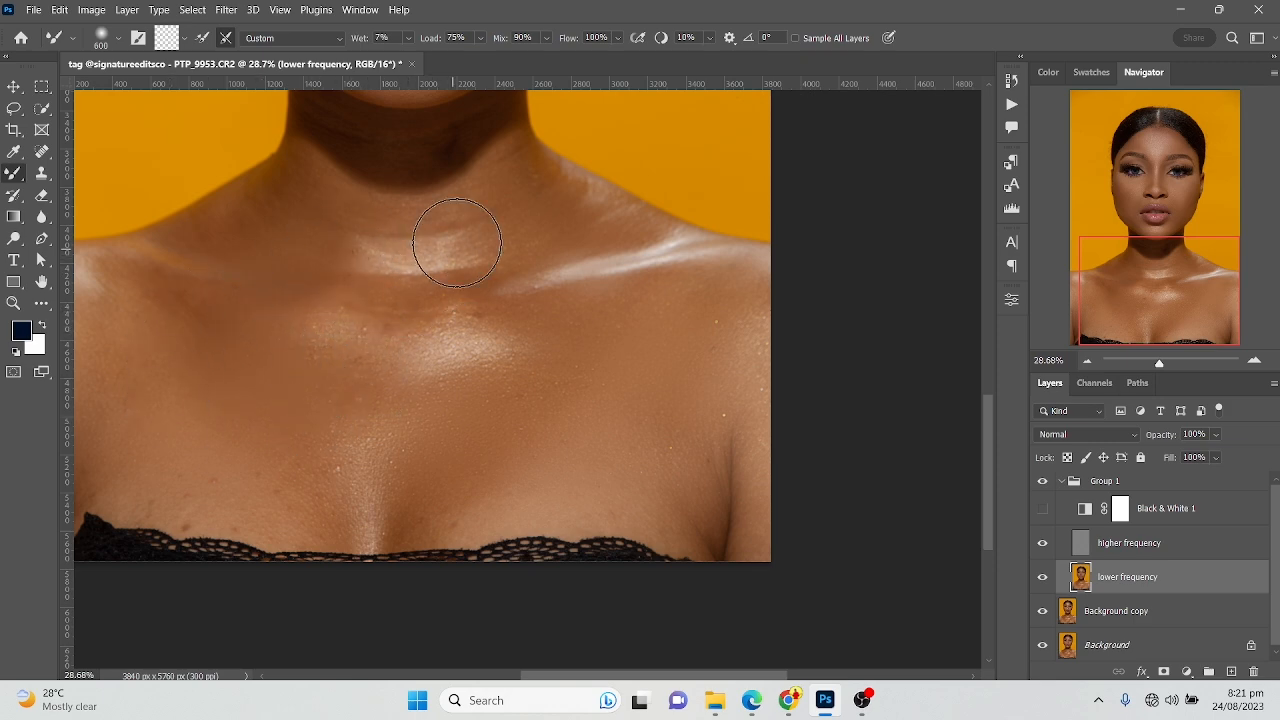
{"action": "left_click", "coordinate": [1043, 482]}
{"action": "left_click", "coordinate": [1043, 482]}
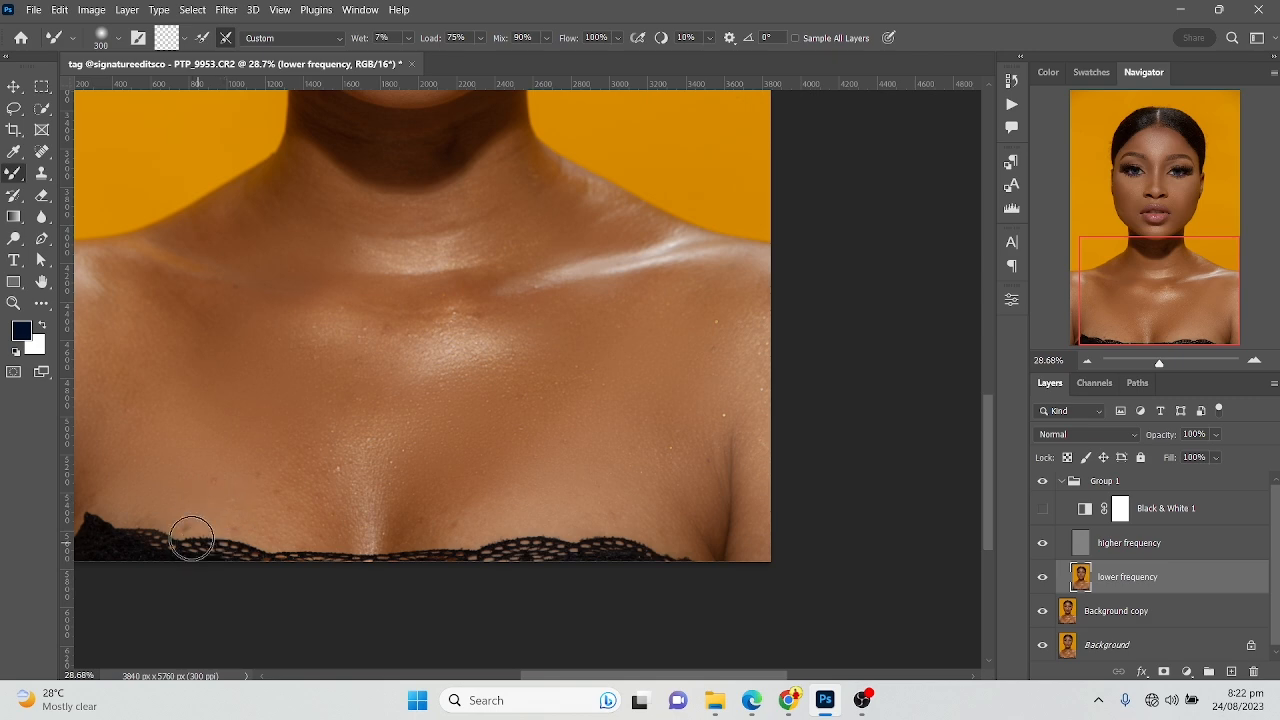
Blend the lower and central chest with the Mixer Brush at 500 px and the skin along the lace edge at 200 px
{"action": "key", "text": "bracketright"}
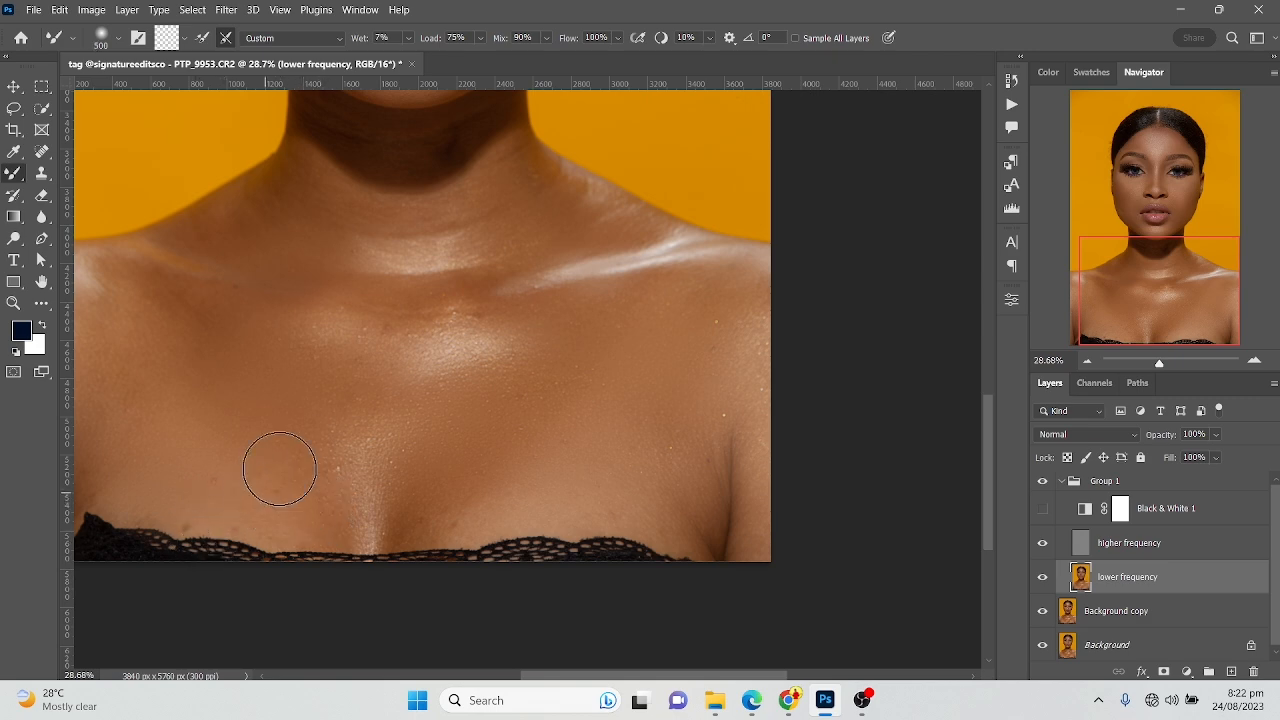
{"action": "key", "text": "bracketleft"}
{"action": "key", "text": "bracketleft"}
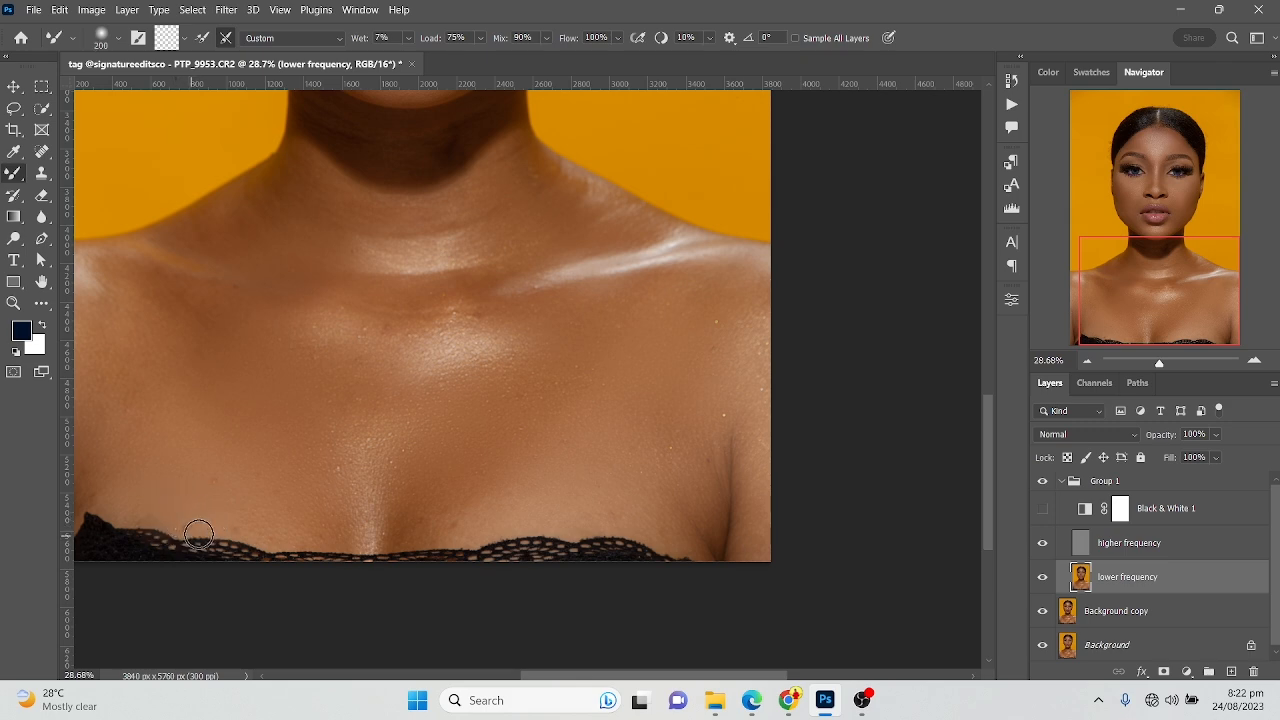
{"action": "key", "text": "bracketright"}
{"action": "key", "text": "bracketright"}
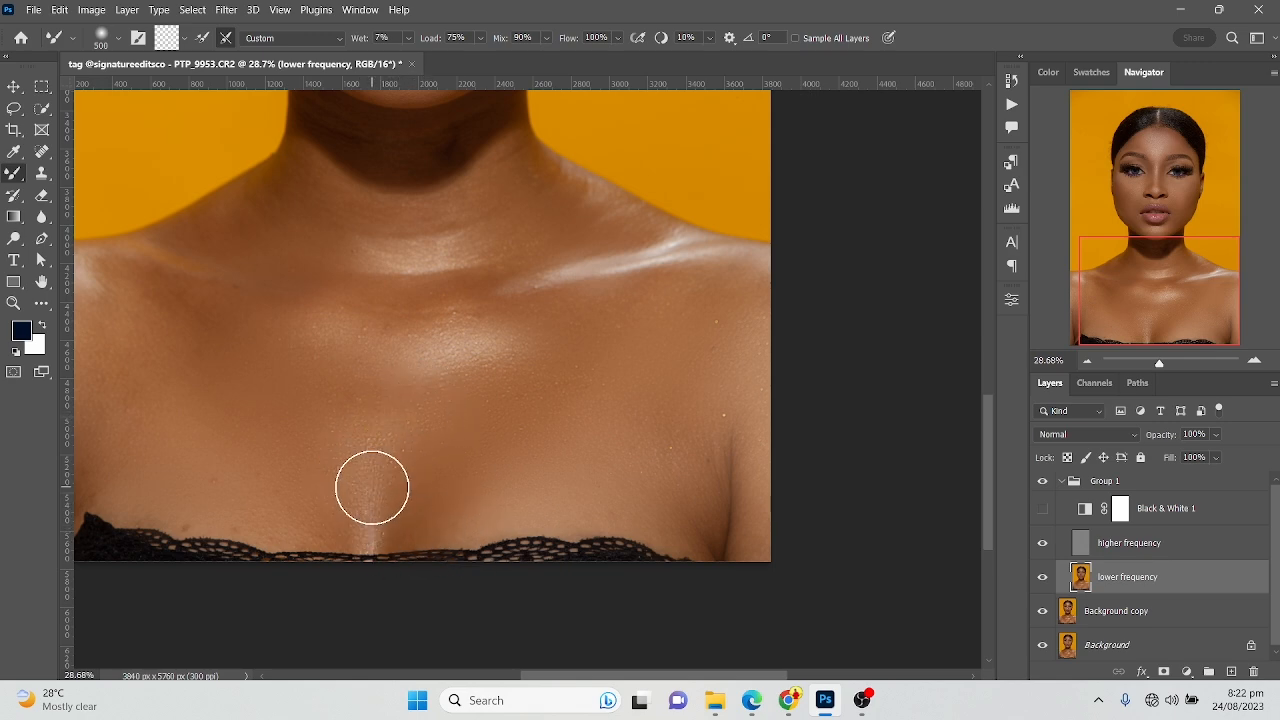
Smooth the chest and shoulder area below the collarbone on the image's right side with the Mixer Brush at 500 px
{"action": "scroll", "coordinate": [331, 423], "scroll_direction": "down", "scroll_amount": 3}
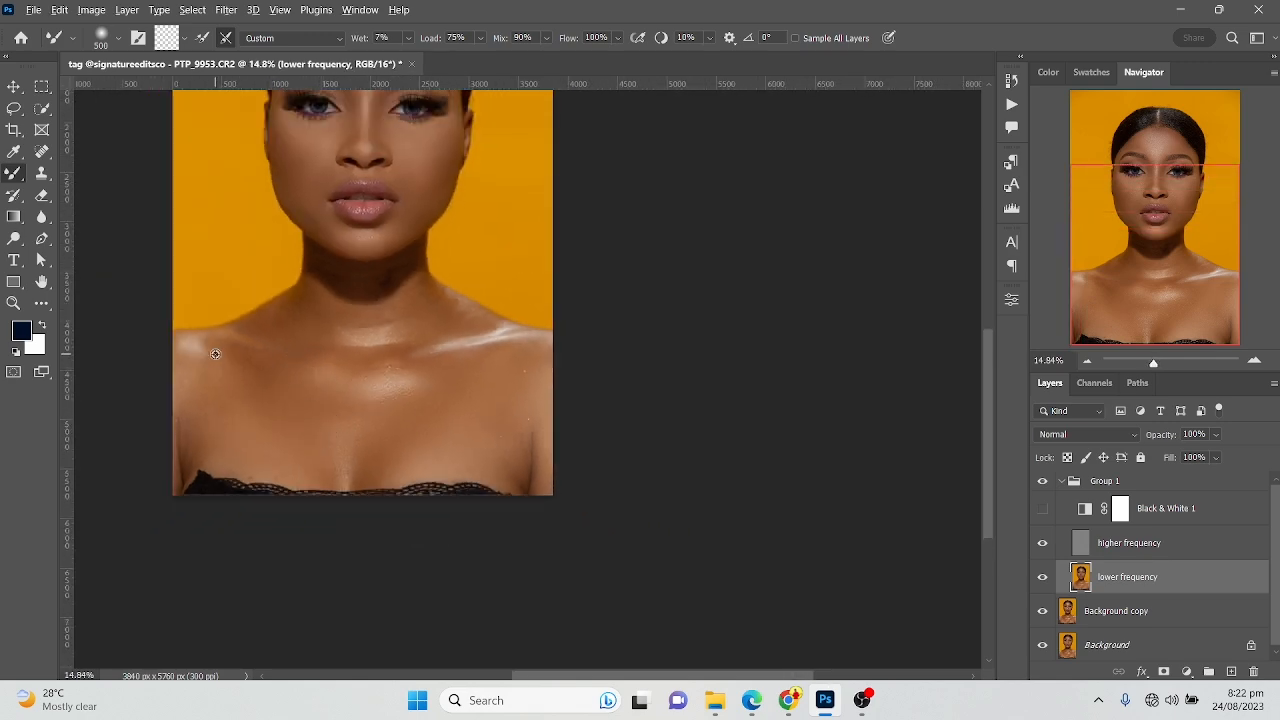
{"action": "scroll", "coordinate": [214, 351], "scroll_direction": "up", "scroll_amount": 4}
{"action": "scroll", "coordinate": [215, 354], "scroll_direction": "up", "scroll_amount": 2}
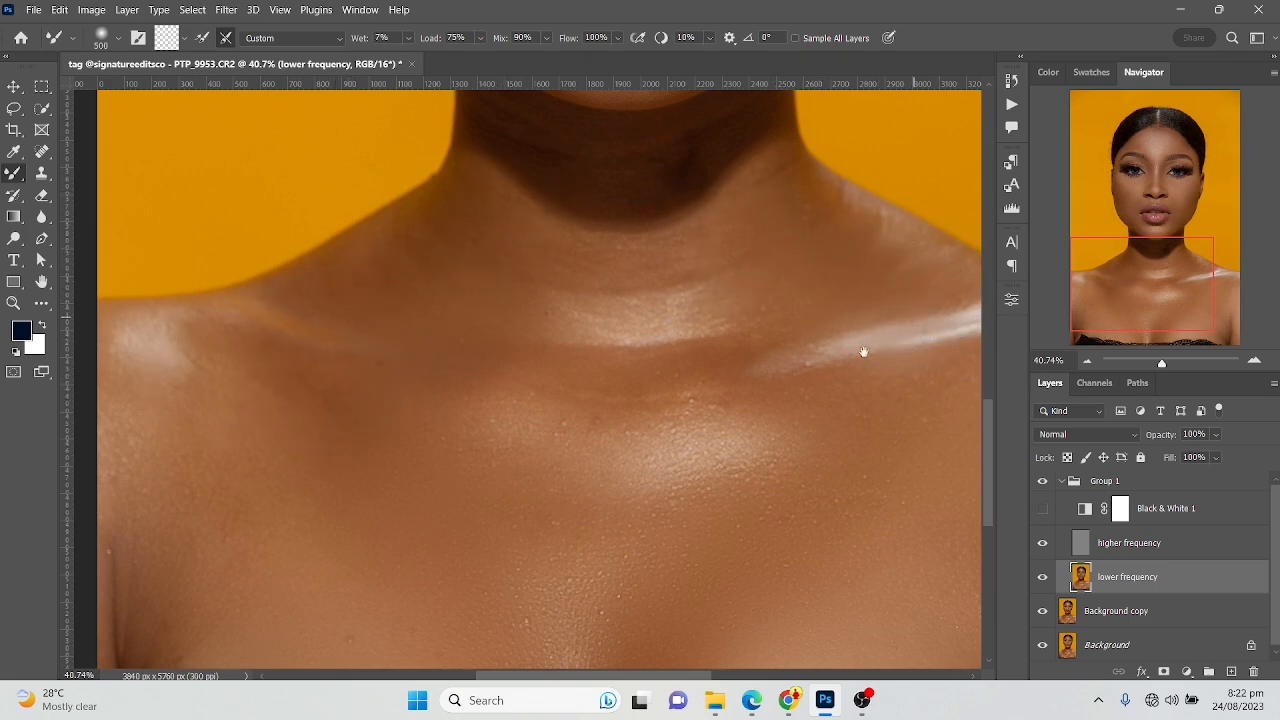
{"action": "left_click_drag", "start_coordinate": [815, 367], "coordinate": [512, 262]}
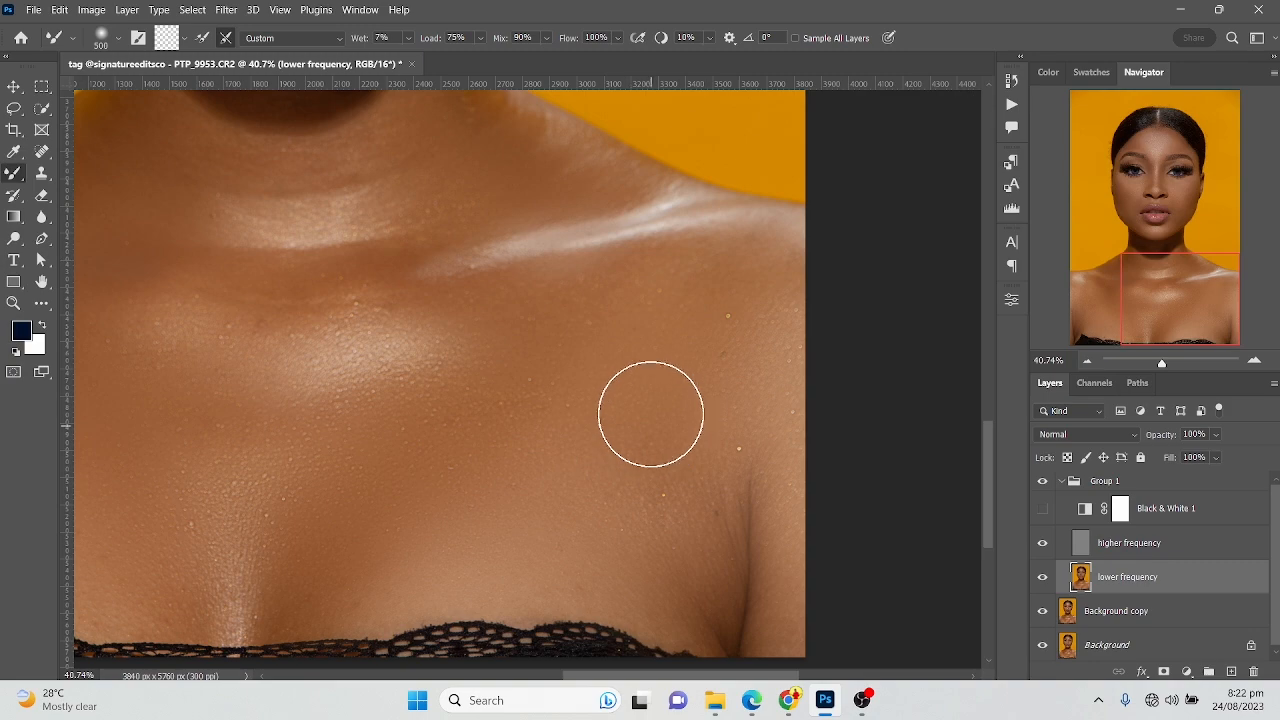
{"action": "scroll", "coordinate": [611, 402], "scroll_direction": "down", "scroll_amount": 3}
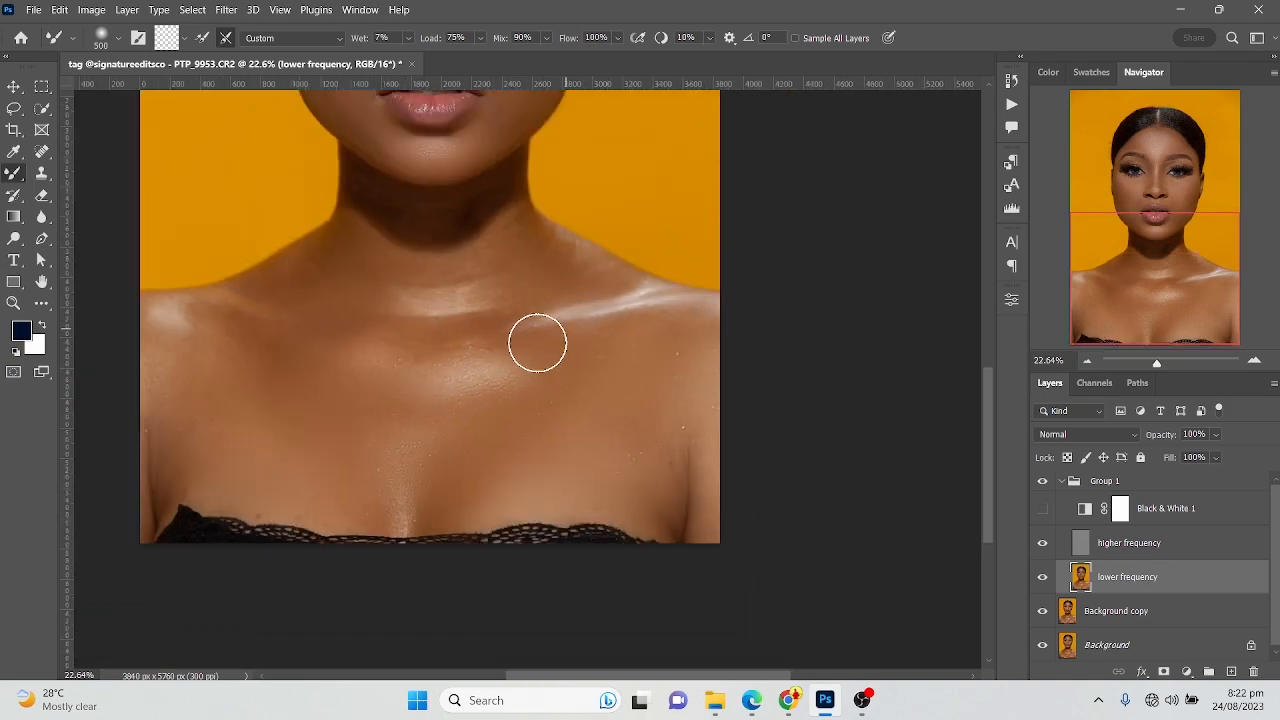
{"action": "scroll", "coordinate": [546, 357], "scroll_direction": "down", "scroll_amount": 3}
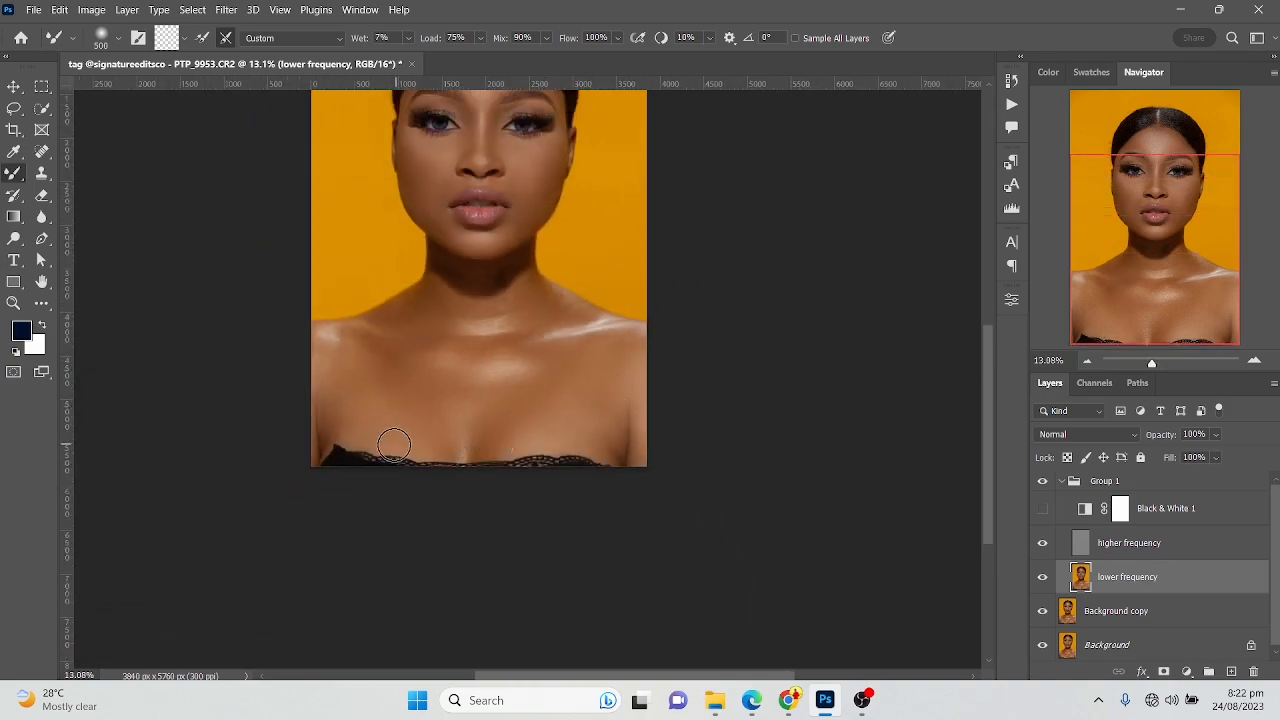
Blend the skin just above the lace neckline on the image's left side with the Mixer Brush at 300 px and 250 px
{"action": "scroll", "coordinate": [374, 459], "scroll_direction": "up", "scroll_amount": 3}
{"action": "scroll", "coordinate": [374, 459], "scroll_direction": "up", "scroll_amount": 4}
{"action": "key", "text": "bracketleft"}
{"action": "key", "text": "bracketleft"}
{"action": "key", "text": "bracketleft"}
{"action": "key", "text": "bracketleft"}
{"action": "key", "text": "bracketleft"}
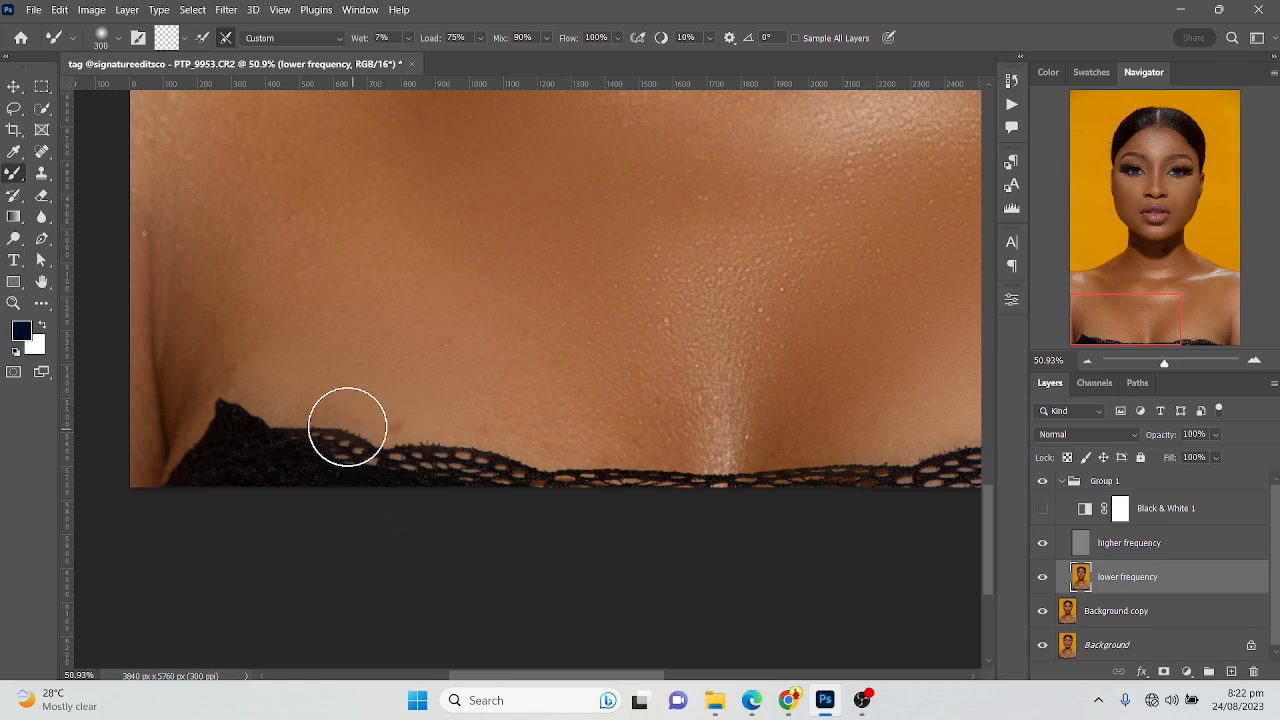
{"action": "key", "text": "bracketright"}
{"action": "key", "text": "bracketright"}
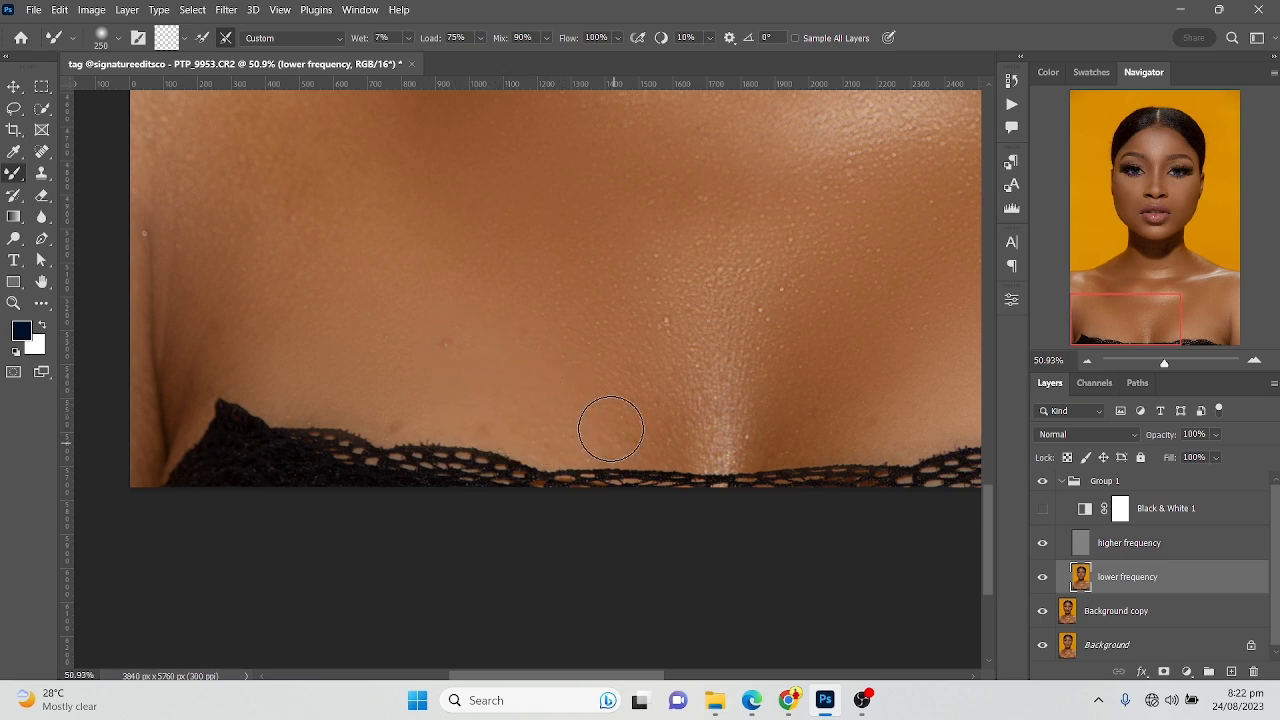
{"action": "left_click_drag", "start_coordinate": [584, 381], "coordinate": [594, 280]}
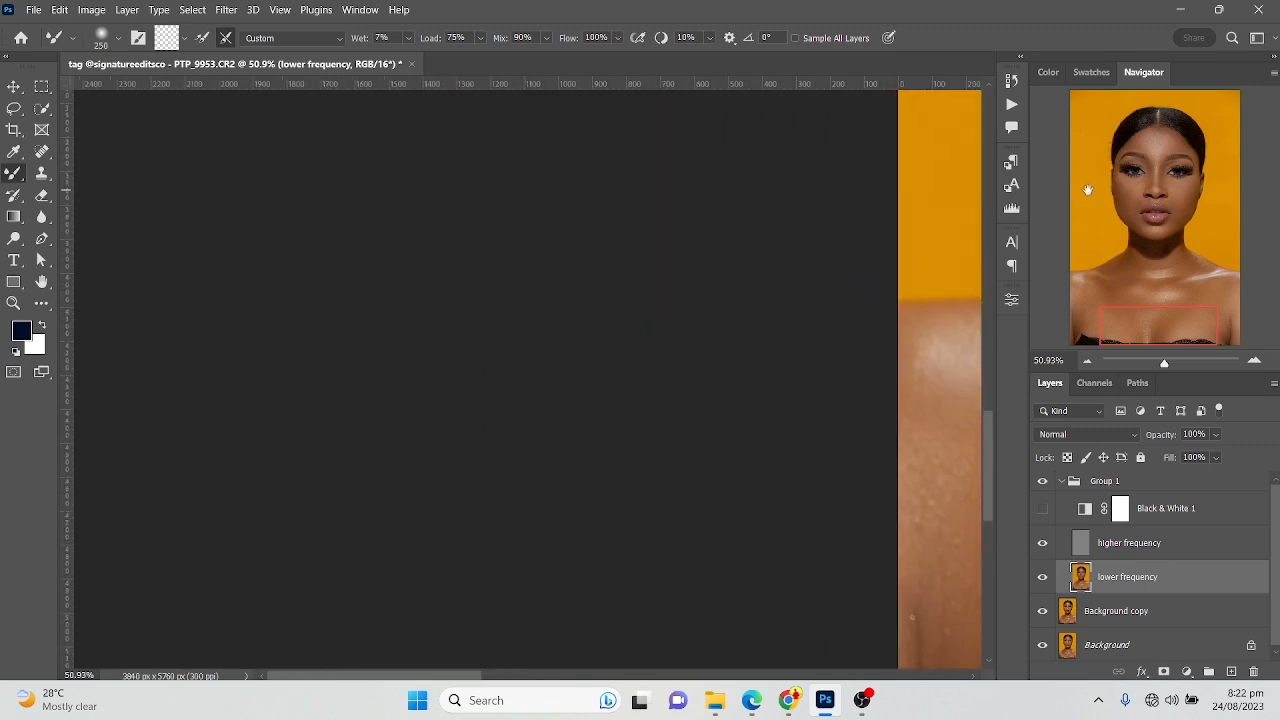
Compare the retouched face, neck and chest skin with Group 1 hidden and shown
{"action": "left_click", "coordinate": [1134, 187]}
{"action": "scroll", "coordinate": [491, 254], "scroll_direction": "down", "scroll_amount": 4}
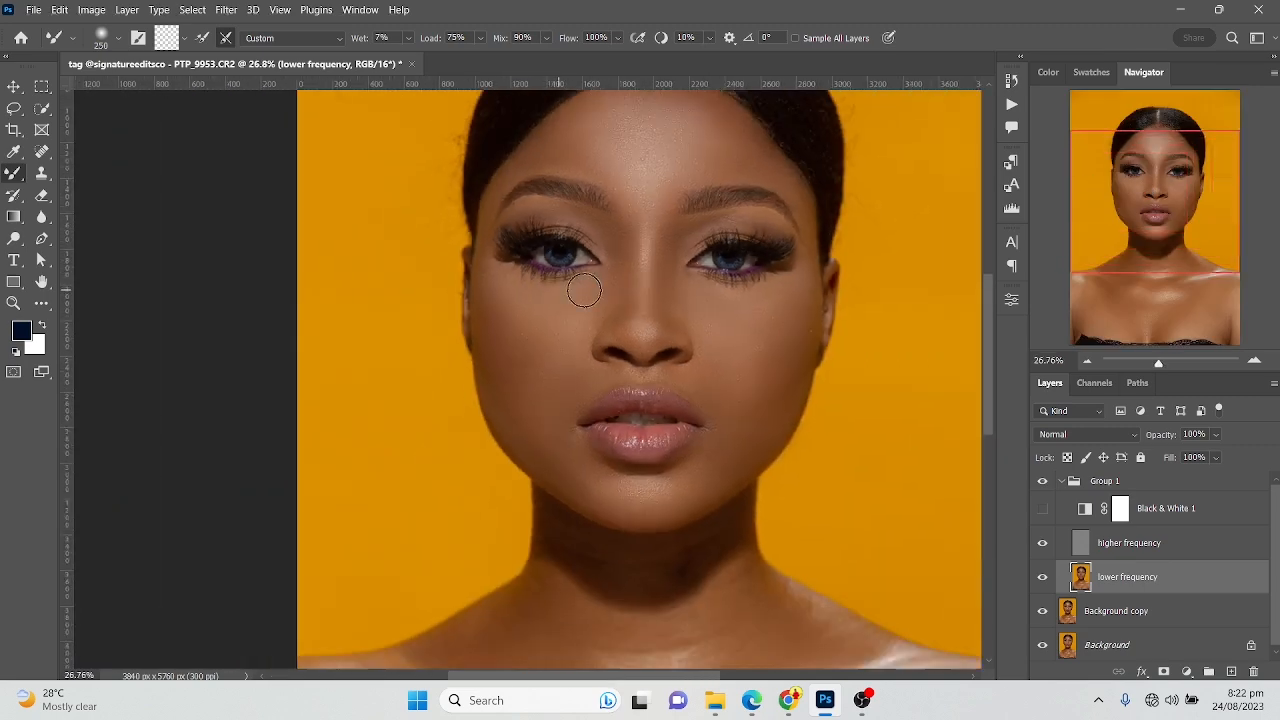
{"action": "scroll", "coordinate": [812, 316], "scroll_direction": "down", "scroll_amount": 3}
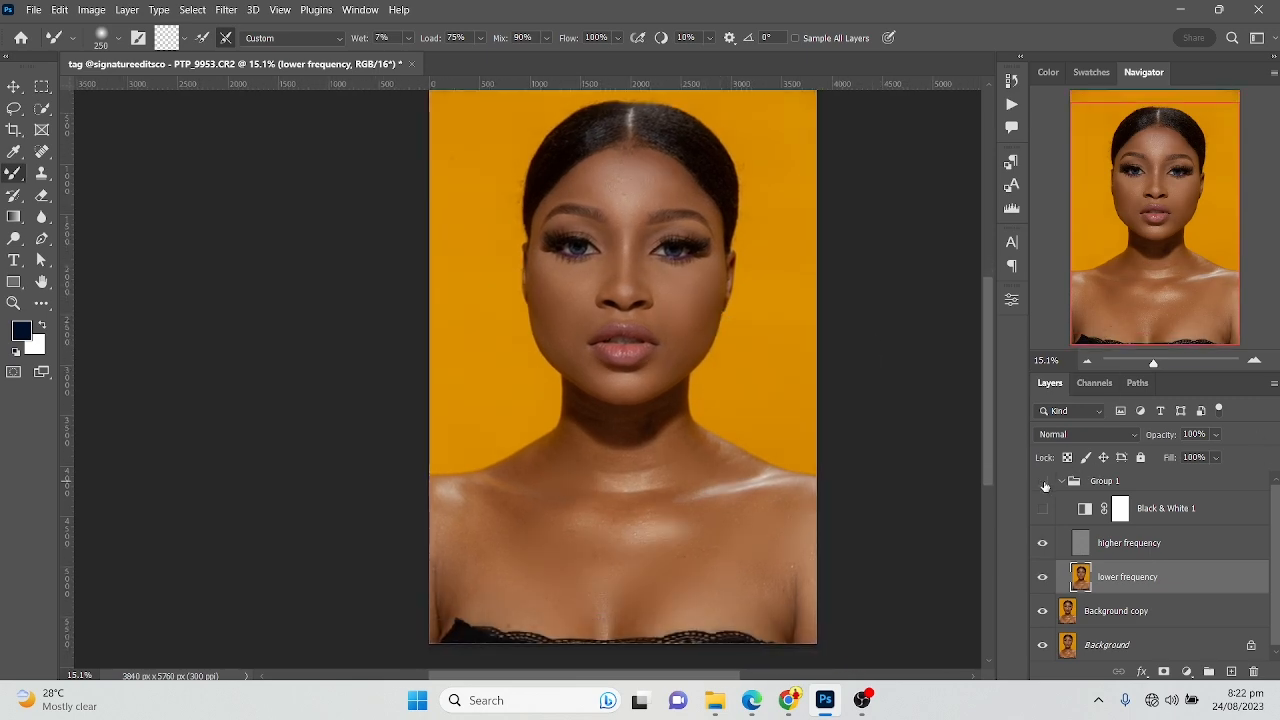
{"action": "left_click", "coordinate": [1045, 485]}
{"action": "left_click", "coordinate": [1043, 484]}
{"action": "left_click", "coordinate": [1044, 484]}
{"action": "left_click", "coordinate": [1044, 484]}
{"action": "left_click", "coordinate": [1043, 484]}
{"action": "left_click", "coordinate": [1044, 485]}
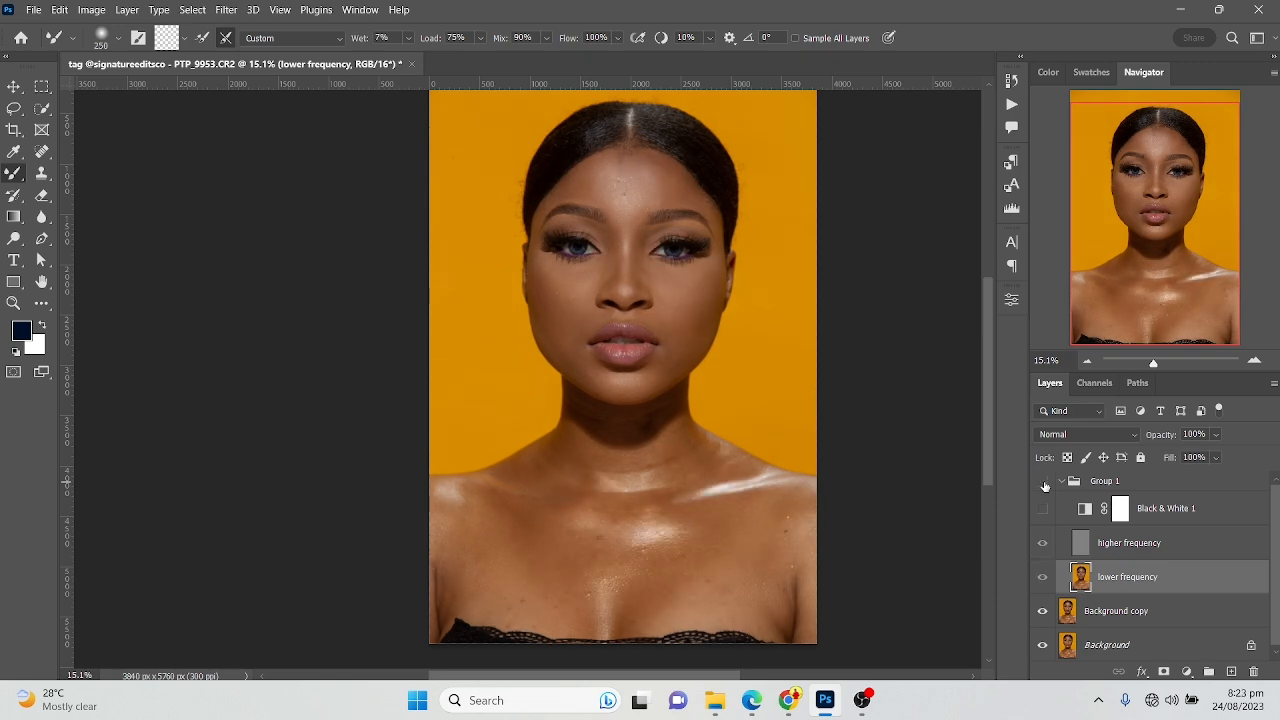
{"action": "left_click", "coordinate": [1044, 484]}
{"action": "left_click", "coordinate": [1044, 484]}
{"action": "left_click", "coordinate": [1044, 484]}
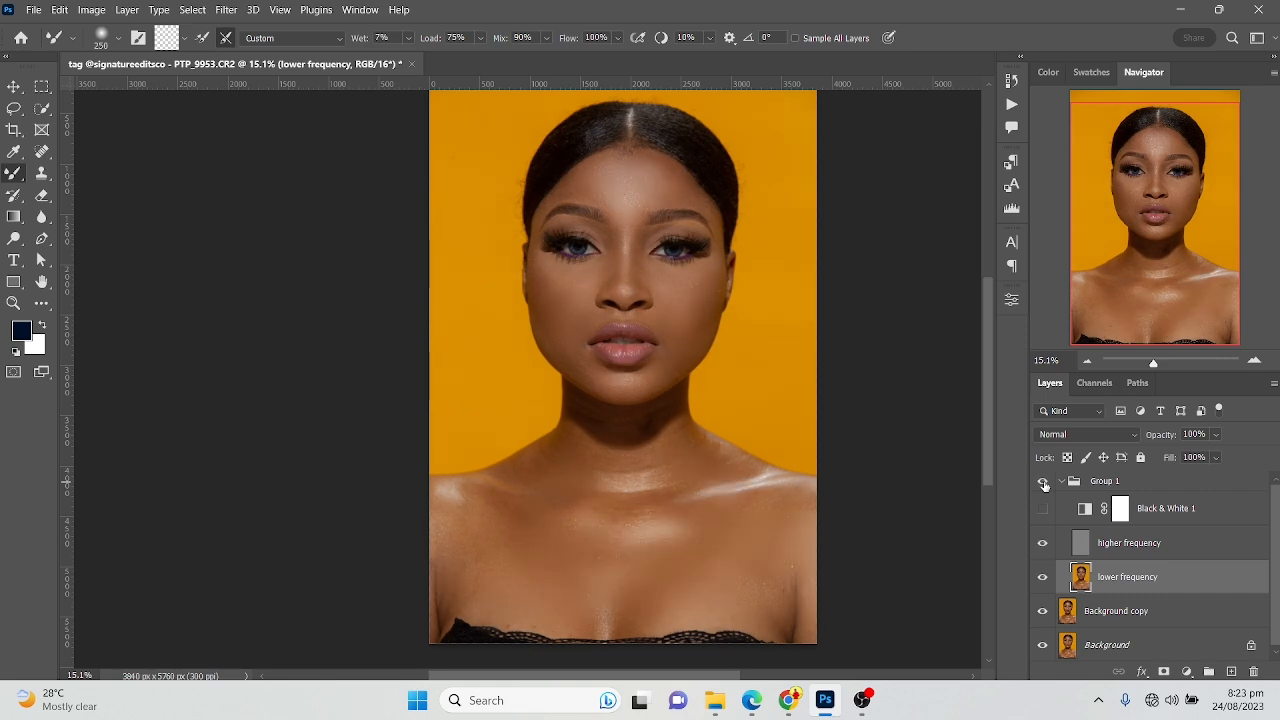
{"action": "left_click", "coordinate": [1044, 485]}
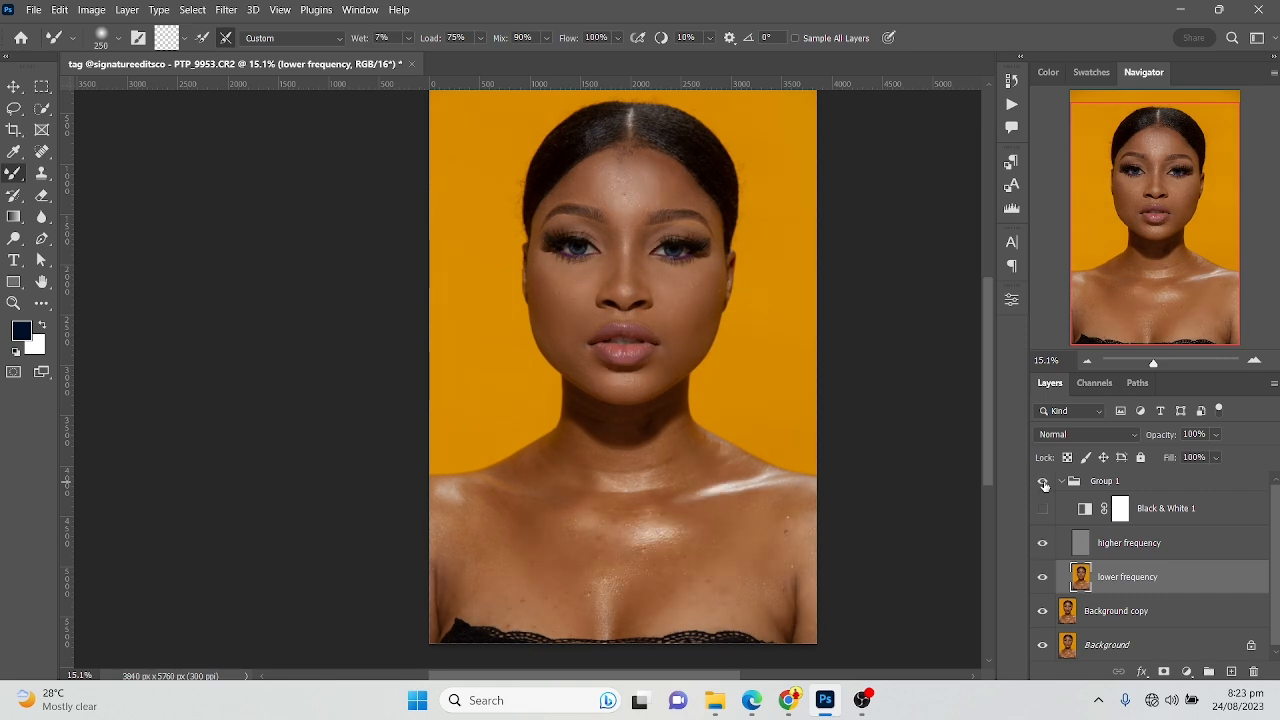
{"action": "left_click", "coordinate": [1044, 485]}
{"action": "left_click", "coordinate": [1044, 485]}
{"action": "left_click", "coordinate": [1044, 485]}
Collapse Group 1 and add a Hue/Saturation adjustment layer above it
{"action": "left_click", "coordinate": [1062, 482]}
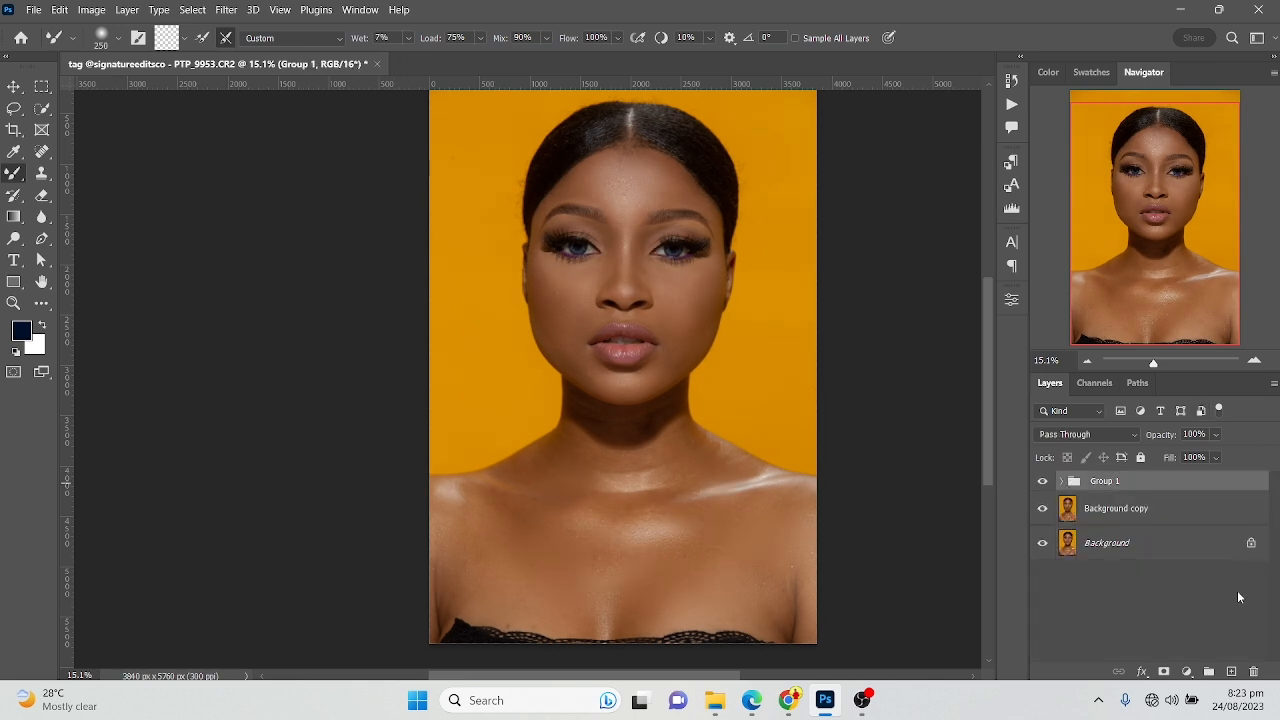
{"action": "left_click", "coordinate": [1188, 672]}
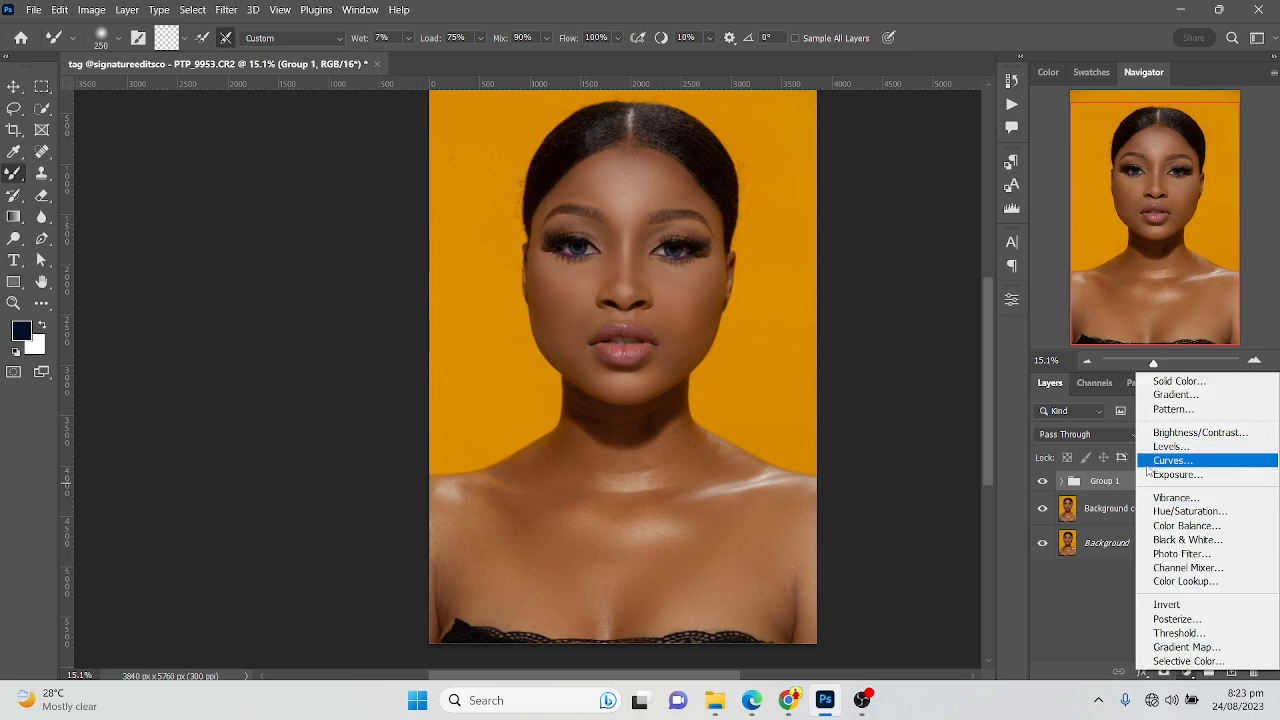
{"action": "left_click", "coordinate": [1162, 511]}
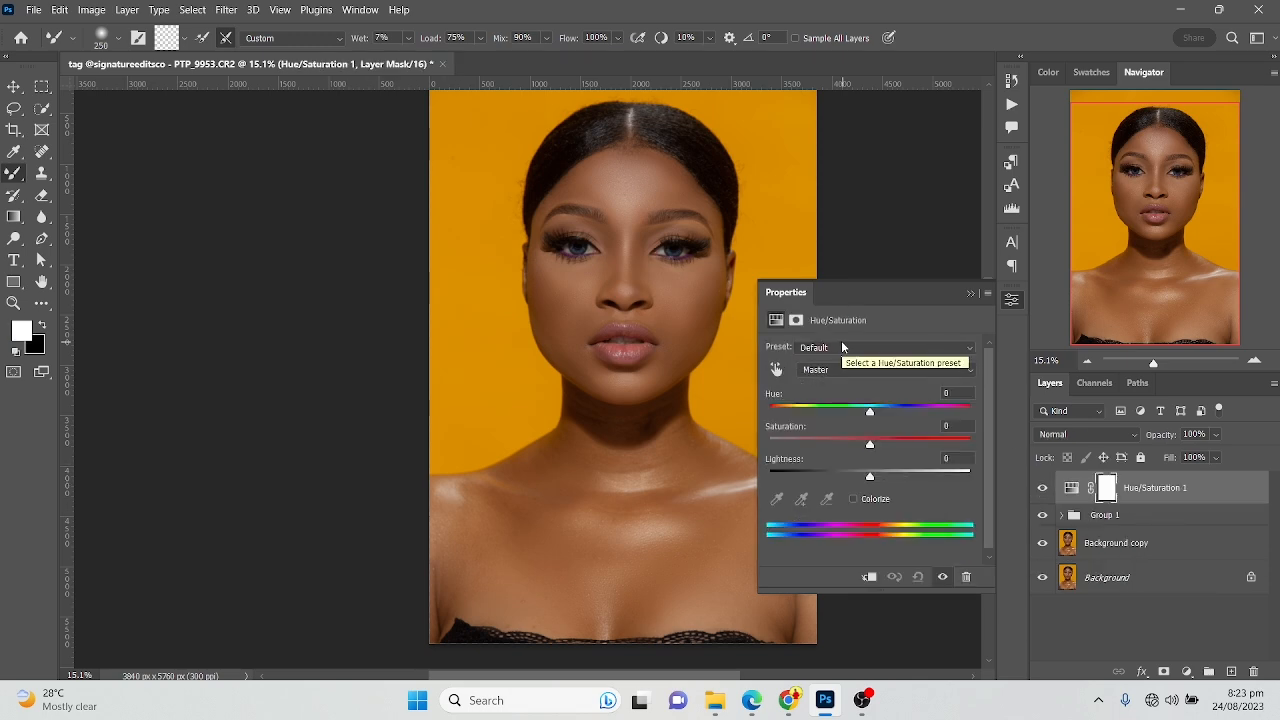
Sample the white of the eye on the image's right side for Hue/Saturation and set the Reds saturation to -100
{"action": "scroll", "coordinate": [687, 248], "scroll_direction": "up", "scroll_amount": 5}
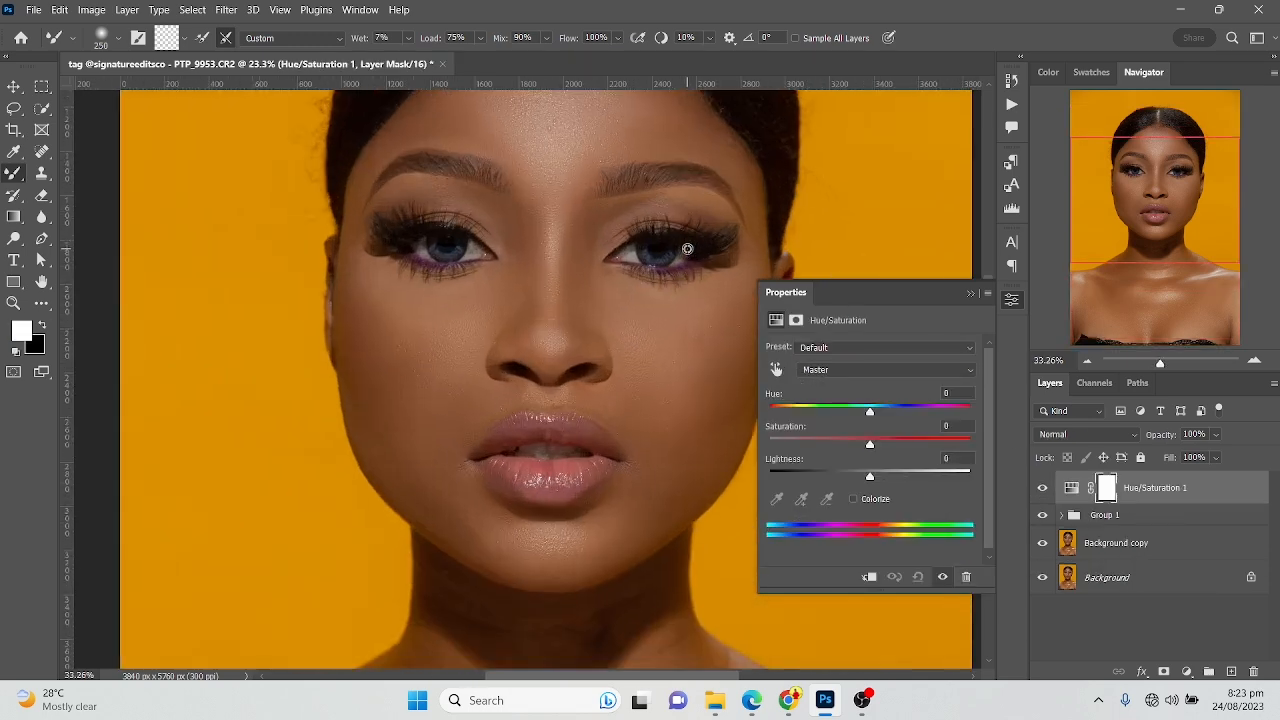
{"action": "scroll", "coordinate": [687, 248], "scroll_direction": "up", "scroll_amount": 2}
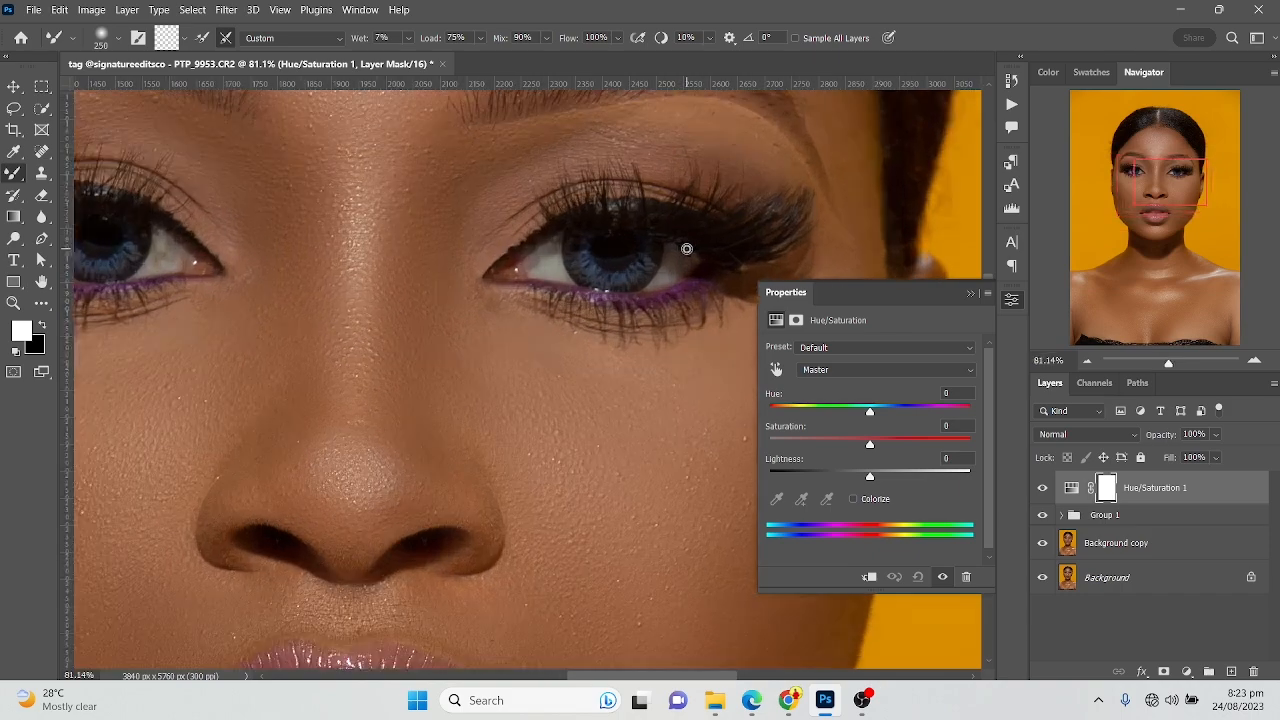
{"action": "scroll", "coordinate": [620, 251], "scroll_direction": "up", "scroll_amount": 3}
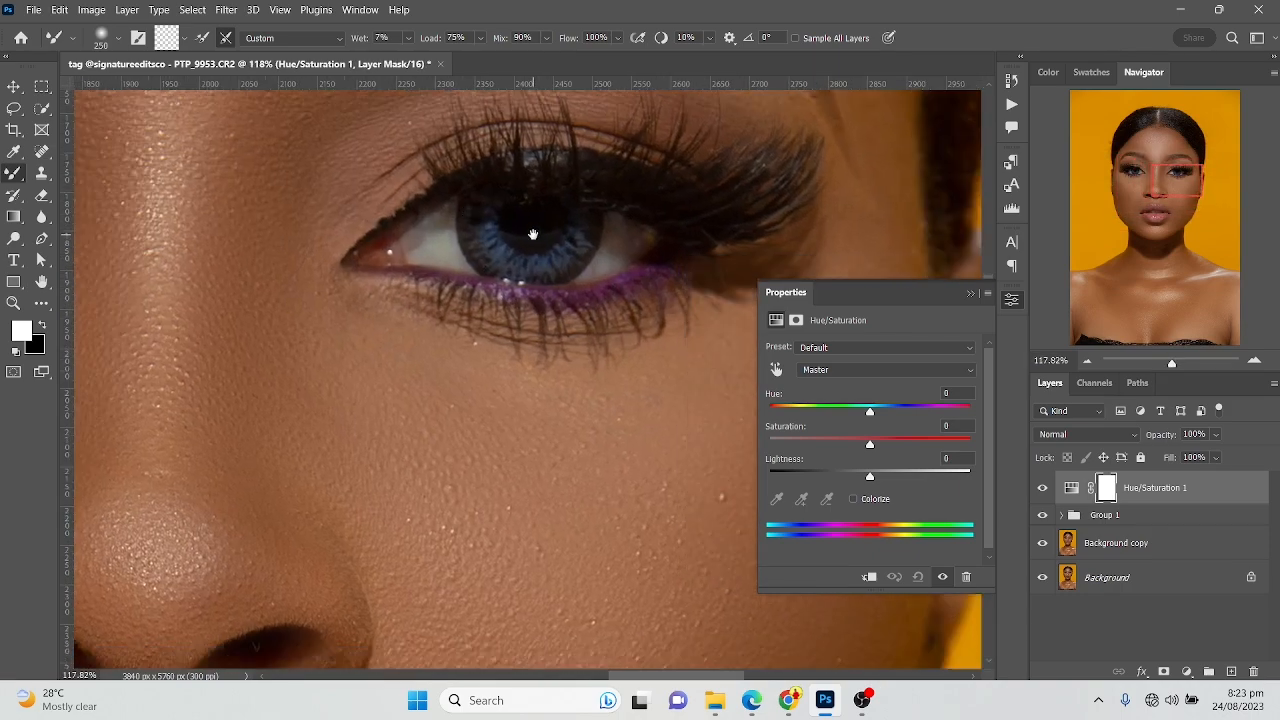
{"action": "scroll", "coordinate": [520, 232], "scroll_direction": "down", "scroll_amount": 2}
{"action": "key", "text": "bracketleft"}
{"action": "key", "text": "bracketleft"}
{"action": "key", "text": "bracketleft"}
{"action": "key", "text": "bracketleft"}
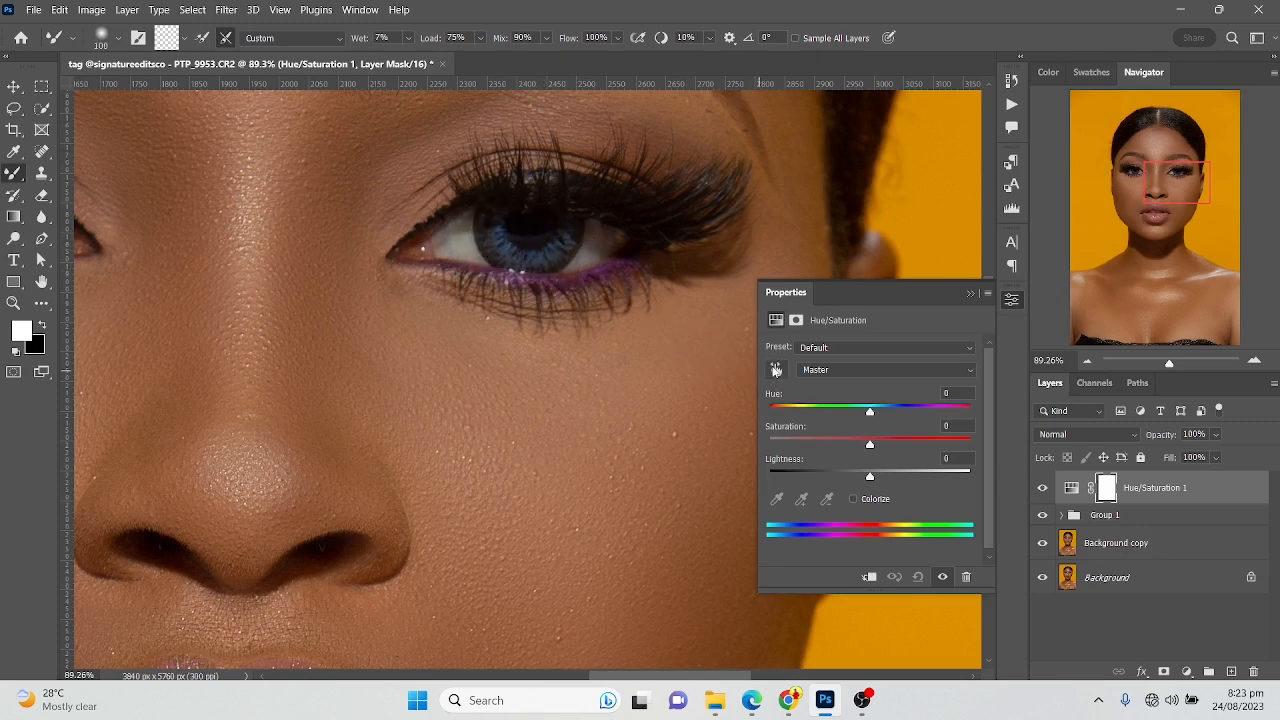
{"action": "left_click", "coordinate": [776, 370]}
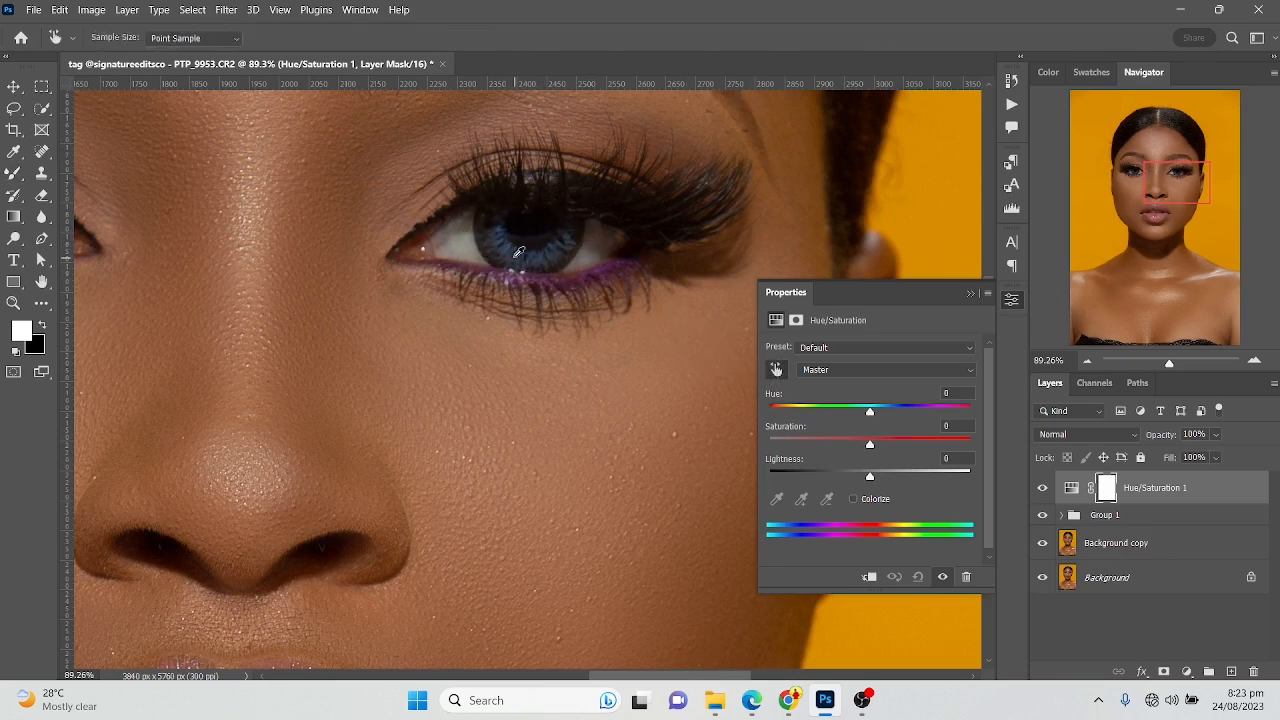
{"action": "left_click_drag", "start_coordinate": [468, 218], "coordinate": [460, 228]}
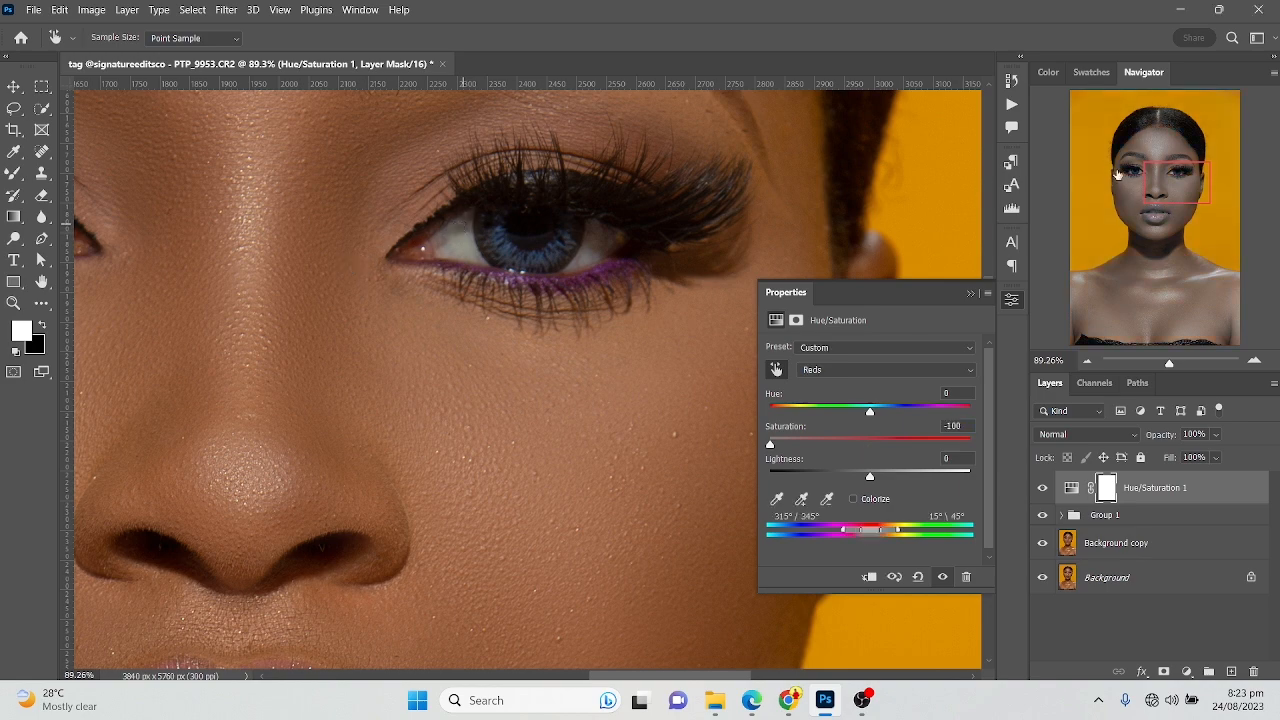
Shift the adjusted colour range to yellows, 16°/45° to 75°\105°, and invert the Hue/Saturation mask to black
{"action": "scroll", "coordinate": [678, 207], "scroll_direction": "down", "scroll_amount": 2}
{"action": "scroll", "coordinate": [678, 207], "scroll_direction": "down", "scroll_amount": 2}
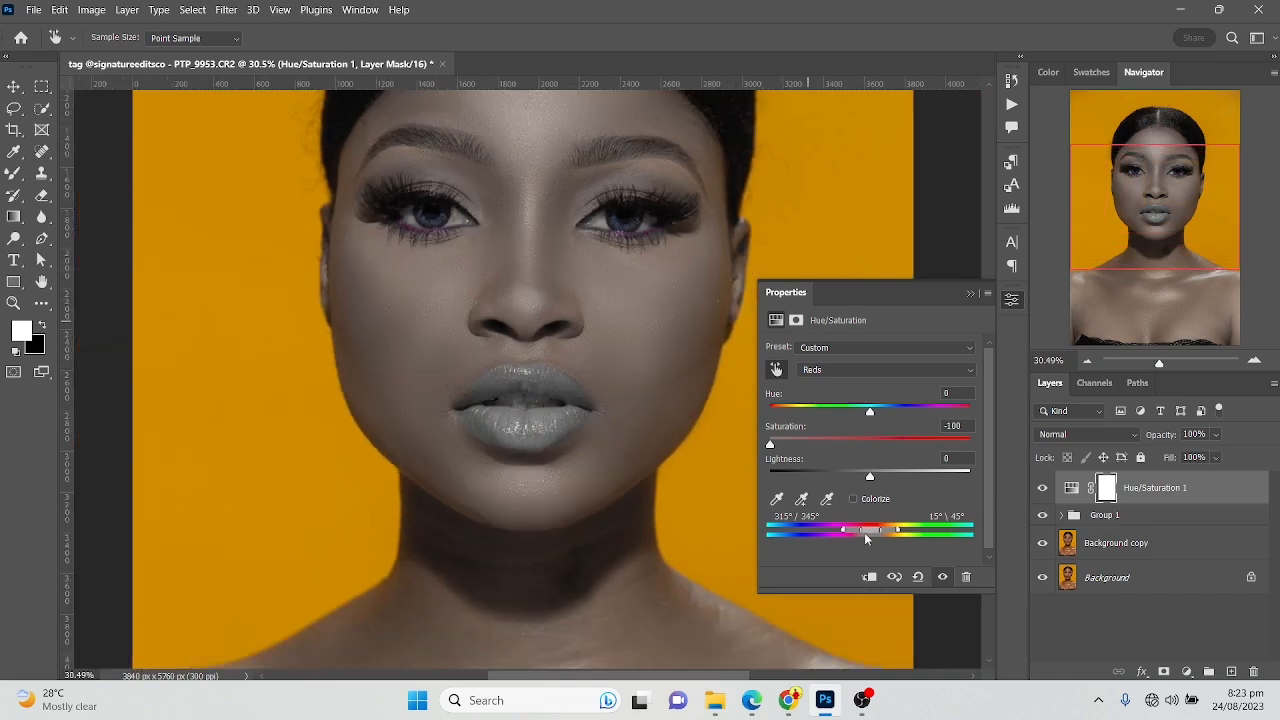
{"action": "mouse_move", "coordinate": [880, 535]}
{"action": "left_mouse_down"}
{"action": "mouse_move", "coordinate": [908, 537]}
{"action": "mouse_move", "coordinate": [898, 540]}
{"action": "left_mouse_up"}
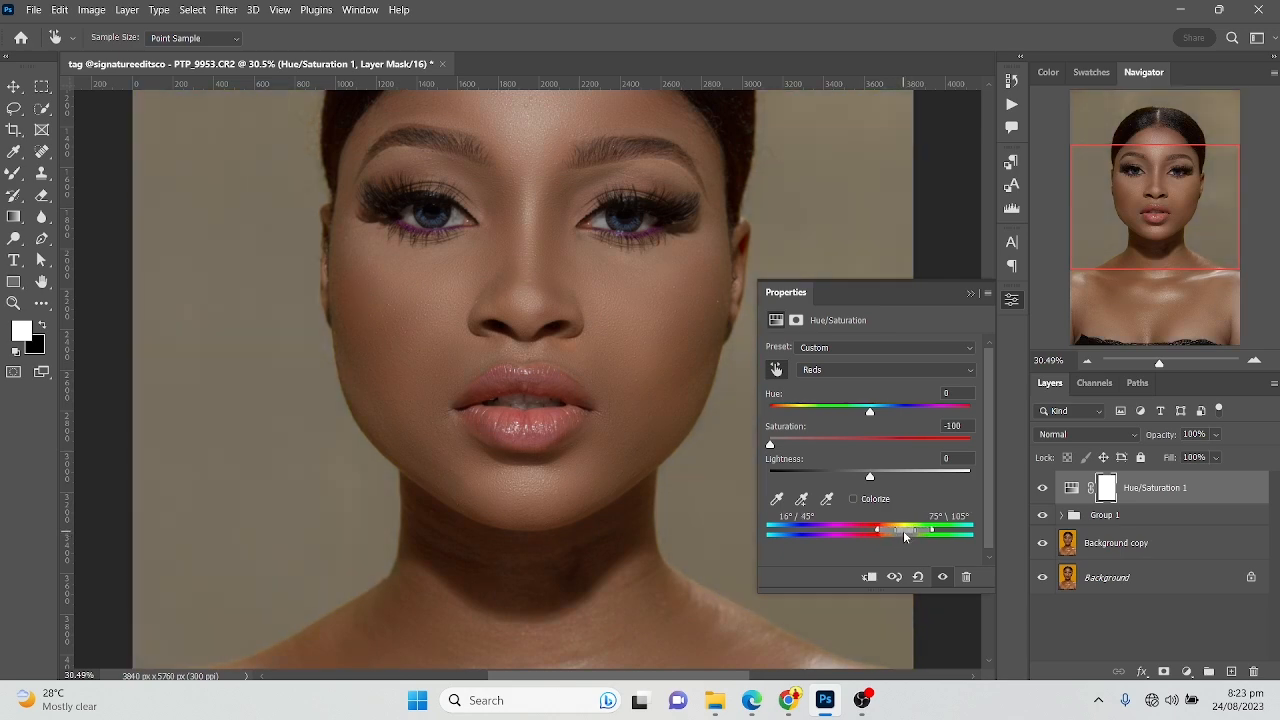
{"action": "mouse_move", "coordinate": [896, 535]}
{"action": "left_mouse_down"}
{"action": "mouse_move", "coordinate": [871, 552]}
{"action": "mouse_move", "coordinate": [910, 552]}
{"action": "mouse_move", "coordinate": [903, 540]}
{"action": "left_mouse_up"}
{"action": "left_click", "coordinate": [970, 295]}
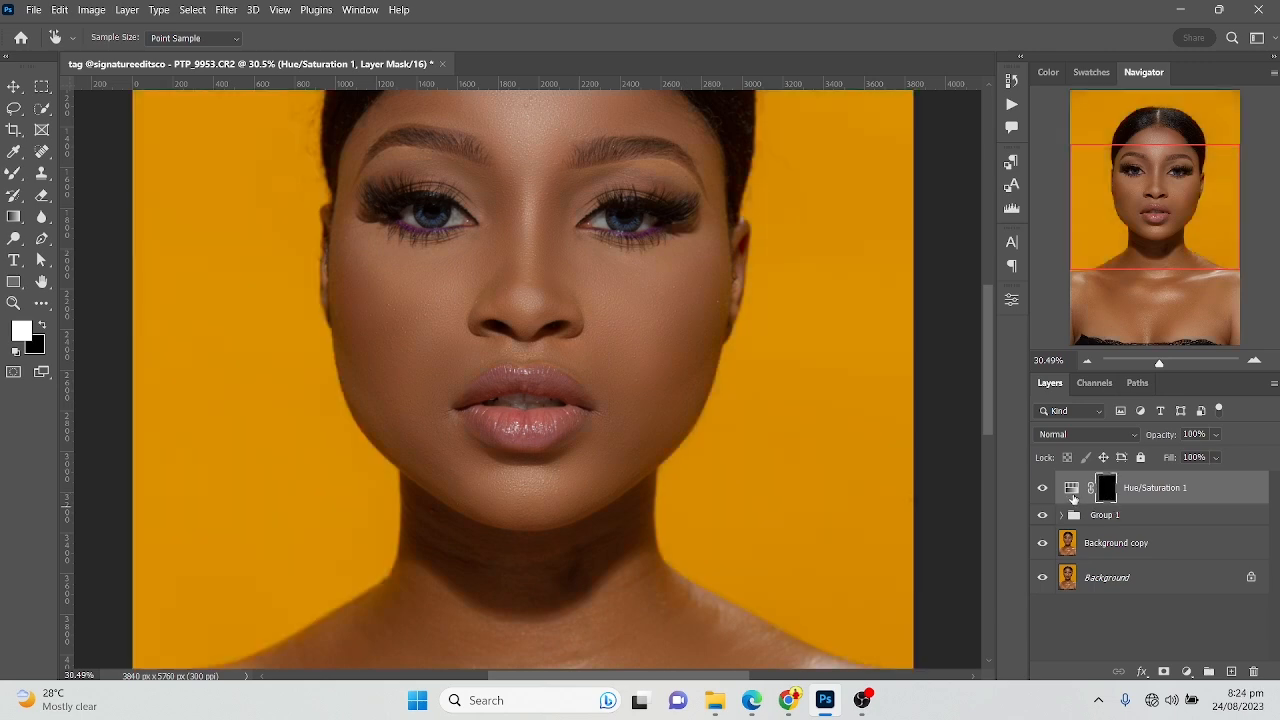
Paint white on the Hue/Saturation mask with the Brush at 45 px over the eye white on the image's right side
{"action": "left_click", "coordinate": [17, 176]}
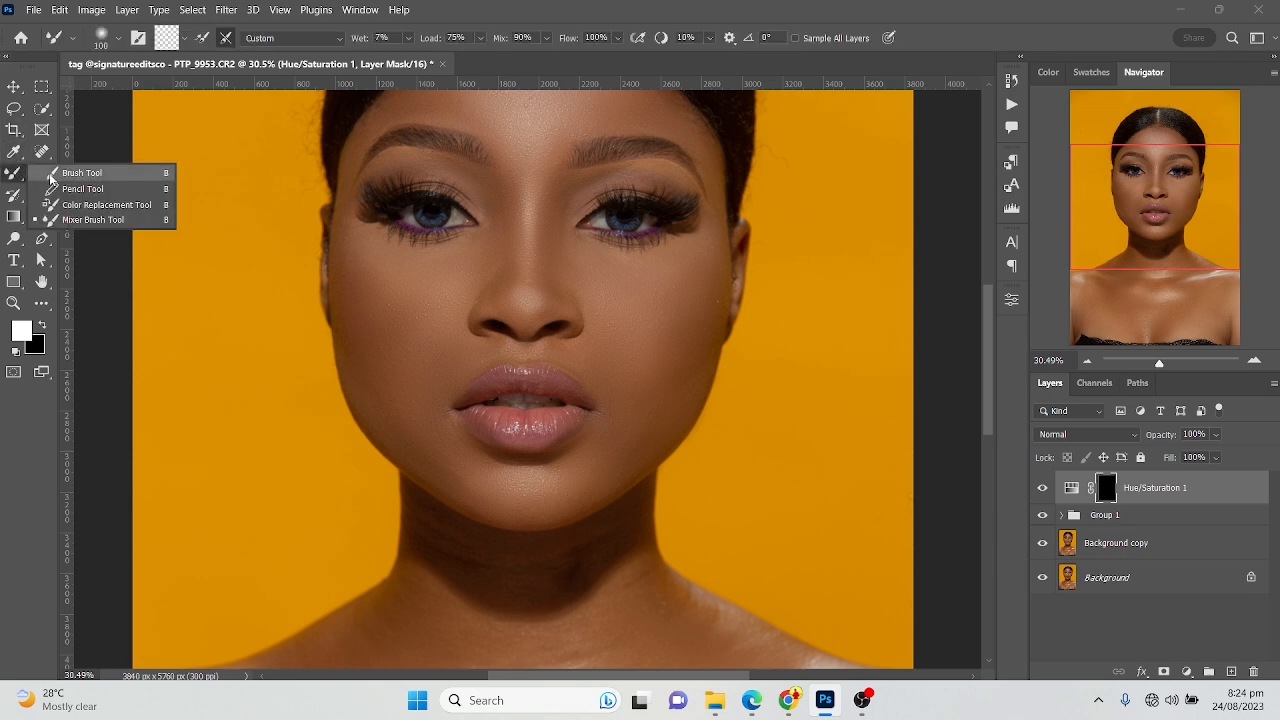
{"action": "left_click", "coordinate": [80, 173]}
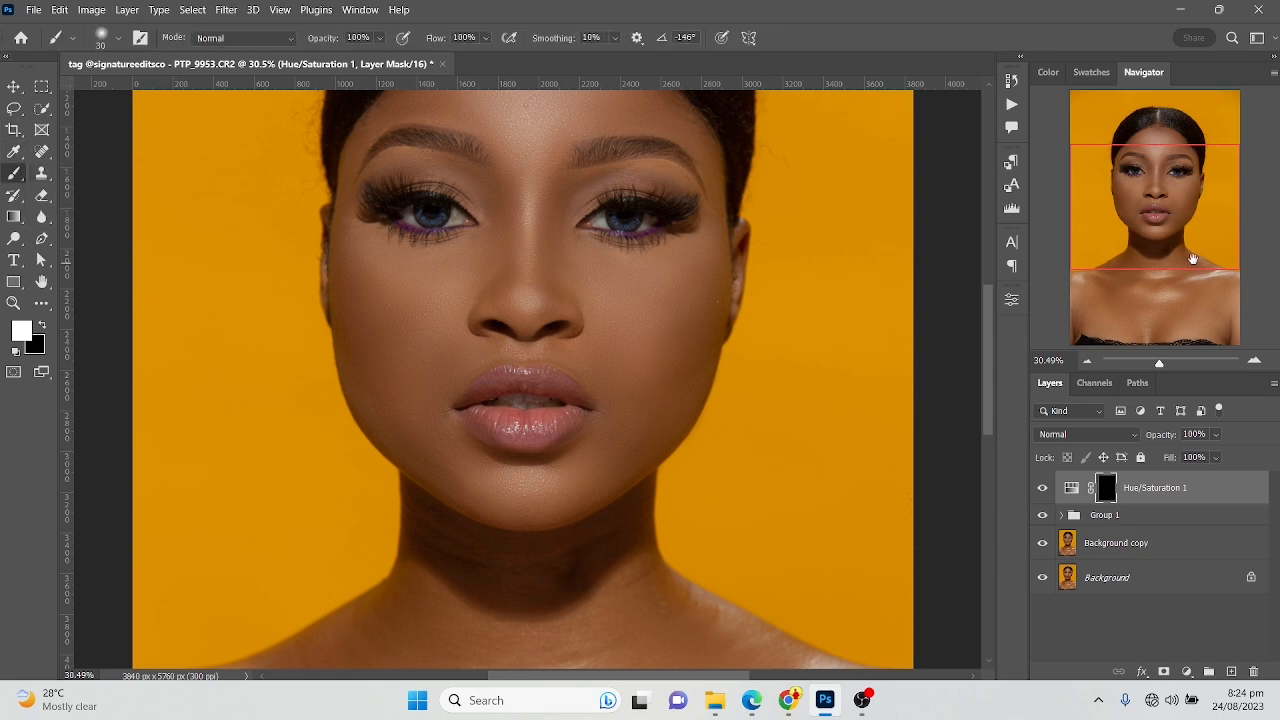
{"action": "left_click", "coordinate": [1173, 365]}
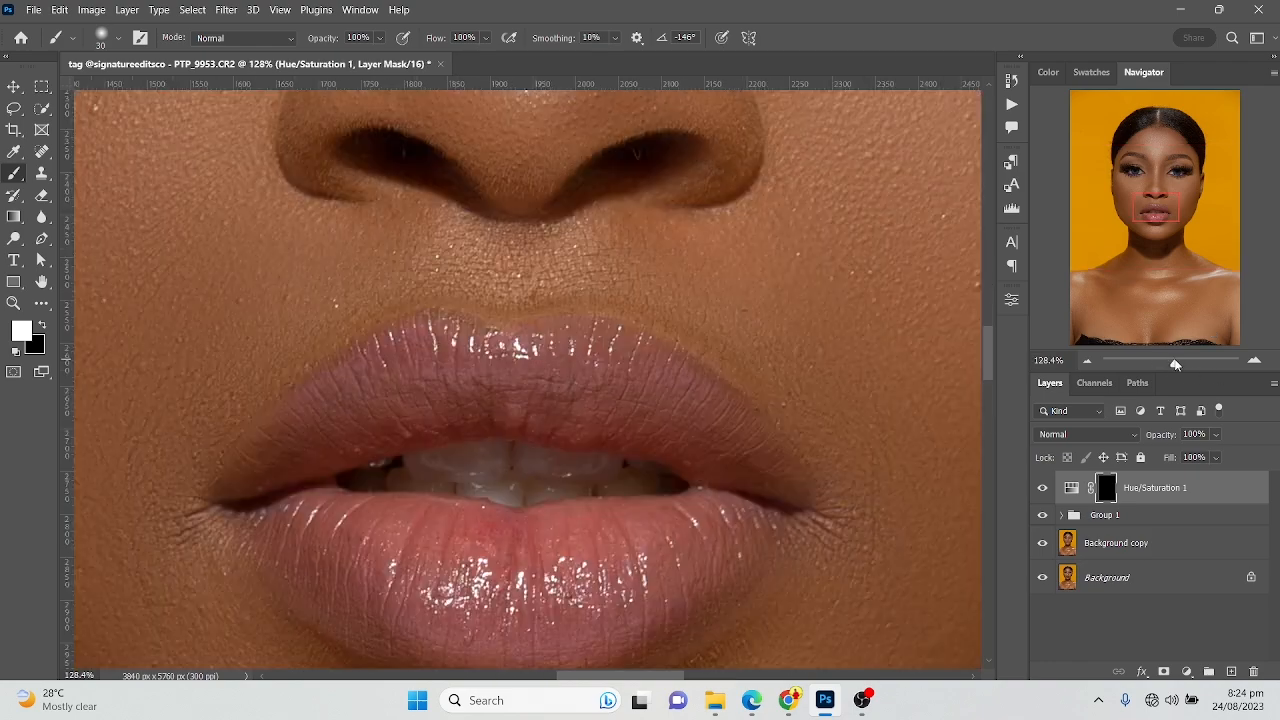
{"action": "left_click", "coordinate": [1176, 172]}
{"action": "left_click_drag", "start_coordinate": [515, 410], "coordinate": [426, 222]}
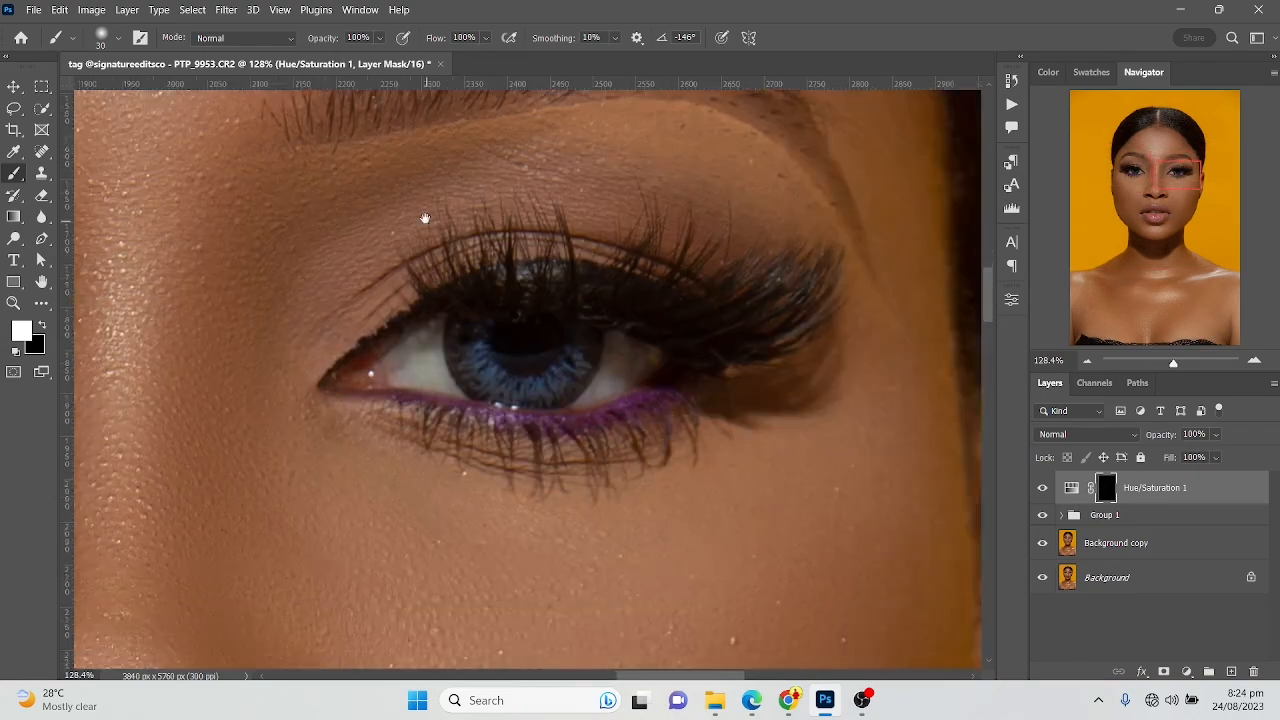
{"action": "scroll", "coordinate": [440, 323], "scroll_direction": "up", "scroll_amount": 3}
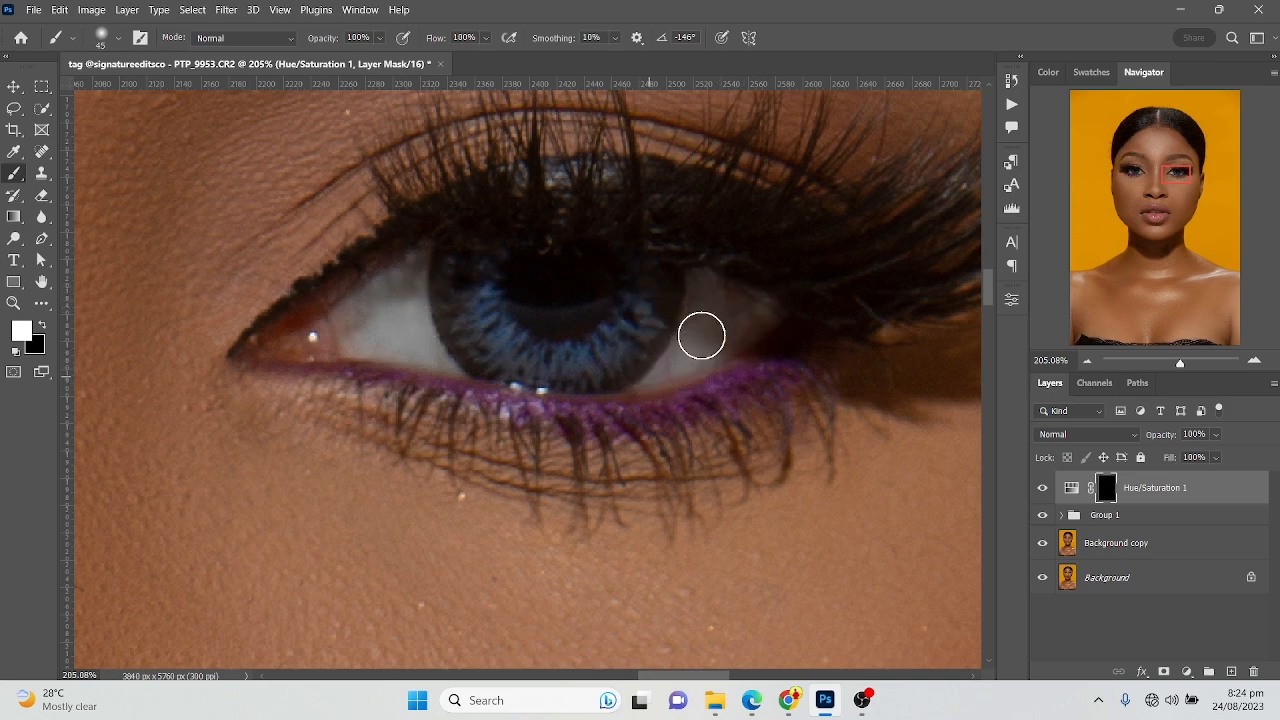
Remove the yellow tint from the eye white on the image's left side by painting white on the mask at 45 px
{"action": "left_click", "coordinate": [1133, 174]}
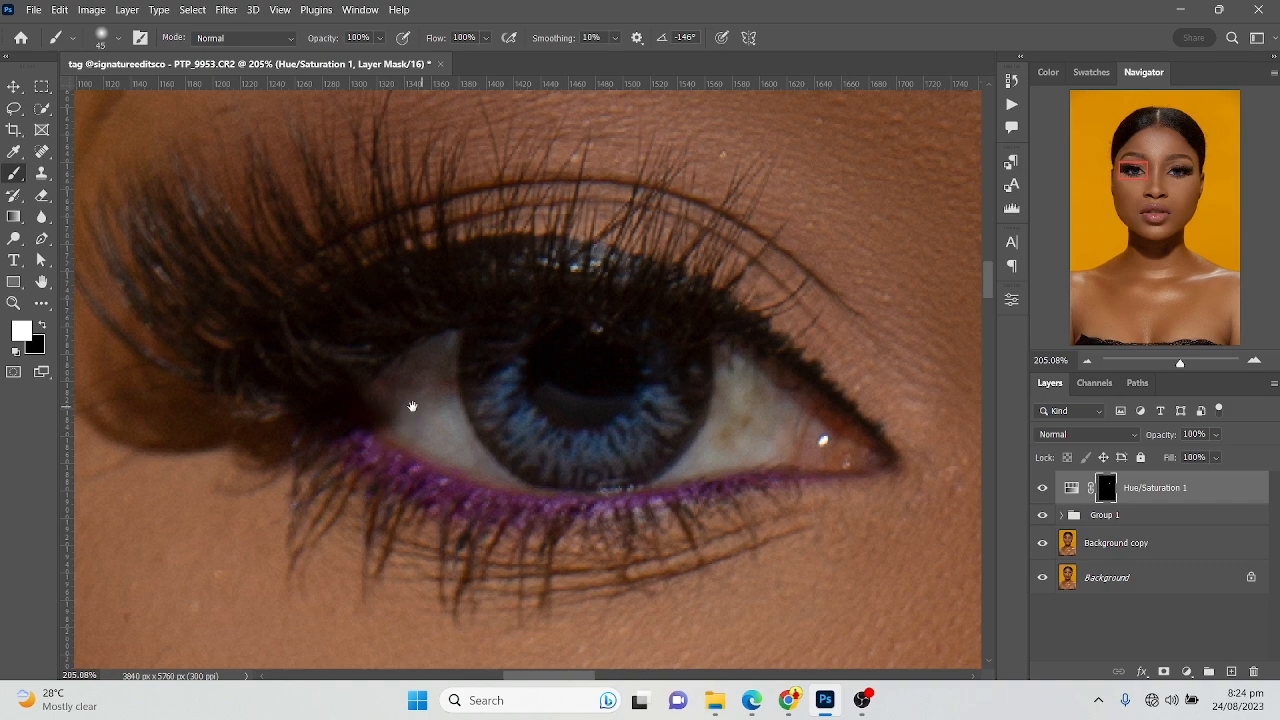
{"action": "left_click_drag", "start_coordinate": [419, 406], "coordinate": [331, 337]}
{"action": "left_click_drag", "start_coordinate": [634, 274], "coordinate": [754, 382]}
{"action": "left_click_drag", "start_coordinate": [520, 344], "coordinate": [358, 203]}
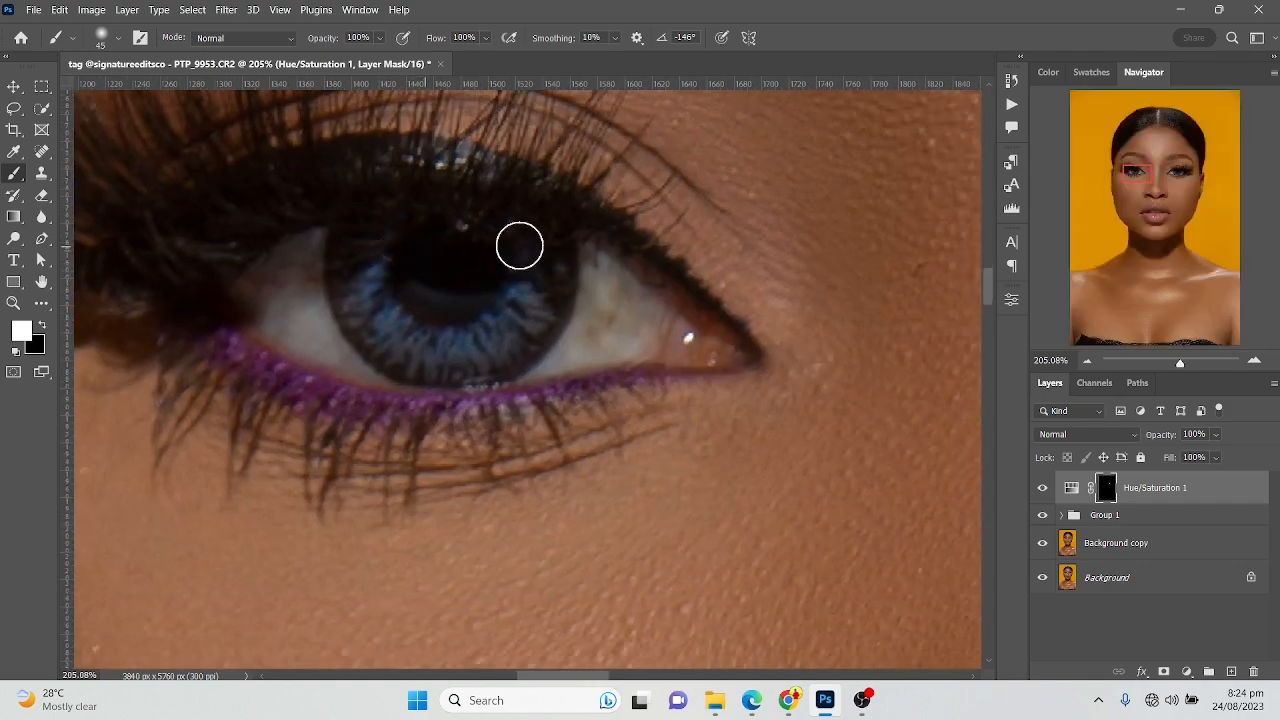
{"action": "left_click_drag", "start_coordinate": [593, 310], "coordinate": [630, 265]}
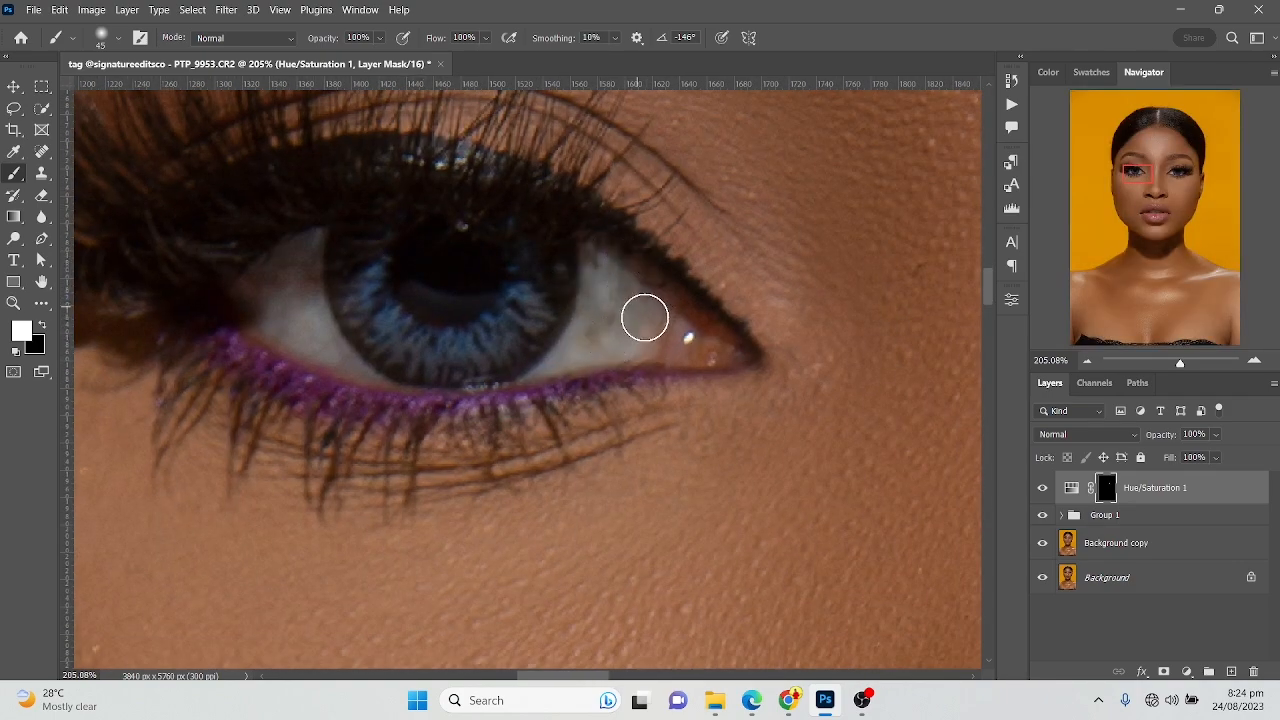
{"action": "left_click_drag", "start_coordinate": [597, 321], "coordinate": [618, 261]}
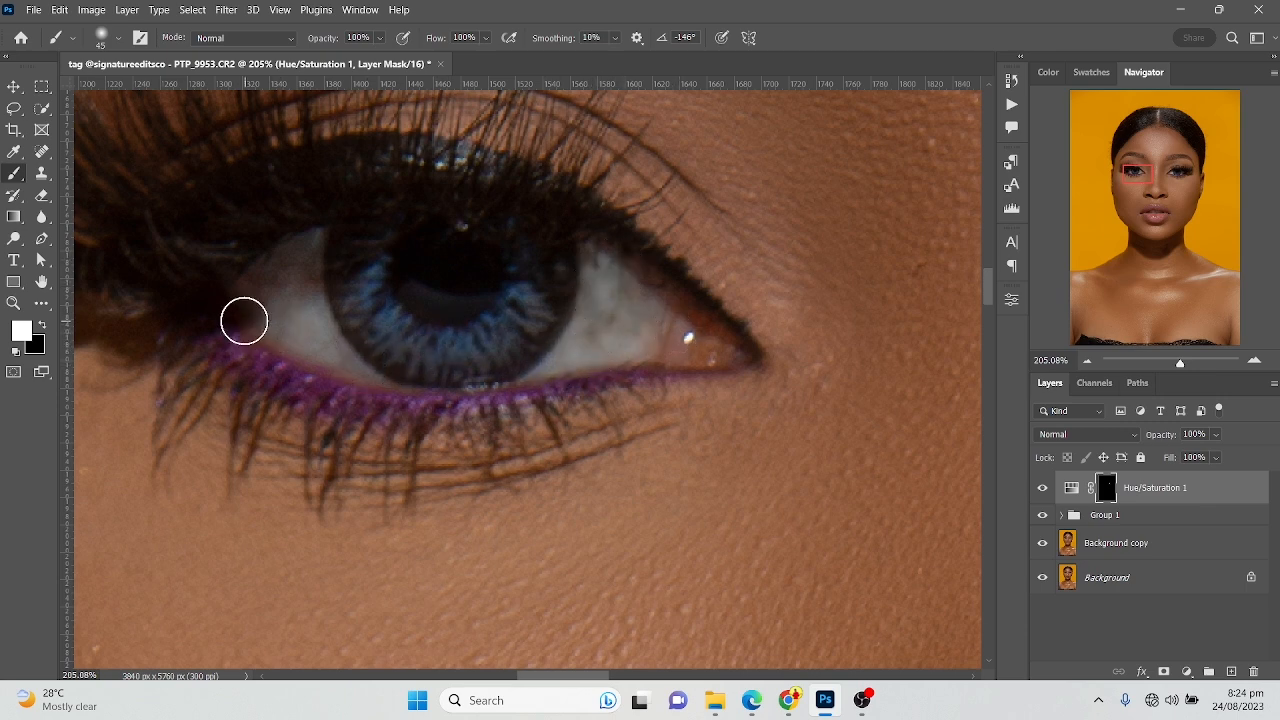
{"action": "mouse_move", "coordinate": [592, 301]}
{"action": "left_mouse_down"}
{"action": "mouse_move", "coordinate": [624, 307]}
{"action": "mouse_move", "coordinate": [626, 294]}
{"action": "mouse_move", "coordinate": [650, 316]}
{"action": "left_mouse_up"}
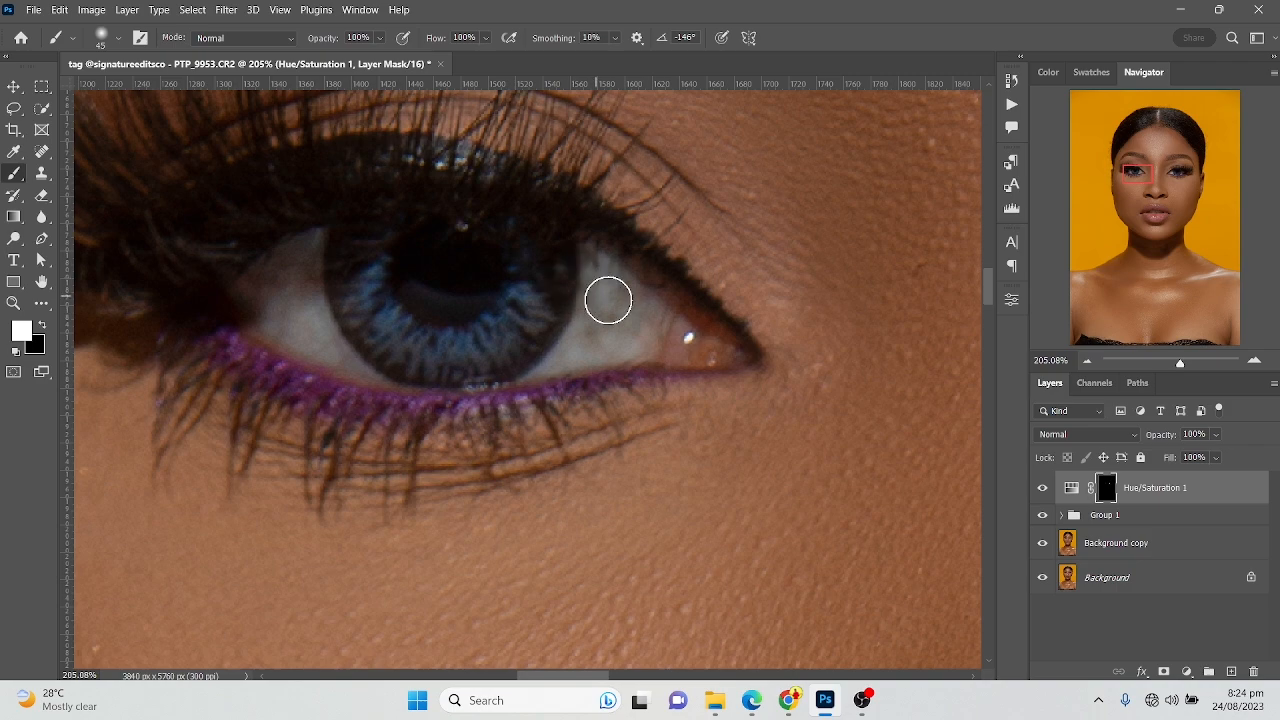
Examine the teeth up close and compare the face with the Hue/Saturation layer hidden and shown
{"action": "scroll", "coordinate": [594, 291], "scroll_direction": "down", "scroll_amount": 3}
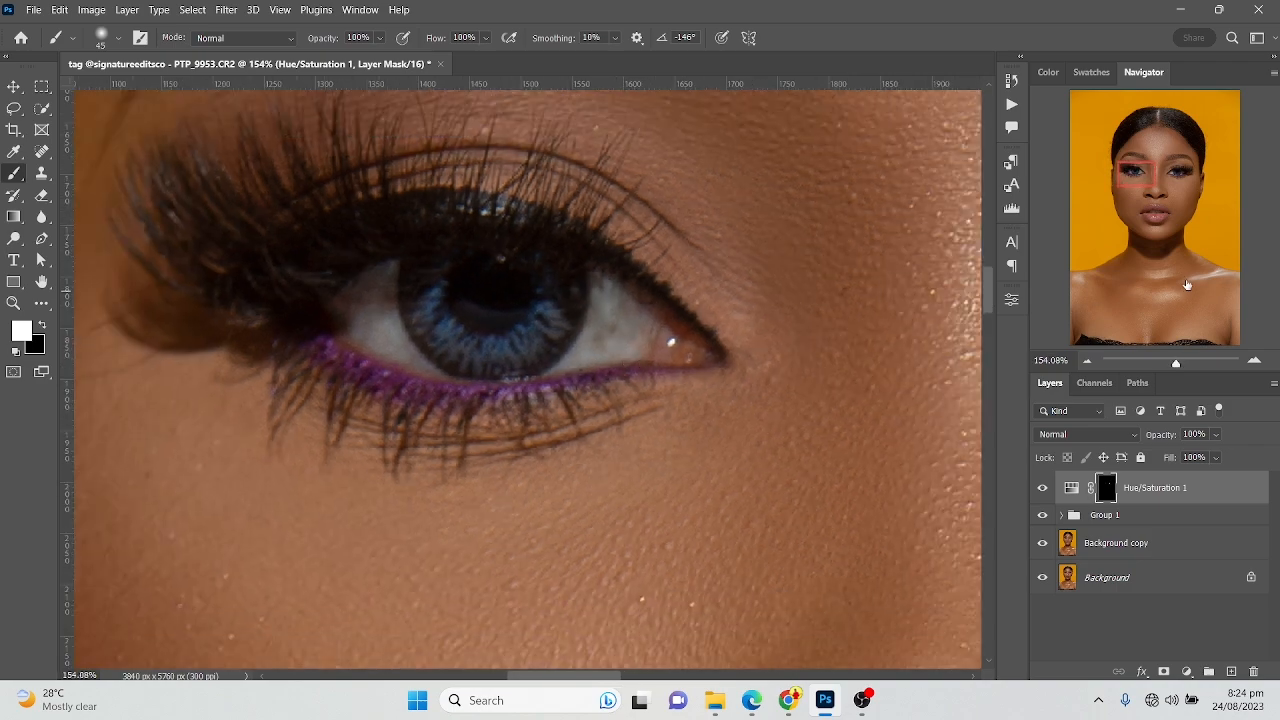
{"action": "left_click", "coordinate": [1160, 226]}
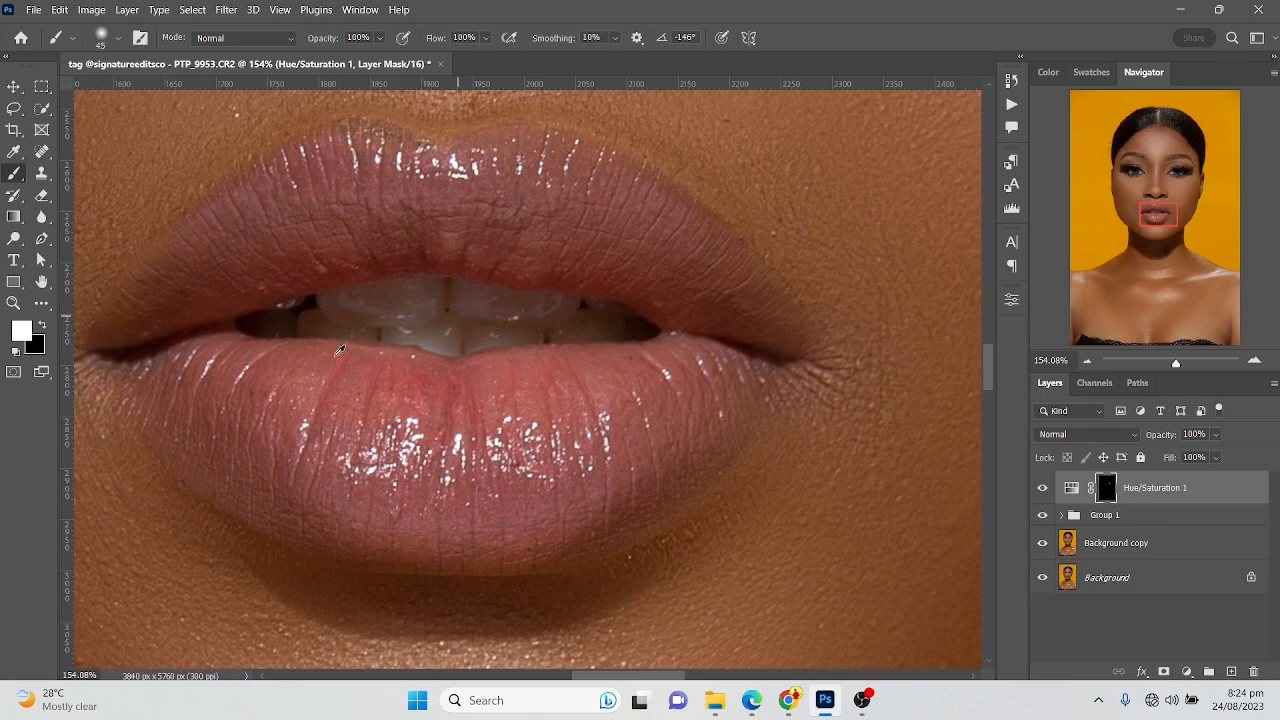
{"action": "scroll", "coordinate": [335, 352], "scroll_direction": "up", "scroll_amount": 2}
{"action": "scroll", "coordinate": [335, 352], "scroll_direction": "up", "scroll_amount": 1}
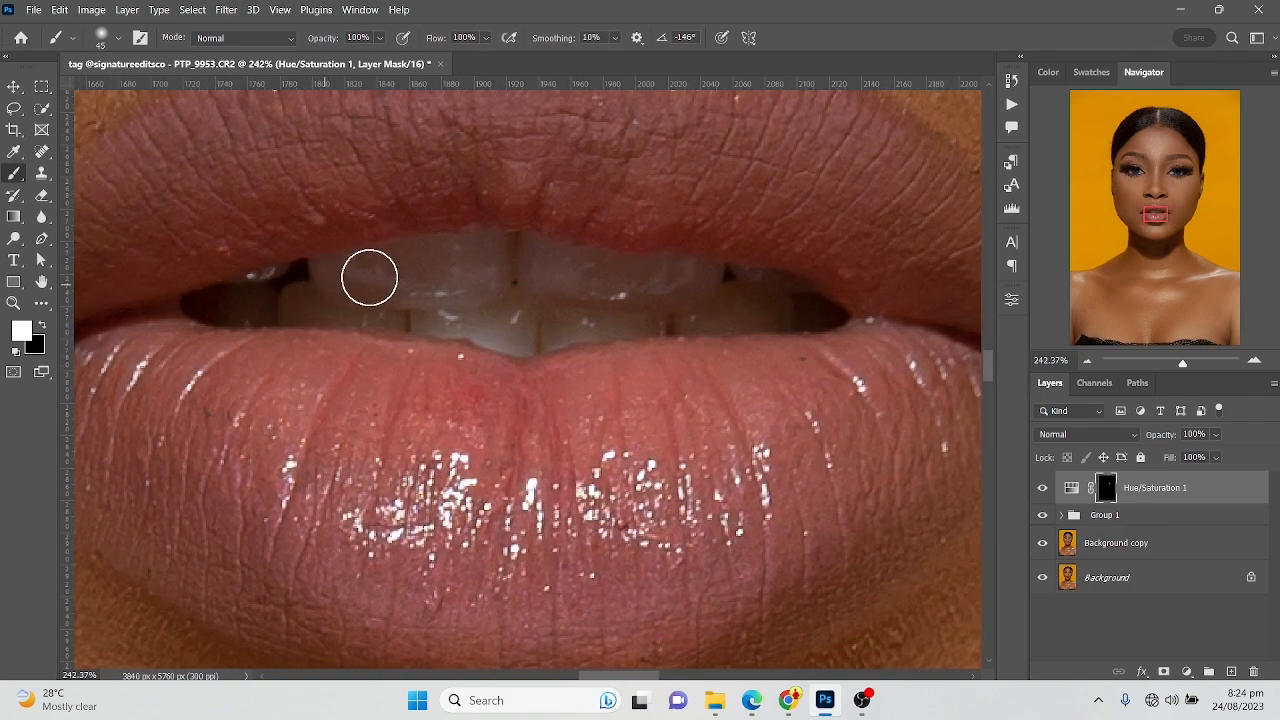
{"action": "scroll", "coordinate": [643, 283], "scroll_direction": "down", "scroll_amount": 10}
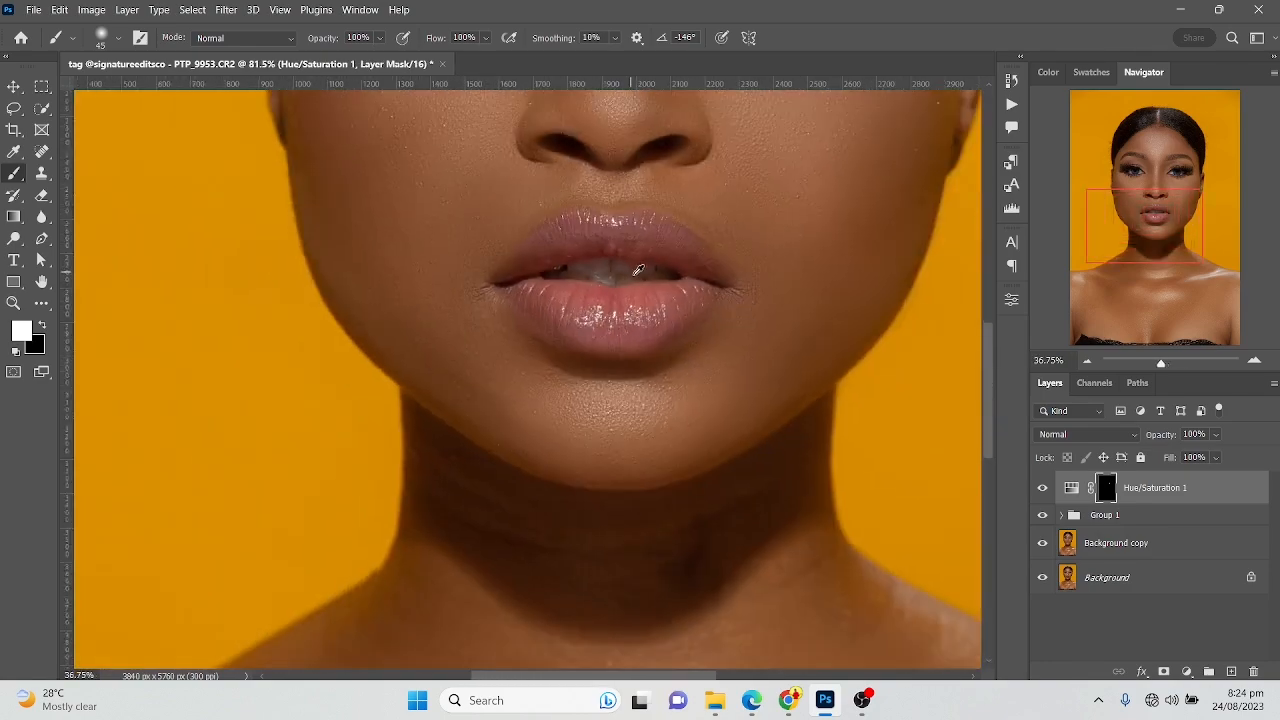
{"action": "scroll", "coordinate": [686, 237], "scroll_direction": "down", "scroll_amount": 2}
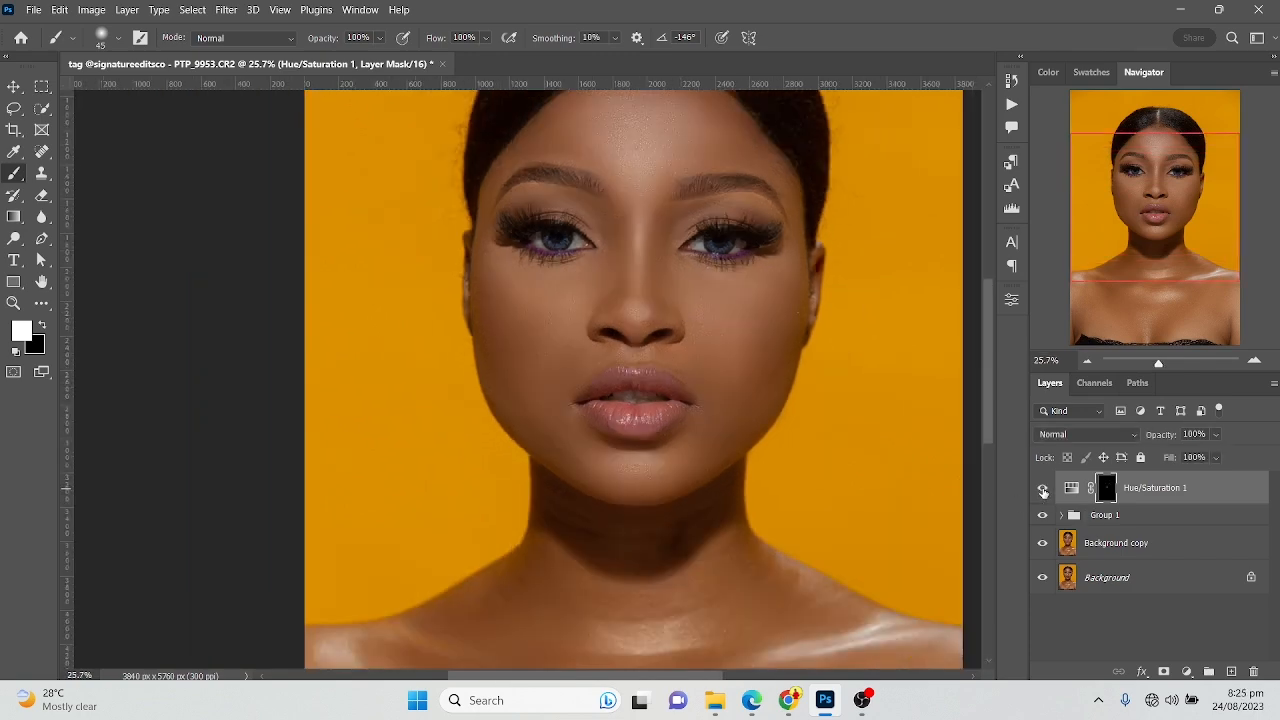
{"action": "left_click", "coordinate": [1043, 489]}
{"action": "left_click", "coordinate": [1043, 489]}
{"action": "left_click", "coordinate": [1043, 489]}
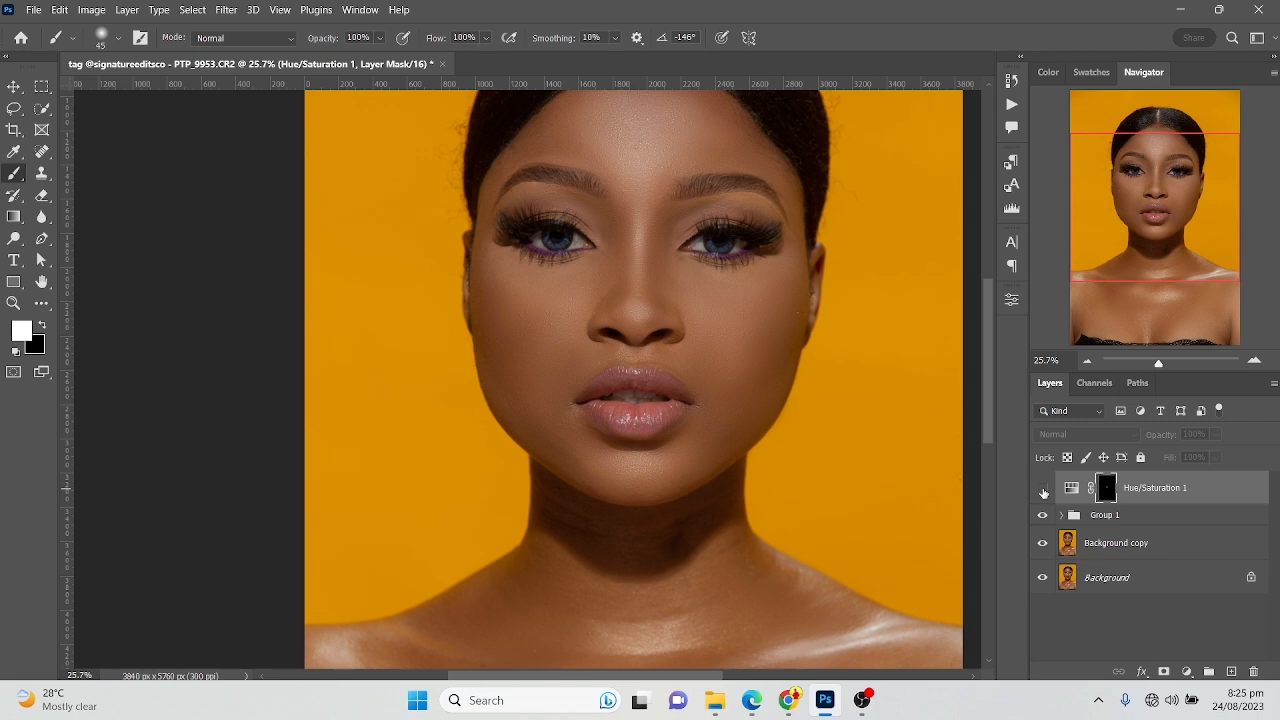
{"action": "left_click", "coordinate": [1043, 489]}
{"action": "scroll", "coordinate": [580, 420], "scroll_direction": "down", "scroll_amount": 1}
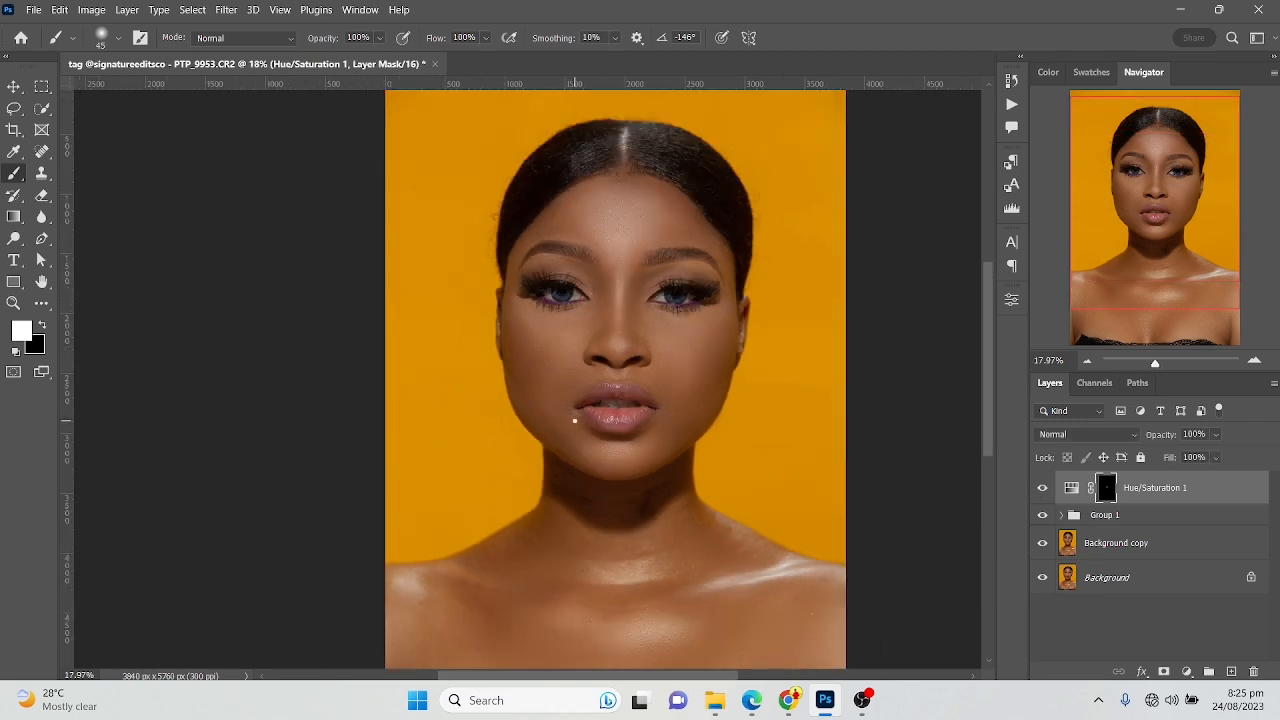
{"action": "scroll", "coordinate": [575, 421], "scroll_direction": "up", "scroll_amount": 1}
{"action": "scroll", "coordinate": [572, 423], "scroll_direction": "down", "scroll_amount": 2}
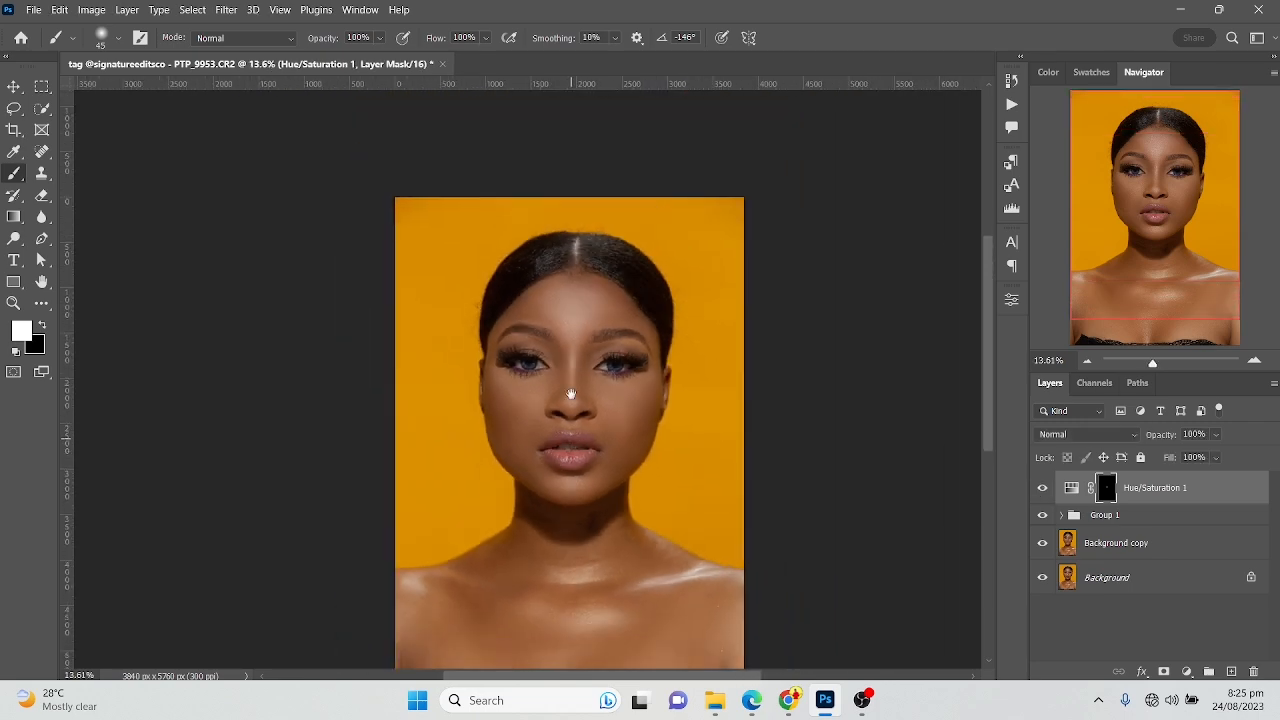
Stamp all visible layers into a new merged layer above the Hue/Saturation layer
{"action": "left_click_drag", "start_coordinate": [570, 424], "coordinate": [570, 383]}
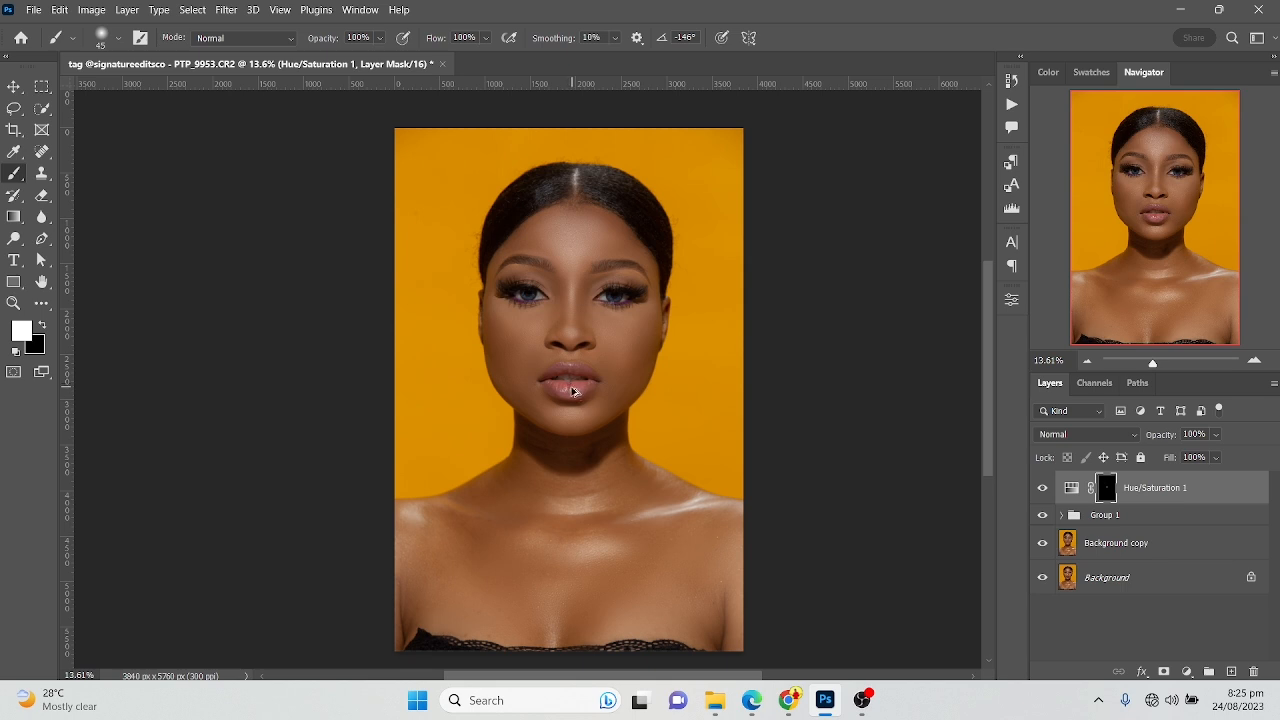
{"action": "key", "text": "ctrl+shift+alt+e"}
{"action": "key", "text": "x"}
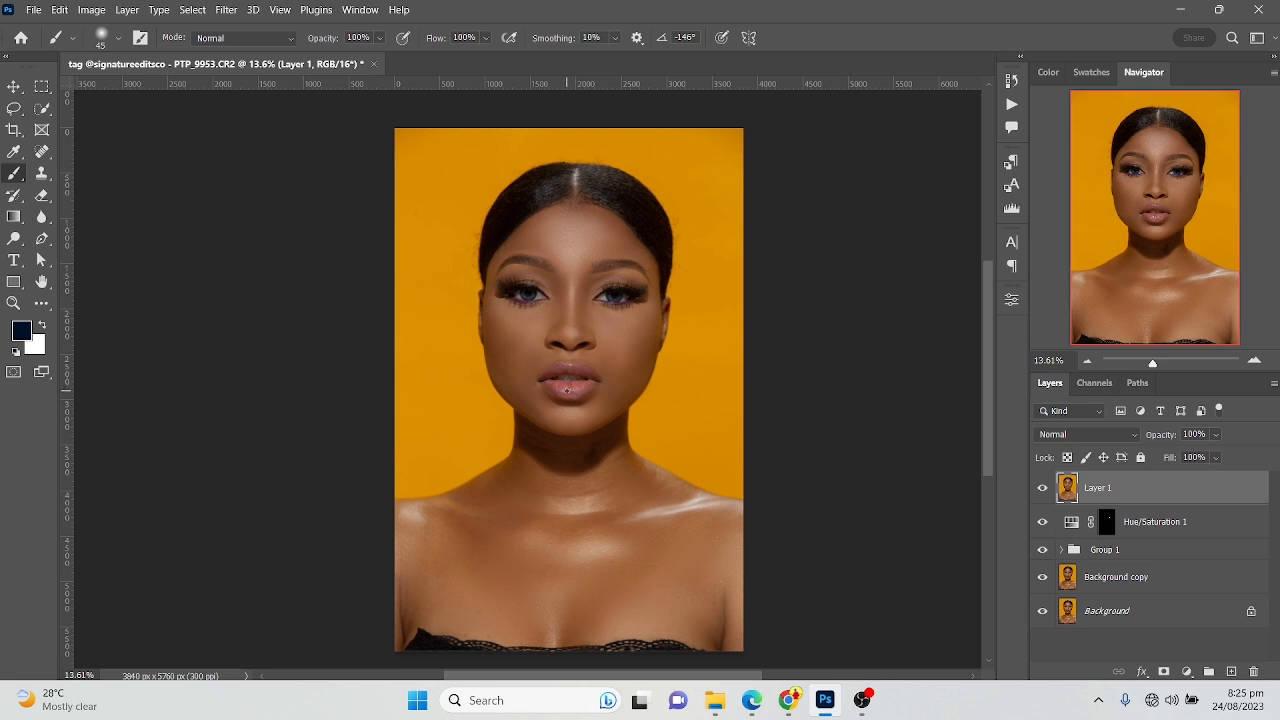
Heal small blemishes around the eyebrows and lower forehead on the merged layer with the Spot Healing Brush at 30 px
{"action": "scroll", "coordinate": [578, 365], "scroll_direction": "up", "scroll_amount": 4}
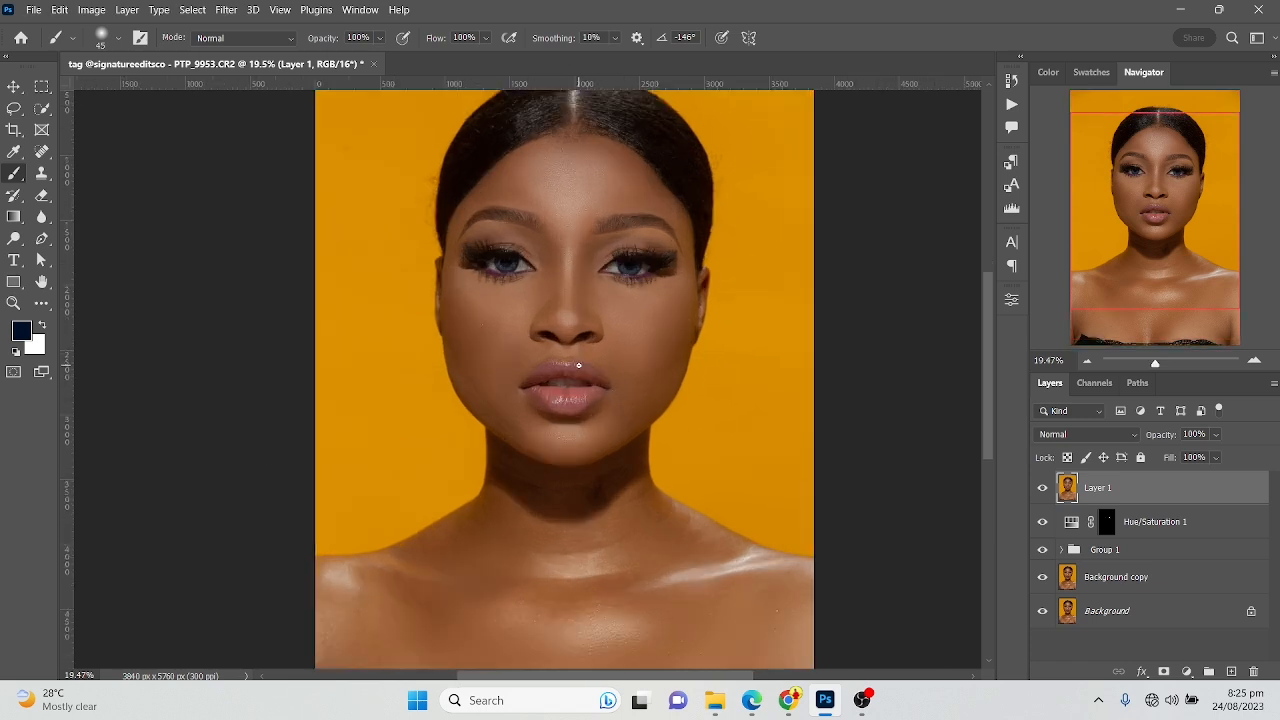
{"action": "scroll", "coordinate": [563, 329], "scroll_direction": "up", "scroll_amount": 1}
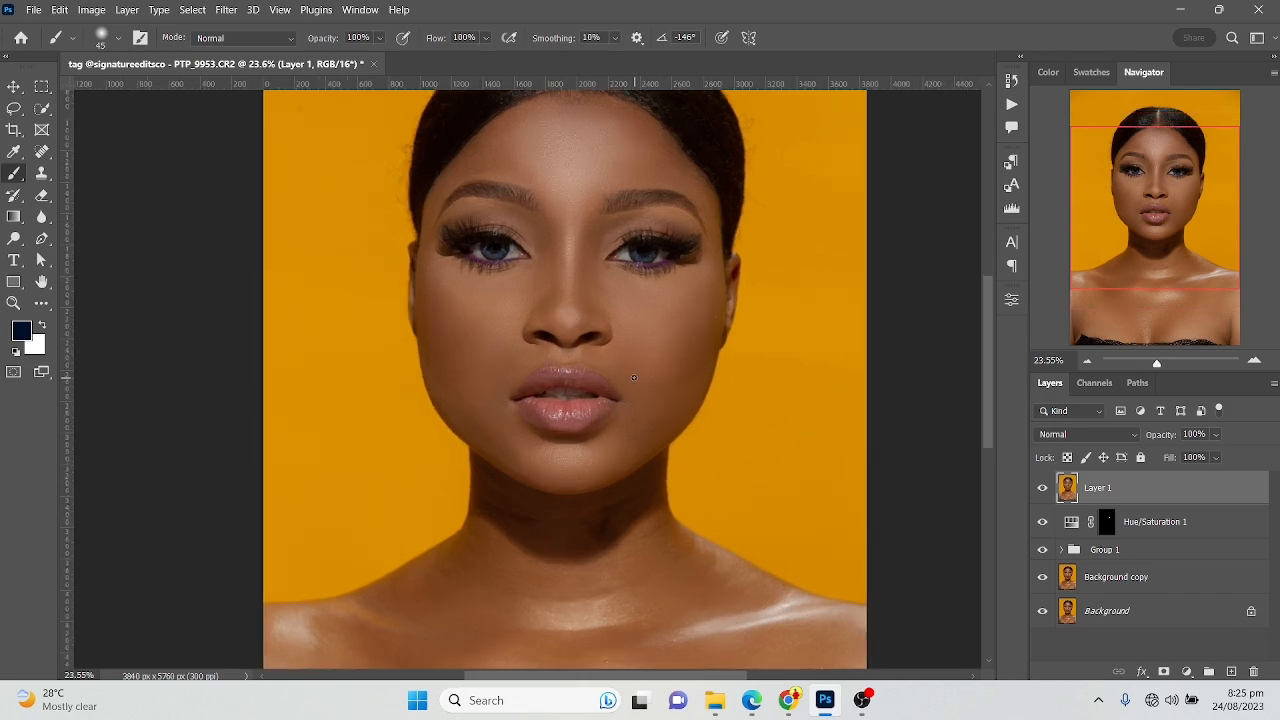
{"action": "left_click_drag", "start_coordinate": [41, 151], "coordinate": [120, 154]}
{"action": "scroll", "coordinate": [590, 210], "scroll_direction": "up", "scroll_amount": 5}
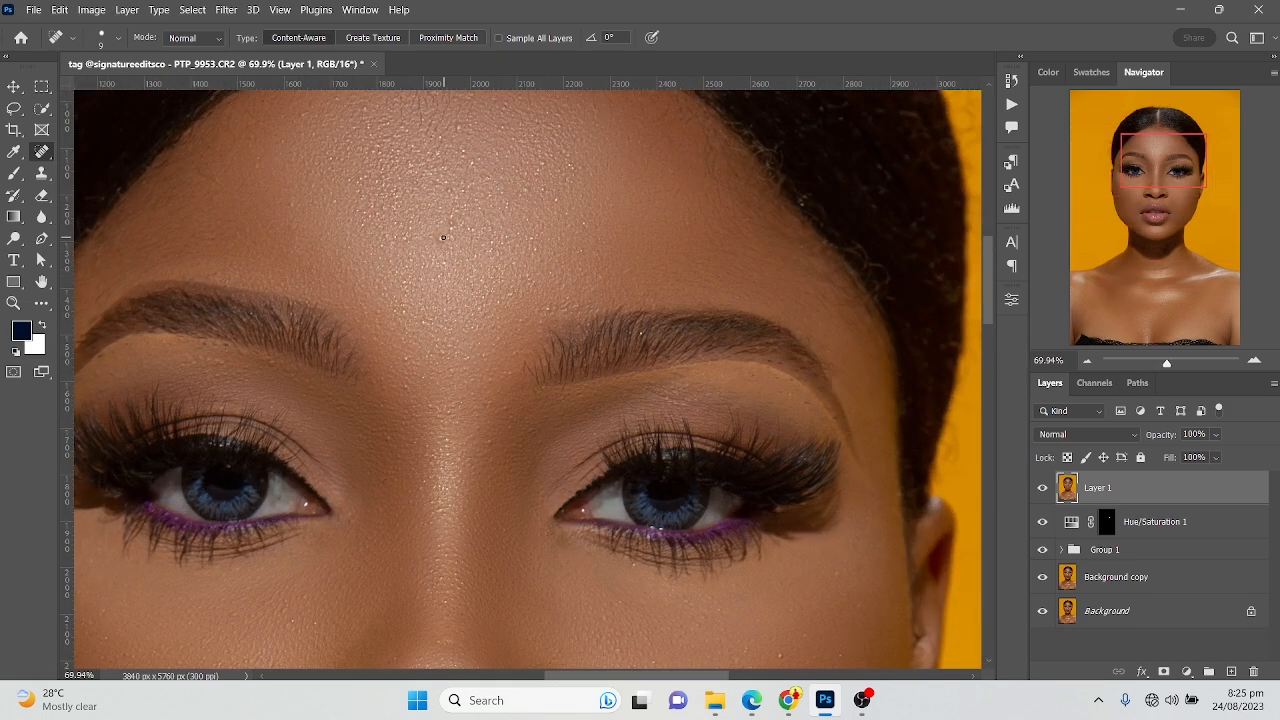
{"action": "key", "text": "bracketright"}
{"action": "key", "text": "bracketright"}
{"action": "key", "text": "bracketright"}
{"action": "left_click", "coordinate": [550, 308]}
{"action": "key", "text": "bracketright"}
{"action": "left_click", "coordinate": [406, 386]}
{"action": "left_click", "coordinate": [405, 360]}
{"action": "left_click", "coordinate": [226, 345]}
{"action": "left_click", "coordinate": [449, 232]}
{"action": "left_click", "coordinate": [293, 208]}
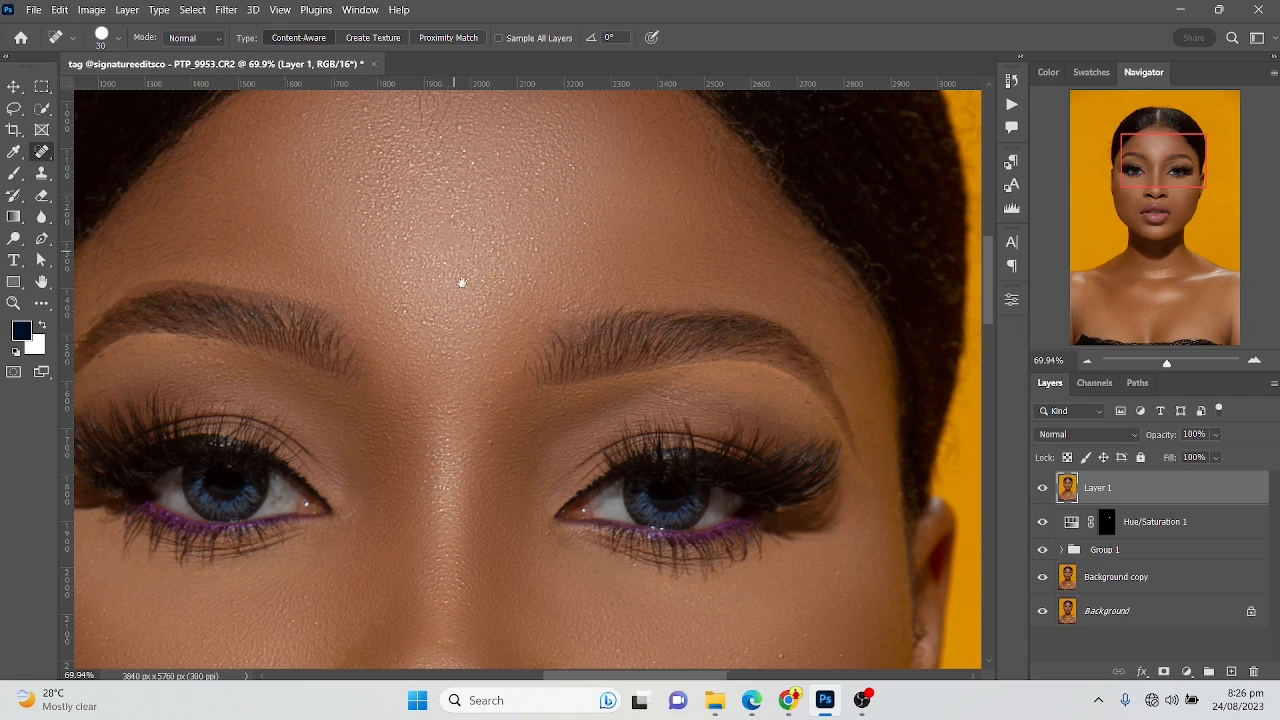
Remove the remaining spots across the upper forehead toward the hairline with the Spot Healing Brush
{"action": "left_click_drag", "start_coordinate": [453, 259], "coordinate": [470, 339]}
{"action": "left_click", "coordinate": [327, 193]}
{"action": "left_click", "coordinate": [388, 183]}
{"action": "left_click", "coordinate": [385, 185]}
{"action": "left_click", "coordinate": [358, 178]}
{"action": "left_click", "coordinate": [477, 208]}
{"action": "left_click", "coordinate": [525, 163]}
{"action": "left_click", "coordinate": [563, 241]}
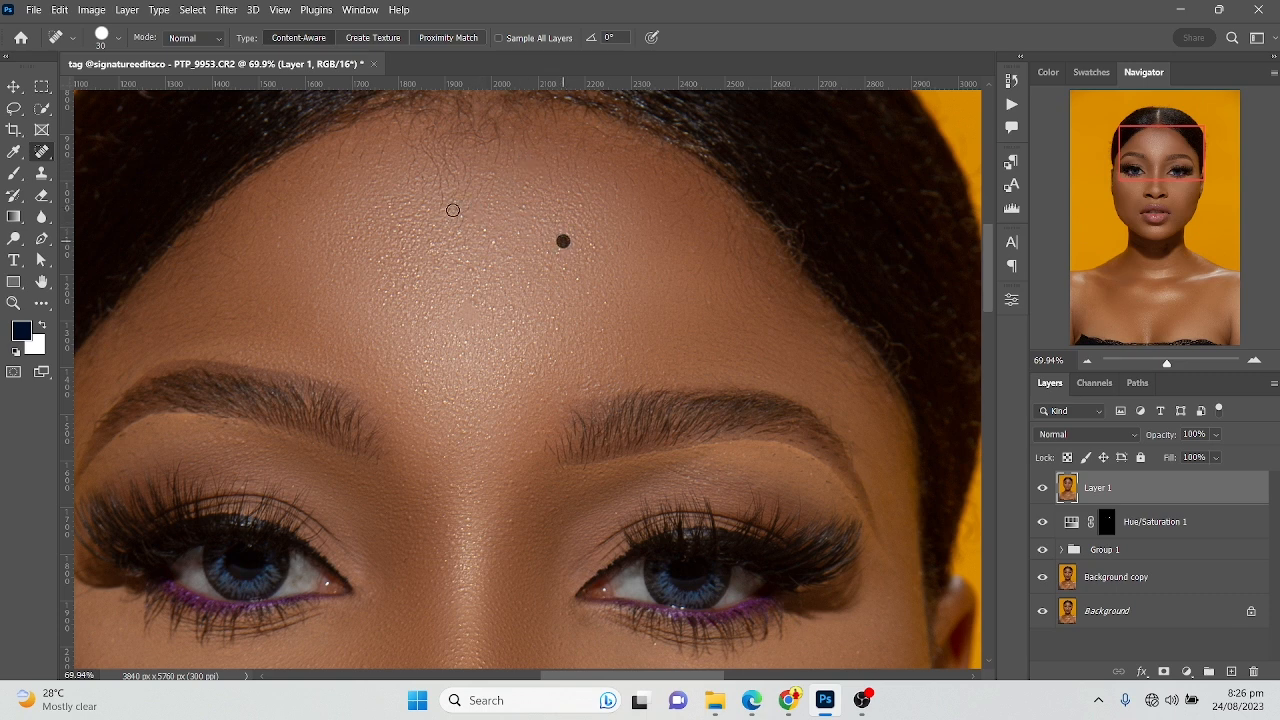
{"action": "left_click", "coordinate": [386, 210]}
{"action": "left_click", "coordinate": [279, 241]}
{"action": "left_click", "coordinate": [491, 240]}
{"action": "left_click", "coordinate": [488, 235]}
{"action": "left_click", "coordinate": [462, 219]}
{"action": "left_click_drag", "start_coordinate": [486, 351], "coordinate": [463, 158]}
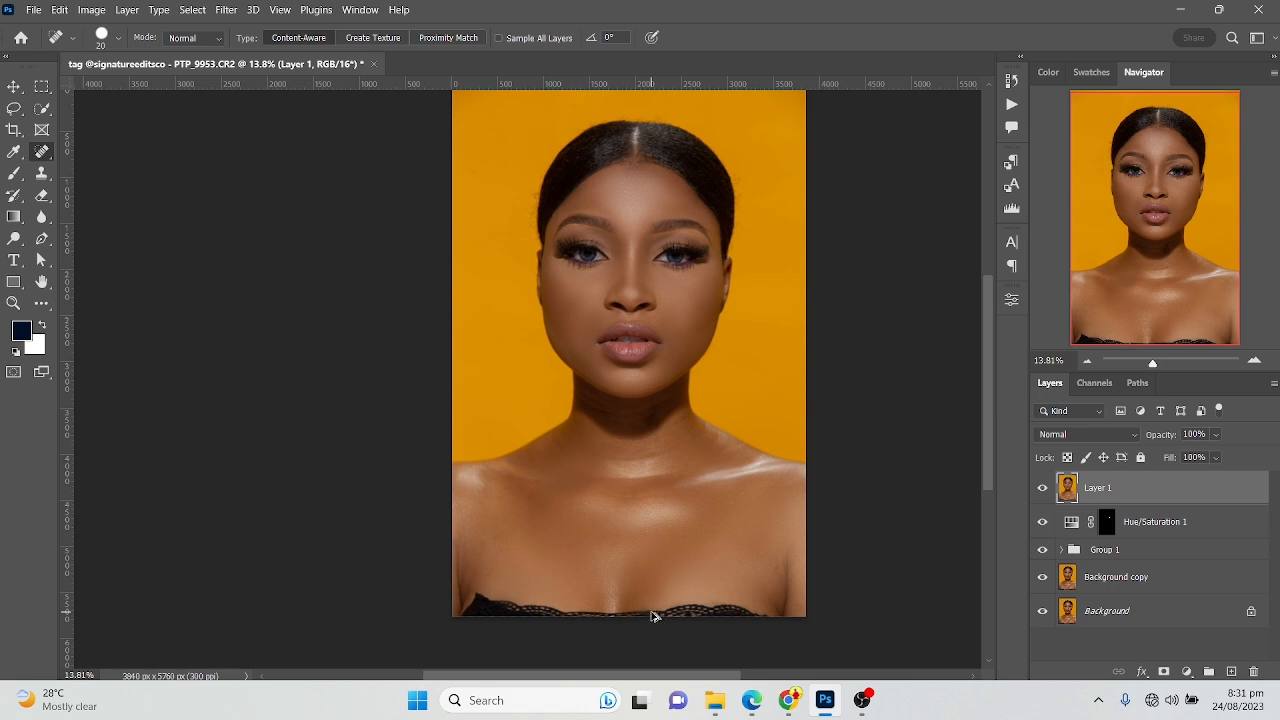
Stamp the healed image into another new top layer and open the Camera Raw Filter on it
{"action": "key", "text": "ctrl+alt+shift+e"}
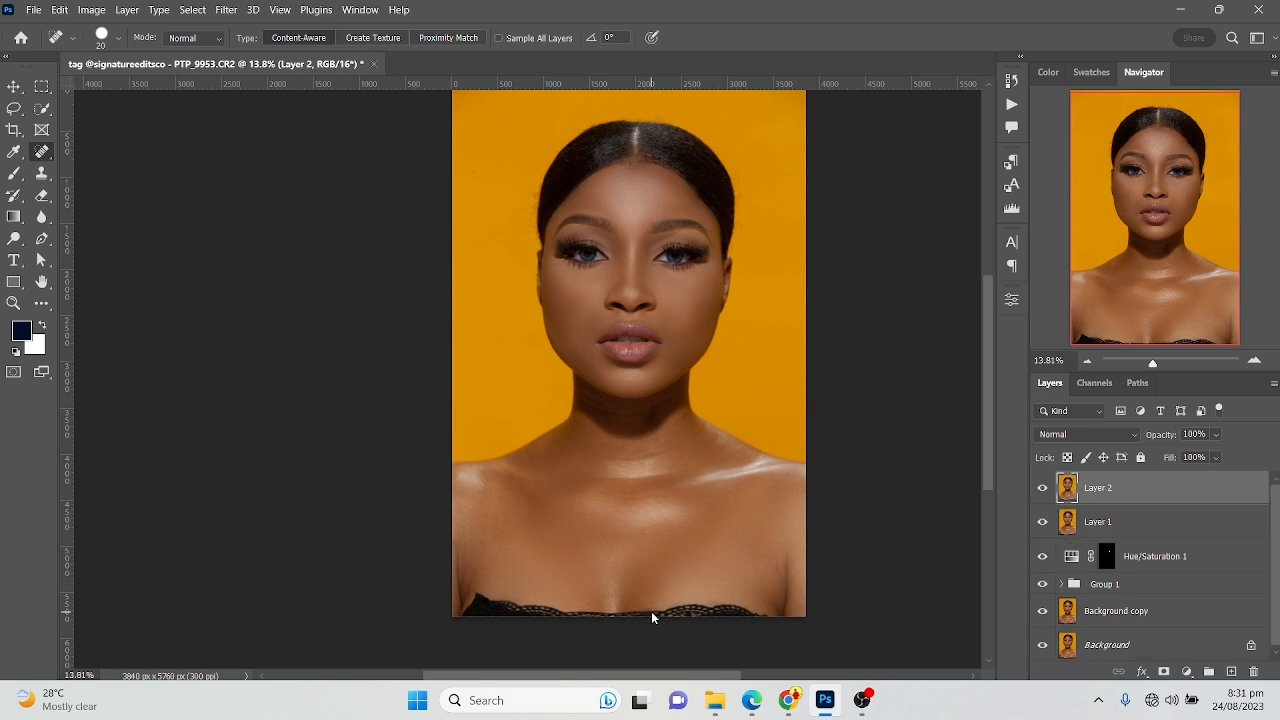
{"action": "left_click", "coordinate": [715, 700]}
{"action": "left_click", "coordinate": [226, 10]}
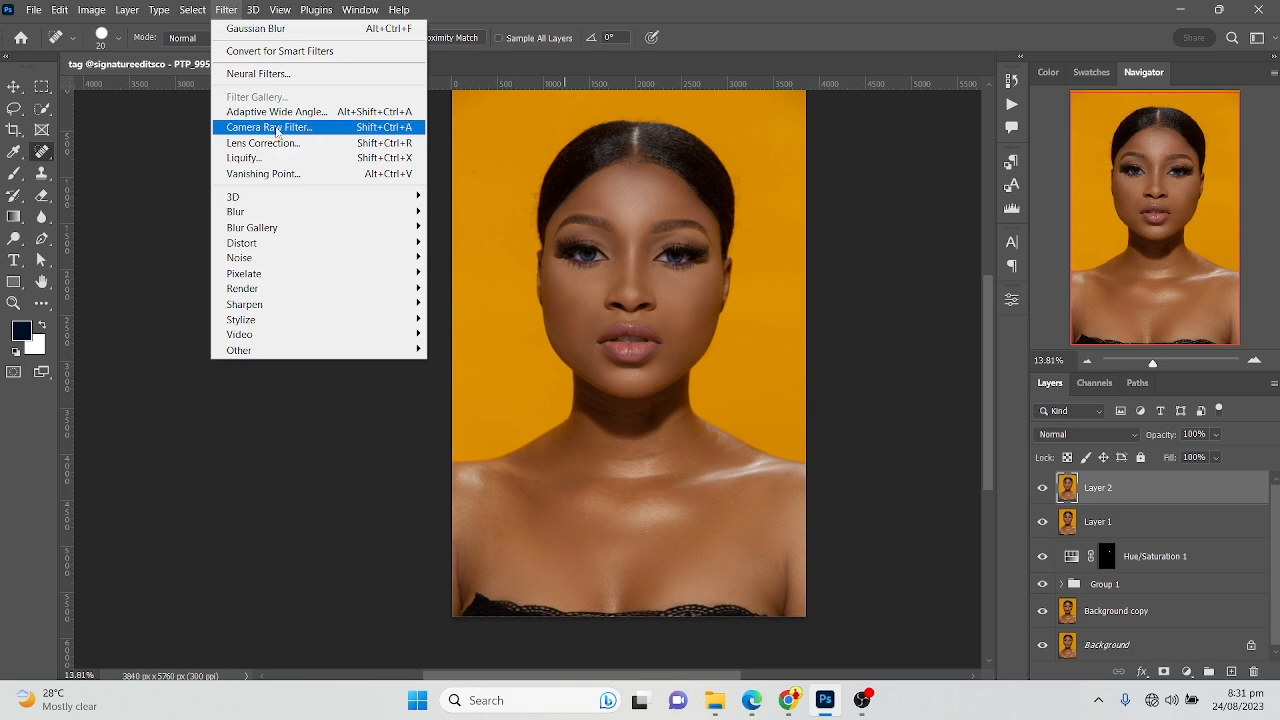
{"action": "left_click", "coordinate": [286, 127]}
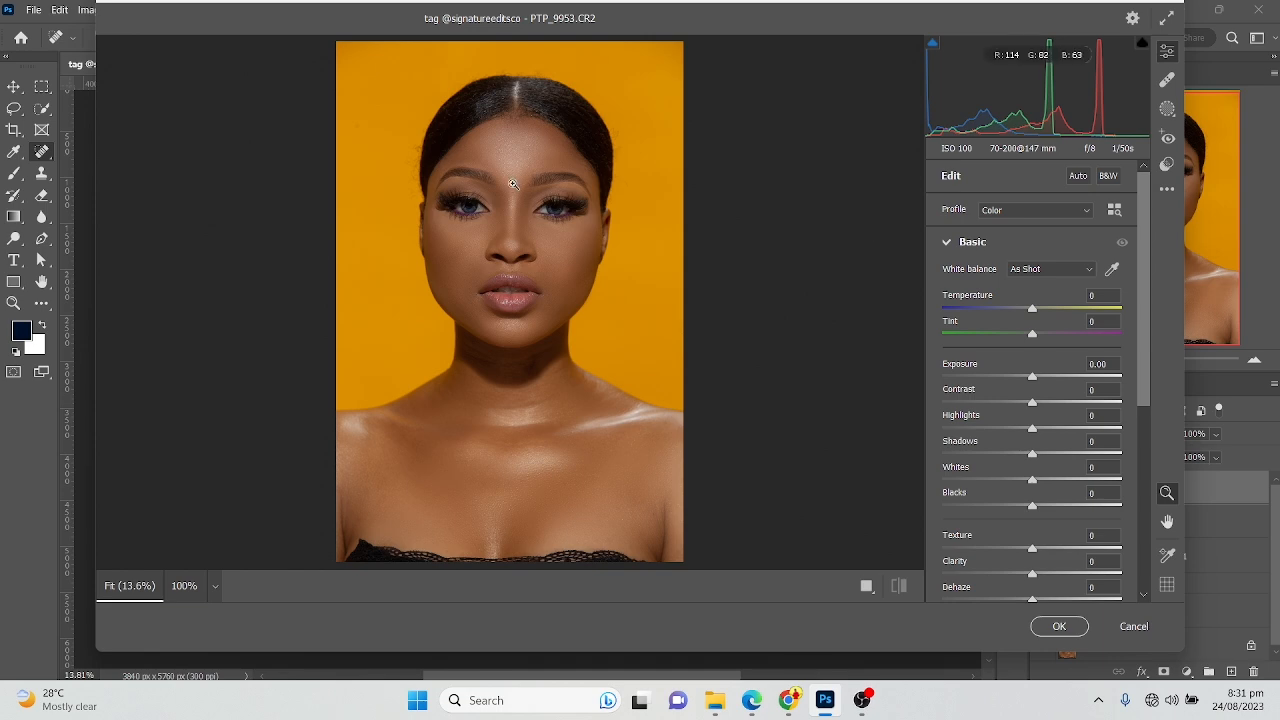
{"action": "left_click", "coordinate": [532, 192]}
{"action": "left_click", "coordinate": [532, 192]}
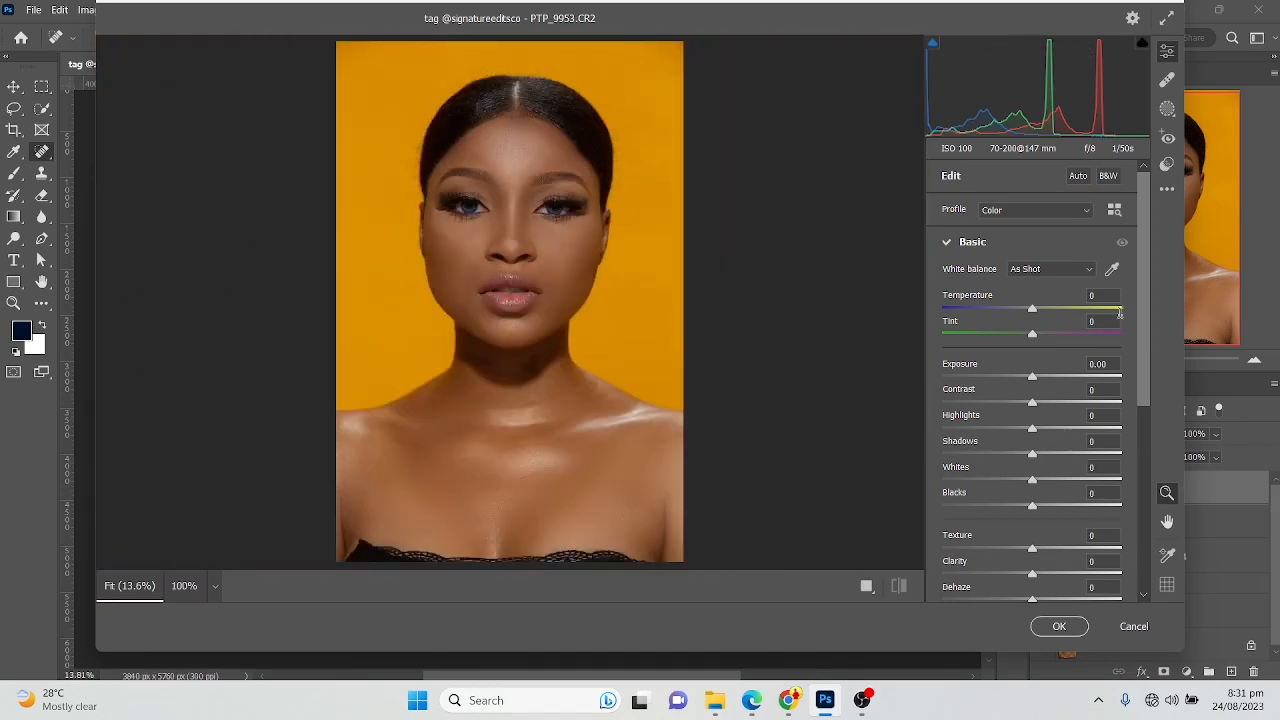
Set the Yellows luminance to -12 in the Color Mixer
{"action": "scroll", "coordinate": [1119, 313], "scroll_direction": "down", "scroll_amount": 2}
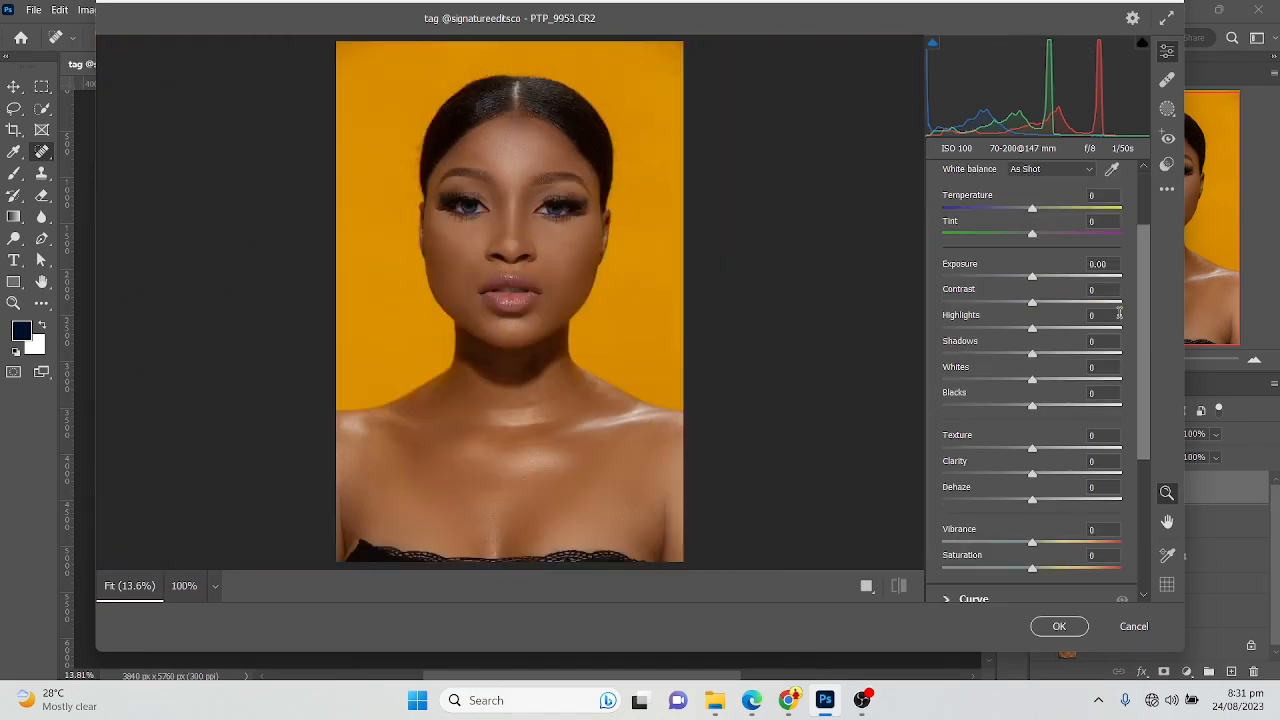
{"action": "scroll", "coordinate": [1105, 313], "scroll_direction": "down", "scroll_amount": 5}
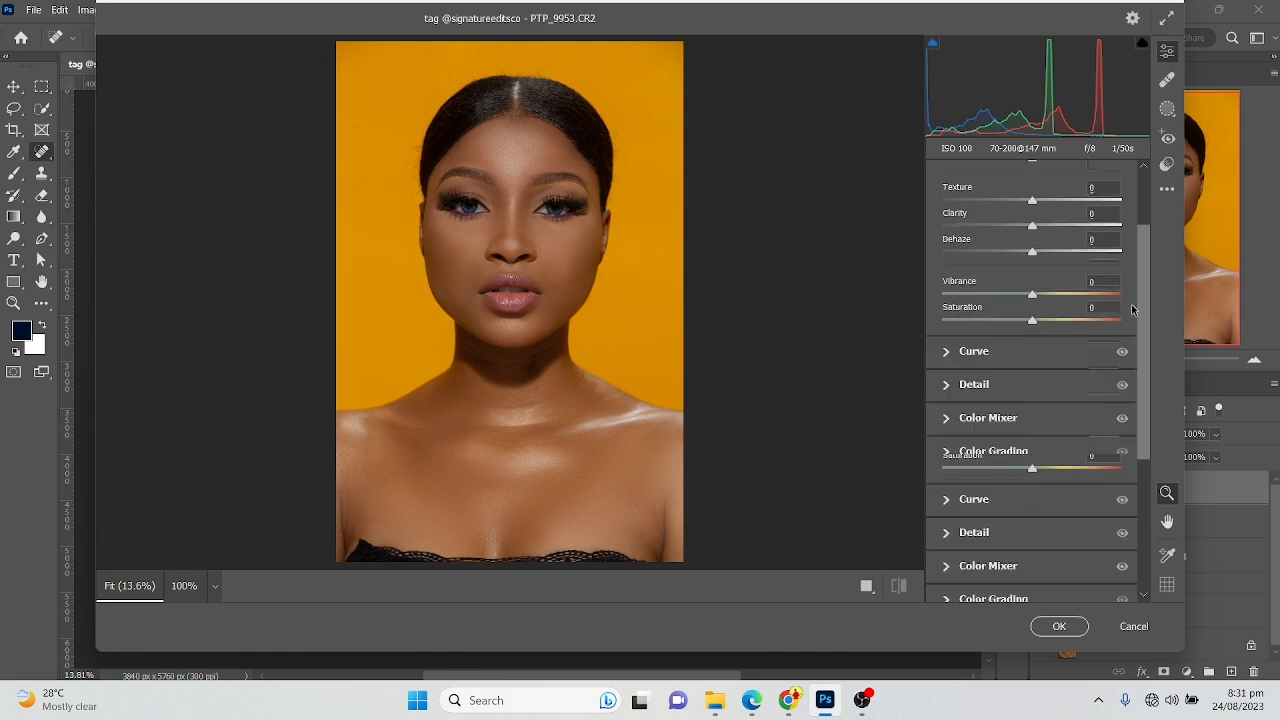
{"action": "left_click", "coordinate": [946, 418]}
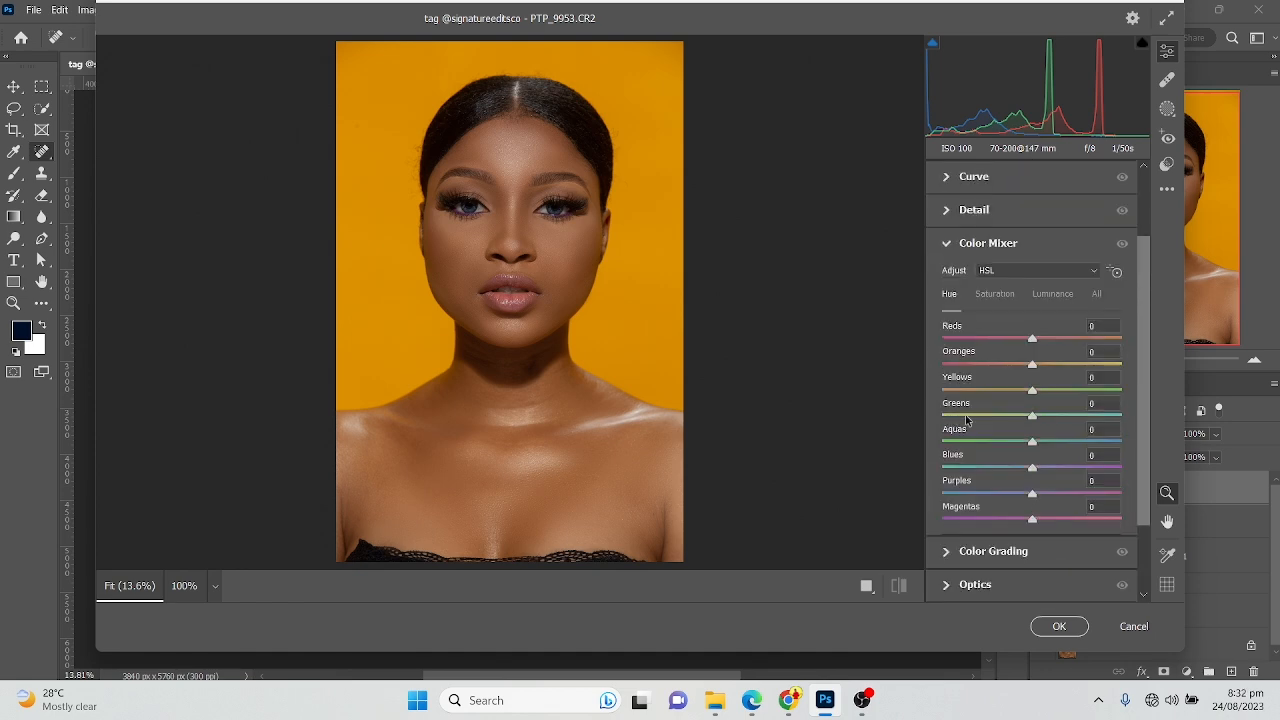
{"action": "left_click", "coordinate": [1059, 297]}
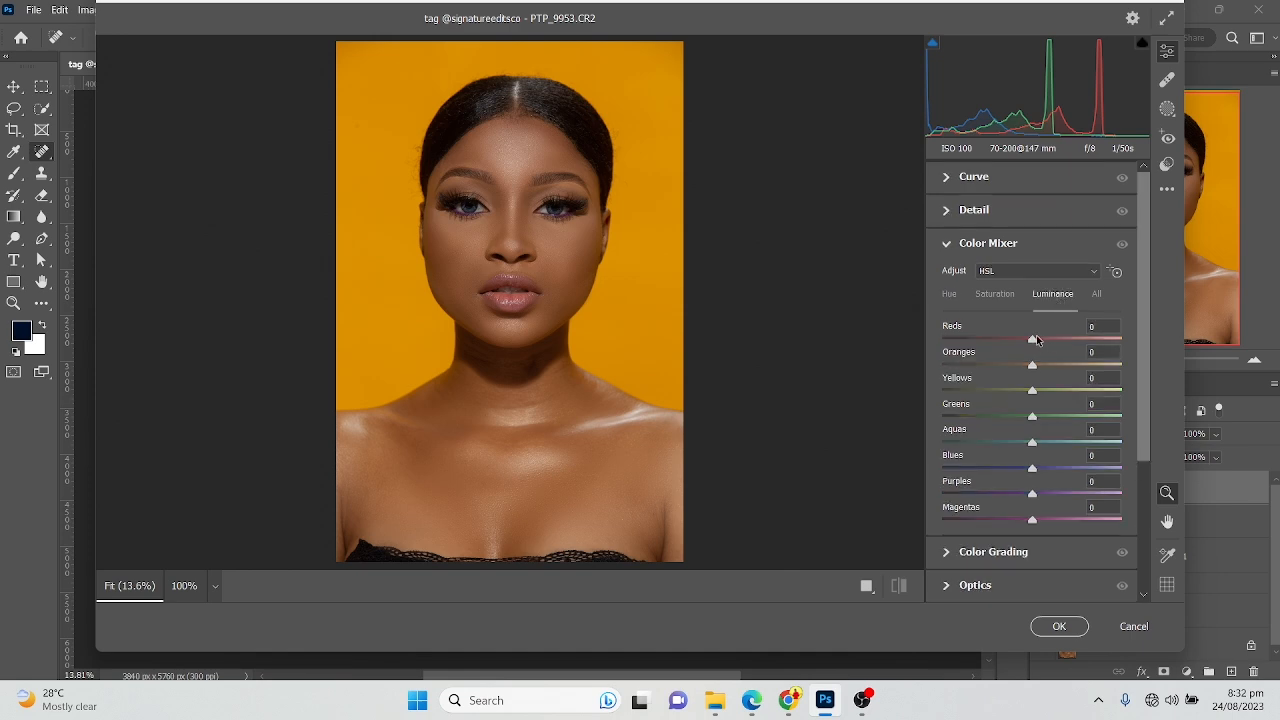
{"action": "mouse_move", "coordinate": [1032, 391]}
{"action": "left_mouse_down"}
{"action": "mouse_move", "coordinate": [1000, 398]}
{"action": "mouse_move", "coordinate": [1090, 398]}
{"action": "mouse_move", "coordinate": [995, 388]}
{"action": "mouse_move", "coordinate": [1070, 380]}
{"action": "mouse_move", "coordinate": [1025, 392]}
{"action": "left_mouse_up"}
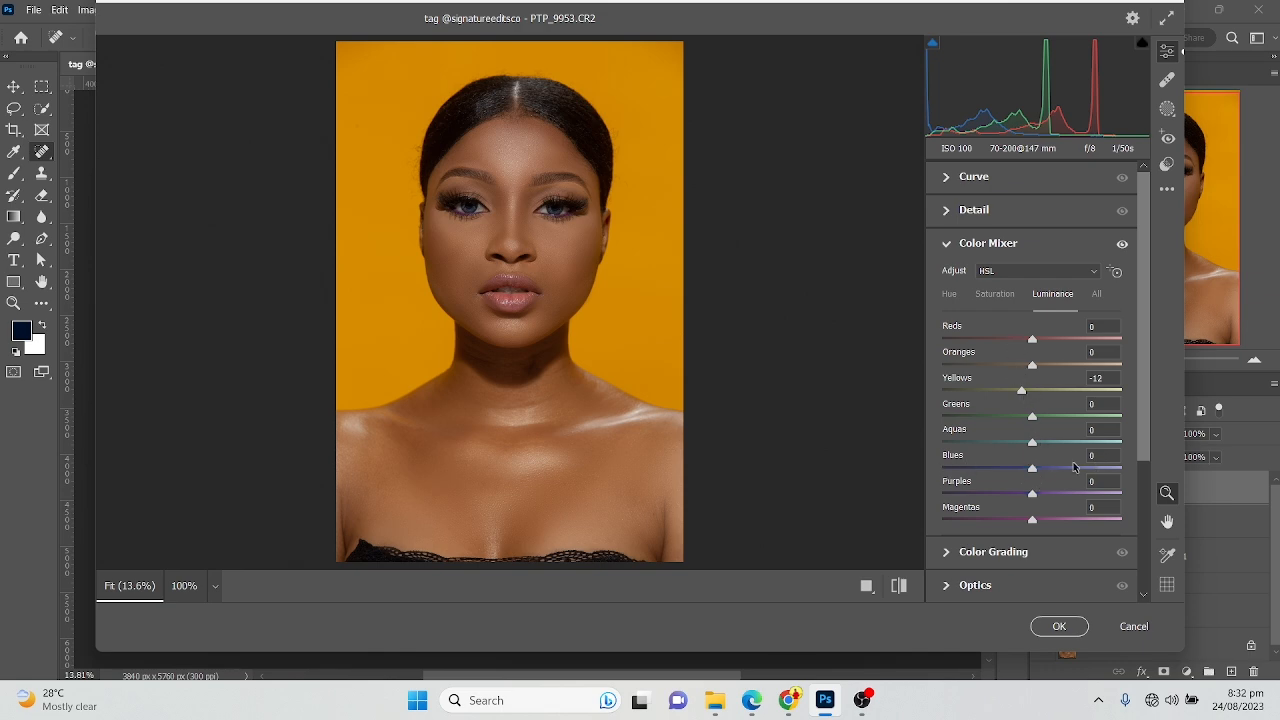
Set the luminance of Aquas to +20, Blues to +48 and Purples to -9, checking the eyes up close
{"action": "left_click", "coordinate": [486, 204]}
{"action": "left_click_drag", "start_coordinate": [498, 217], "coordinate": [515, 230]}
{"action": "left_click_drag", "start_coordinate": [1038, 470], "coordinate": [1053, 449]}
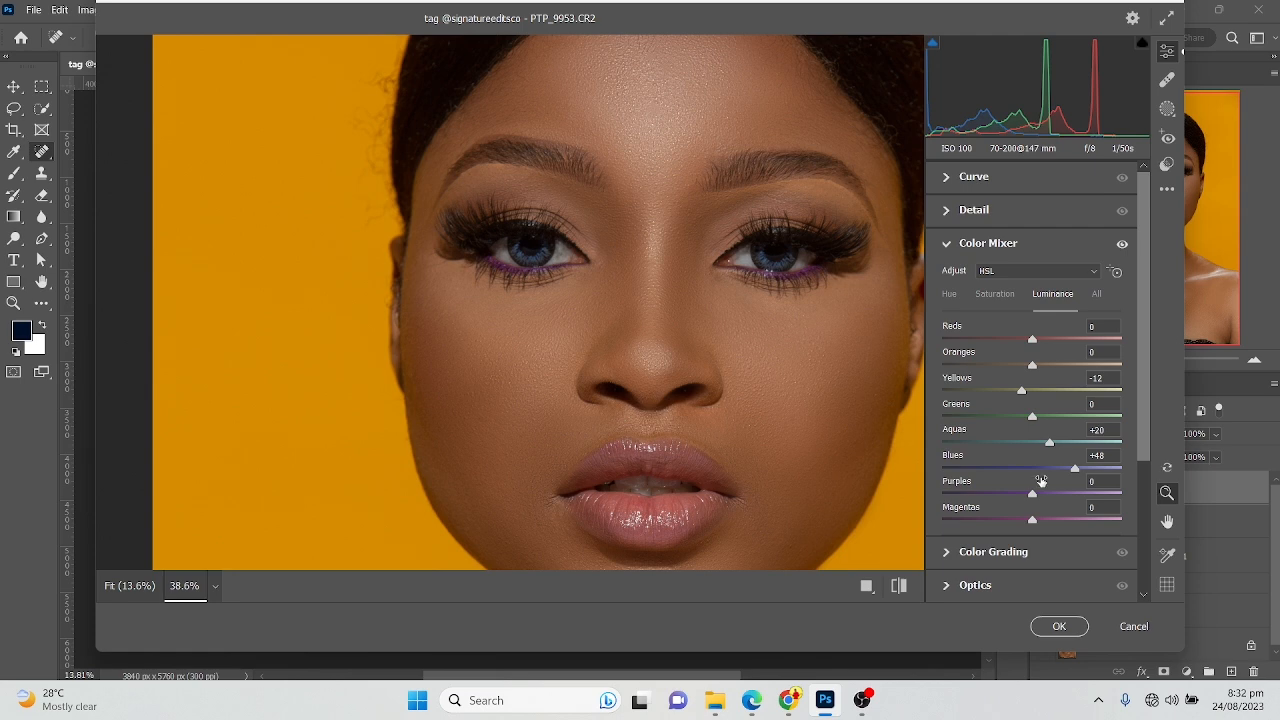
{"action": "mouse_move", "coordinate": [1034, 494]}
{"action": "left_mouse_down"}
{"action": "mouse_move", "coordinate": [1106, 494]}
{"action": "mouse_move", "coordinate": [986, 498]}
{"action": "mouse_move", "coordinate": [1026, 497]}
{"action": "left_mouse_up"}
{"action": "left_click", "coordinate": [737, 298]}
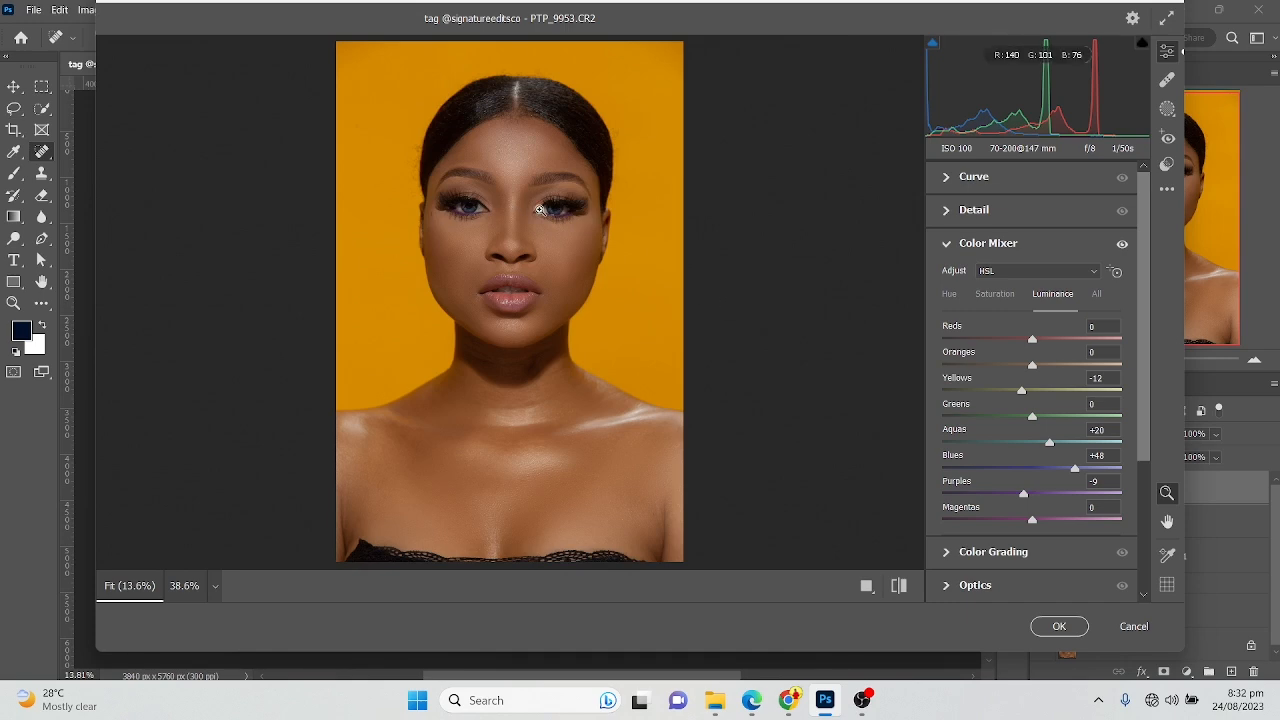
Set the Oranges luminance to +6 and lower the Reds luminance slightly
{"action": "mouse_move", "coordinate": [1035, 372]}
{"action": "left_mouse_down"}
{"action": "mouse_move", "coordinate": [992, 371]}
{"action": "mouse_move", "coordinate": [1029, 383]}
{"action": "mouse_move", "coordinate": [931, 382]}
{"action": "mouse_move", "coordinate": [1128, 387]}
{"action": "mouse_move", "coordinate": [1034, 370]}
{"action": "left_mouse_up"}
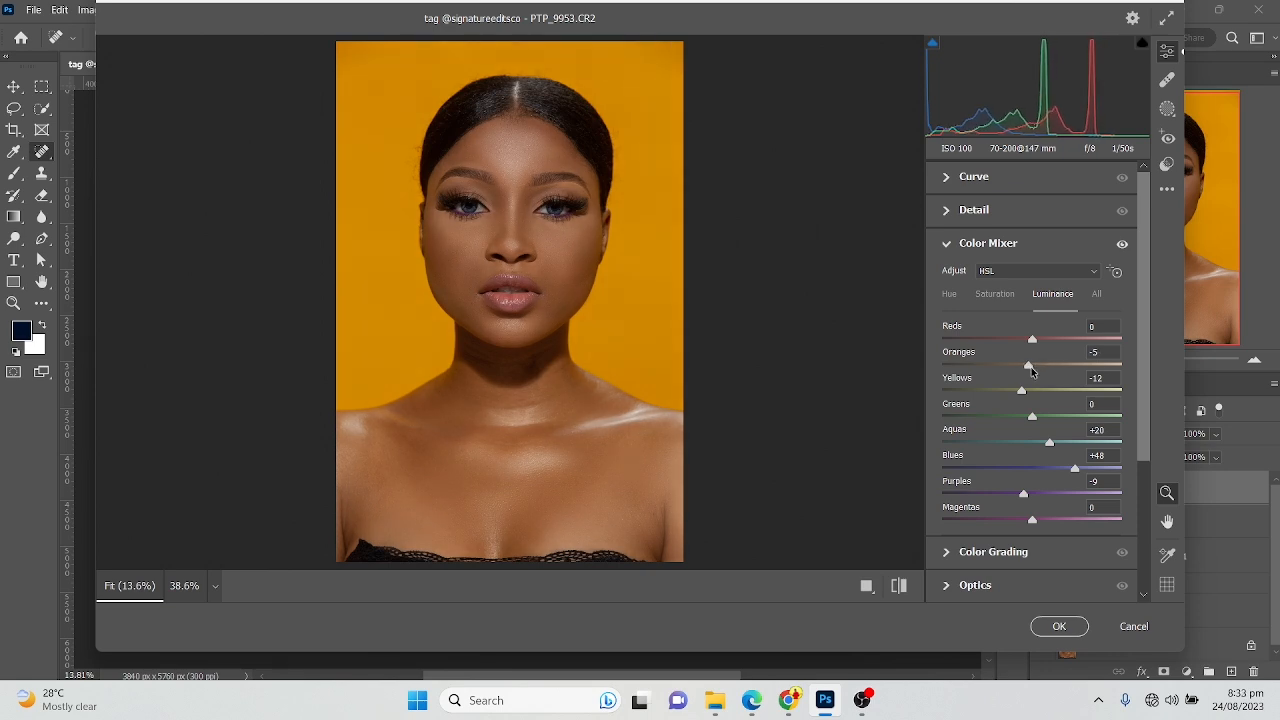
{"action": "left_click_drag", "start_coordinate": [1037, 370], "coordinate": [1040, 372]}
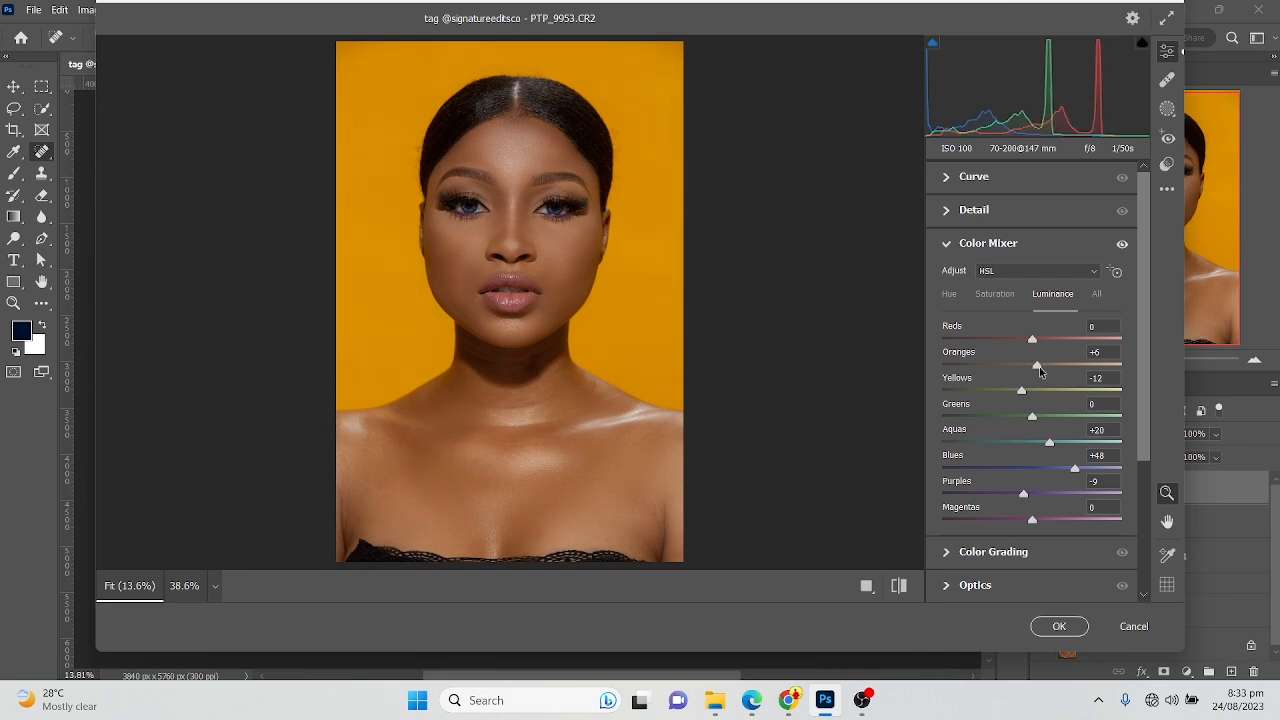
{"action": "mouse_move", "coordinate": [1032, 339]}
{"action": "left_mouse_down"}
{"action": "mouse_move", "coordinate": [1060, 338]}
{"action": "mouse_move", "coordinate": [1010, 338]}
{"action": "mouse_move", "coordinate": [1060, 339]}
{"action": "mouse_move", "coordinate": [1042, 343]}
{"action": "left_mouse_up"}
{"action": "double_click", "coordinate": [1042, 342]}
{"action": "left_click_drag", "start_coordinate": [1034, 344], "coordinate": [1027, 343]}
Set the hue of Reds to -24, Oranges -3, Yellows -4, Blues -27 and Purples -15, and compare with the default settings
{"action": "left_click", "coordinate": [949, 294]}
{"action": "left_click_drag", "start_coordinate": [1032, 341], "coordinate": [1032, 370]}
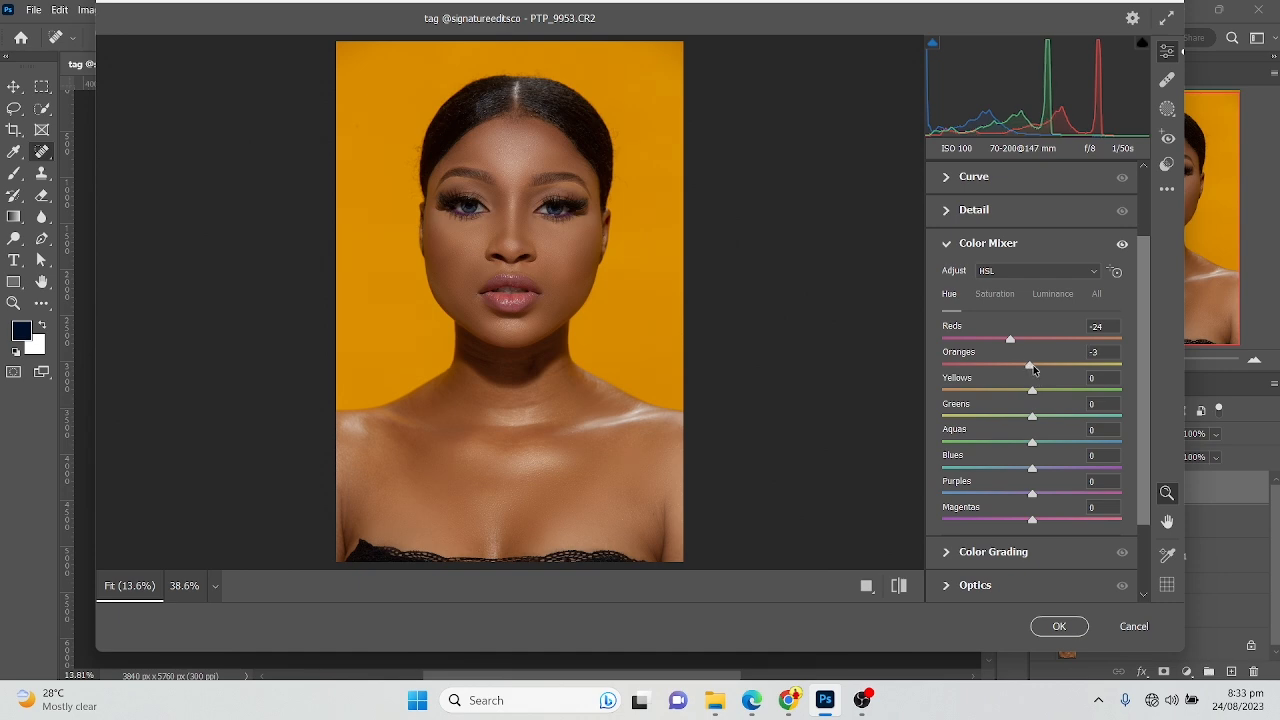
{"action": "mouse_move", "coordinate": [1032, 391]}
{"action": "left_mouse_down"}
{"action": "mouse_move", "coordinate": [1005, 398]}
{"action": "mouse_move", "coordinate": [1031, 401]}
{"action": "left_mouse_up"}
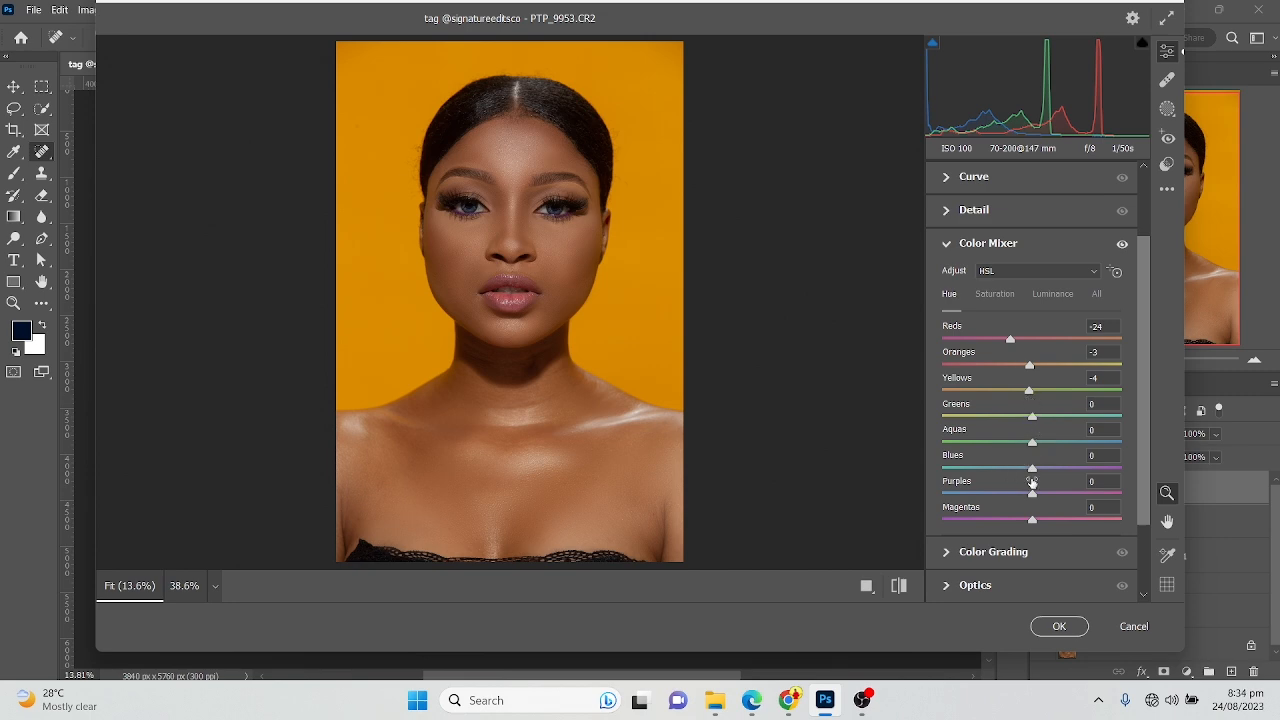
{"action": "left_click_drag", "start_coordinate": [1033, 472], "coordinate": [1022, 497]}
{"action": "left_click", "coordinate": [900, 589]}
{"action": "left_click", "coordinate": [900, 589]}
{"action": "left_click", "coordinate": [900, 589]}
{"action": "left_click", "coordinate": [900, 589]}
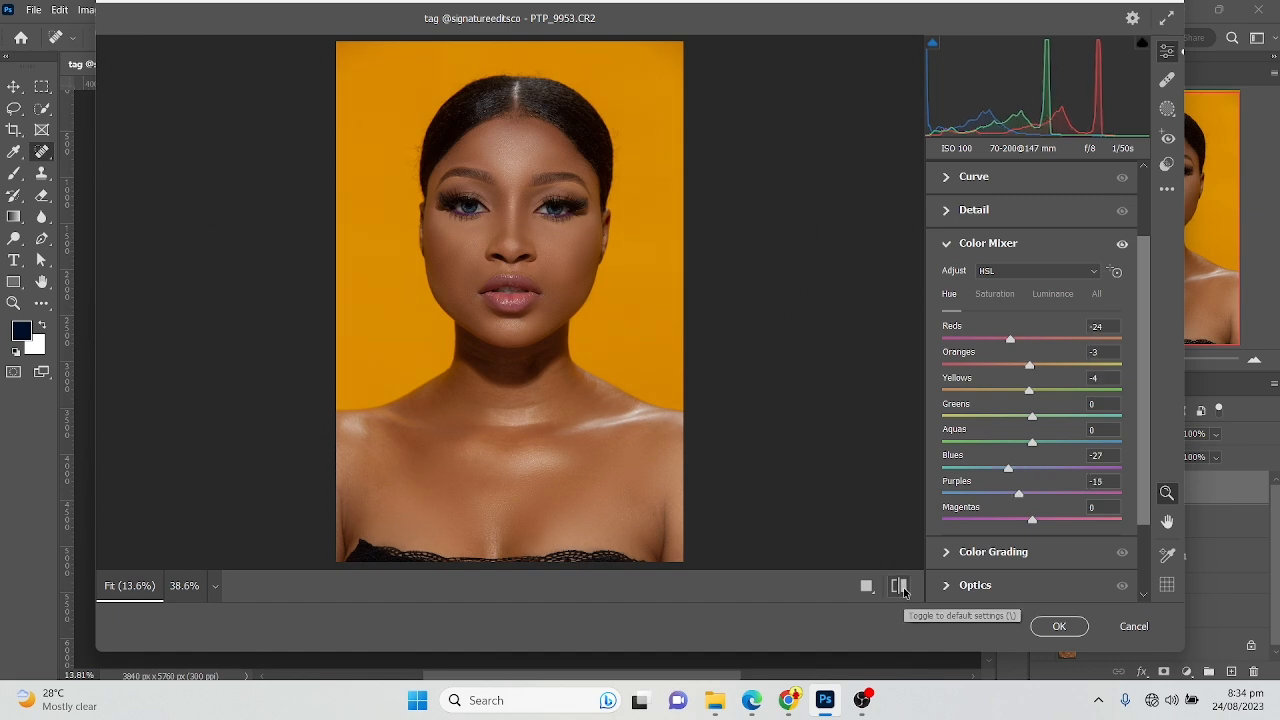
{"action": "left_click", "coordinate": [901, 589]}
{"action": "left_click", "coordinate": [901, 589]}
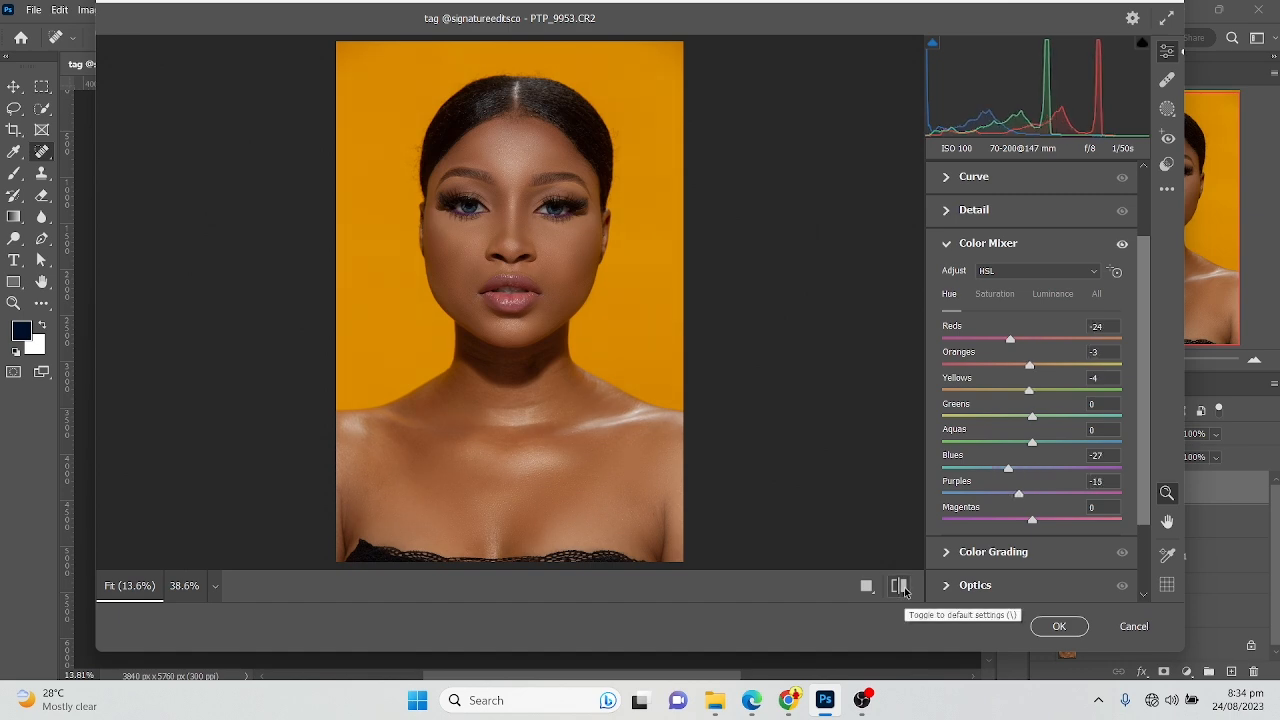
Set the Color Mixer saturation of Yellows to -30 and Oranges to -7, and raise Blues slightly
{"action": "left_click", "coordinate": [998, 300]}
{"action": "left_click_drag", "start_coordinate": [1029, 390], "coordinate": [1006, 415]}
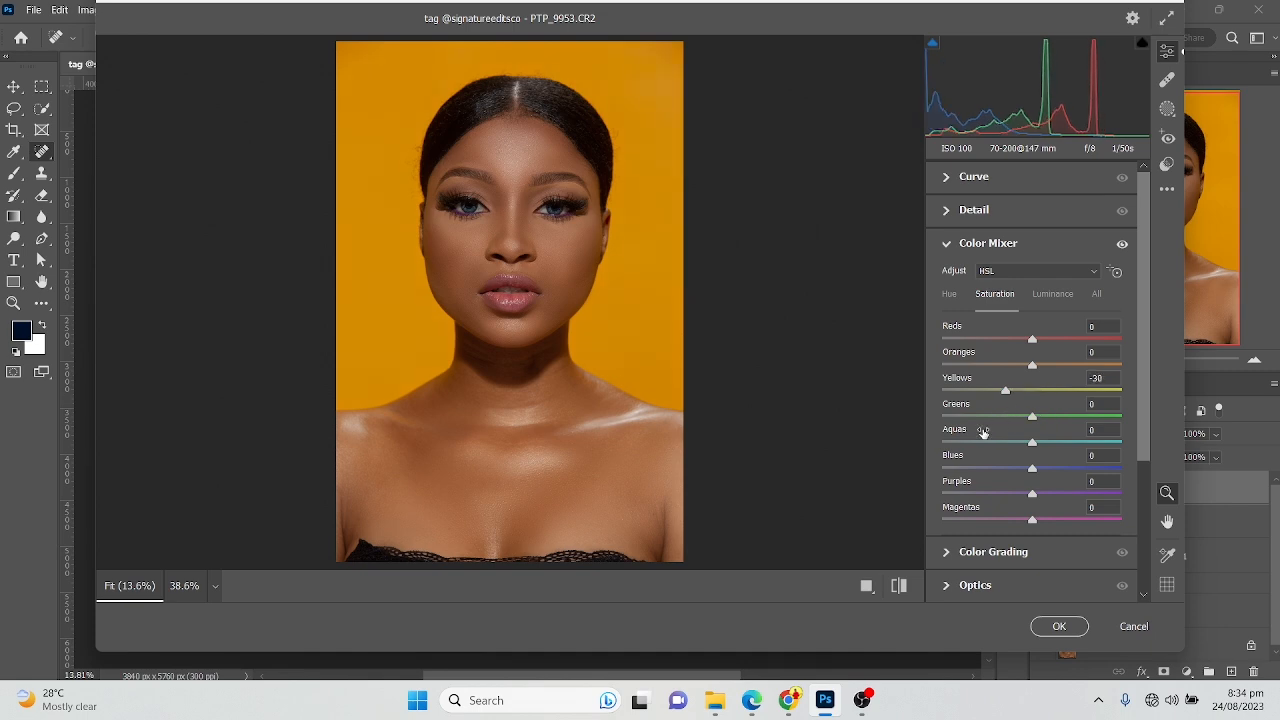
{"action": "left_click_drag", "start_coordinate": [1033, 368], "coordinate": [1027, 370]}
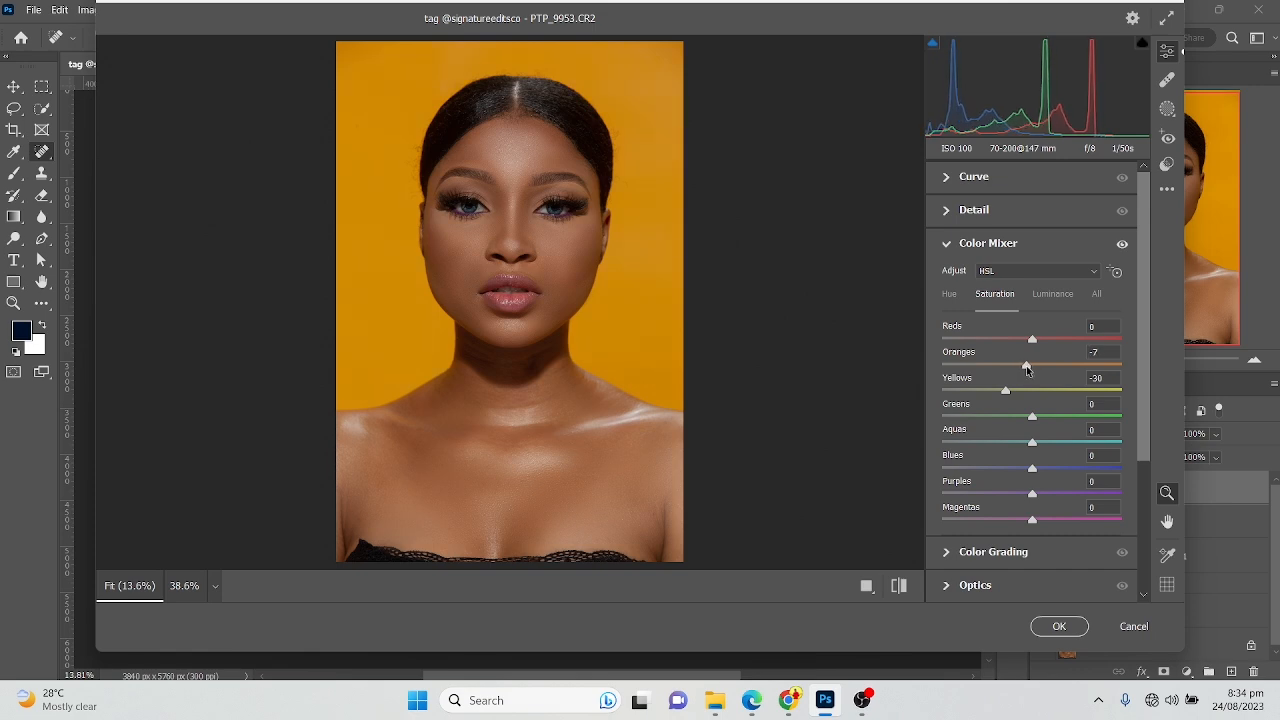
{"action": "left_click_drag", "start_coordinate": [1032, 342], "coordinate": [1033, 342]}
{"action": "mouse_move", "coordinate": [1034, 468]}
{"action": "left_mouse_down"}
{"action": "mouse_move", "coordinate": [1073, 470]}
{"action": "mouse_move", "coordinate": [1003, 467]}
{"action": "mouse_move", "coordinate": [1076, 465]}
{"action": "mouse_move", "coordinate": [1039, 466]}
{"action": "left_mouse_up"}
Set the overall Vibrance to +7 and Saturation to -3, and compare the portrait with its default settings
{"action": "left_click", "coordinate": [947, 245]}
{"action": "left_click", "coordinate": [980, 247]}
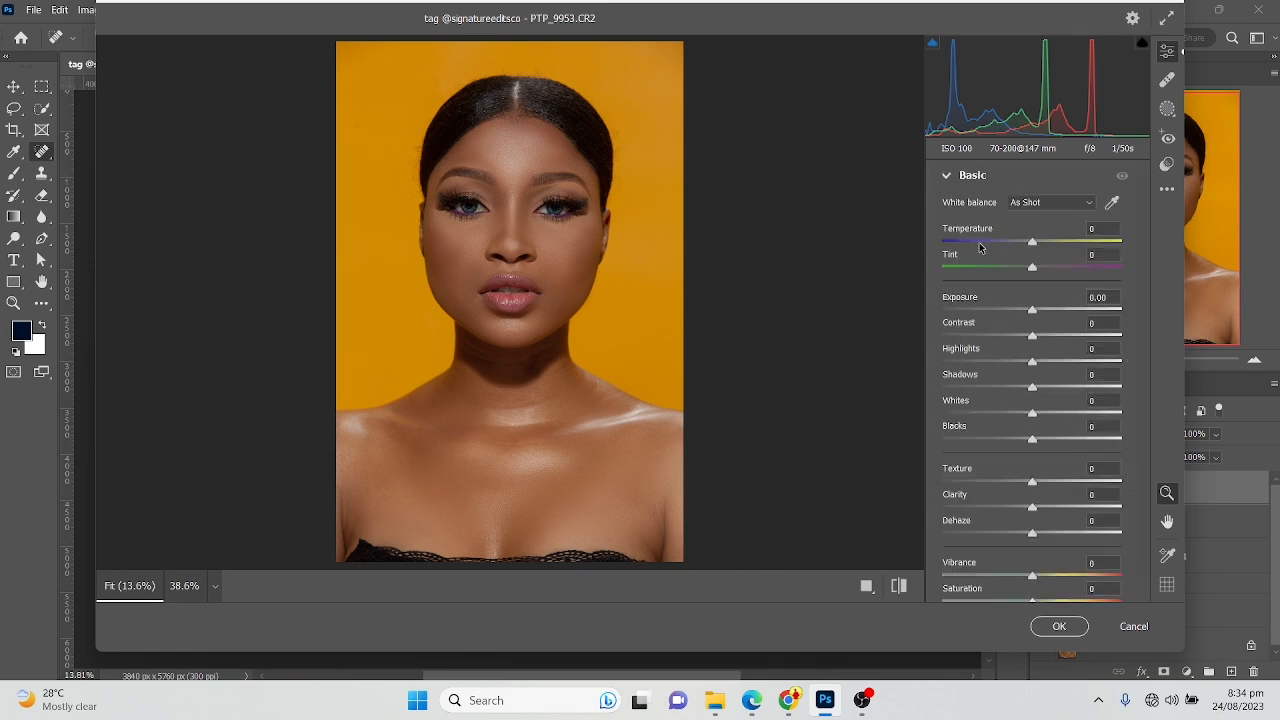
{"action": "scroll", "coordinate": [1005, 330], "scroll_direction": "down", "scroll_amount": 10}
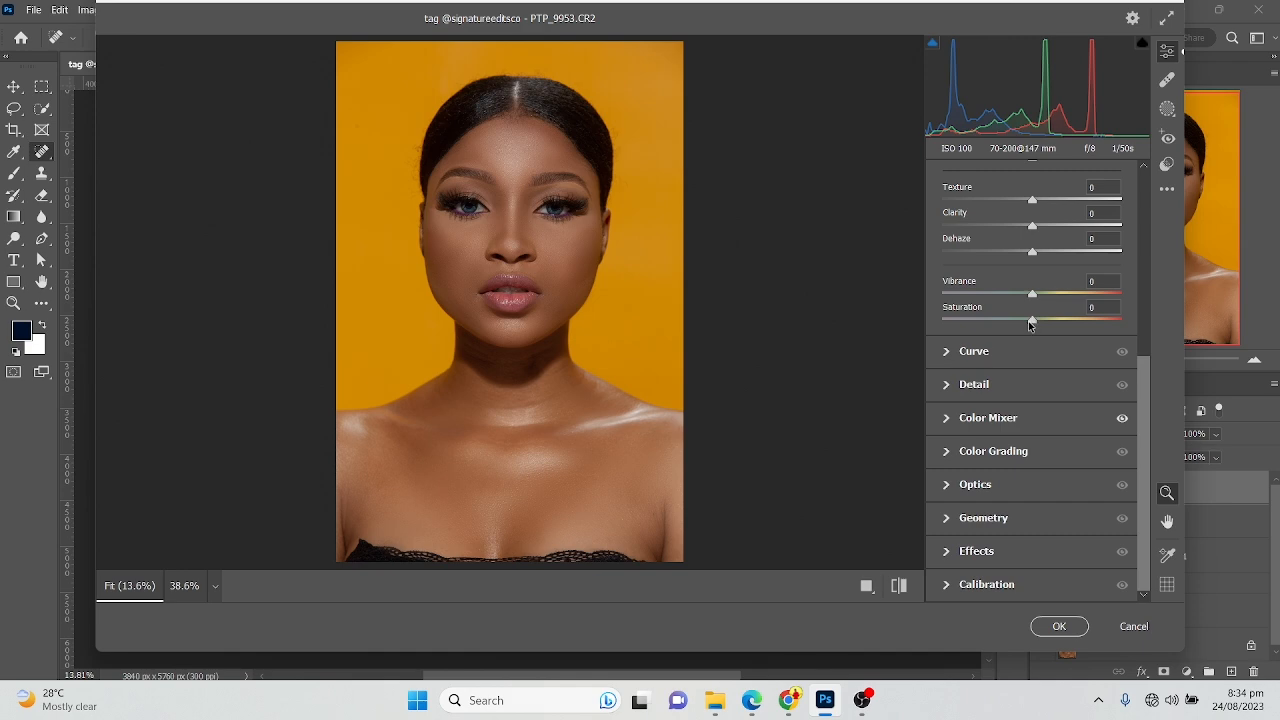
{"action": "left_click_drag", "start_coordinate": [1032, 294], "coordinate": [1029, 323]}
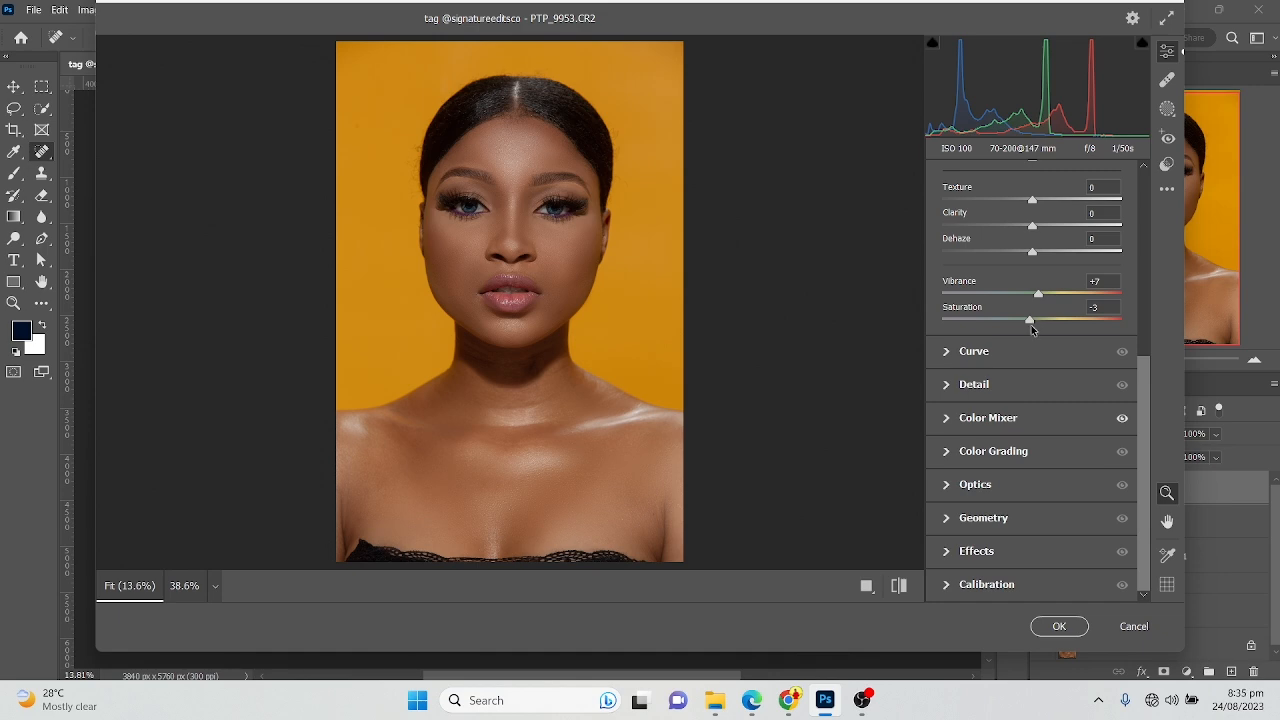
{"action": "left_click", "coordinate": [902, 585]}
{"action": "left_click", "coordinate": [902, 585]}
{"action": "left_click", "coordinate": [902, 585]}
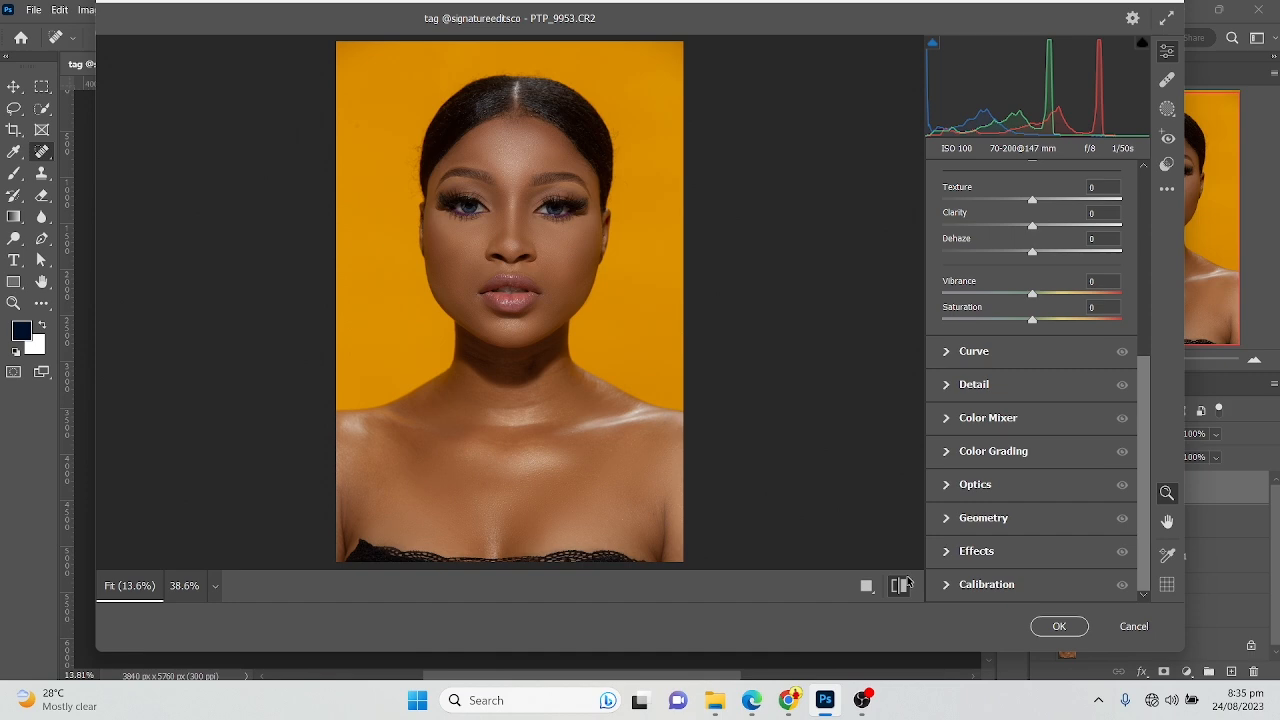
{"action": "left_click", "coordinate": [902, 585]}
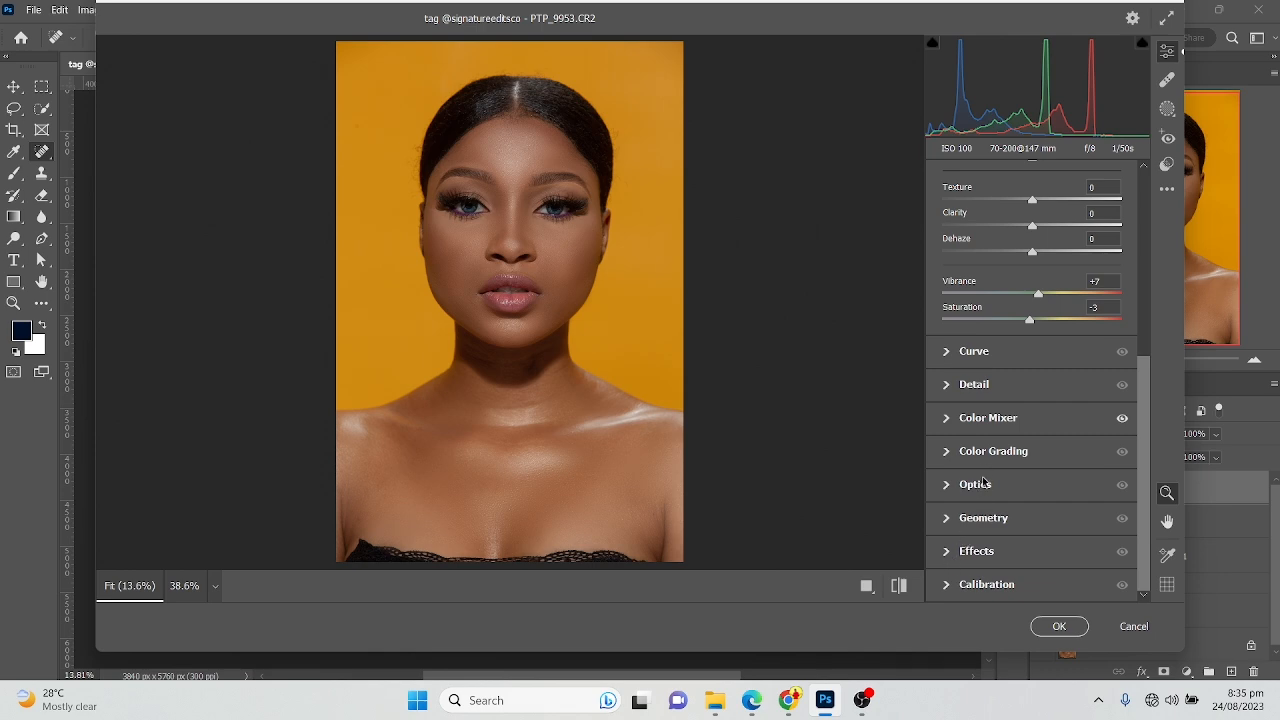
Set Contrast to +5, Highlights to -6 and Shadows to +11, and check the result against the default settings
{"action": "scroll", "coordinate": [1040, 495], "scroll_direction": "up", "scroll_amount": 3}
{"action": "scroll", "coordinate": [1040, 497], "scroll_direction": "up", "scroll_amount": 2}
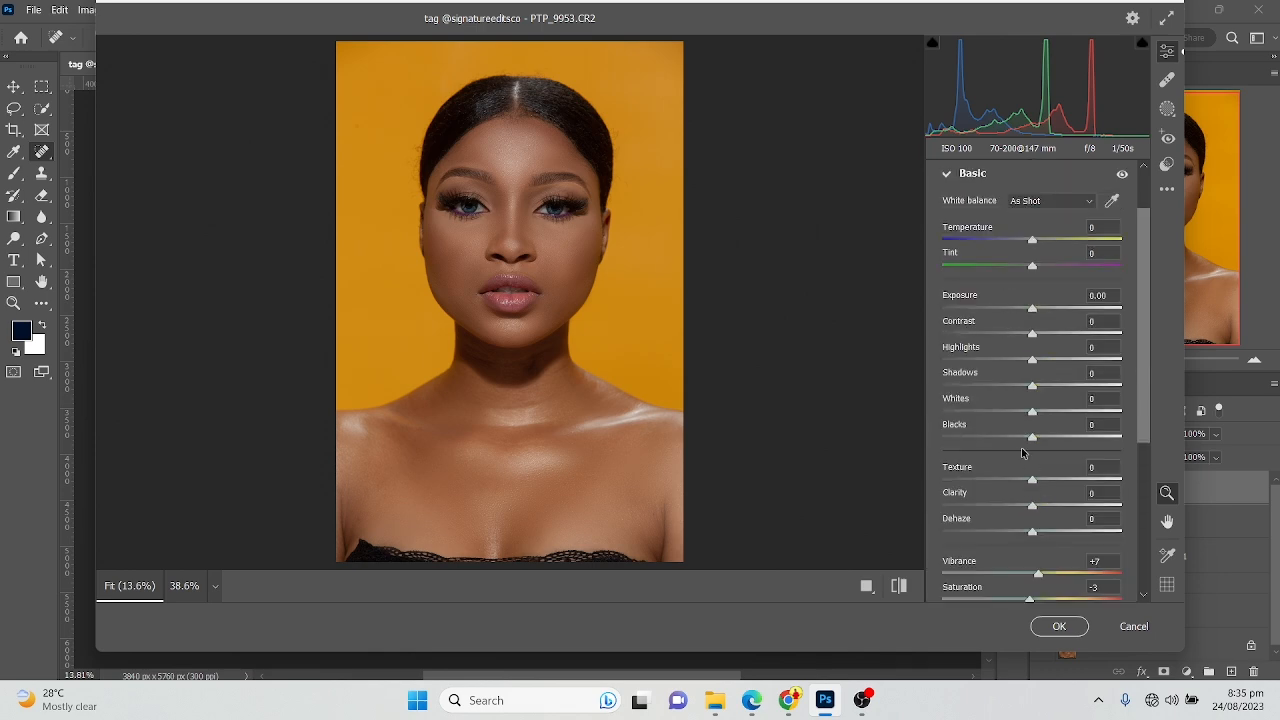
{"action": "left_click_drag", "start_coordinate": [1037, 336], "coordinate": [1044, 387]}
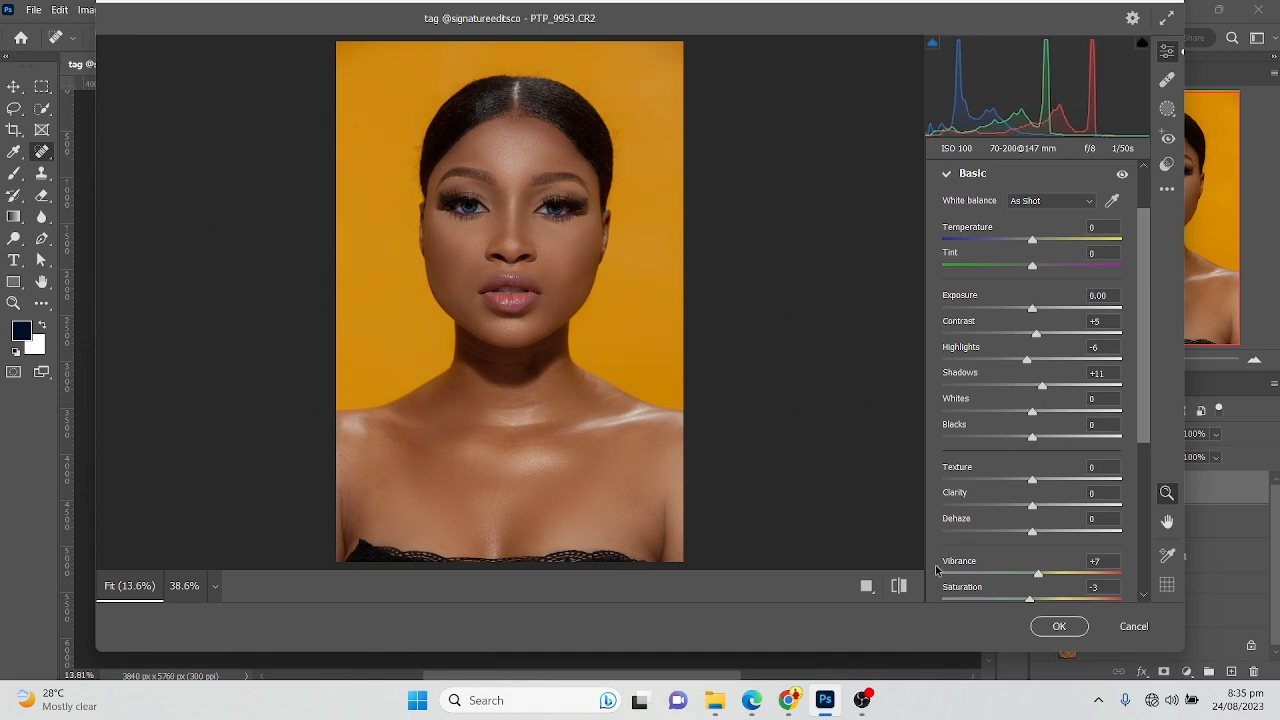
{"action": "left_click", "coordinate": [906, 590]}
{"action": "left_click", "coordinate": [906, 590]}
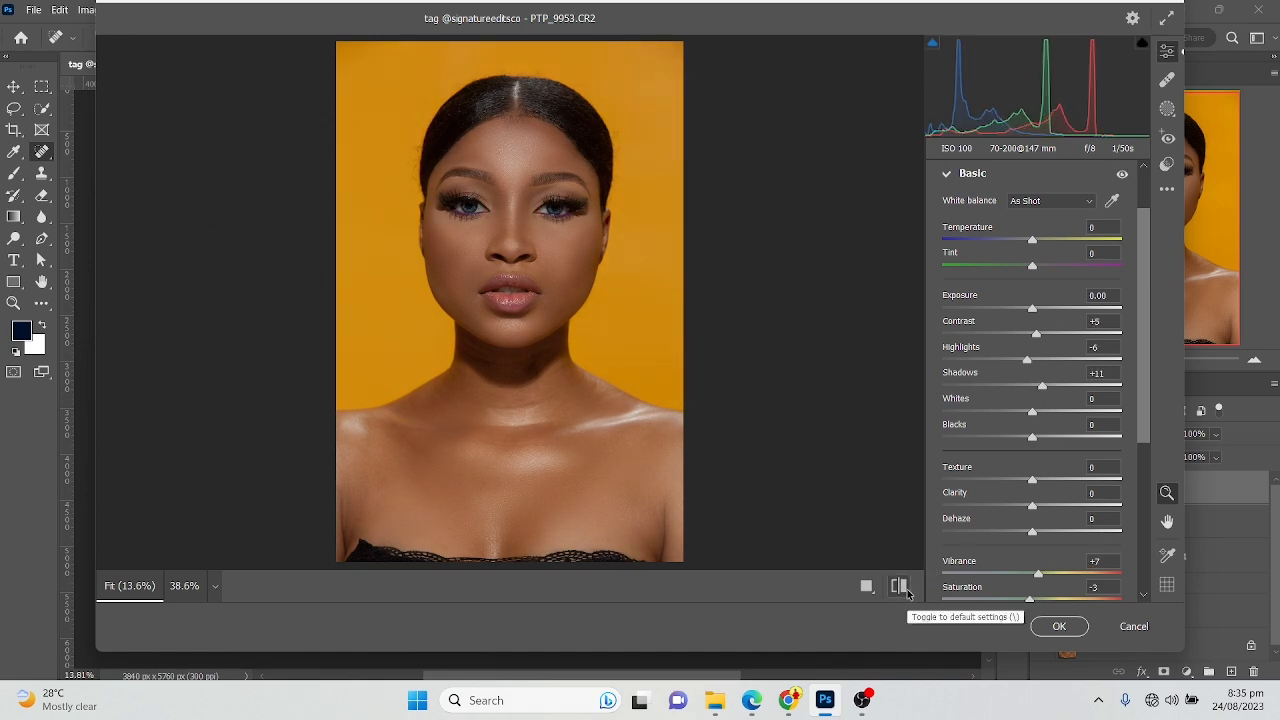
Compare the portrait with its default settings, set Blacks to -7 and apply the Camera Raw adjustments
{"action": "left_click", "coordinate": [906, 590]}
{"action": "left_click", "coordinate": [900, 587]}
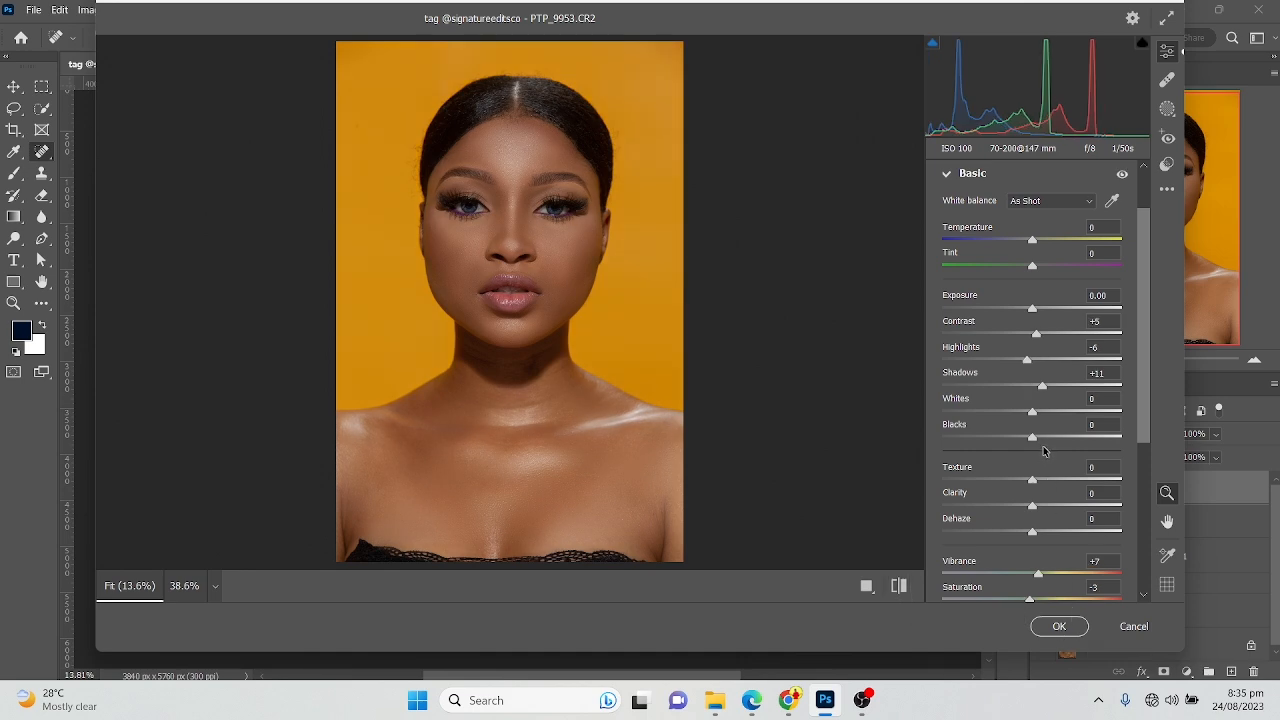
{"action": "left_click_drag", "start_coordinate": [1032, 437], "coordinate": [1025, 437]}
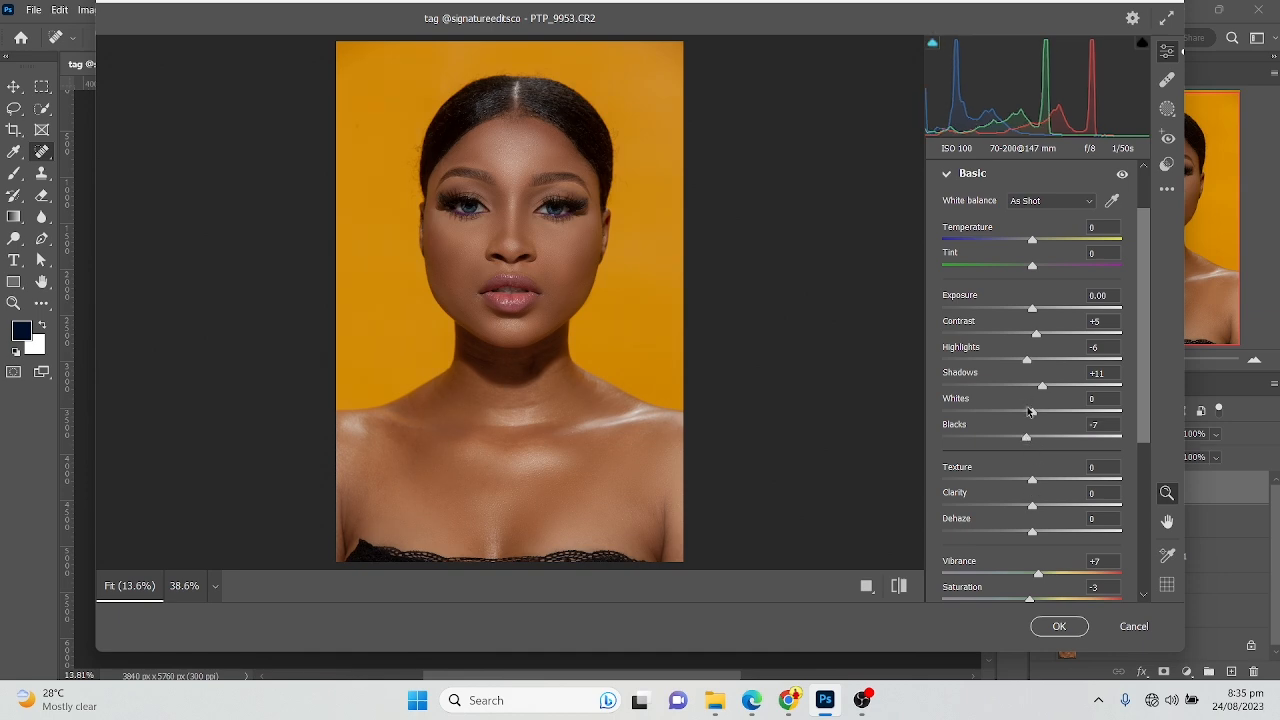
{"action": "left_click", "coordinate": [1059, 626]}
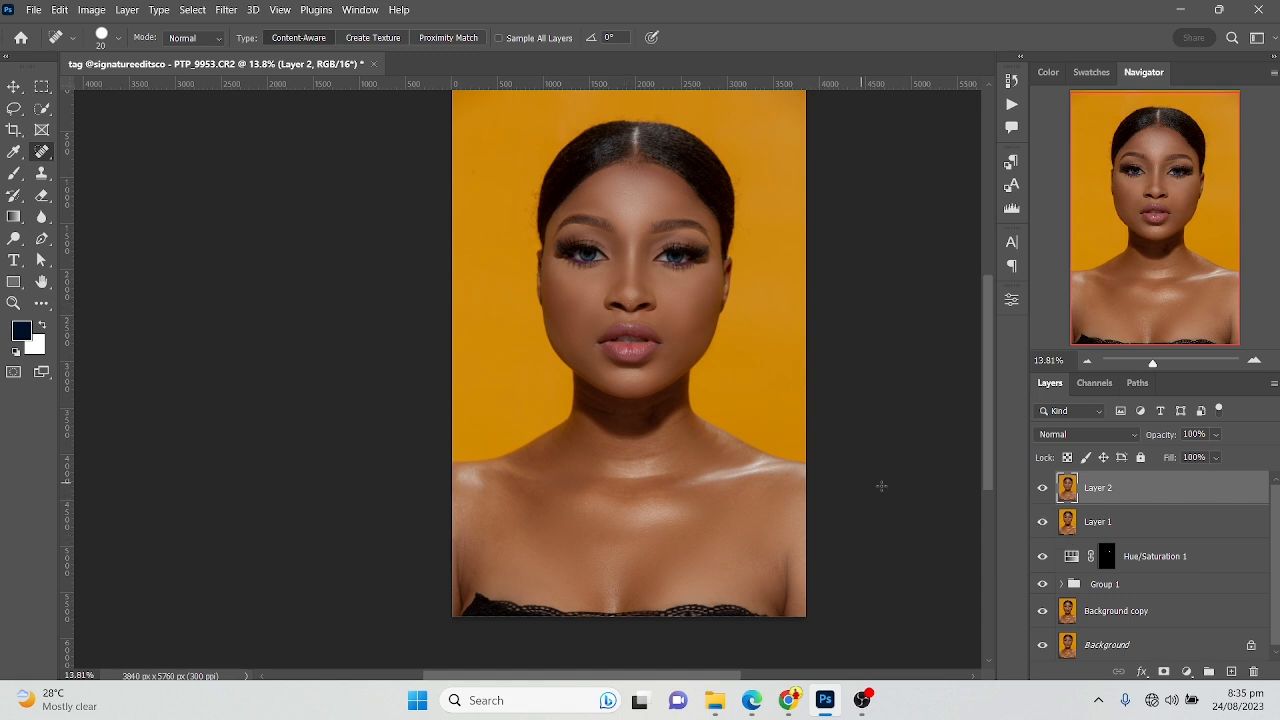
{"action": "left_click", "coordinate": [91, 9]}
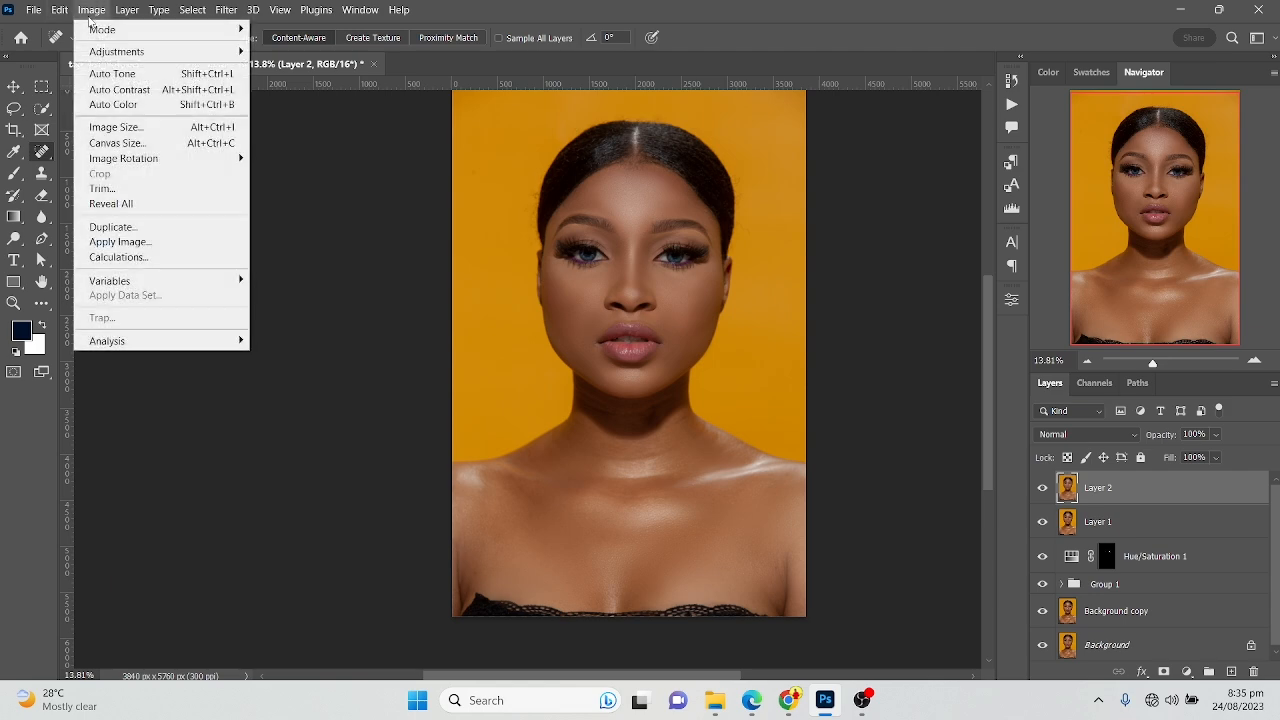
{"action": "left_click", "coordinate": [115, 127]}
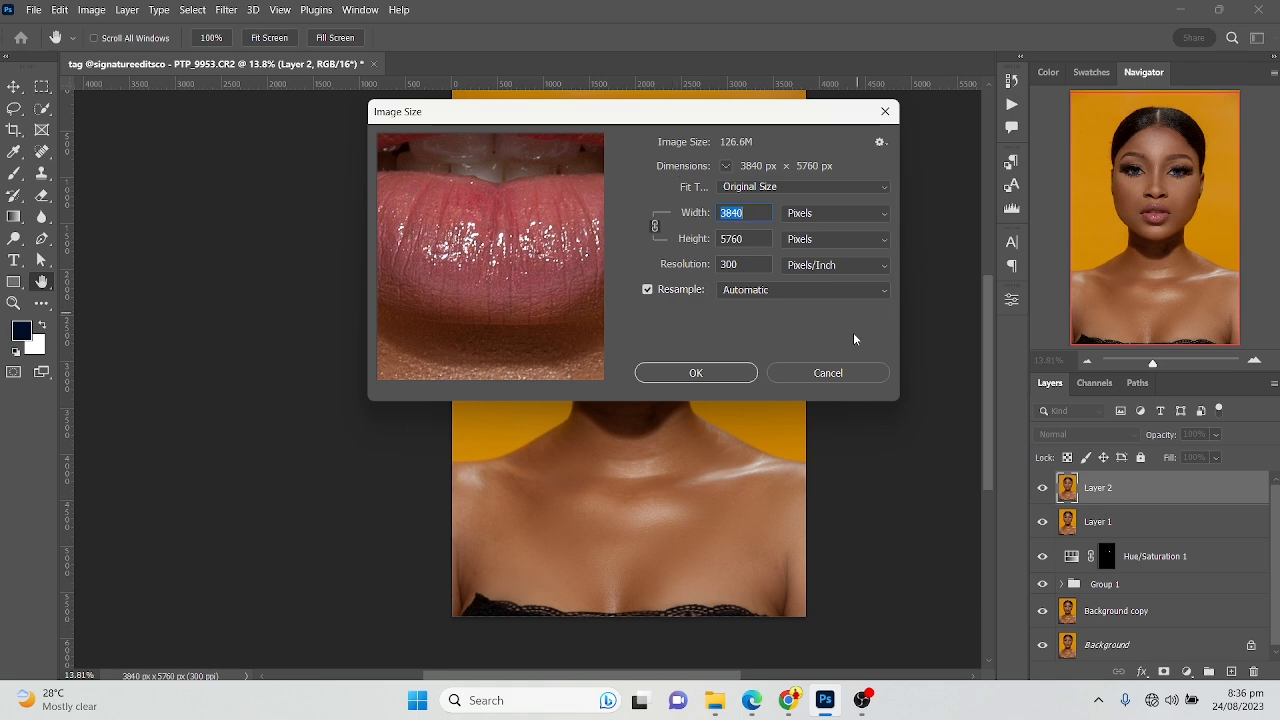
{"action": "left_click", "coordinate": [840, 374]}
{"action": "key", "text": "j"}
Crop the portrait to a 4:5 ratio at full width, keeping some background above the hair and cutting off the black lace top
{"action": "left_click", "coordinate": [14, 129]}
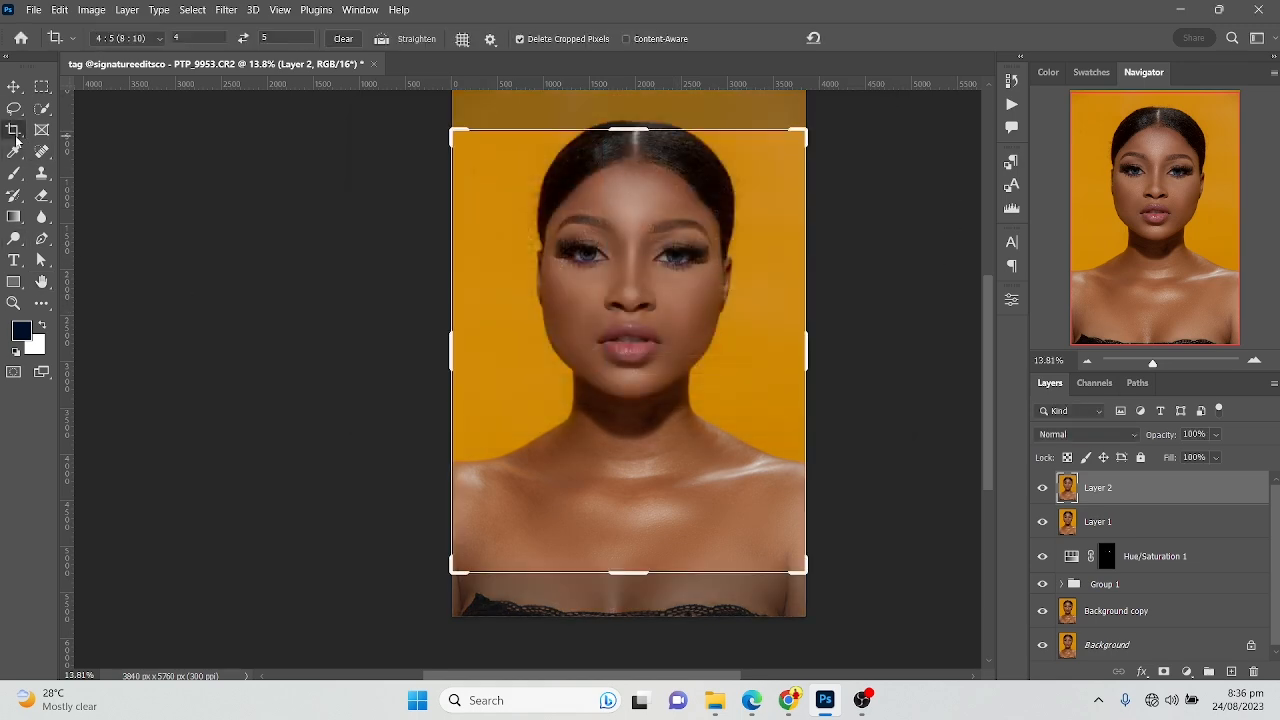
{"action": "left_click_drag", "start_coordinate": [663, 190], "coordinate": [665, 232]}
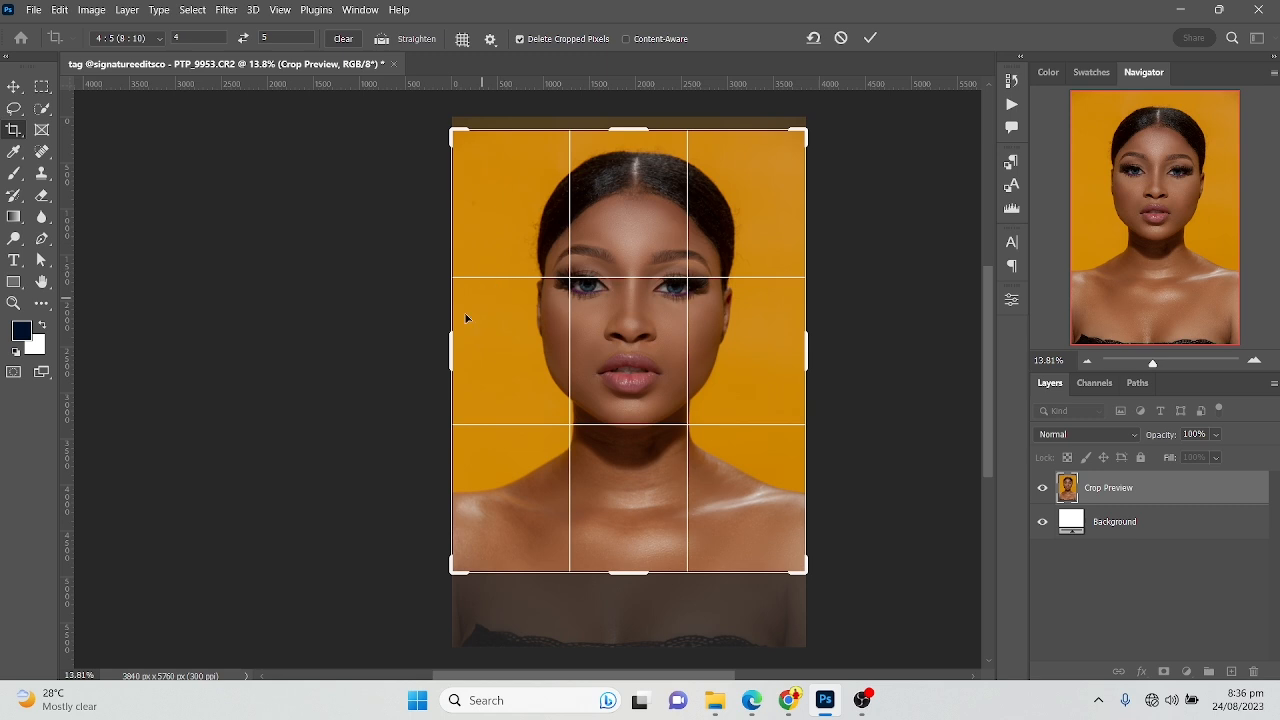
{"action": "left_click_drag", "start_coordinate": [445, 341], "coordinate": [447, 340]}
{"action": "left_click", "coordinate": [866, 38]}
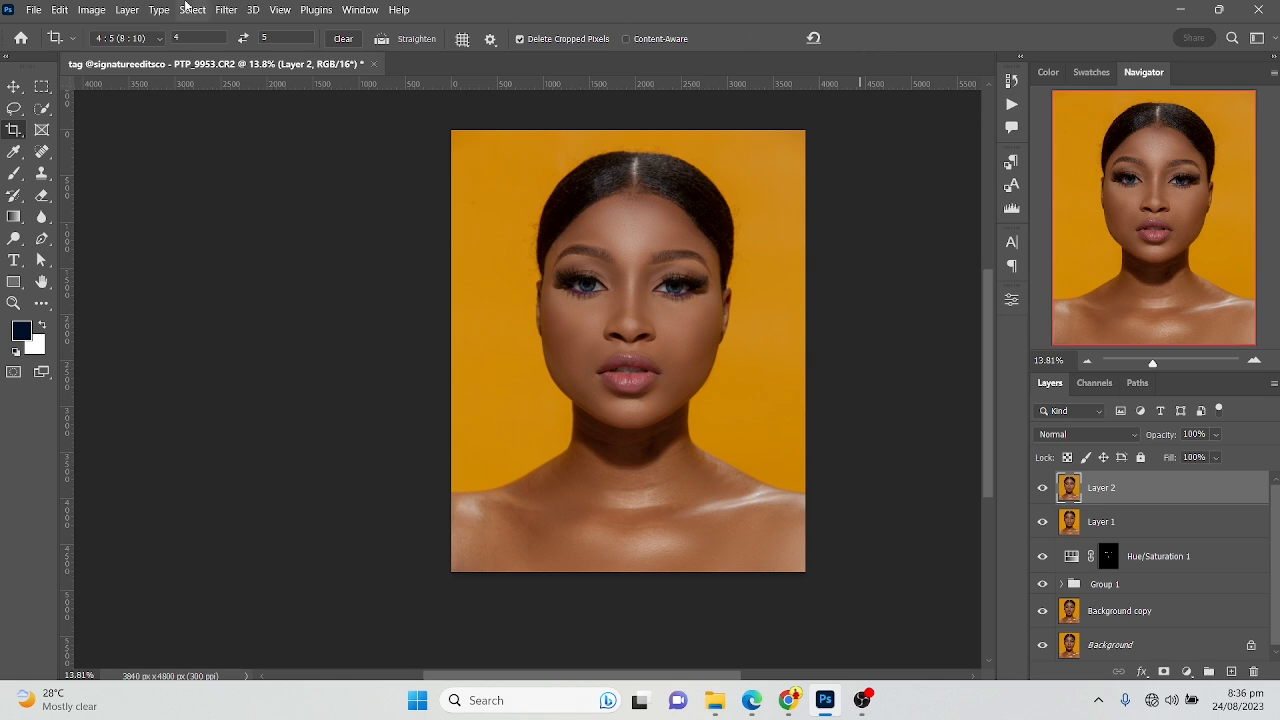
Resize the image to 1080 px wide by 1350 px high and inspect the face up close and as a whole
{"action": "left_click", "coordinate": [95, 8]}
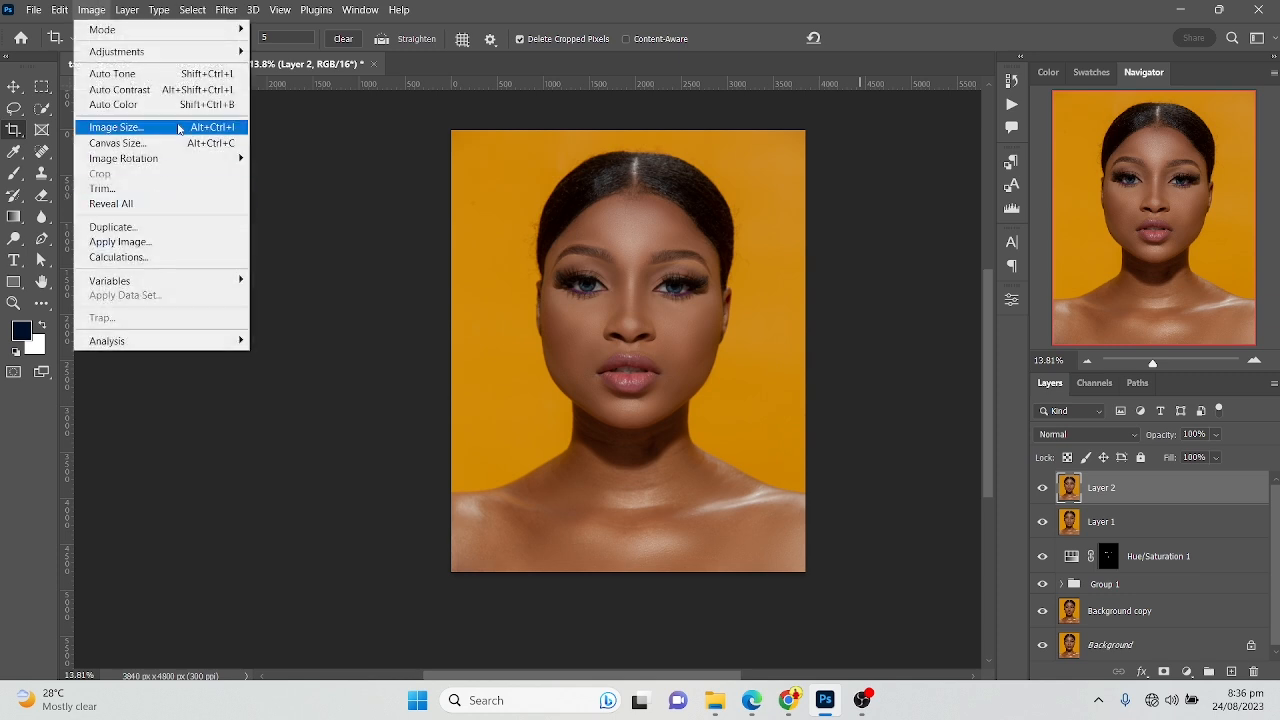
{"action": "left_click", "coordinate": [200, 128]}
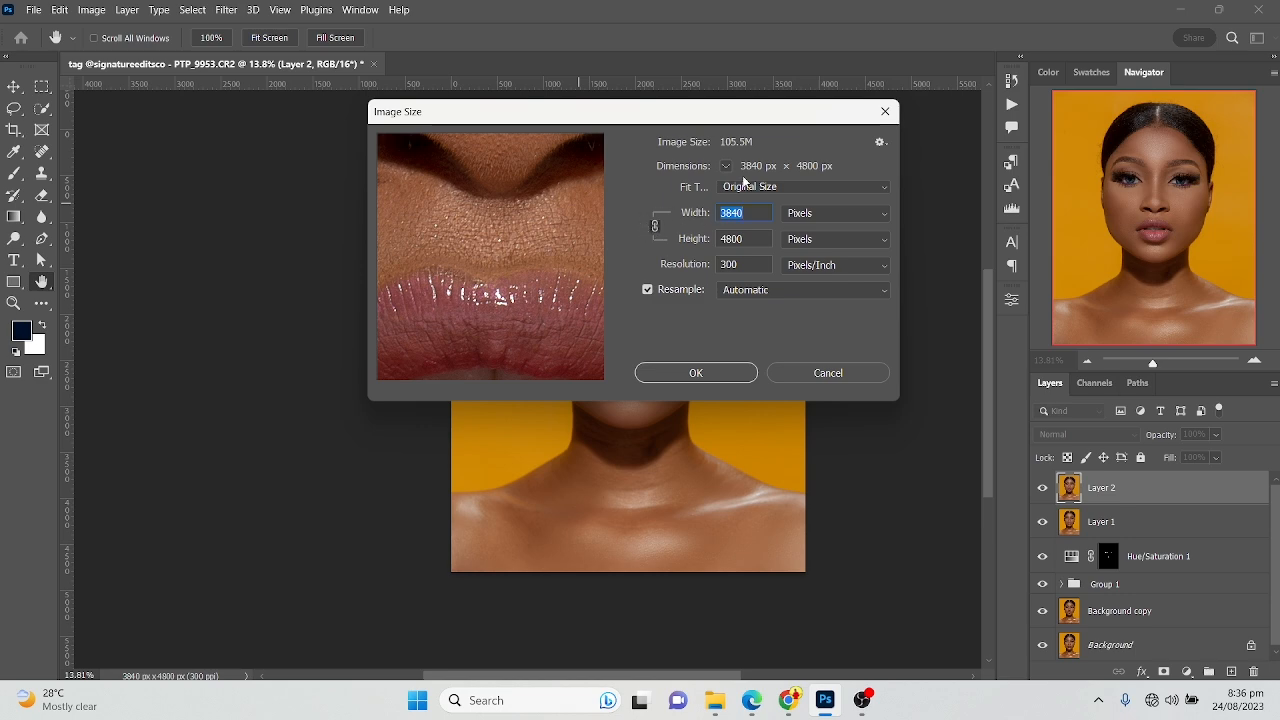
{"action": "type", "text": "1080"}
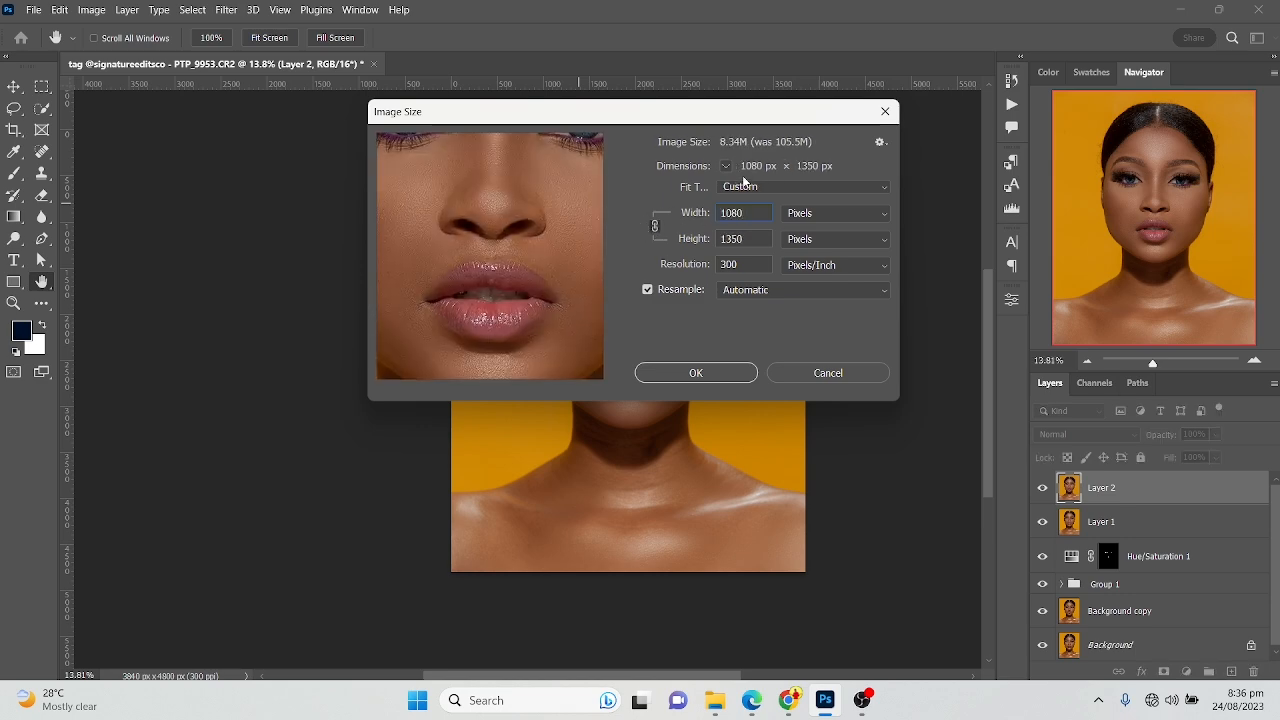
{"action": "left_click", "coordinate": [712, 371]}
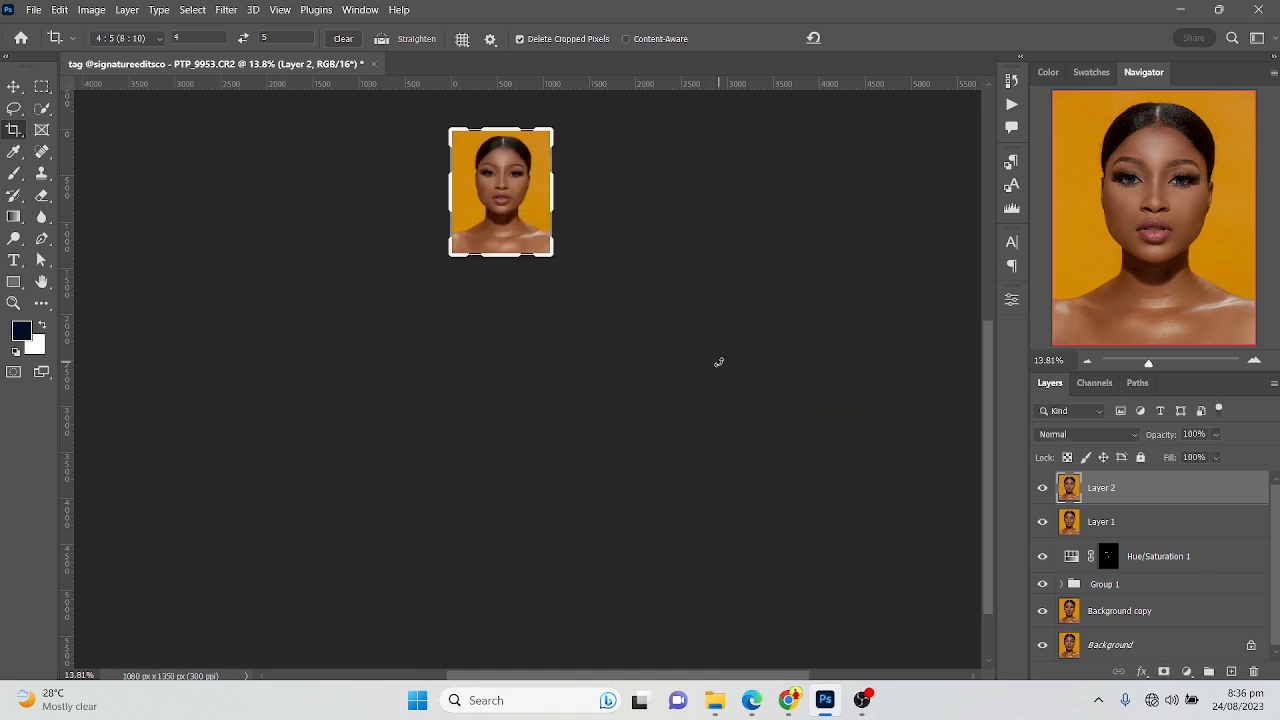
{"action": "key", "text": "ctrl+0"}
{"action": "scroll", "coordinate": [540, 390], "scroll_direction": "up", "scroll_amount": 5}
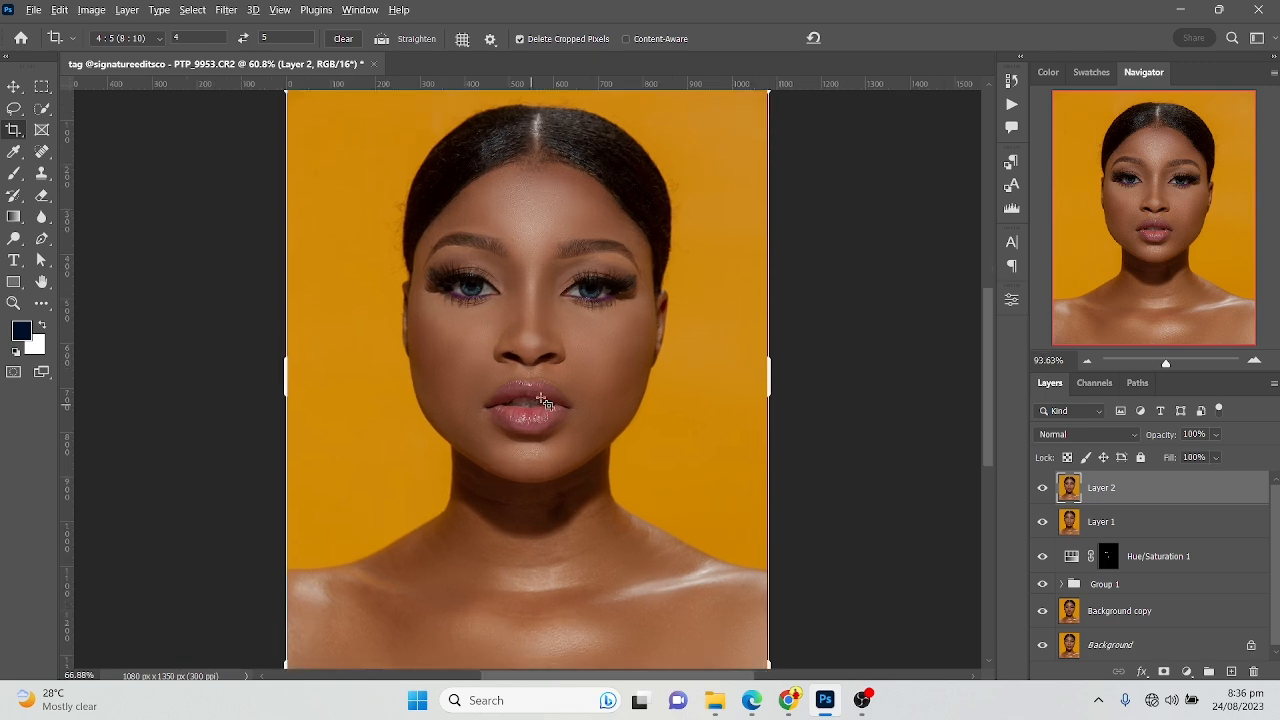
{"action": "scroll", "coordinate": [540, 390], "scroll_direction": "up", "scroll_amount": 2}
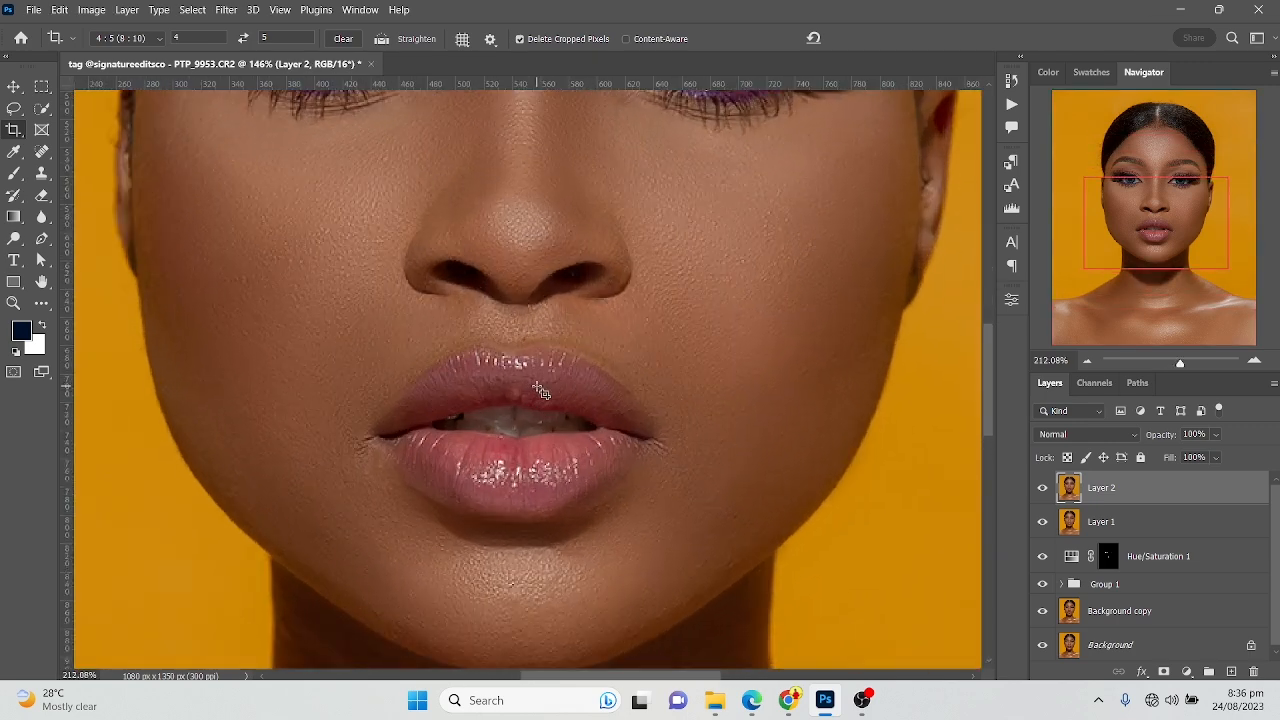
{"action": "scroll", "coordinate": [540, 390], "scroll_direction": "down", "scroll_amount": 3}
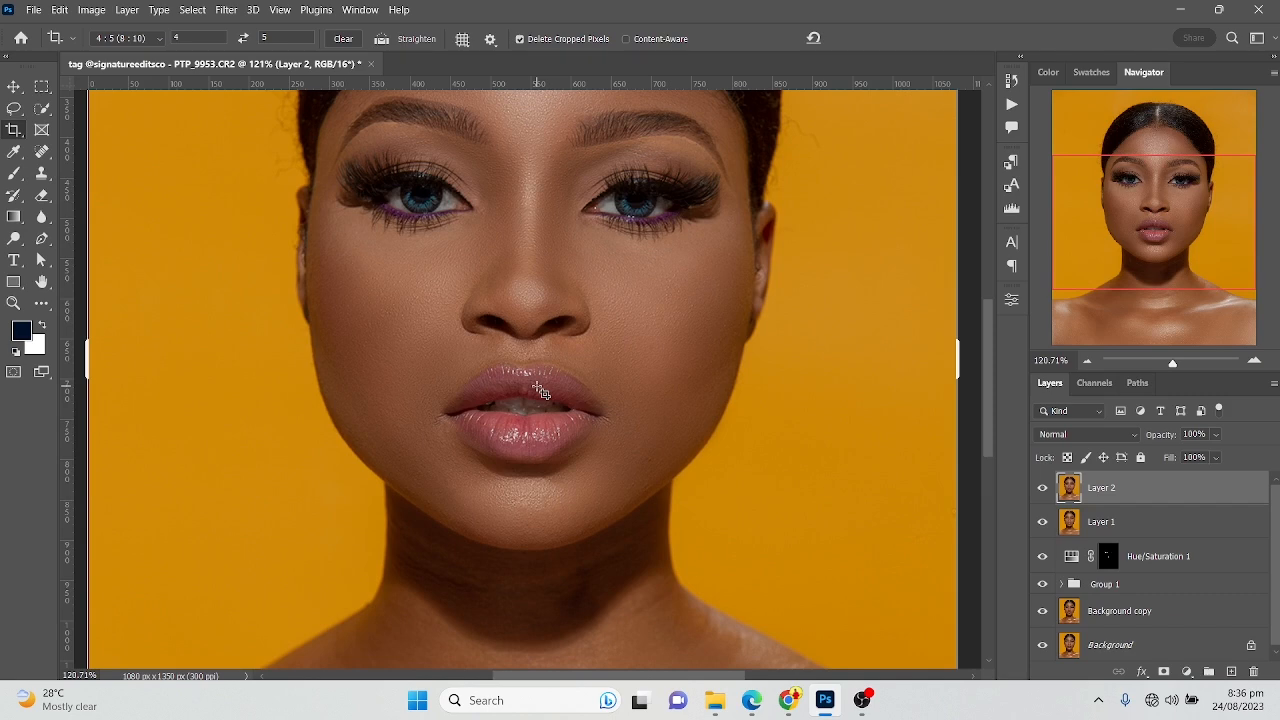
{"action": "scroll", "coordinate": [540, 390], "scroll_direction": "down", "scroll_amount": 4}
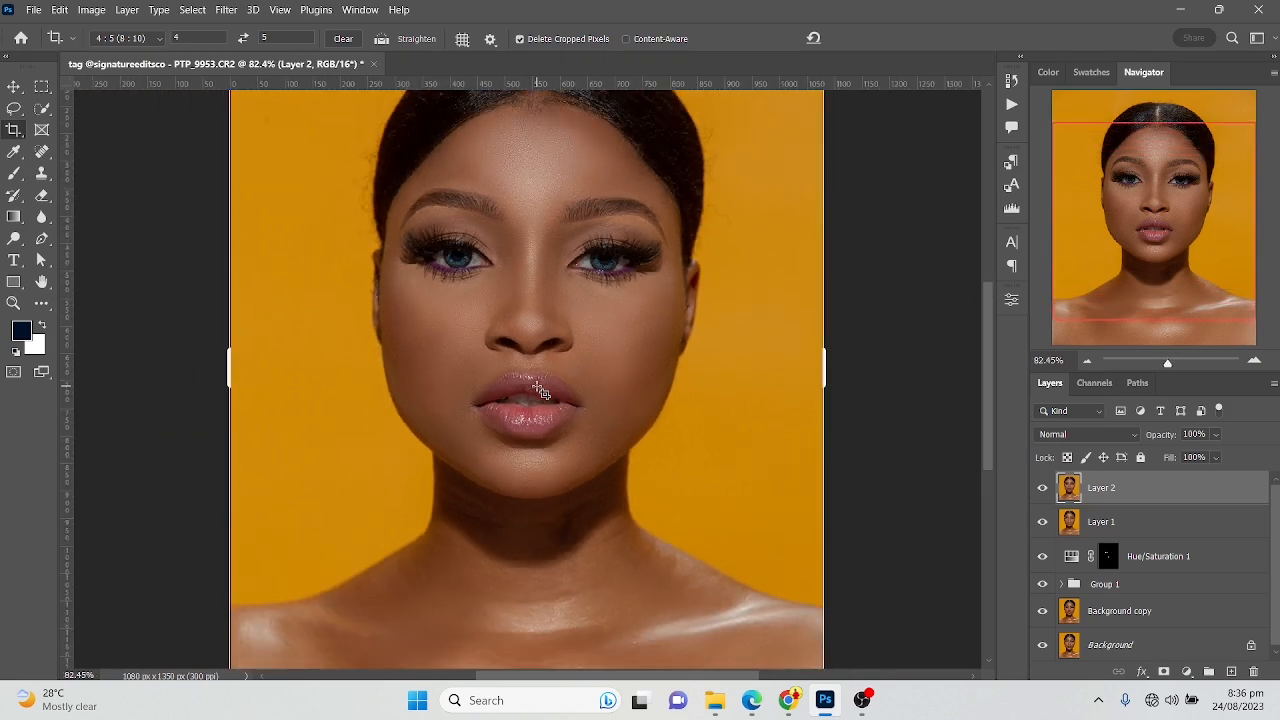
{"action": "scroll", "coordinate": [540, 390], "scroll_direction": "down", "scroll_amount": 1}
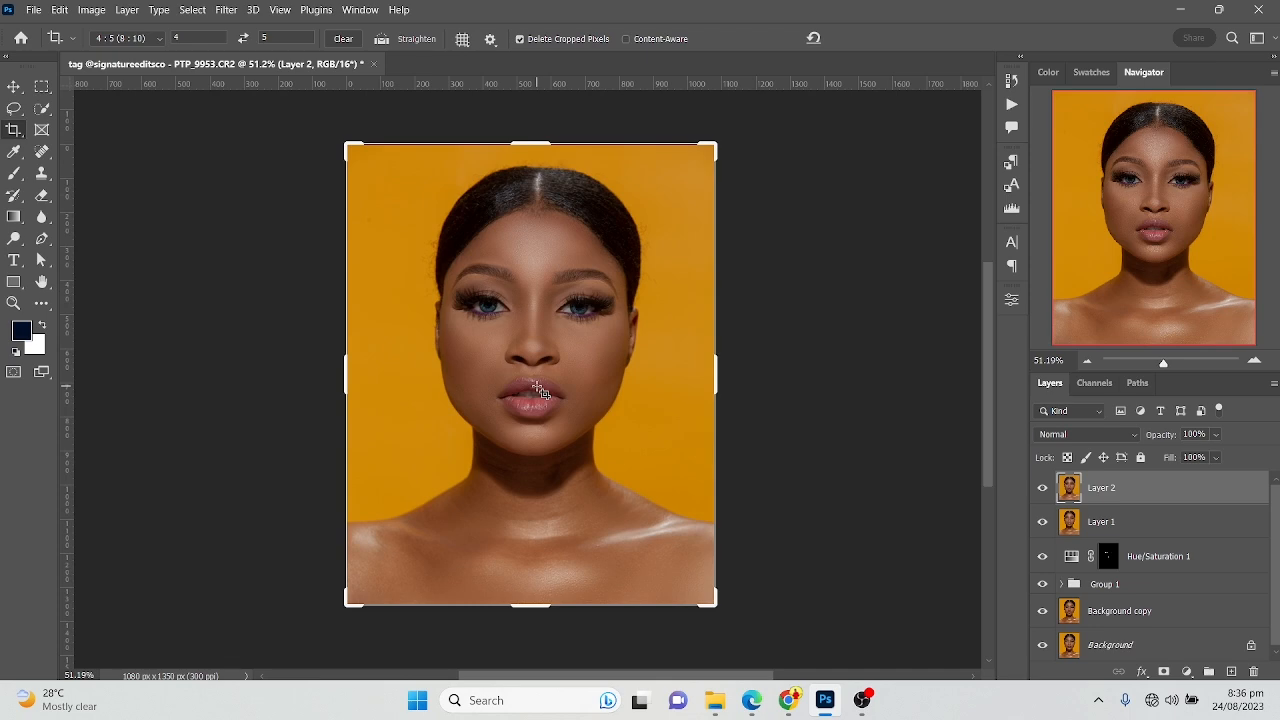
{"action": "left_click", "coordinate": [34, 10]}
{"action": "mouse_move", "coordinate": [200, 290]}
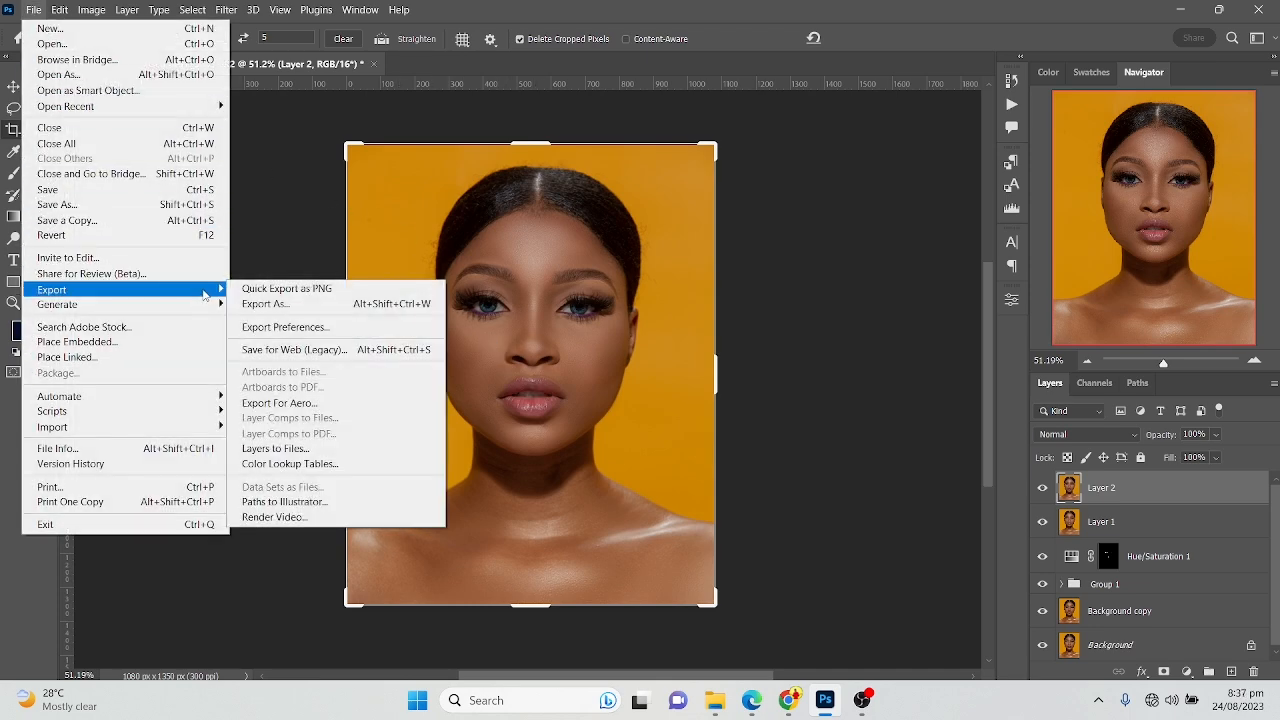
{"action": "left_click", "coordinate": [289, 304]}
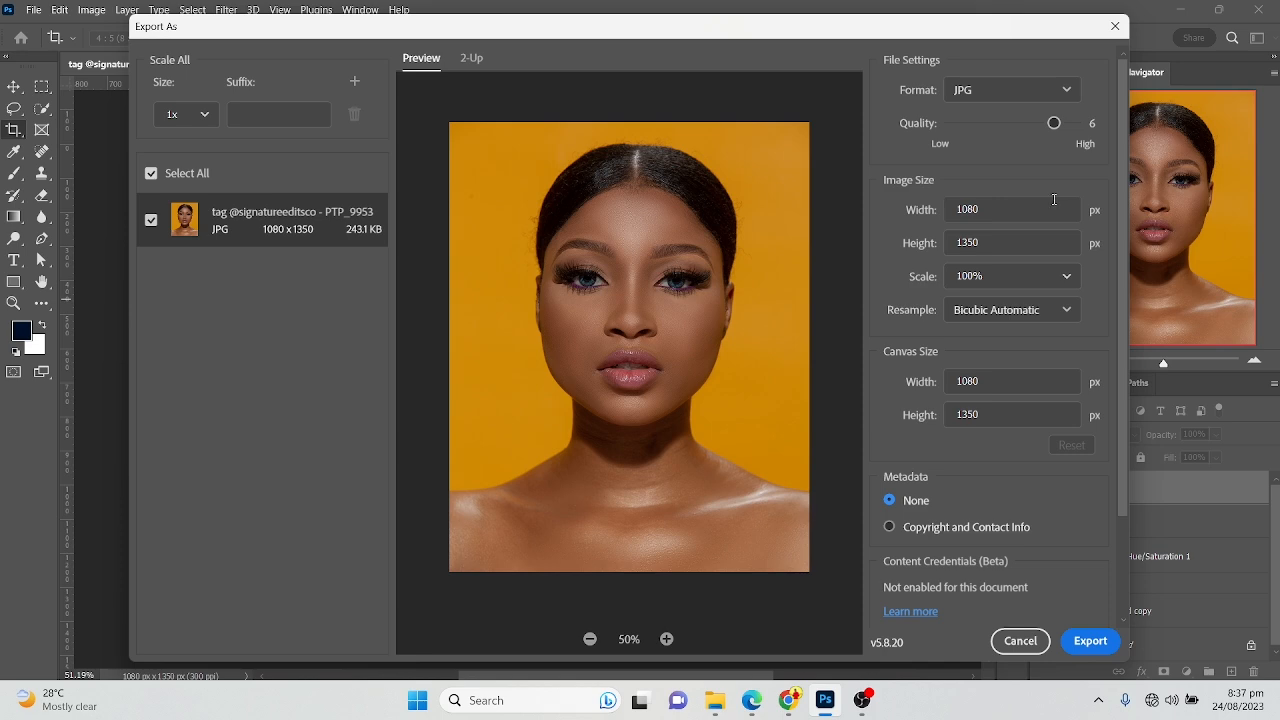
{"action": "left_click_drag", "start_coordinate": [1054, 122], "coordinate": [1076, 122]}
{"action": "left_click", "coordinate": [1091, 643]}
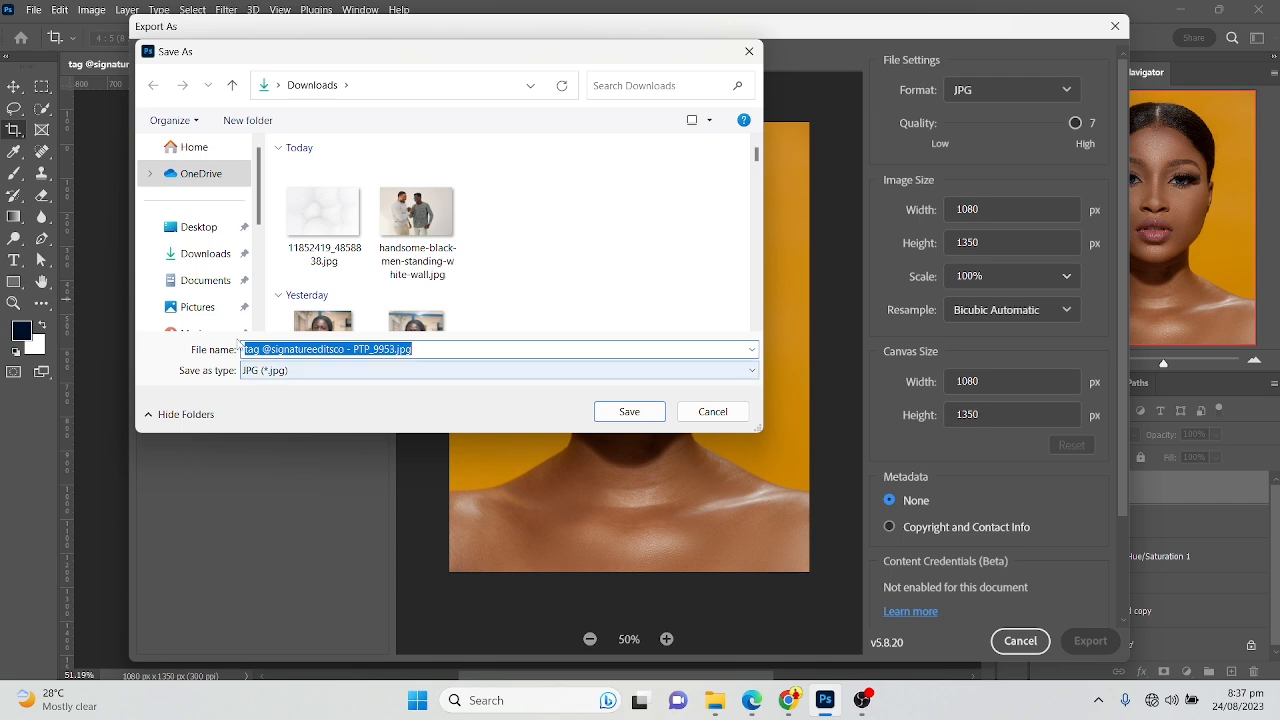
{"action": "scroll", "coordinate": [205, 285], "scroll_direction": "down", "scroll_amount": 3}
{"action": "scroll", "coordinate": [233, 290], "scroll_direction": "down", "scroll_amount": 1}
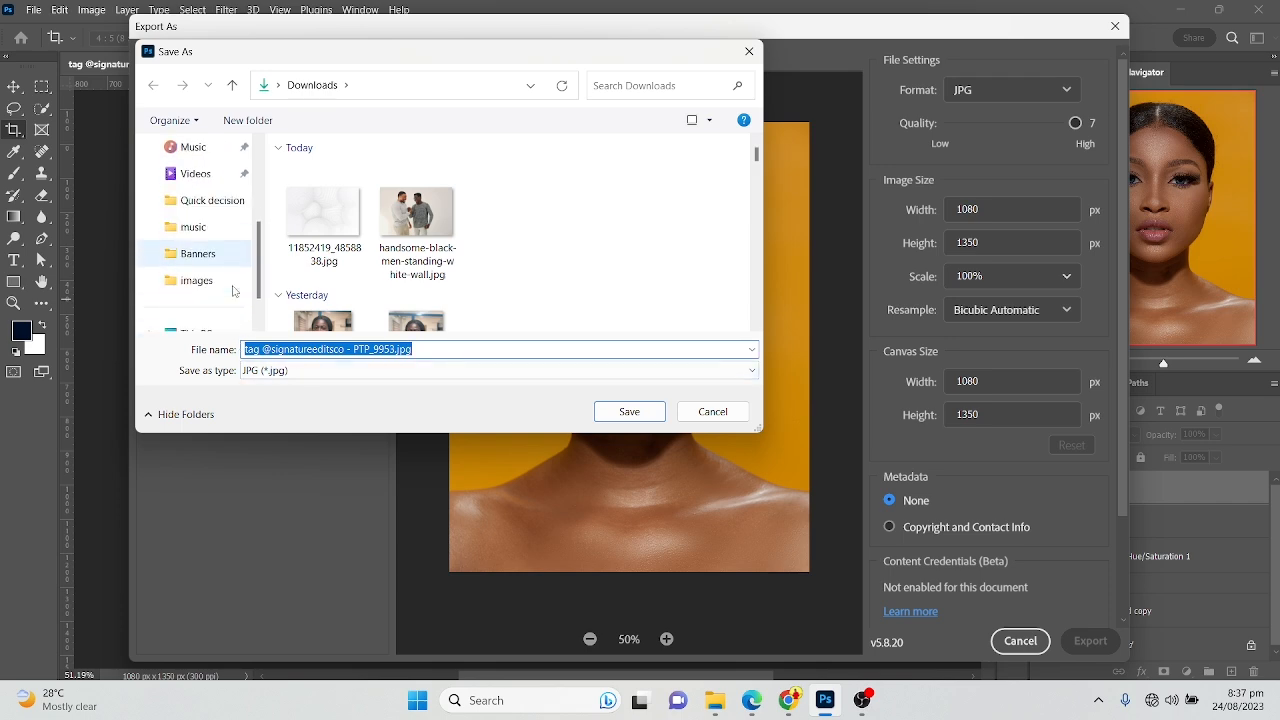
{"action": "left_click", "coordinate": [628, 412]}
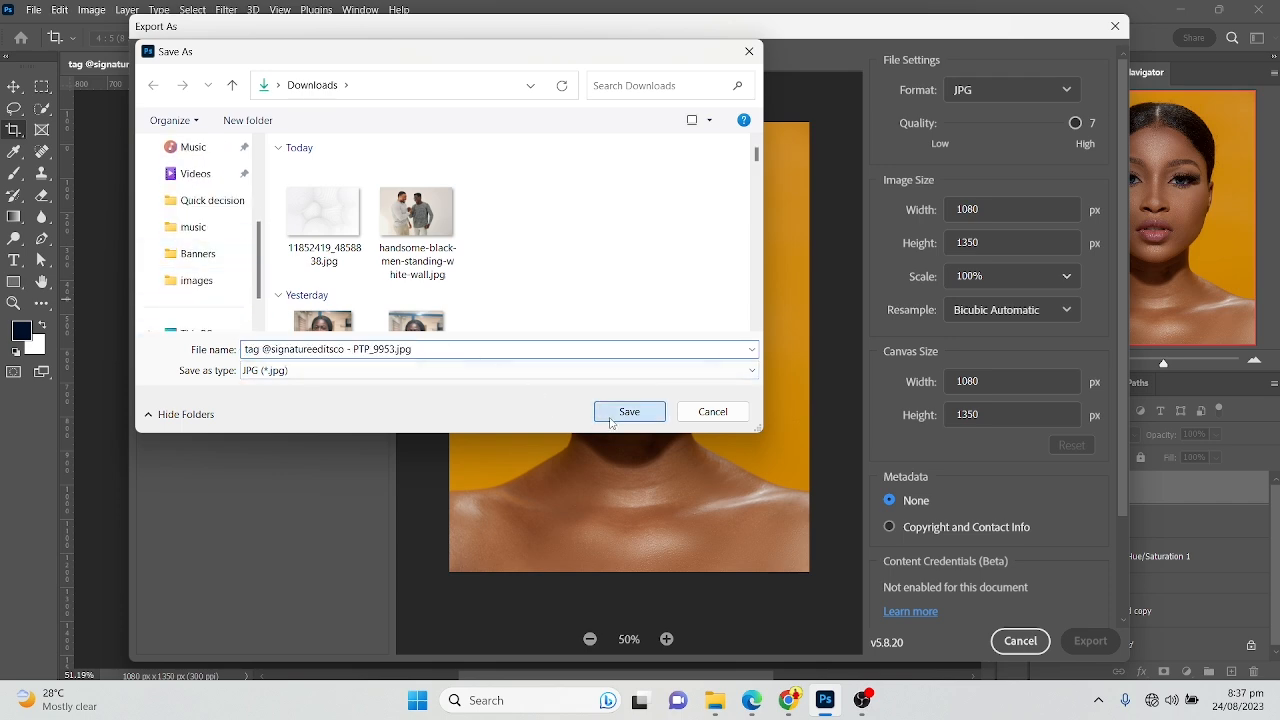